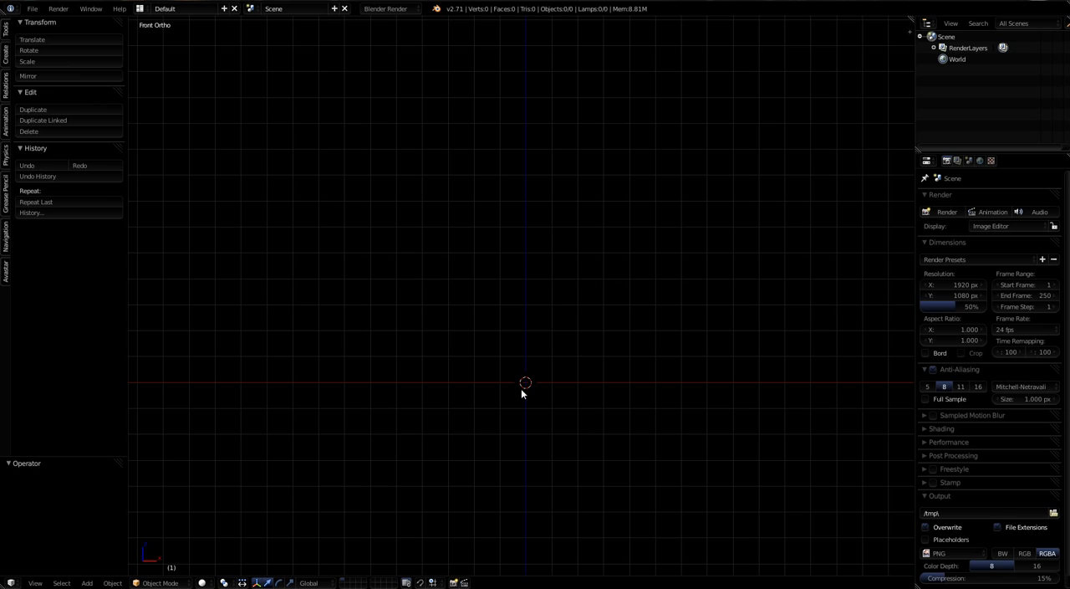
Step: Add a mesh plane at the origin and rotate it 90 degrees around the X axis
{"action": "key", "text": "shift+a"}
{"action": "mouse_move", "coordinate": [521, 388]}
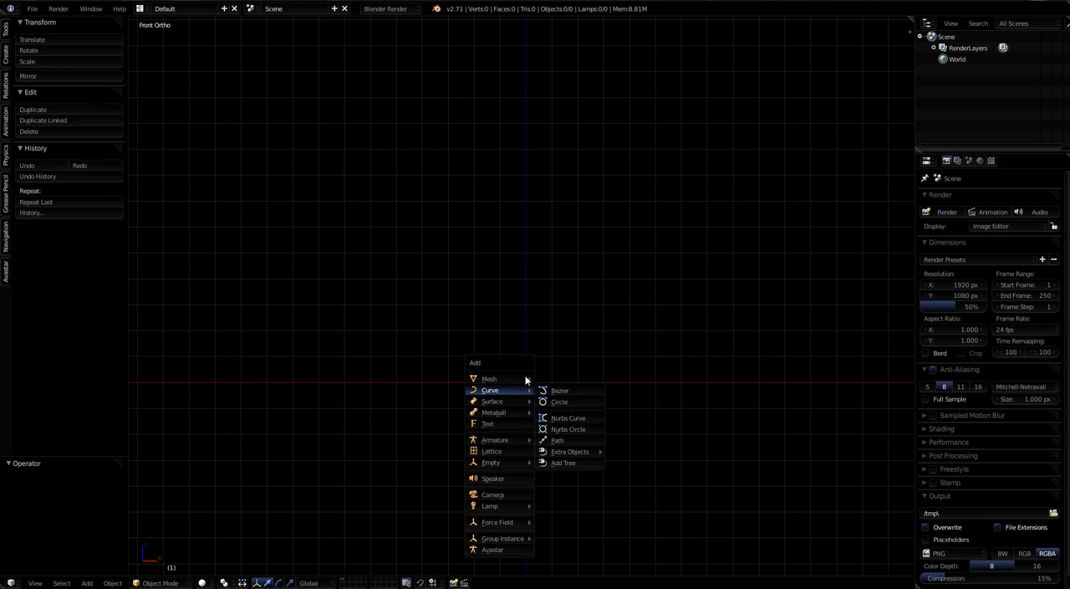
{"action": "left_click", "coordinate": [558, 381]}
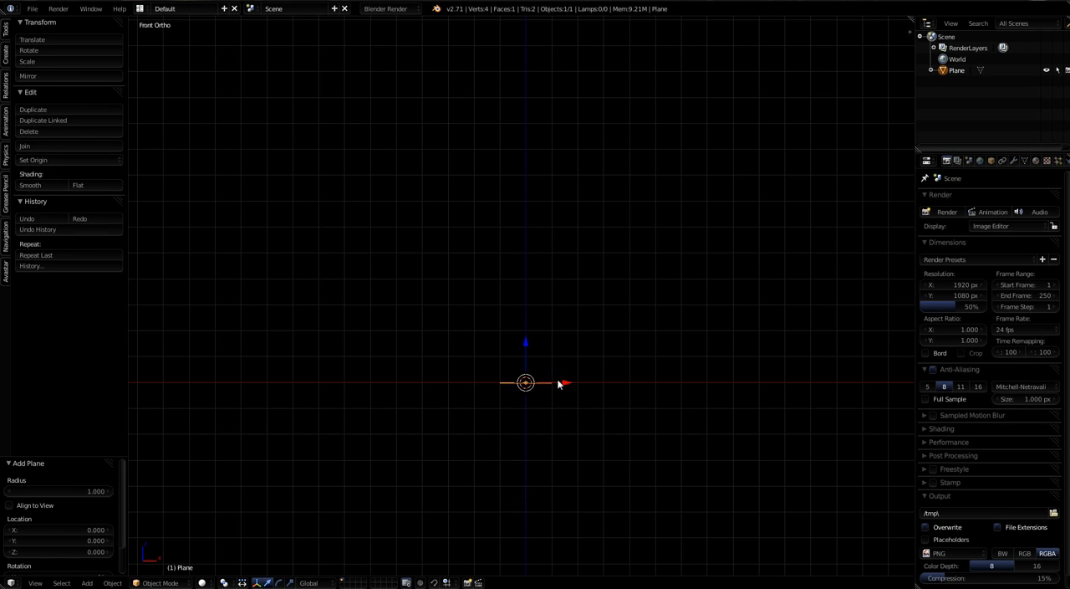
{"action": "type", "text": "rx"}
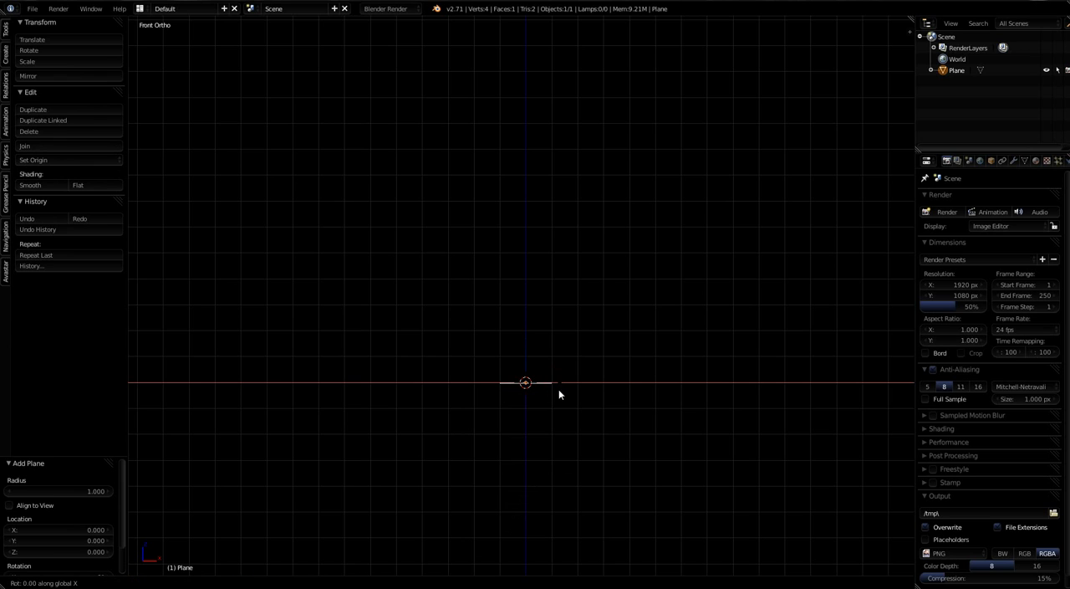
{"action": "type", "text": "90"}
{"action": "key", "text": "Return"}
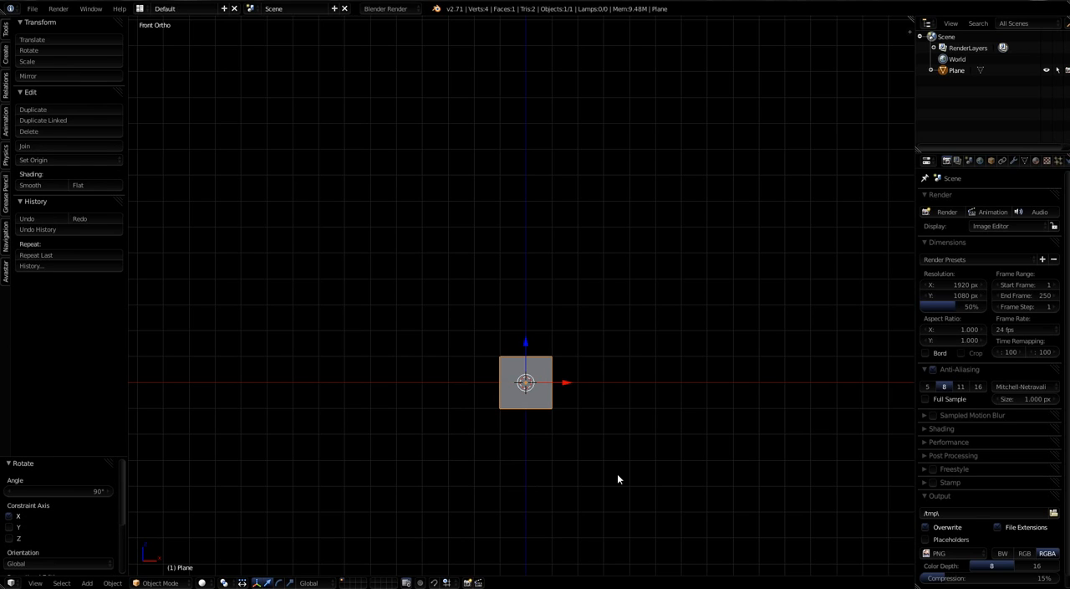
Step: In Edit Mode, scale the plane's geometry to about 0.21, shift it about -14.63 along X, and deselect it
{"action": "key", "text": "Tab"}
{"action": "key", "text": "s"}
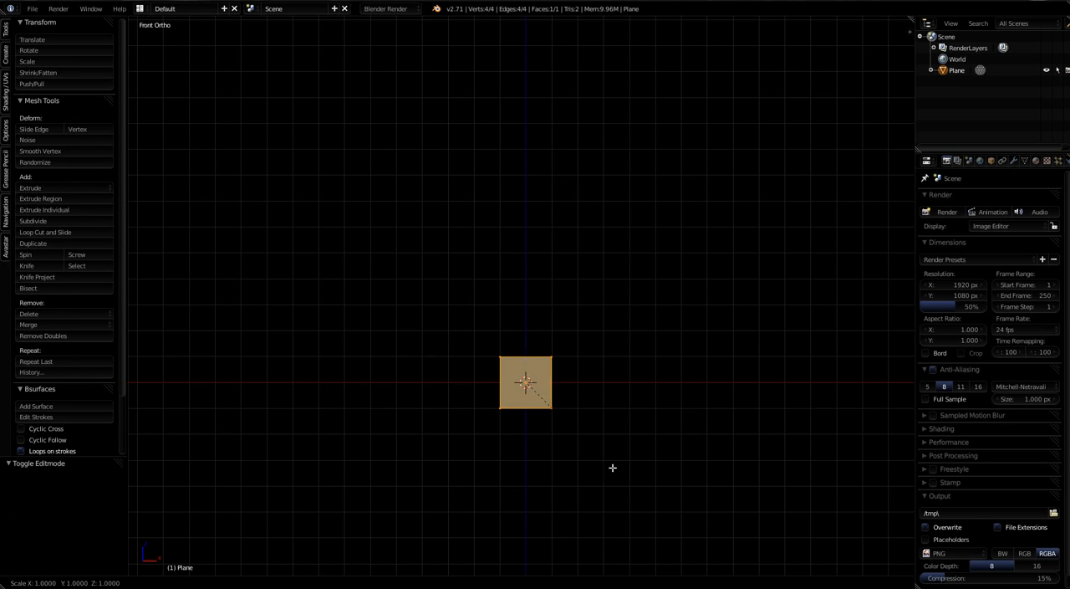
{"action": "left_click", "coordinate": [545, 402]}
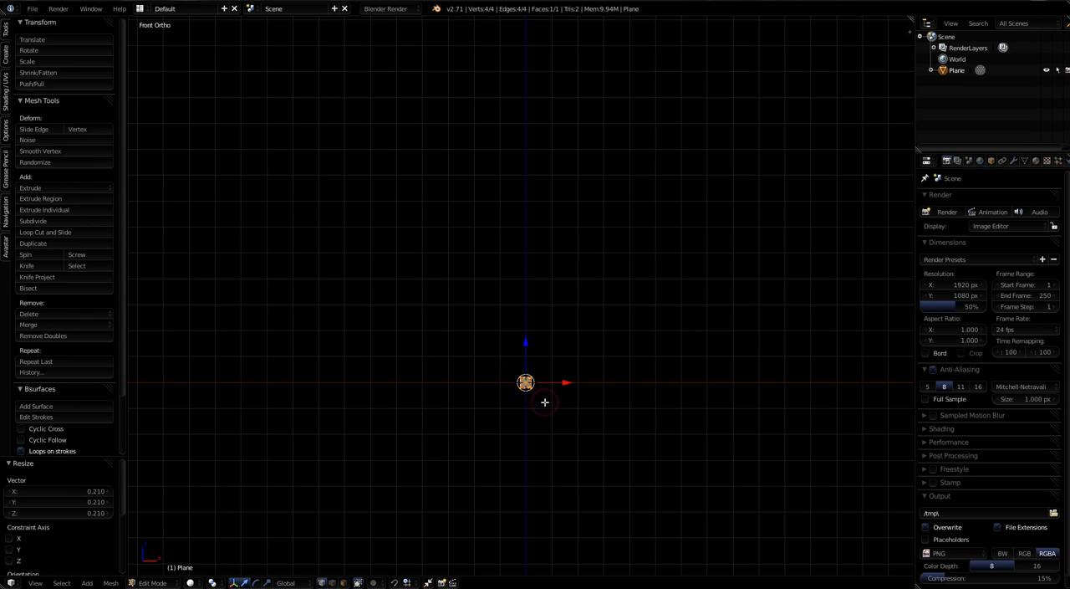
{"action": "key", "text": "g"}
{"action": "key", "text": "x"}
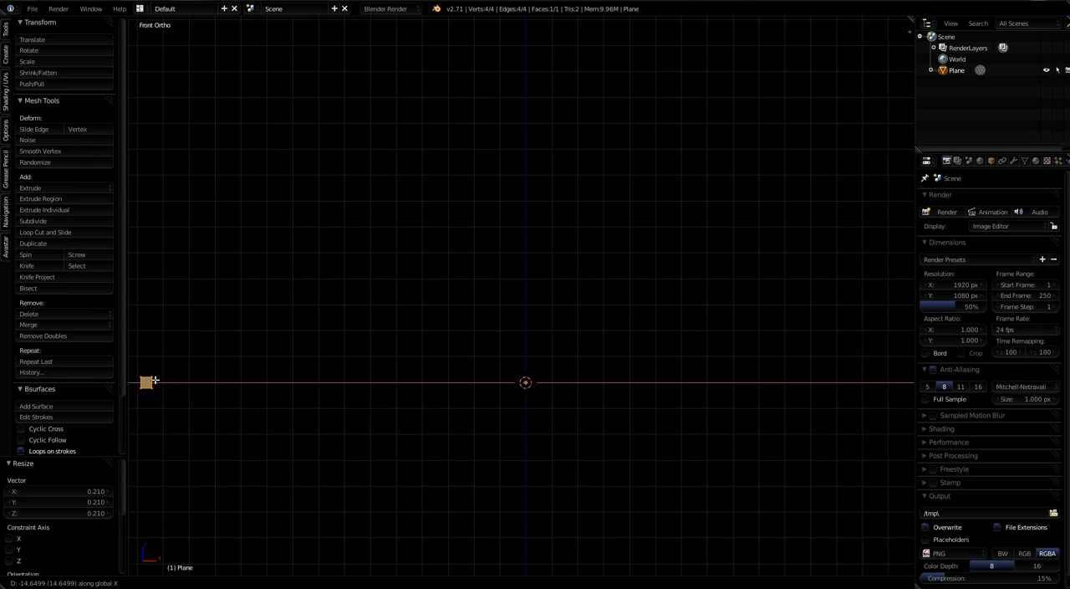
{"action": "left_click", "coordinate": [166, 383]}
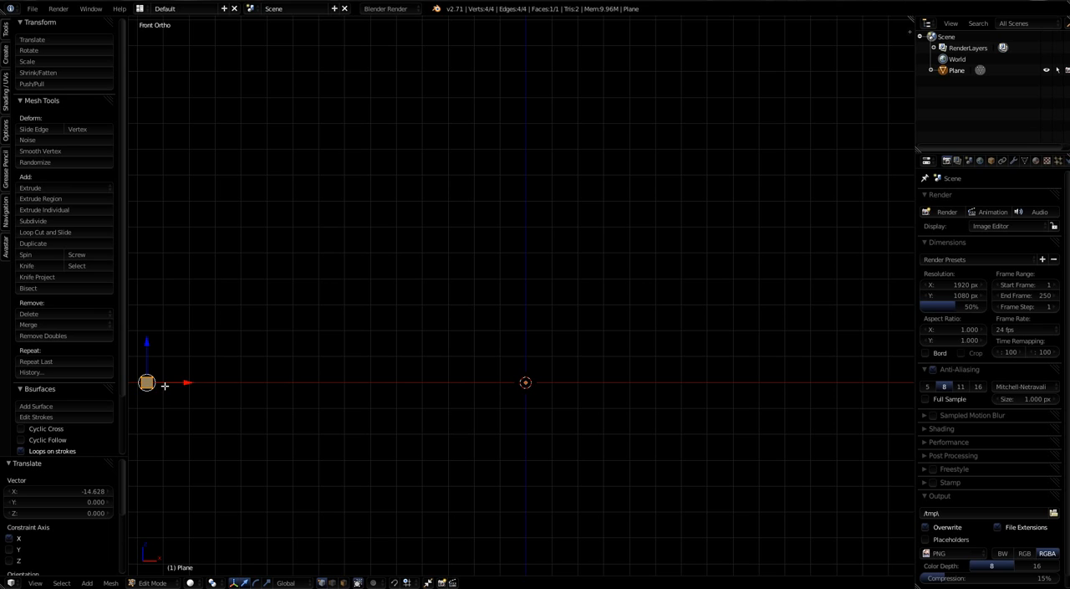
{"action": "key", "text": "a"}
{"action": "scroll", "coordinate": [524, 417], "scroll_direction": "up", "scroll_amount": 4}
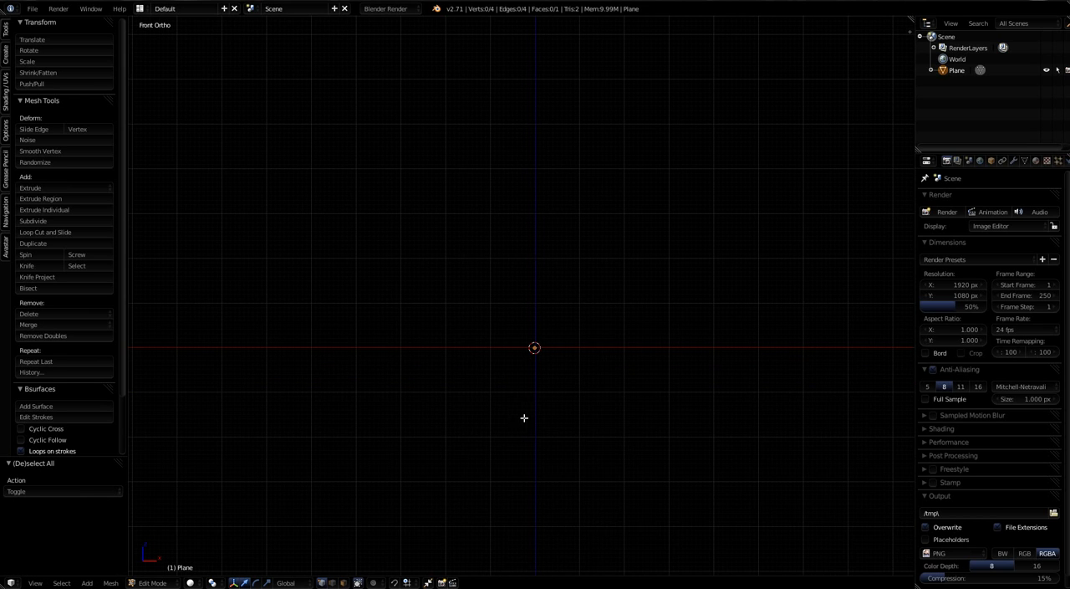
{"action": "middle_click_drag", "start_coordinate": [563, 380], "coordinate": [551, 444], "text": "shift"}
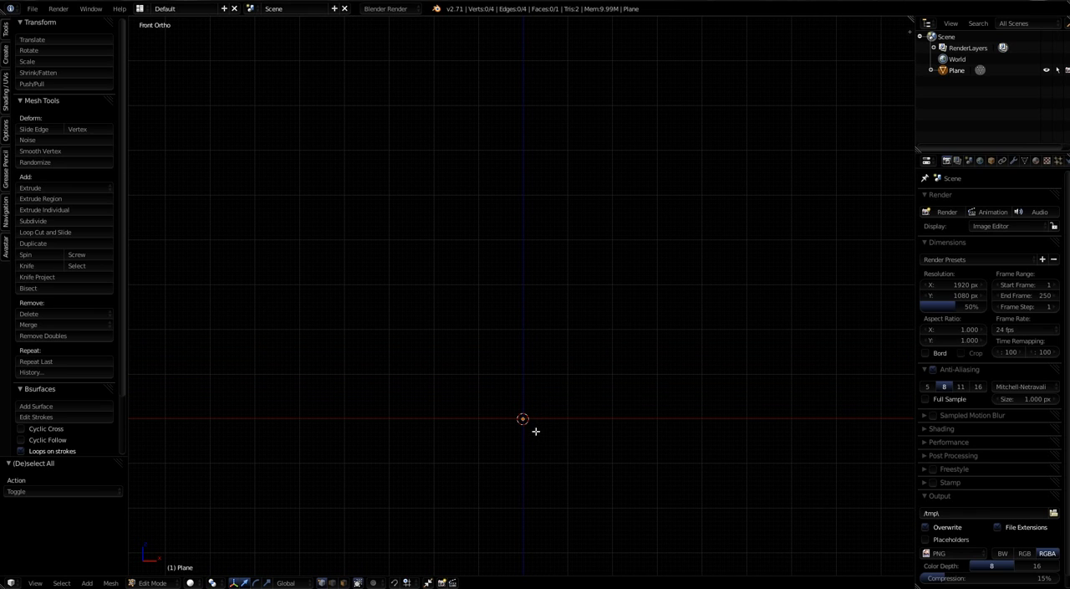
{"action": "key", "text": "shift+a"}
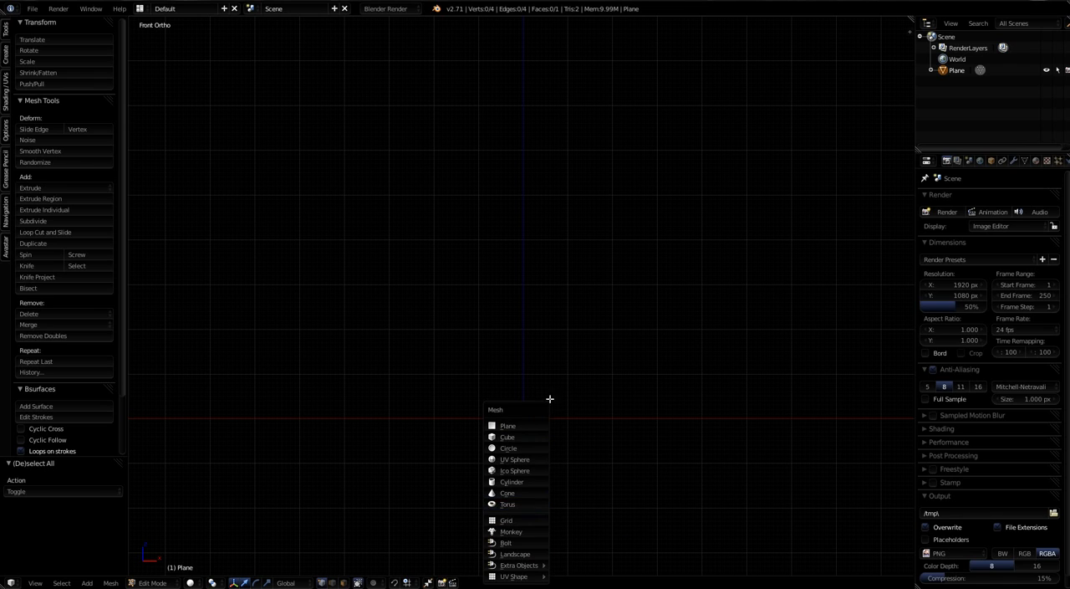
{"action": "scroll", "coordinate": [502, 427], "scroll_direction": "down", "scroll_amount": 2}
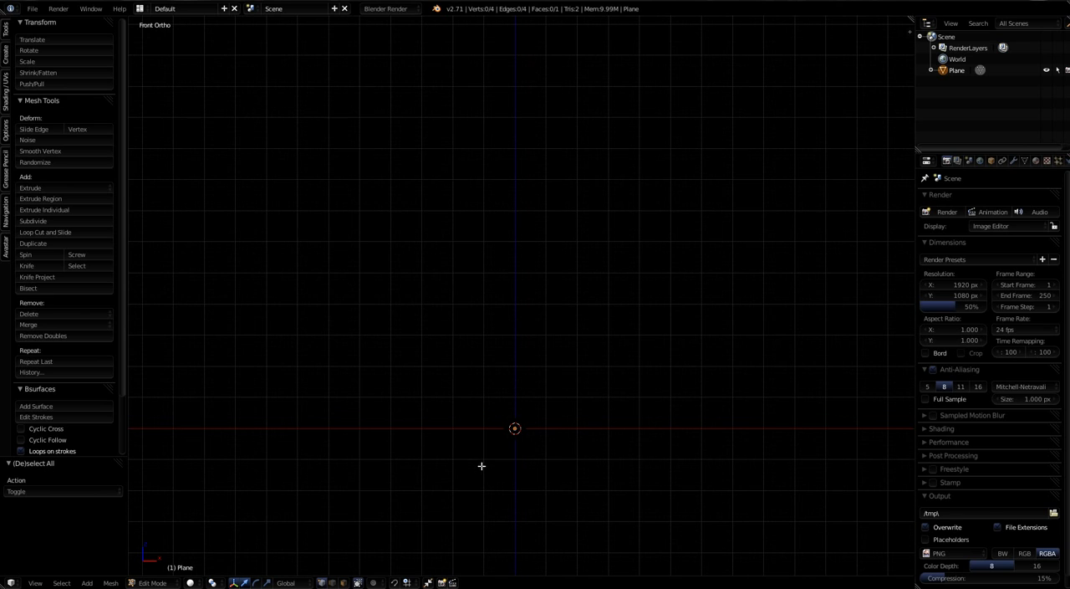
{"action": "middle_click_drag", "start_coordinate": [475, 450], "coordinate": [588, 458], "text": "shift"}
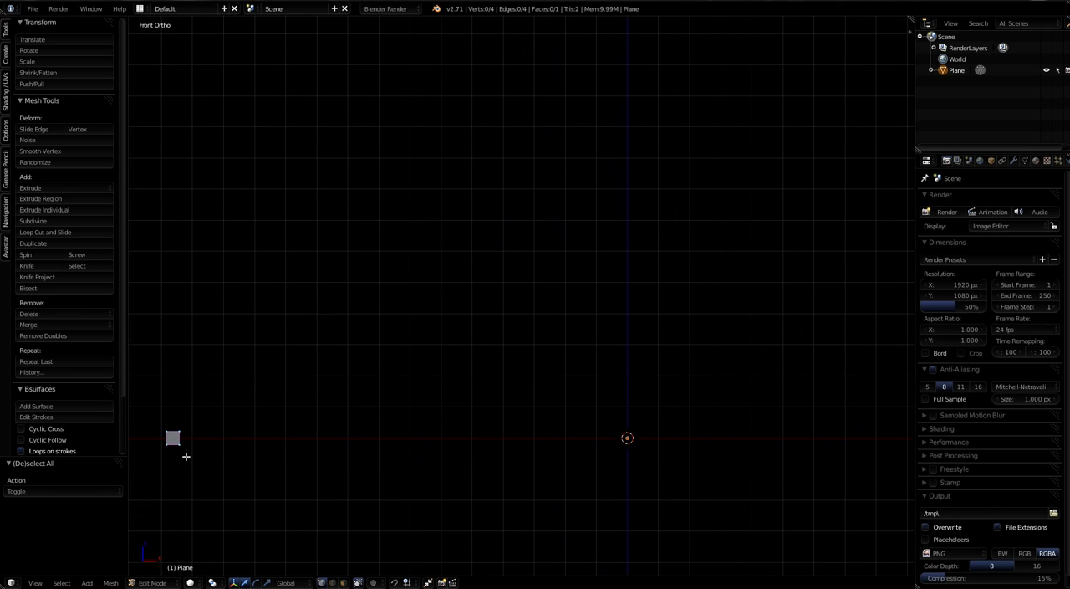
Step: Create a new Grease Pencil layer and set its stroke colour to pink
{"action": "left_click", "coordinate": [909, 32]}
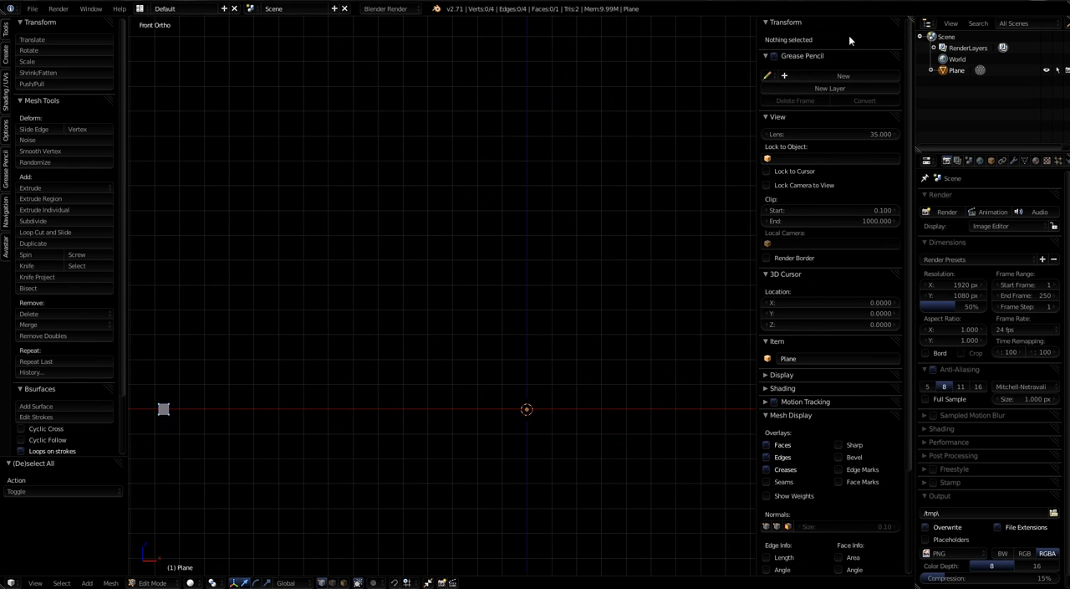
{"action": "left_click", "coordinate": [811, 88]}
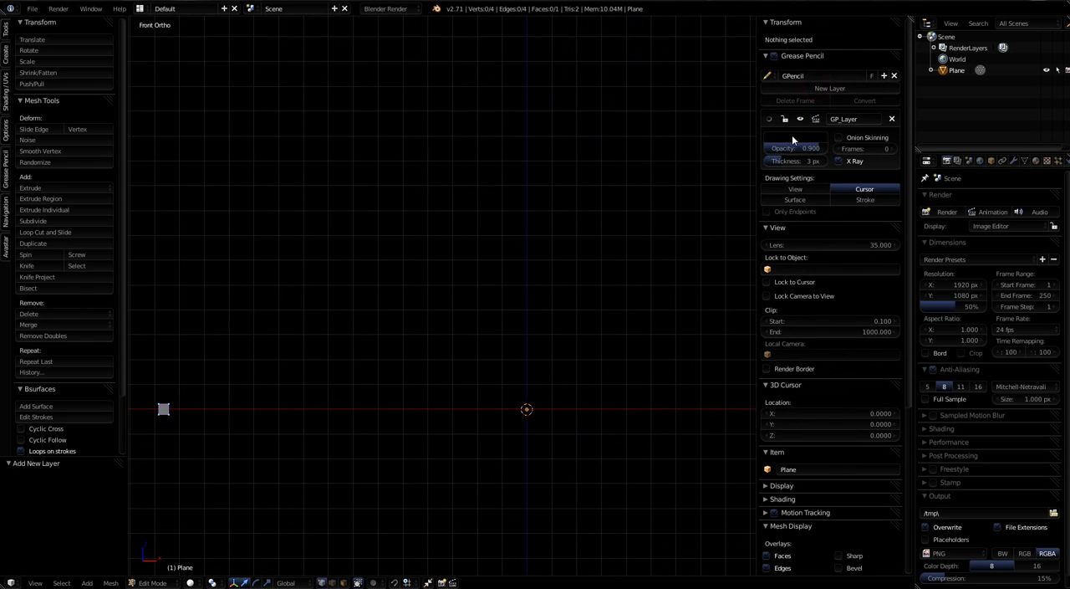
{"action": "left_click", "coordinate": [790, 137]}
{"action": "mouse_move", "coordinate": [861, 229]}
{"action": "left_mouse_down"}
{"action": "mouse_move", "coordinate": [860, 170]}
{"action": "mouse_move", "coordinate": [819, 209]}
{"action": "left_mouse_up"}
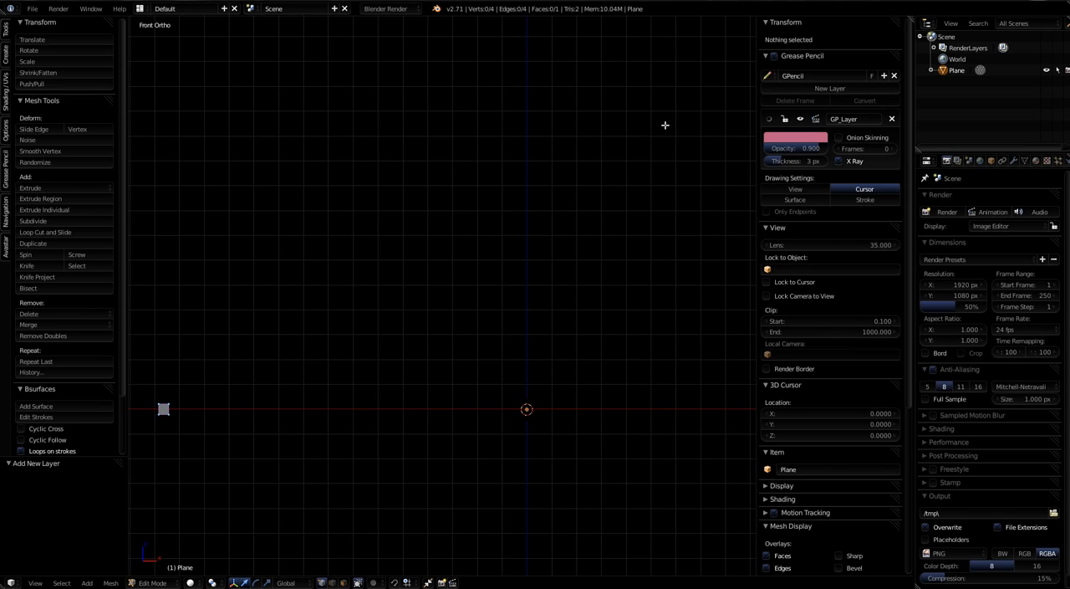
{"action": "key", "text": "n"}
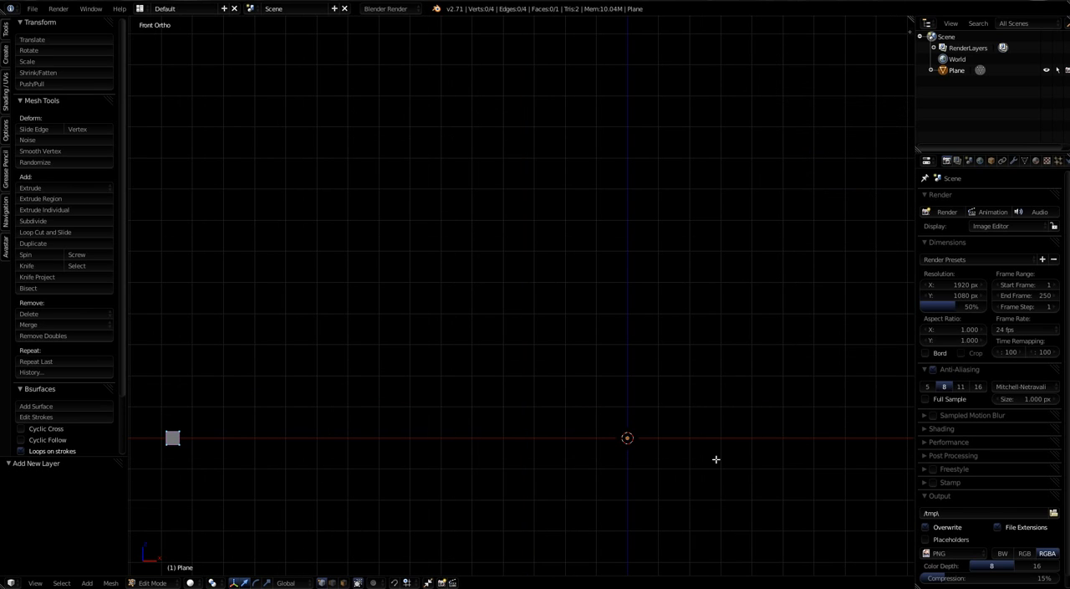
Step: Leave the plane's Edit Mode, add a Bezier circle at the origin, and enter Edit Mode on the circle
{"action": "middle_click_drag", "start_coordinate": [714, 456], "coordinate": [678, 459], "text": "shift"}
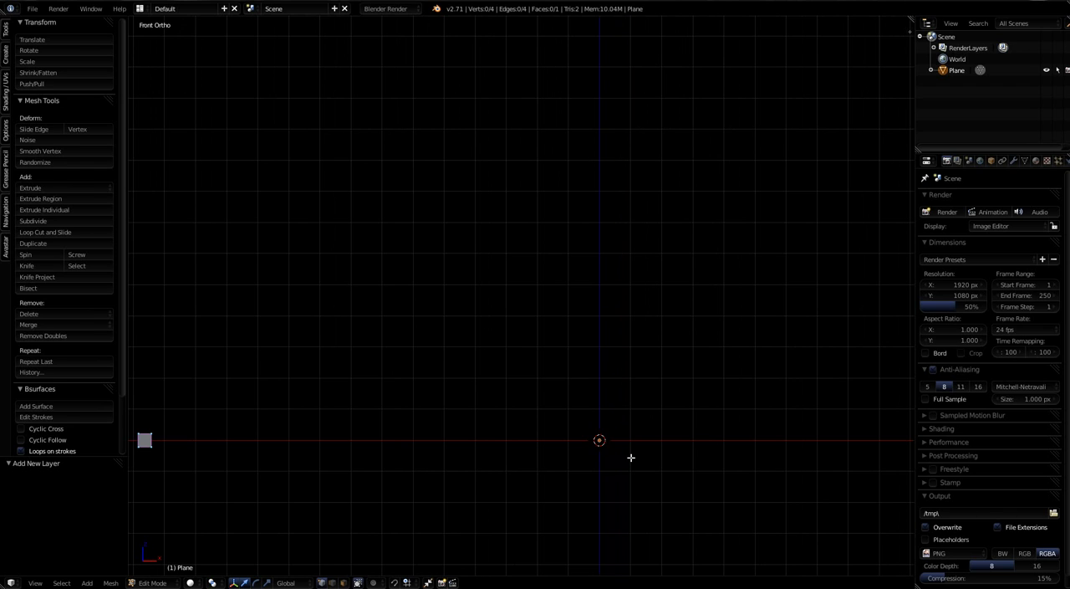
{"action": "key", "text": "Tab"}
{"action": "scroll", "coordinate": [627, 456], "scroll_direction": "up", "scroll_amount": 1}
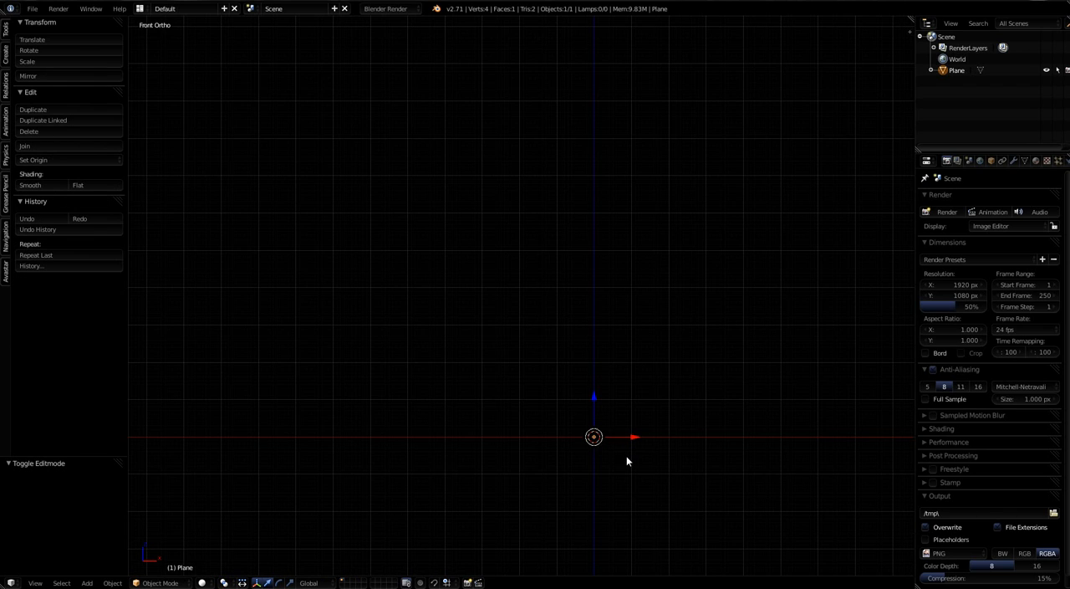
{"action": "key", "text": "shift+a"}
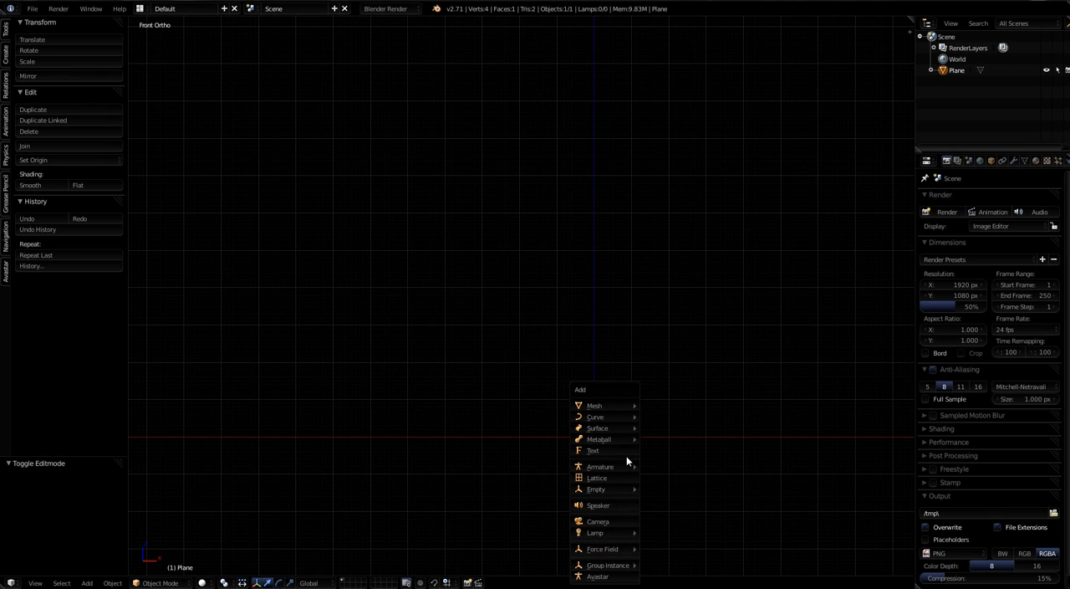
{"action": "mouse_move", "coordinate": [617, 422]}
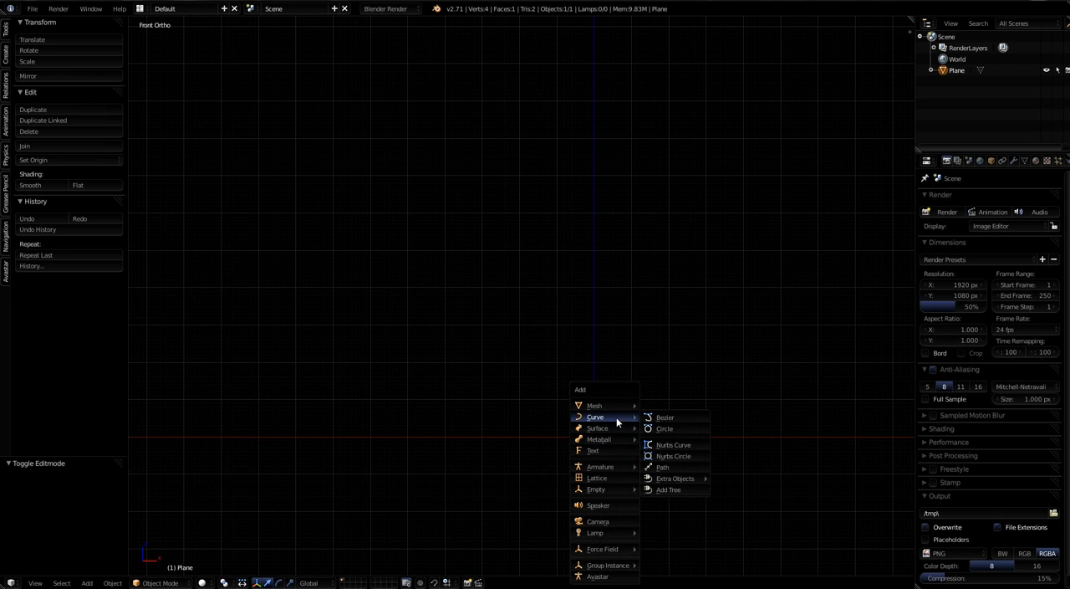
{"action": "left_click", "coordinate": [661, 428]}
{"action": "mouse_move", "coordinate": [644, 470]}
{"action": "middle_mouse_down"}
{"action": "mouse_move", "coordinate": [643, 496]}
{"action": "mouse_move", "coordinate": [654, 475]}
{"action": "mouse_move", "coordinate": [628, 484]}
{"action": "mouse_move", "coordinate": [638, 485]}
{"action": "middle_mouse_up"}
{"action": "key", "text": "Tab"}
{"action": "scroll", "coordinate": [637, 482], "scroll_direction": "up", "scroll_amount": 2}
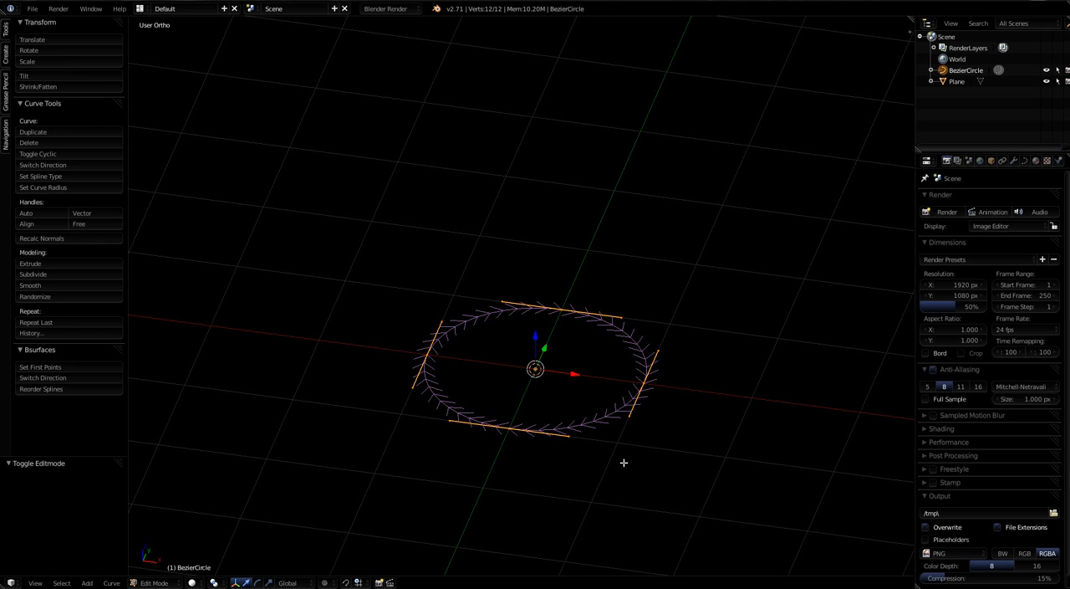
Step: In front view, duplicate the circle about 0.15 upward along Z and scale the copy to about 0.41
{"action": "middle_click_drag", "start_coordinate": [630, 463], "coordinate": [640, 449]}
{"action": "scroll", "coordinate": [641, 447], "scroll_direction": "up", "scroll_amount": 1}
{"action": "key", "text": "KP_1"}
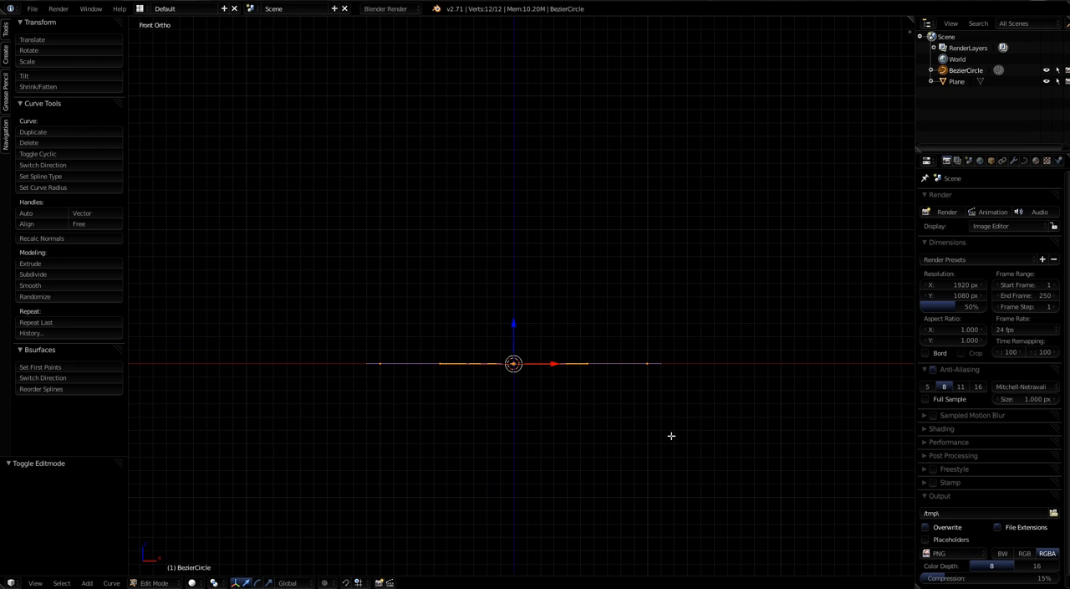
{"action": "key", "text": "e"}
{"action": "key", "text": "z"}
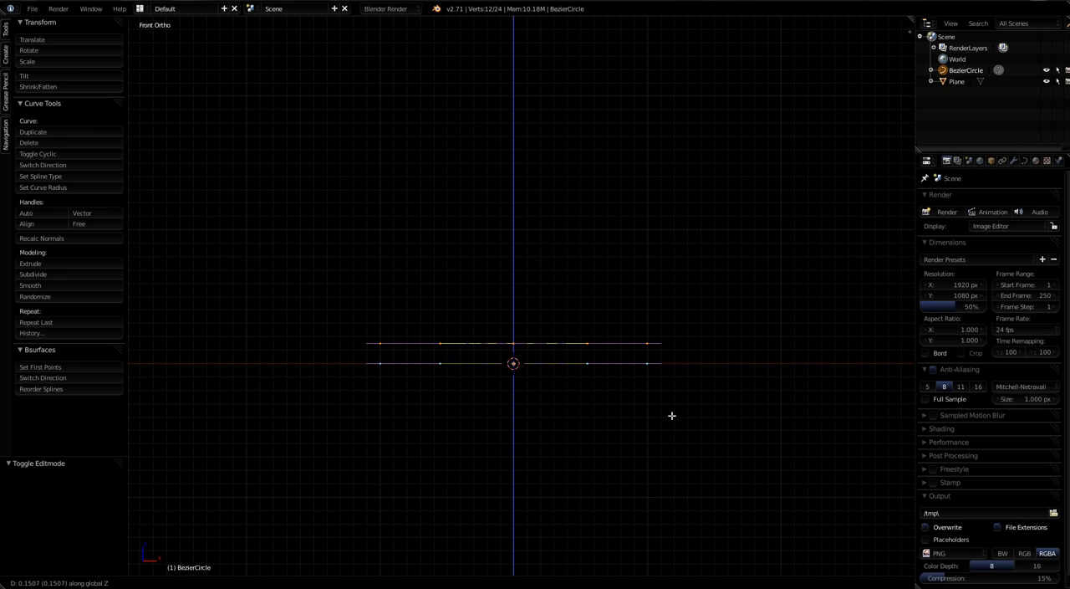
{"action": "left_click", "coordinate": [671, 415]}
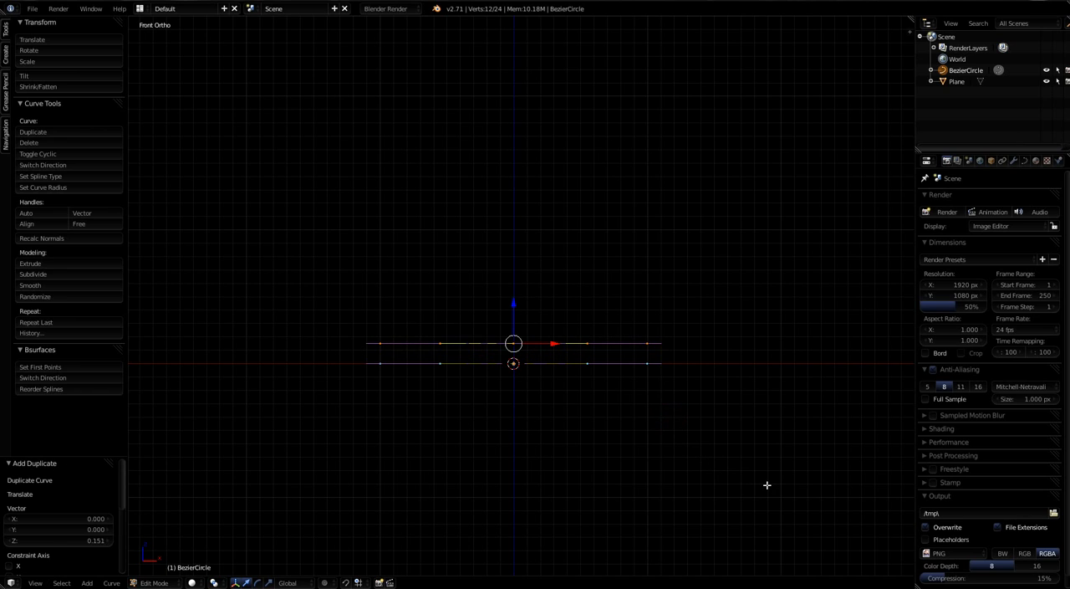
{"action": "key", "text": "s"}
{"action": "left_click", "coordinate": [619, 397]}
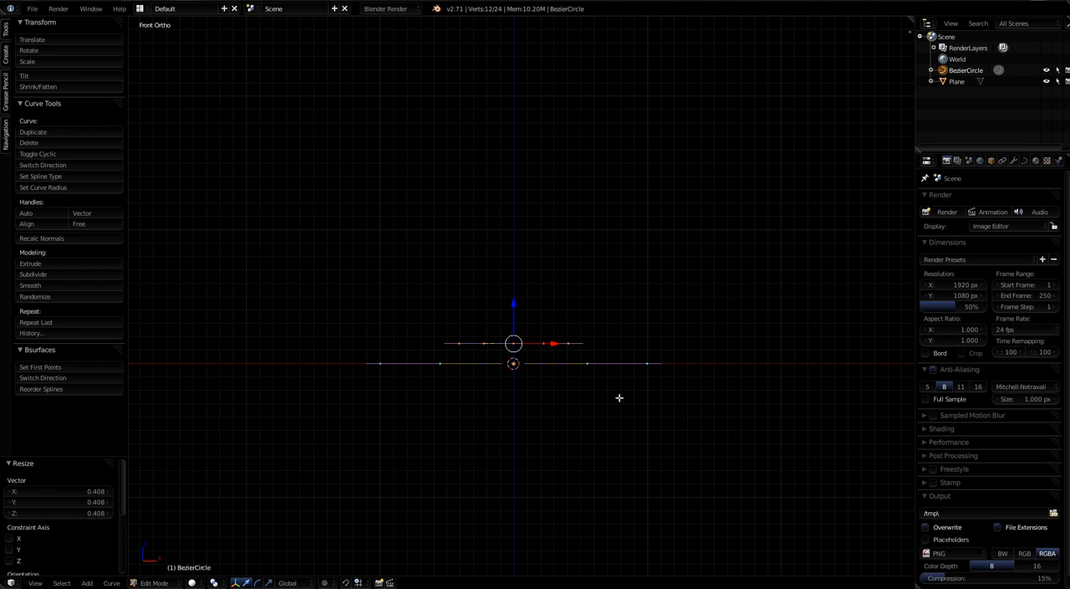
Step: Duplicate the small ring about 0.12 upward along Z and scale the copy by about 1.16
{"action": "key", "text": "e"}
{"action": "key", "text": "z"}
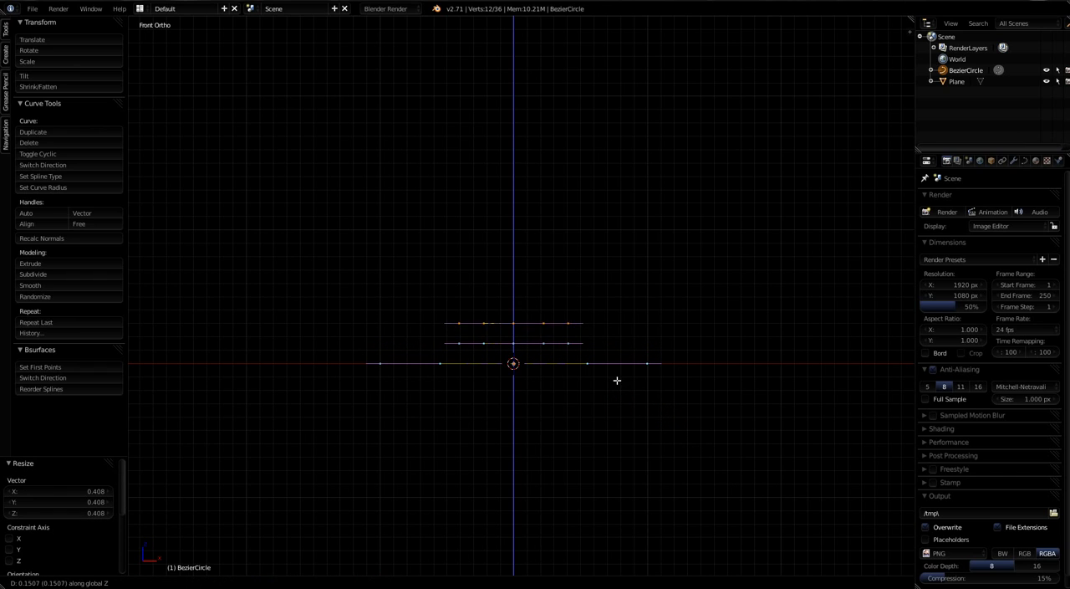
{"action": "left_click", "coordinate": [616, 381]}
{"action": "key", "text": "s"}
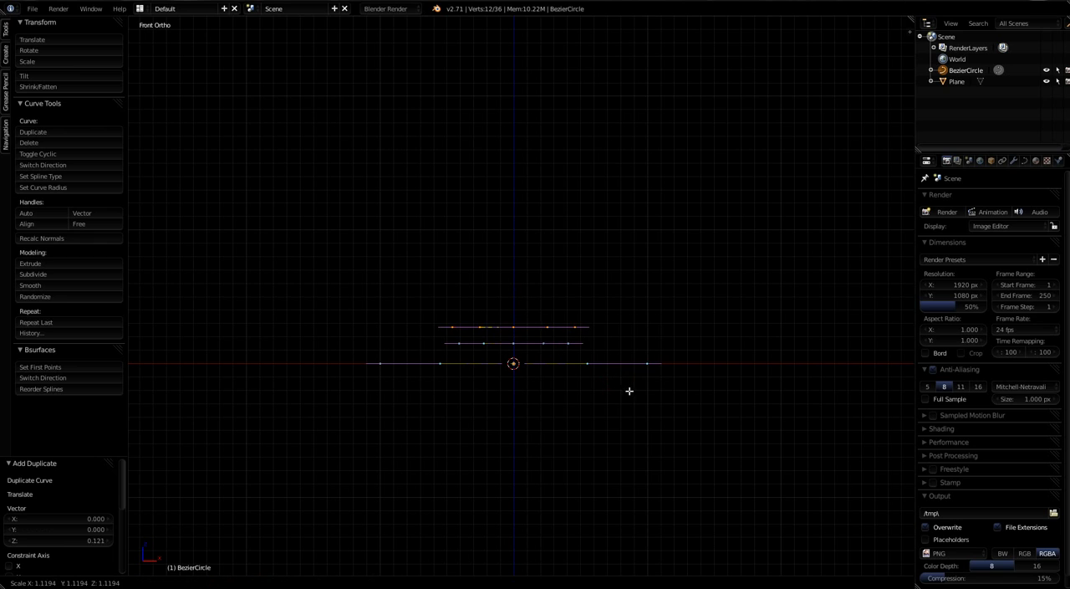
{"action": "left_click", "coordinate": [629, 389]}
Step: Duplicate the uppermost ring about 0.24 upward along Z and enlarge the copy by about 1.54
{"action": "key", "text": "e"}
{"action": "key", "text": "z"}
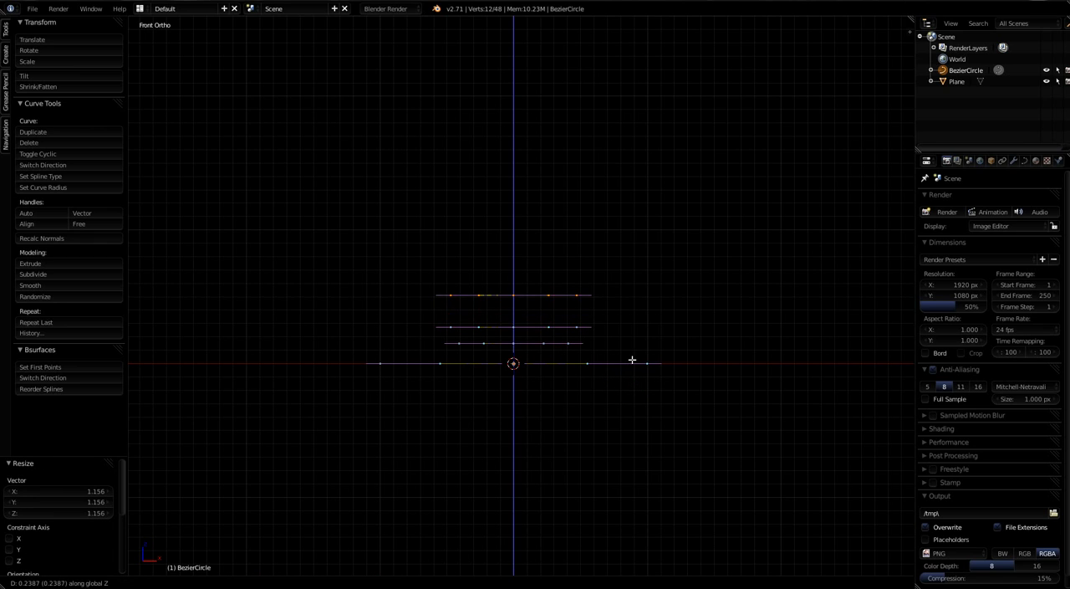
{"action": "left_click", "coordinate": [630, 360]}
{"action": "key", "text": "s"}
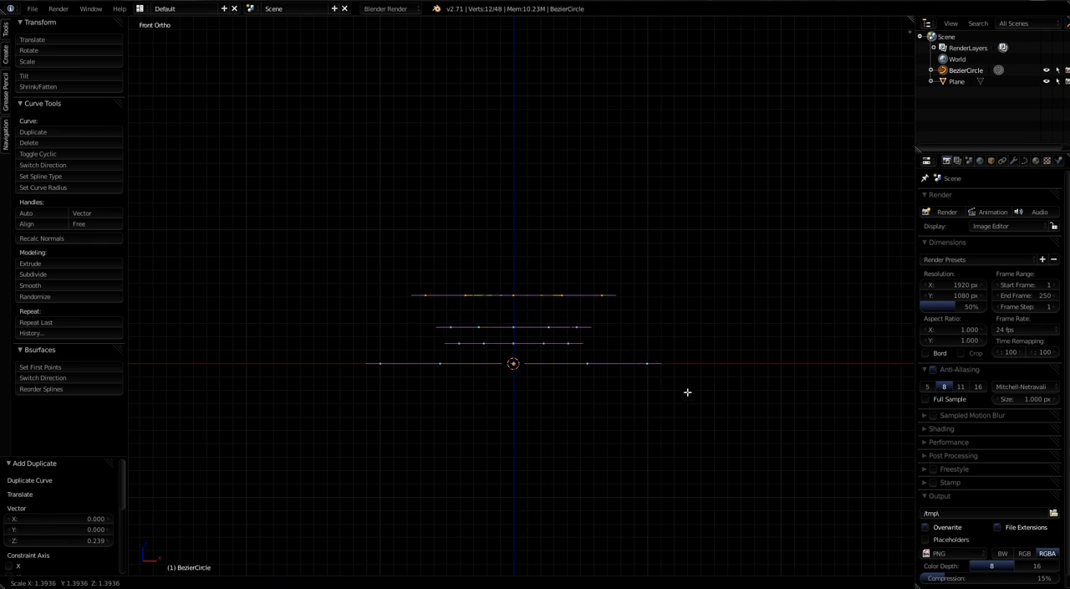
{"action": "left_click", "coordinate": [692, 395]}
Step: Duplicate the uppermost ring about 0.29 upward along Z and enlarge the copy by about 1.61
{"action": "key", "text": "g"}
{"action": "key", "text": "z"}
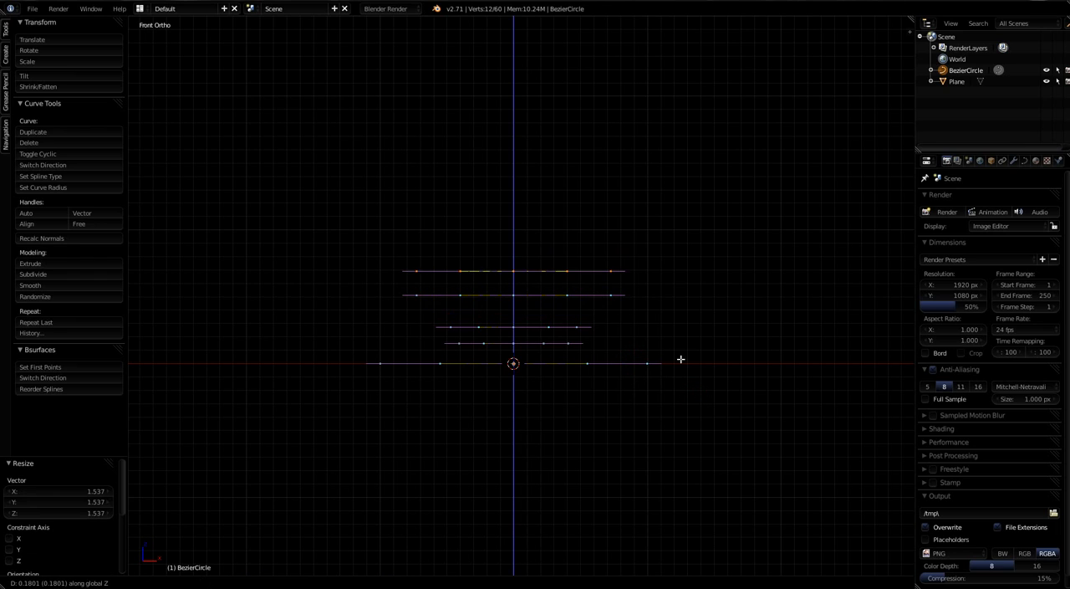
{"action": "left_click", "coordinate": [681, 359]}
{"action": "key", "text": "s"}
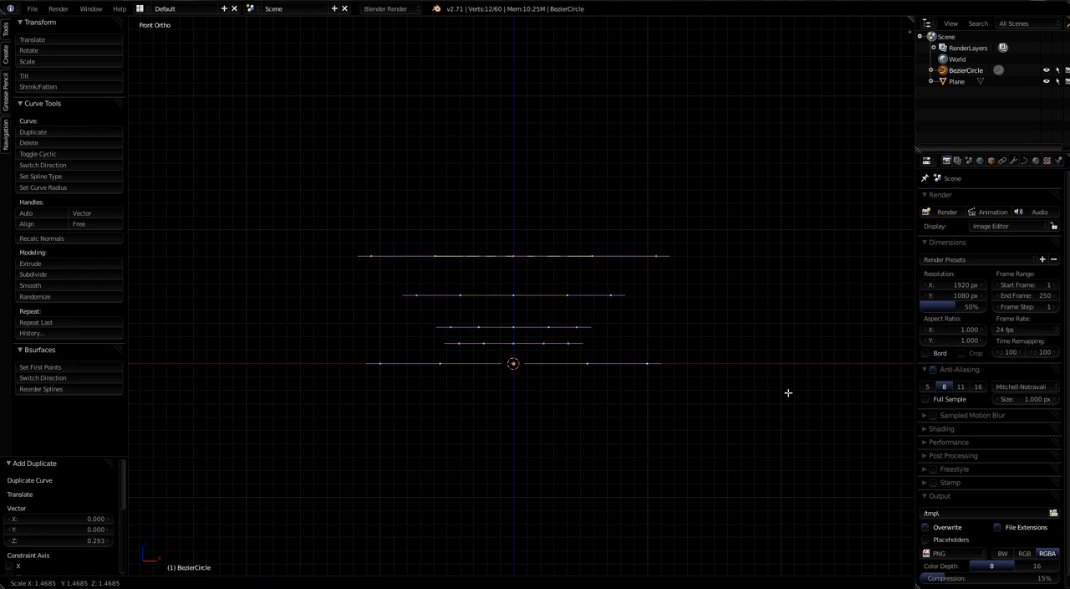
{"action": "left_click", "coordinate": [794, 392]}
{"action": "key", "text": "e"}
{"action": "key", "text": "s"}
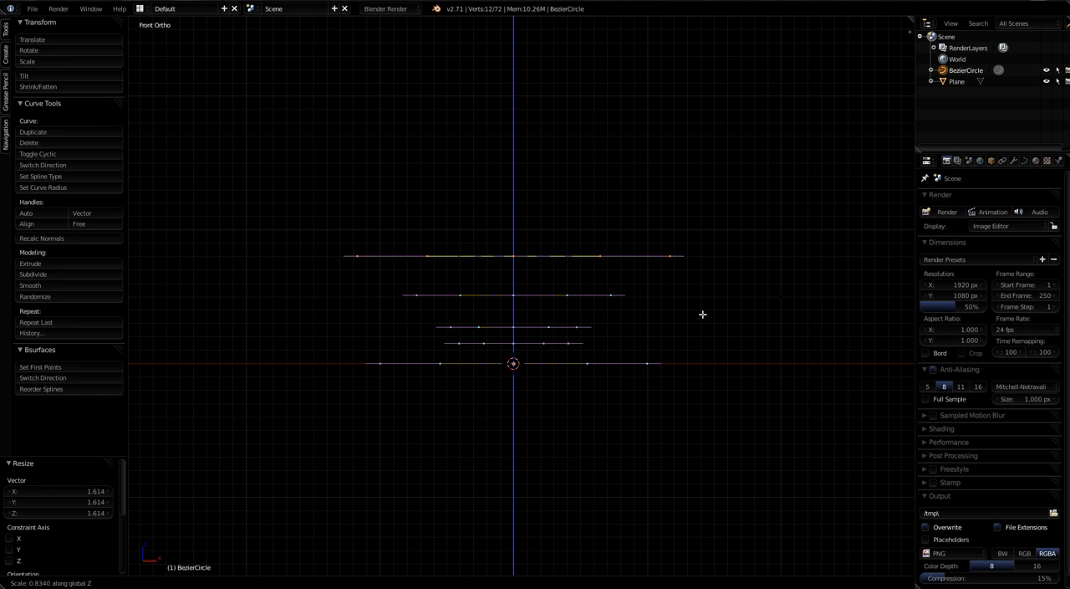
{"action": "right_click", "coordinate": [662, 317]}
{"action": "key", "text": "x"}
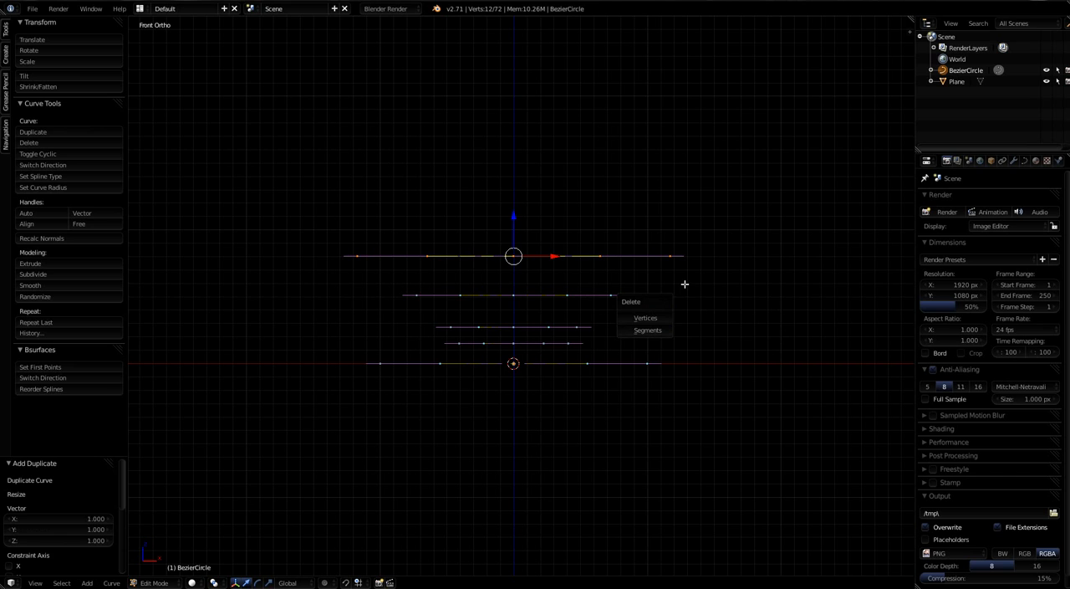
{"action": "left_click", "coordinate": [644, 317]}
{"action": "middle_click_drag", "start_coordinate": [532, 304], "coordinate": [513, 362]}
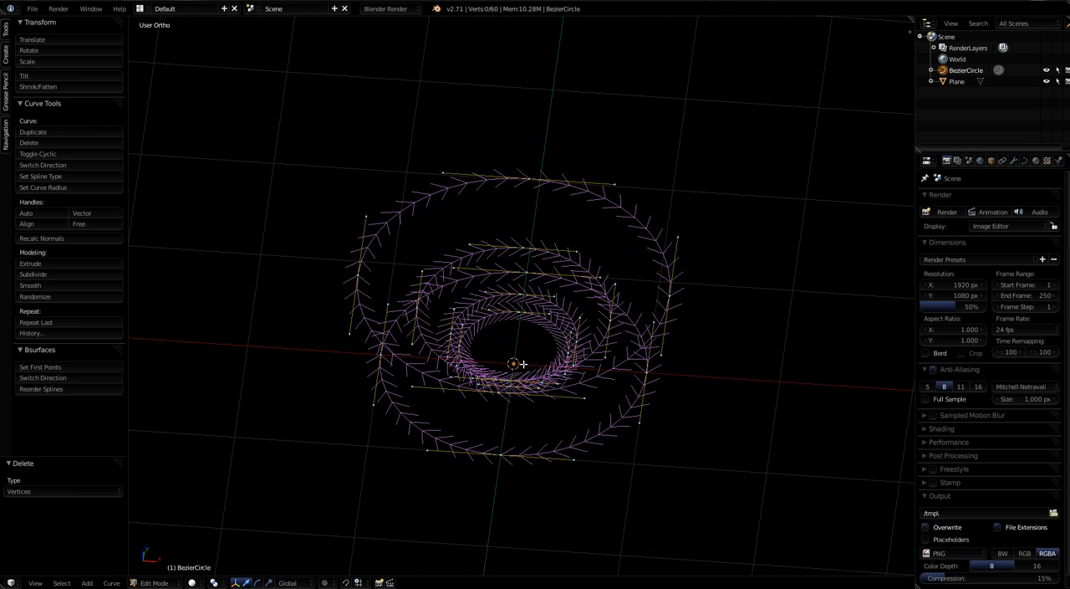
{"action": "right_click", "coordinate": [670, 287]}
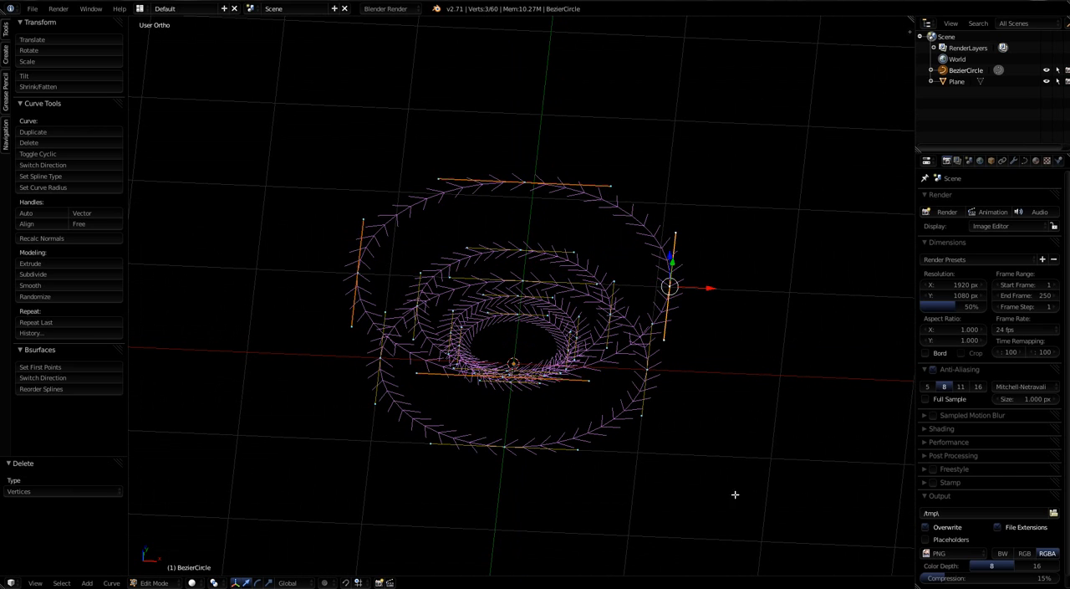
{"action": "middle_click_drag", "start_coordinate": [724, 472], "coordinate": [727, 438]}
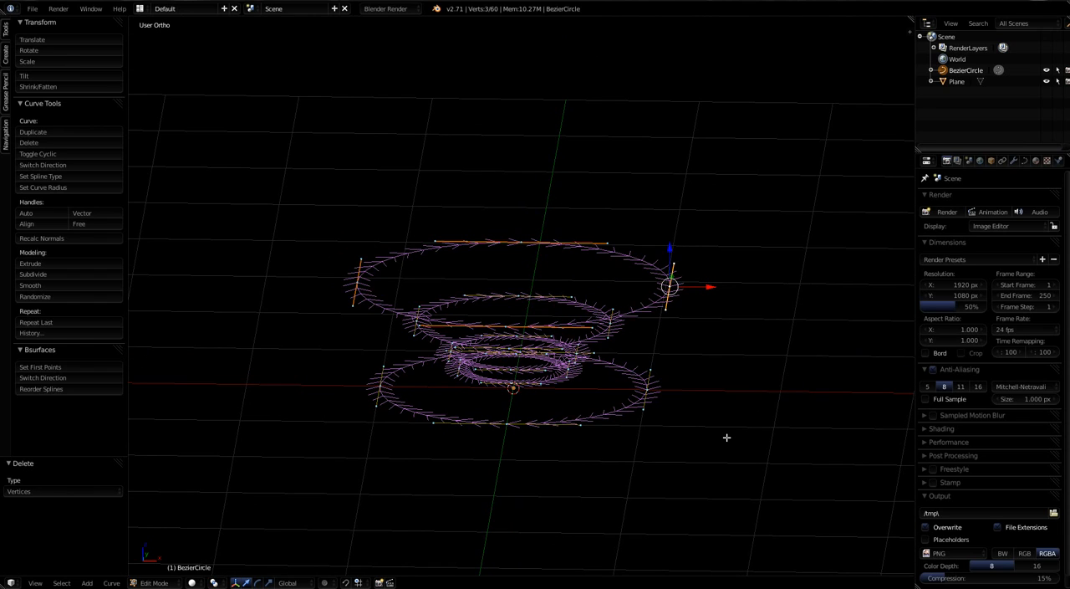
{"action": "key", "text": "KP_1"}
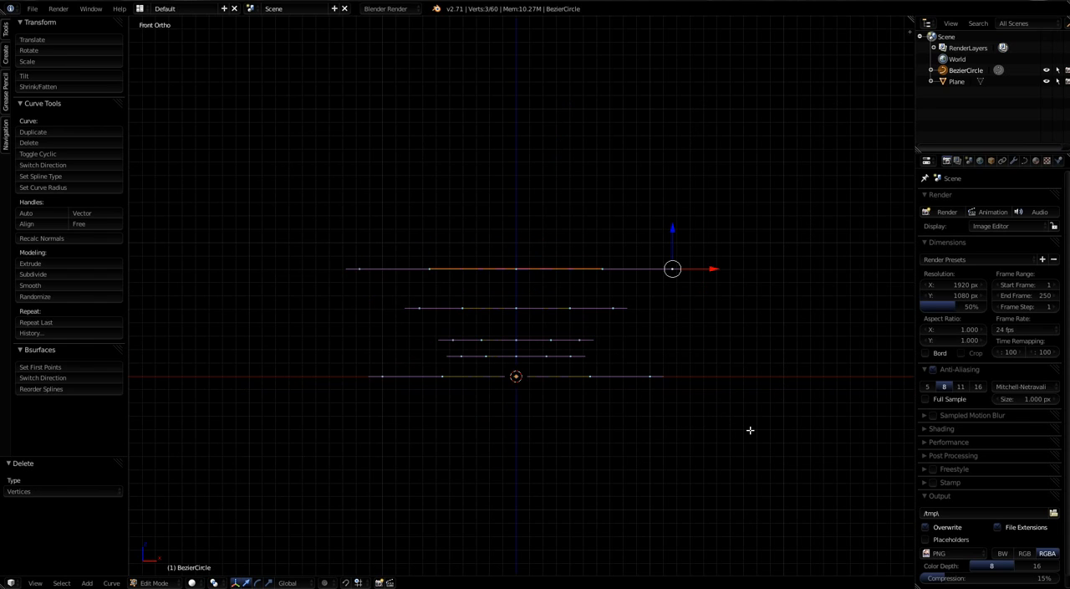
{"action": "key", "text": "e"}
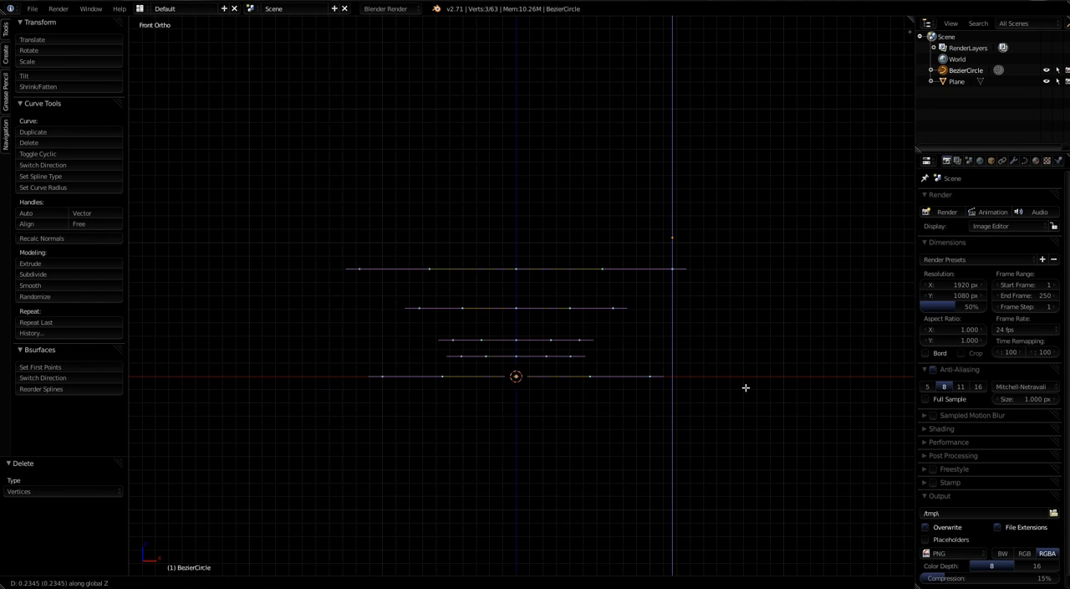
{"action": "left_click", "coordinate": [745, 367]}
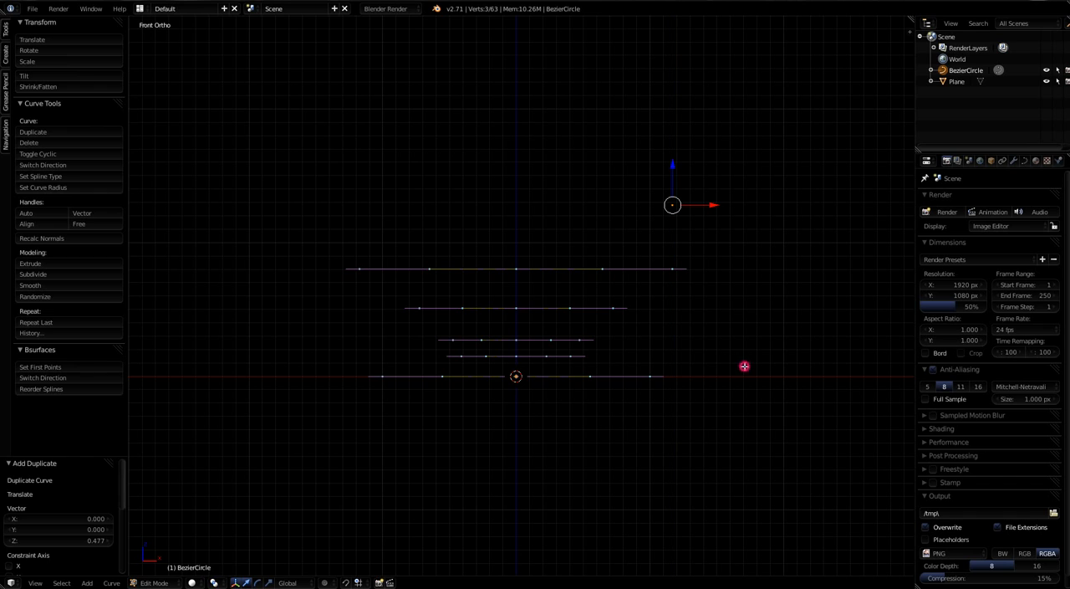
{"action": "key", "text": "x"}
{"action": "left_click", "coordinate": [640, 271]}
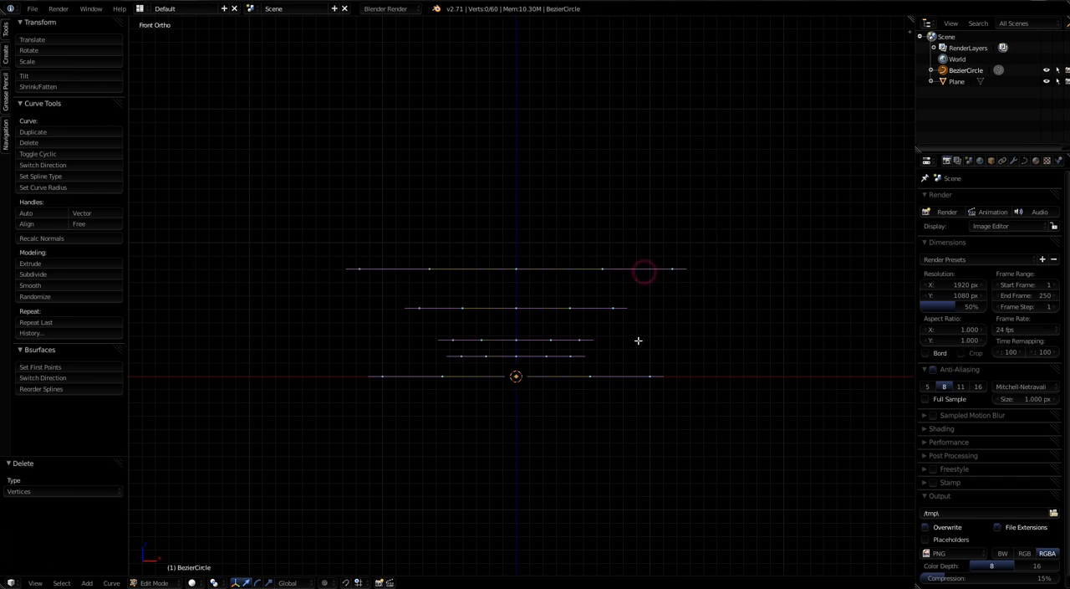
Step: Select all four points of the uppermost ring, duplicate it about 0.40 upward along Z and enlarge the copy by about 1.52
{"action": "middle_click_drag", "start_coordinate": [638, 340], "coordinate": [675, 272]}
{"action": "right_click", "coordinate": [675, 271]}
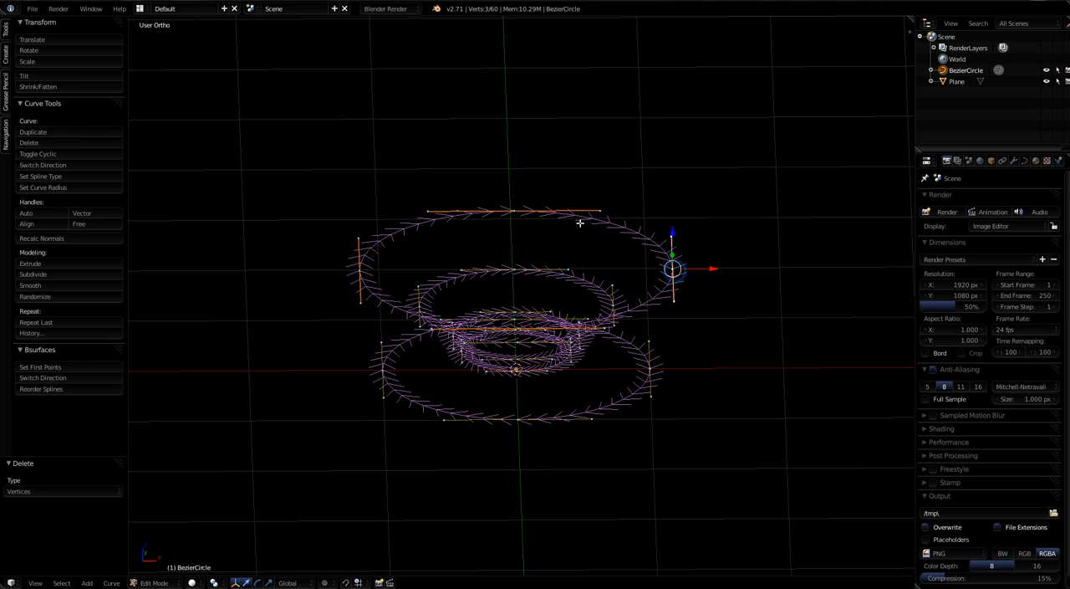
{"action": "right_click", "coordinate": [530, 210], "text": "shift"}
{"action": "right_click", "coordinate": [355, 276], "text": "shift"}
{"action": "middle_click_drag", "start_coordinate": [467, 307], "coordinate": [640, 390]}
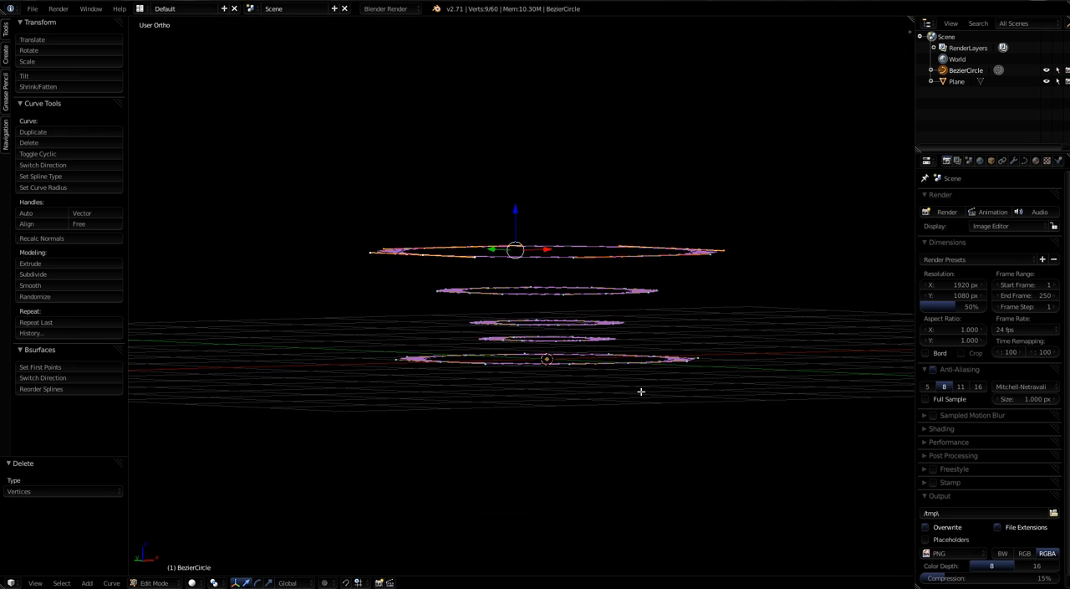
{"action": "right_click", "coordinate": [645, 260], "text": "shift"}
{"action": "middle_click_drag", "start_coordinate": [718, 325], "coordinate": [670, 338]}
{"action": "key", "text": "KP_1"}
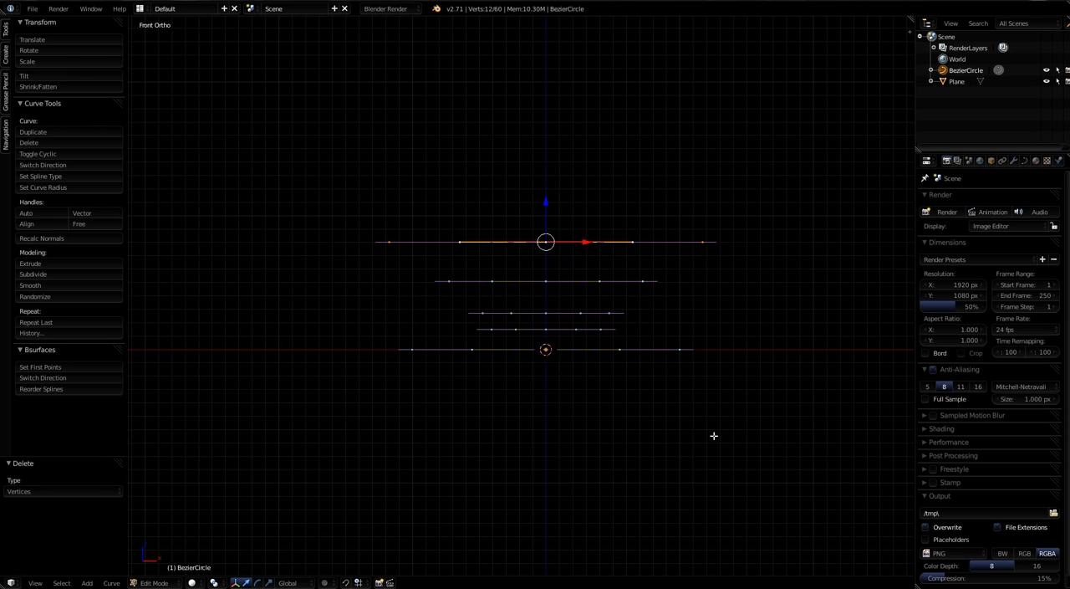
{"action": "key", "text": "shift+d"}
{"action": "key", "text": "z"}
{"action": "left_click", "coordinate": [710, 382]}
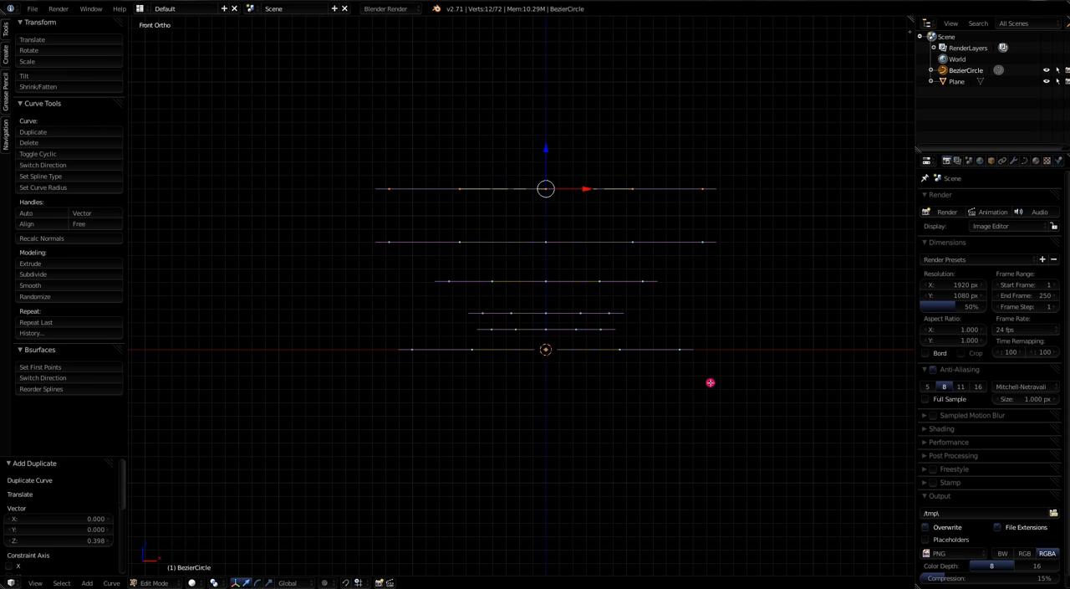
{"action": "key", "text": "s"}
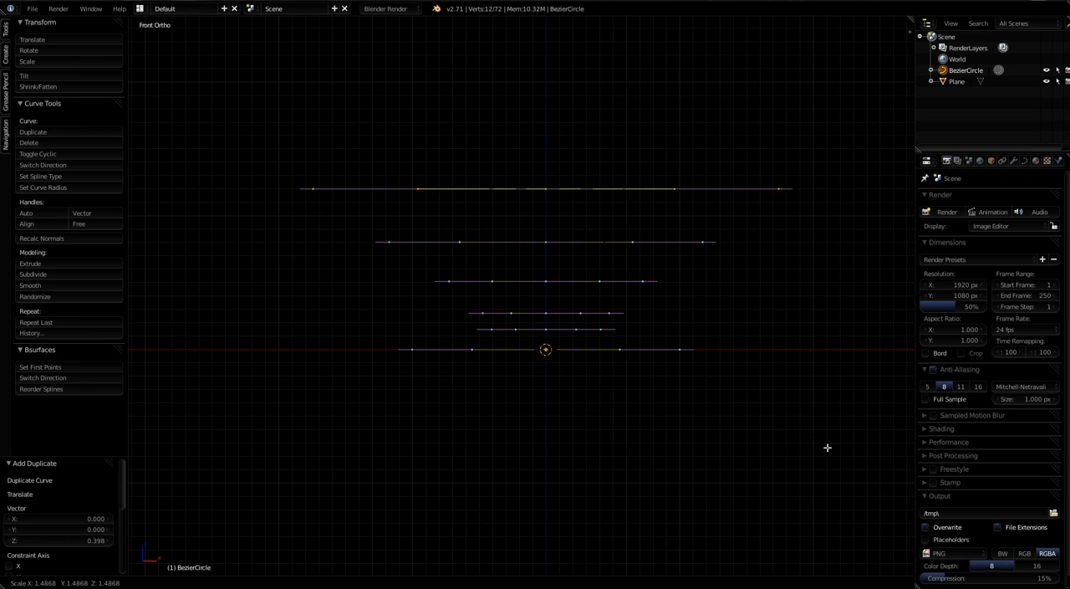
{"action": "left_click", "coordinate": [828, 447]}
Step: Duplicate the uppermost large ring about 0.33 upward along Z and shrink the copy to about 0.29
{"action": "middle_click_drag", "start_coordinate": [587, 263], "coordinate": [552, 387], "text": "shift"}
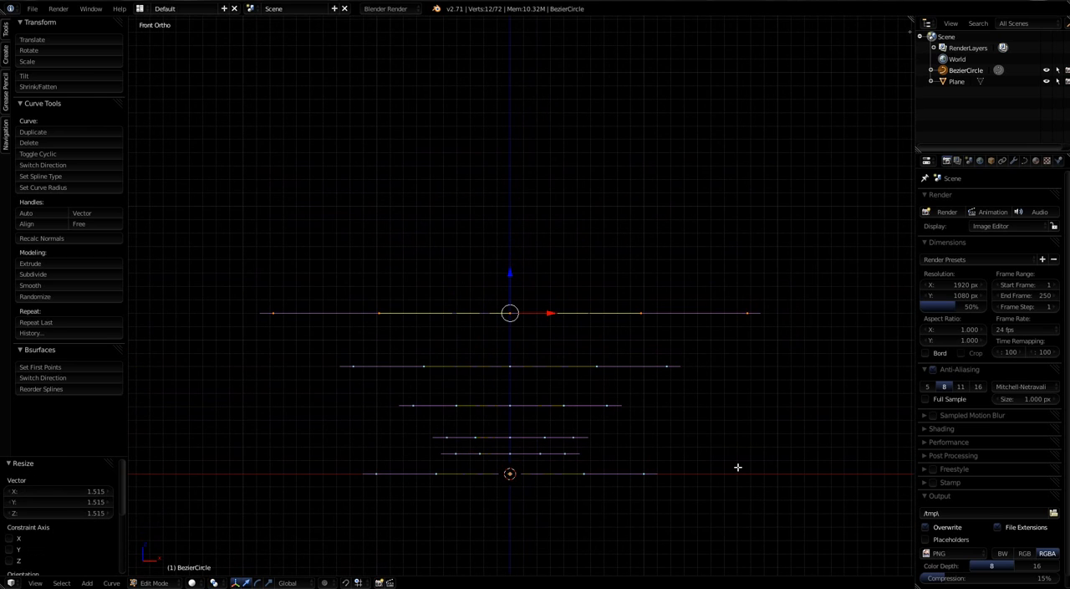
{"action": "key", "text": "shift+d"}
{"action": "key", "text": "z"}
{"action": "left_click", "coordinate": [736, 421]}
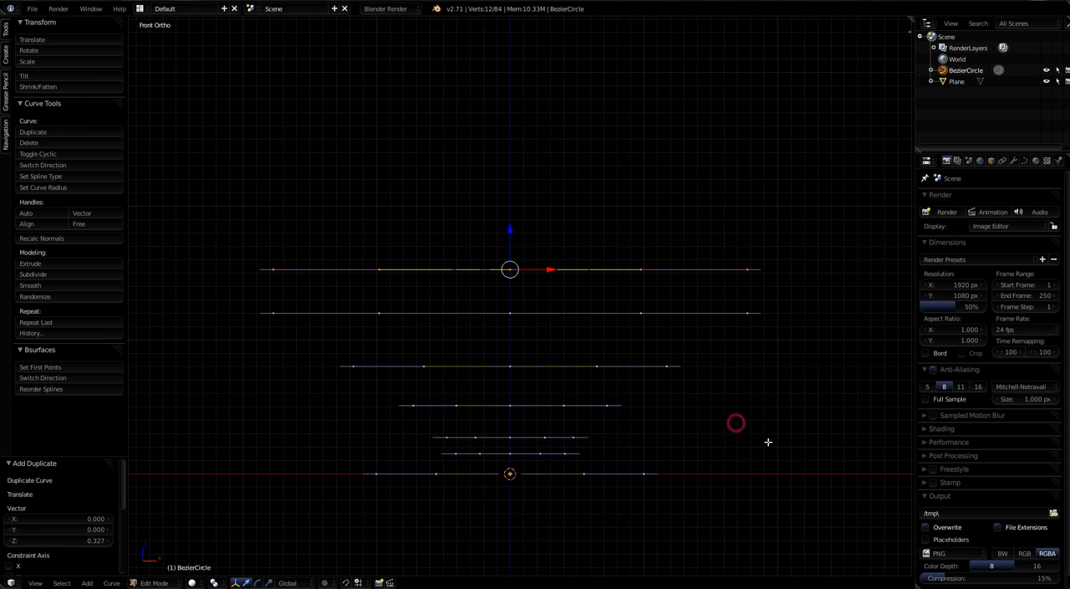
{"action": "key", "text": "s"}
{"action": "left_click", "coordinate": [582, 335]}
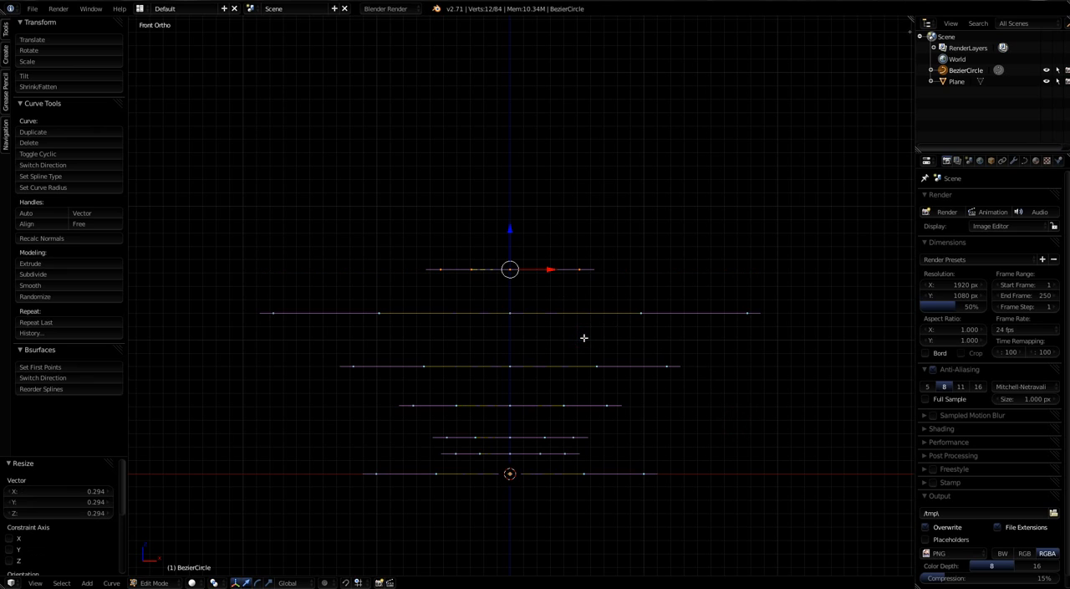
Step: Duplicate the small uppermost ring about 0.18 upward along Z, keeping the copy at the same size
{"action": "key", "text": "g"}
{"action": "key", "text": "z"}
{"action": "left_click", "coordinate": [593, 313]}
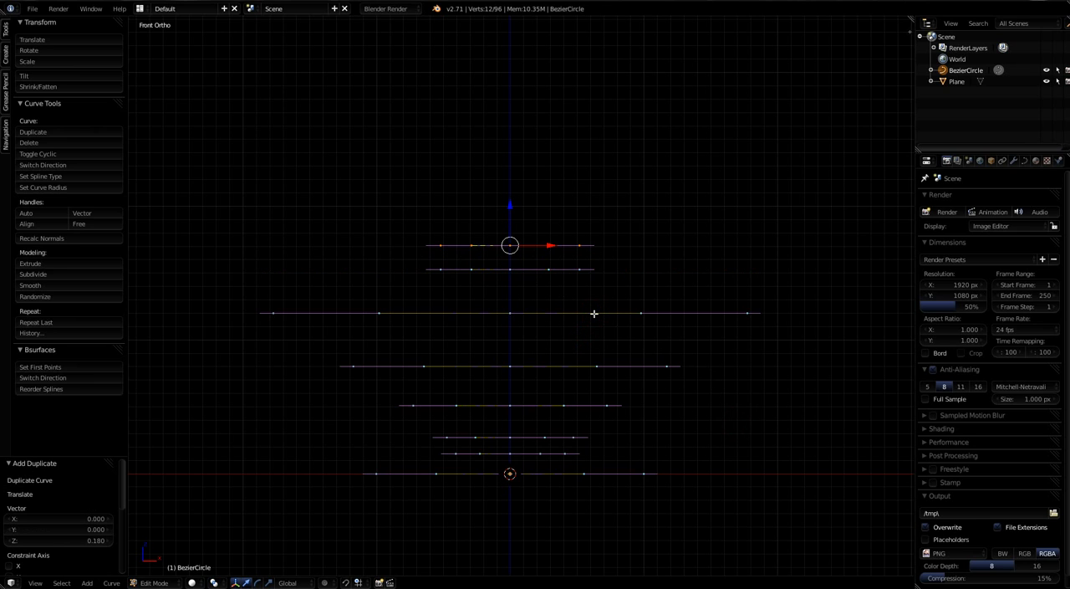
Step: Duplicate the uppermost ring about 0.24 upward along Z, enlarge the copy by about 1.93 and deselect everything
{"action": "key", "text": "shift+d"}
{"action": "key", "text": "z"}
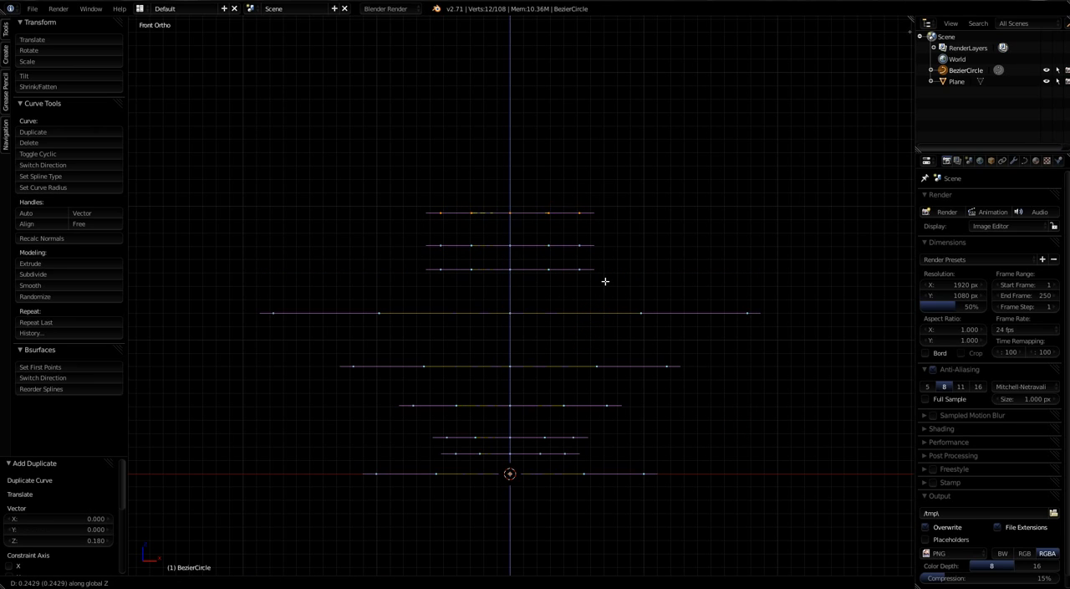
{"action": "left_click", "coordinate": [605, 281]}
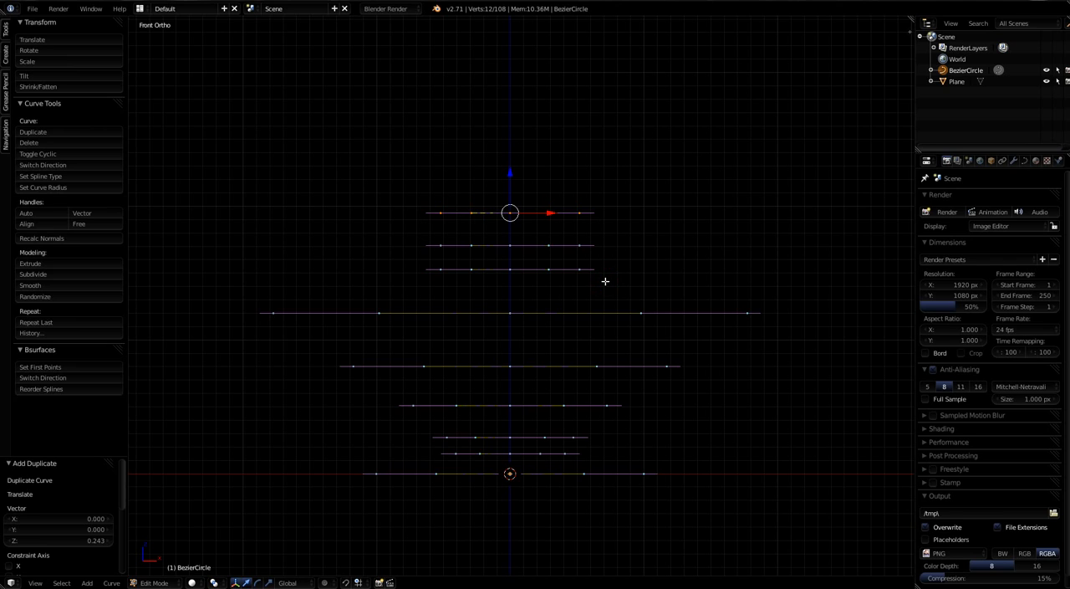
{"action": "key", "text": "s"}
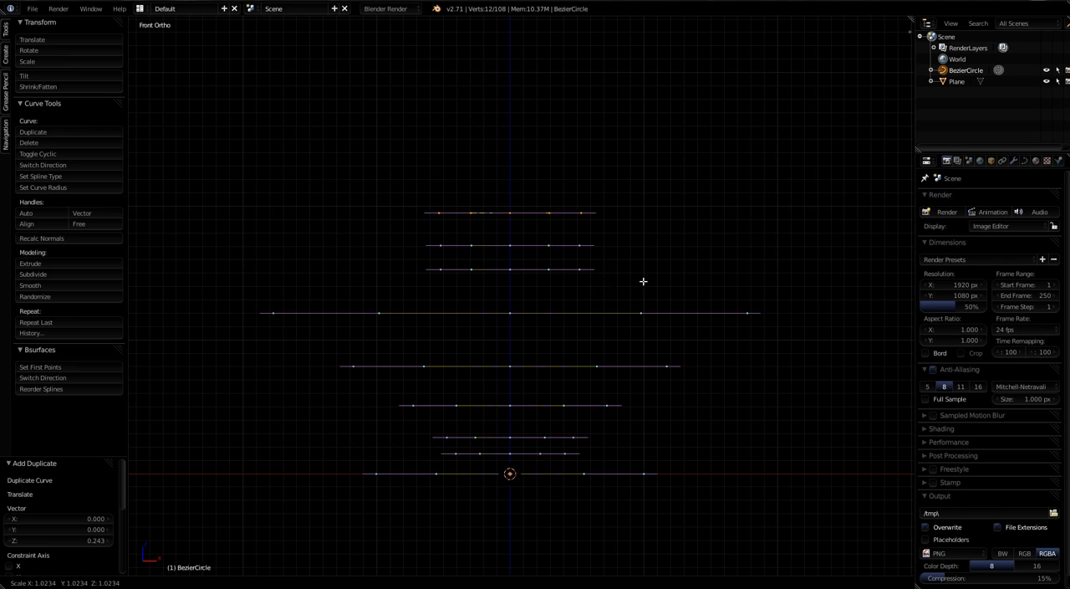
{"action": "left_click", "coordinate": [719, 299]}
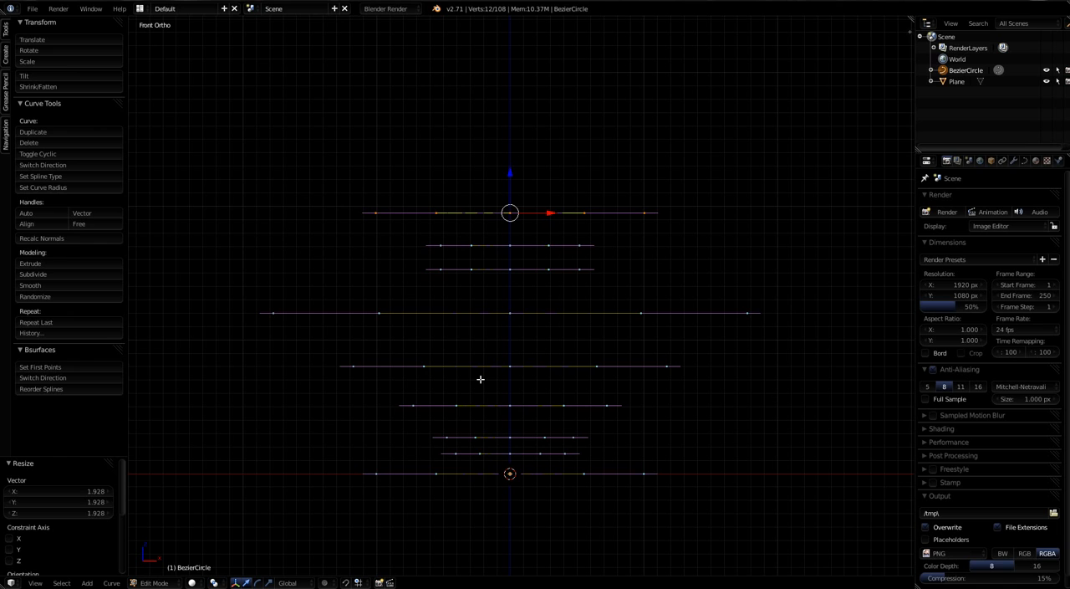
{"action": "middle_click_drag", "start_coordinate": [497, 373], "coordinate": [444, 360]}
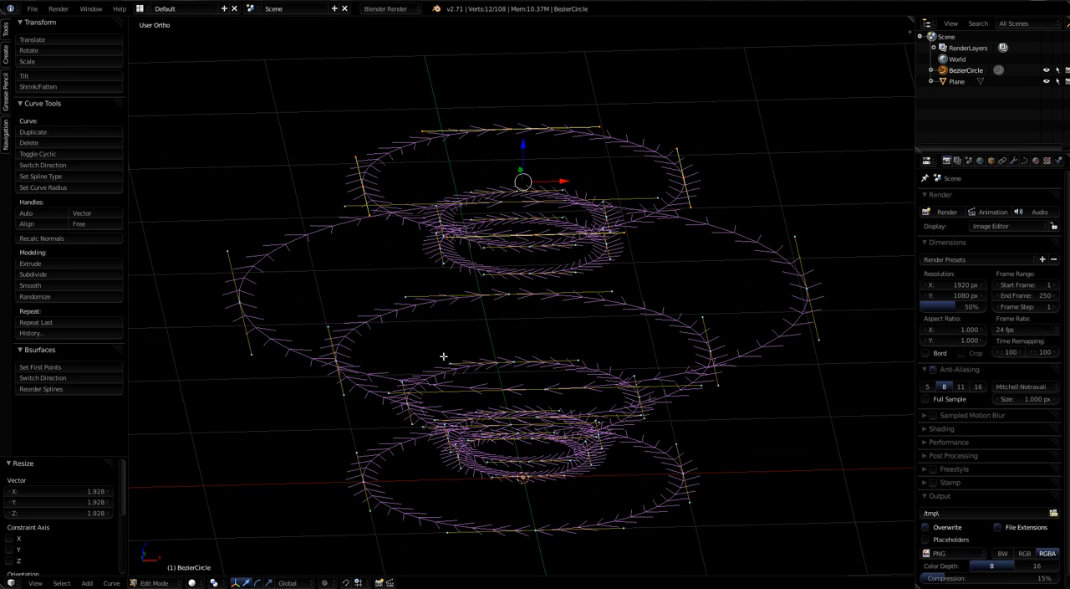
{"action": "key", "text": "a"}
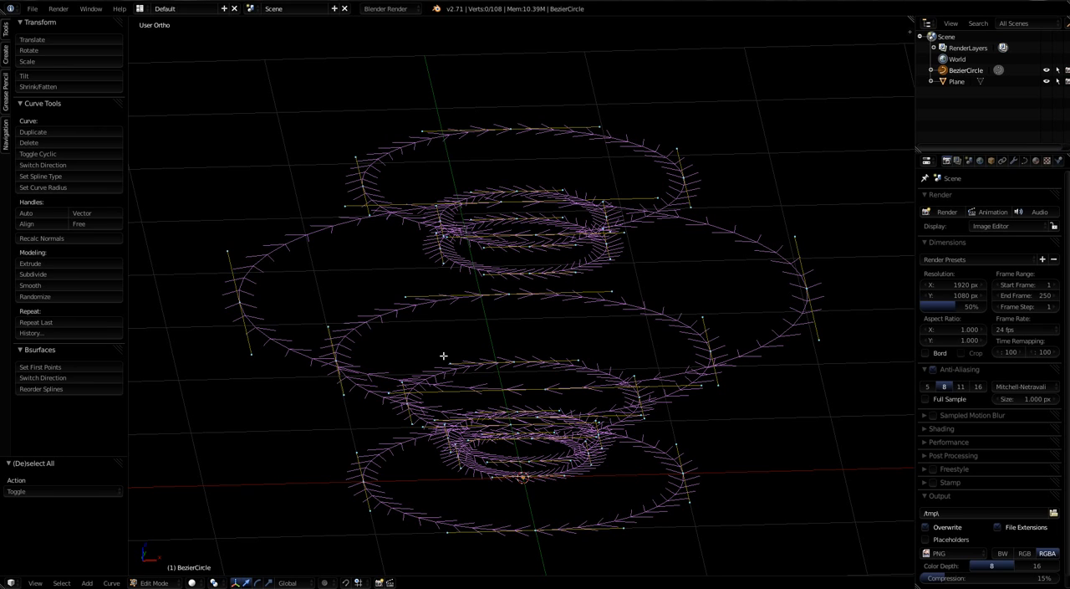
Step: In top view, box-select the negative-X point of every ring, set these as the splines' first points with Bsurfaces, and clear the selection
{"action": "middle_click_drag", "start_coordinate": [580, 356], "coordinate": [564, 382]}
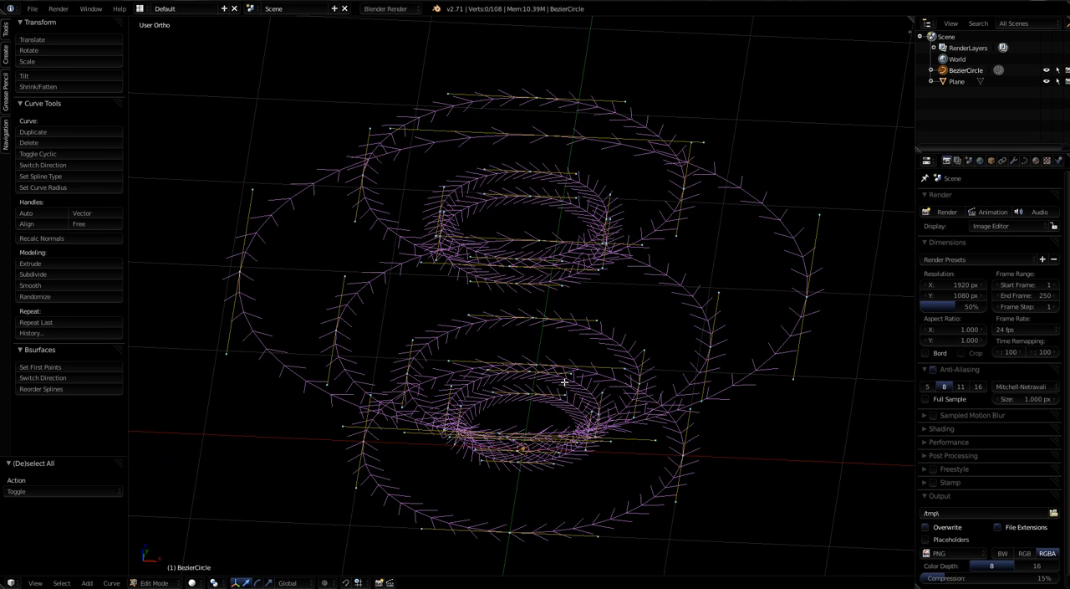
{"action": "middle_click_drag", "start_coordinate": [590, 311], "coordinate": [602, 369]}
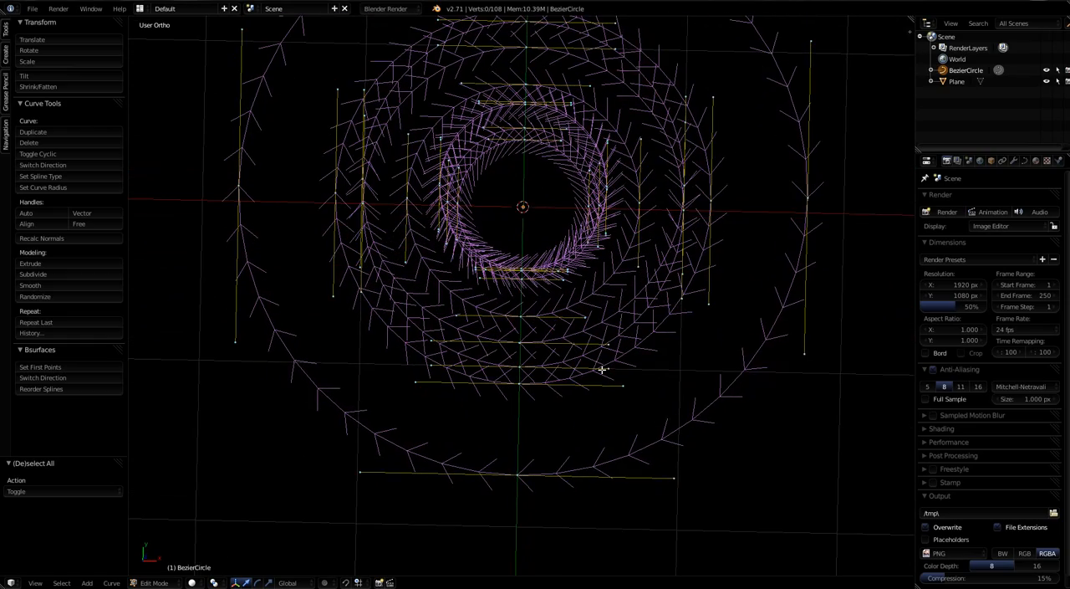
{"action": "key", "text": "KP_7"}
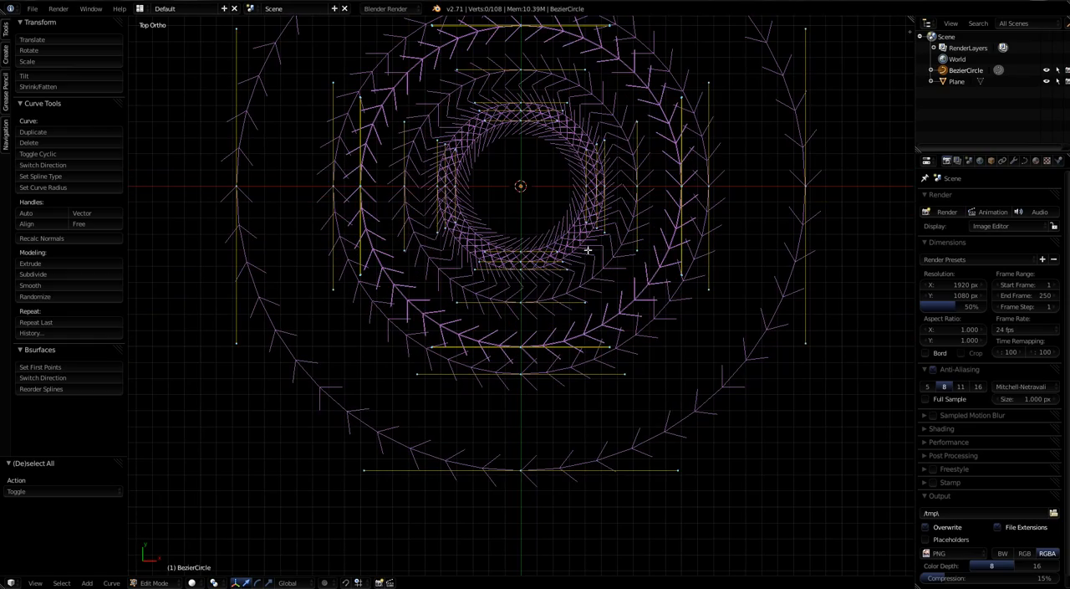
{"action": "middle_click_drag", "start_coordinate": [582, 262], "coordinate": [580, 356], "text": "shift"}
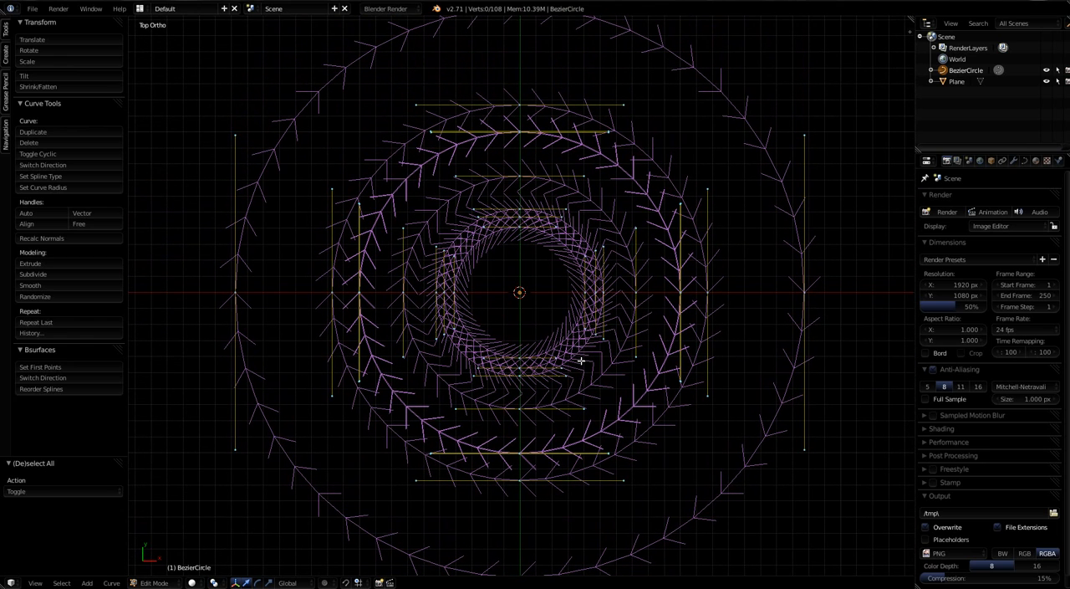
{"action": "key", "text": "a"}
{"action": "key", "text": "a"}
{"action": "key", "text": "b"}
{"action": "left_click_drag", "start_coordinate": [203, 278], "coordinate": [484, 297]}
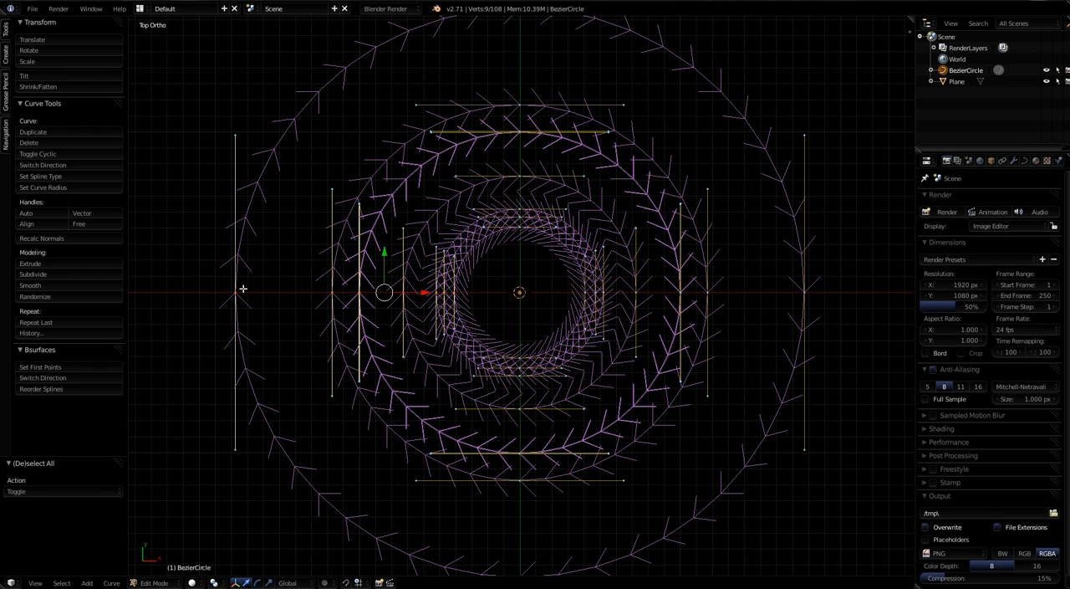
{"action": "left_click", "coordinate": [22, 103]}
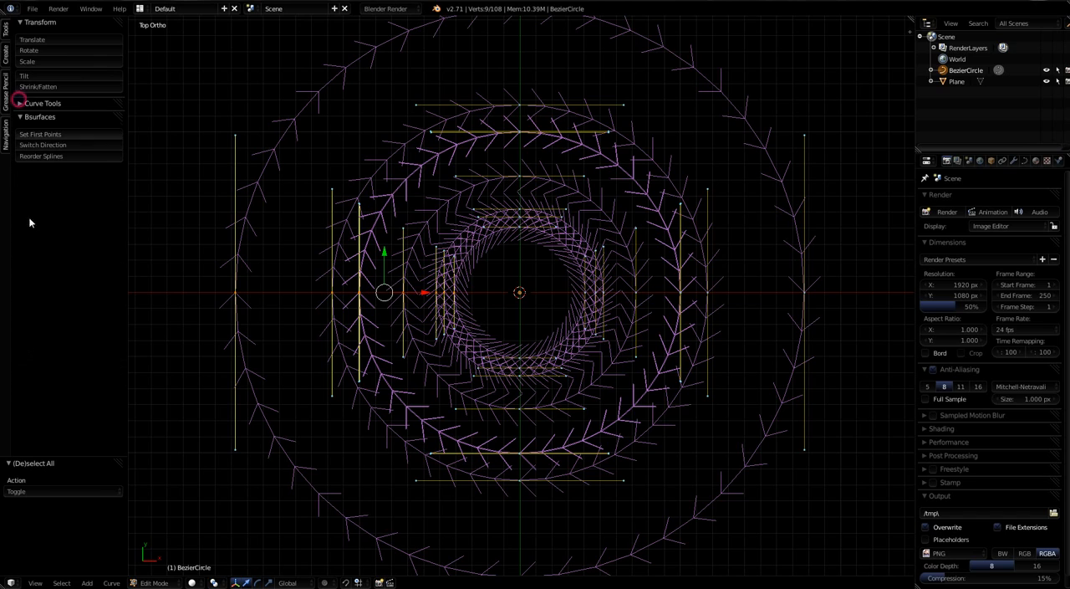
{"action": "left_click", "coordinate": [33, 134]}
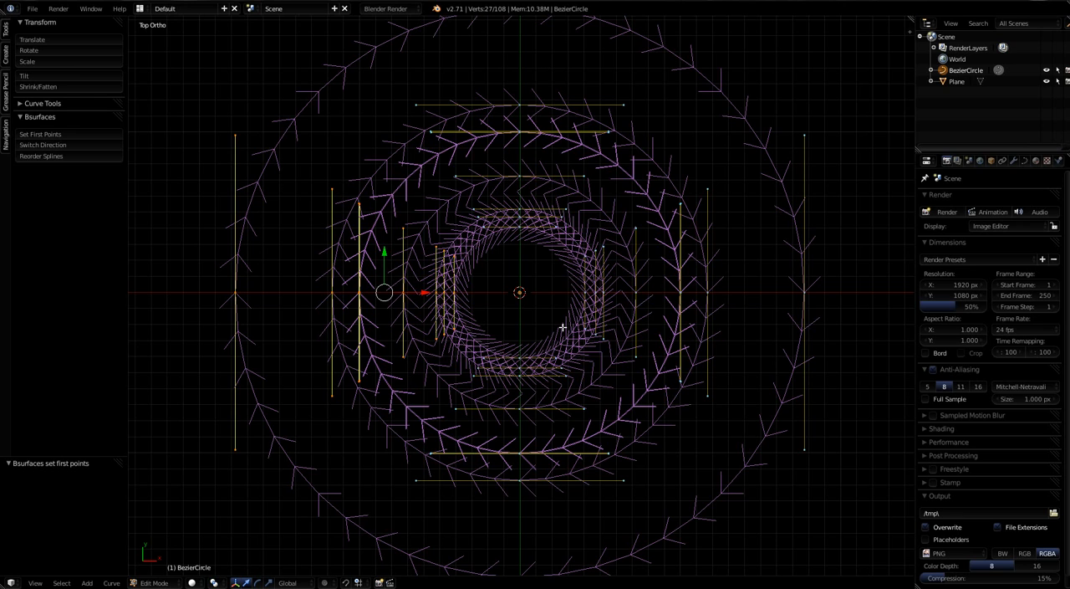
{"action": "middle_click_drag", "start_coordinate": [564, 328], "coordinate": [468, 271]}
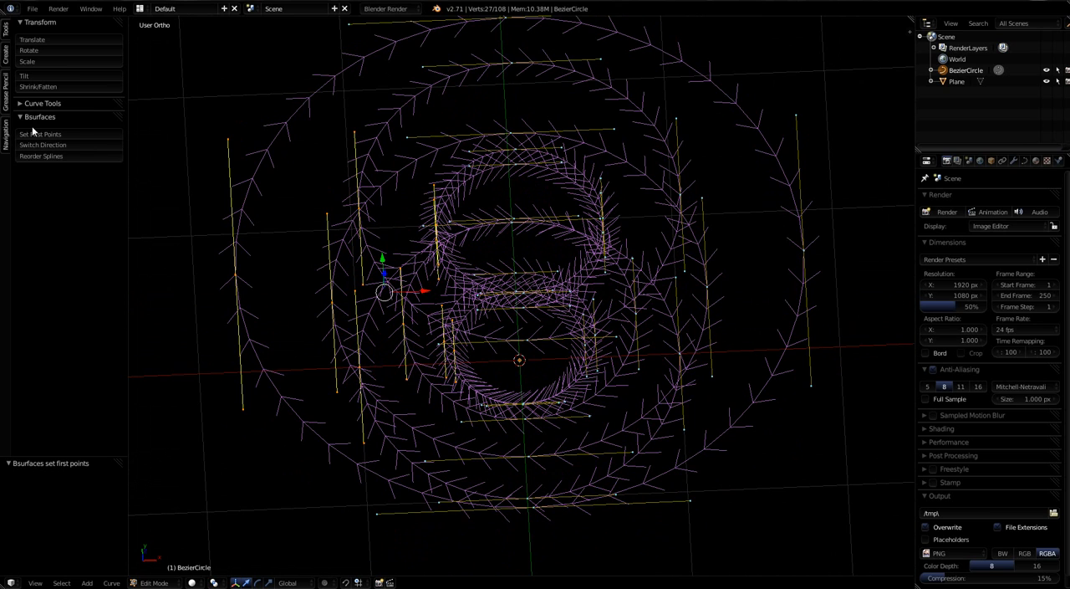
{"action": "key", "text": "a"}
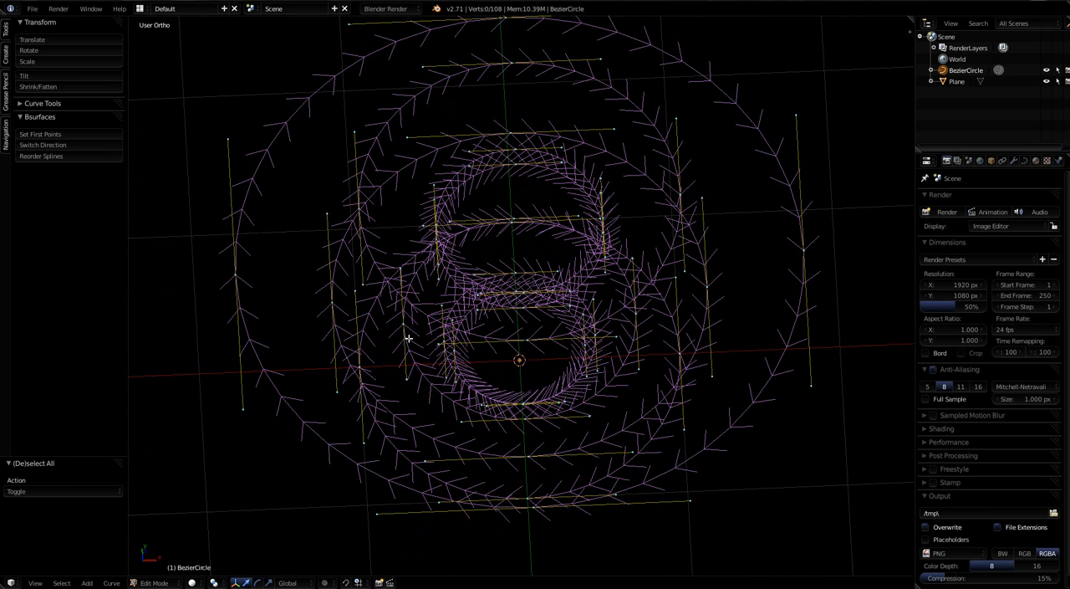
Step: Examine the spacing and proportions of the stacked rings in front view and at an oblique angle
{"action": "scroll", "coordinate": [544, 421], "scroll_direction": "down", "scroll_amount": 3}
{"action": "middle_click_drag", "start_coordinate": [533, 437], "coordinate": [595, 420]}
{"action": "scroll", "coordinate": [498, 390], "scroll_direction": "down", "scroll_amount": 6}
{"action": "scroll", "coordinate": [601, 418], "scroll_direction": "up", "scroll_amount": 2}
{"action": "scroll", "coordinate": [601, 418], "scroll_direction": "up", "scroll_amount": 2}
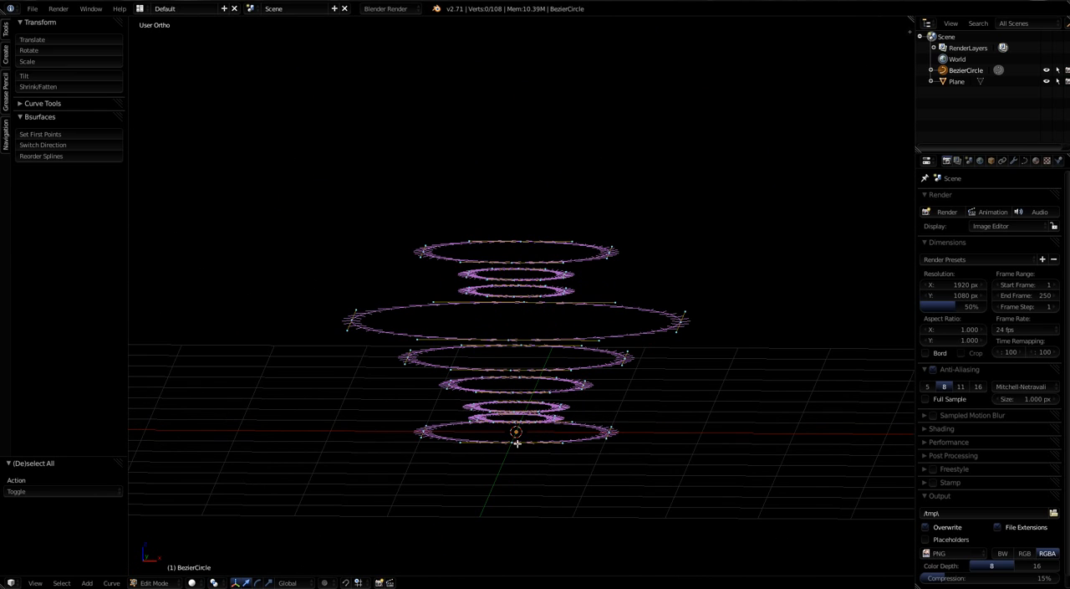
{"action": "key", "text": "ctrl+KP_1"}
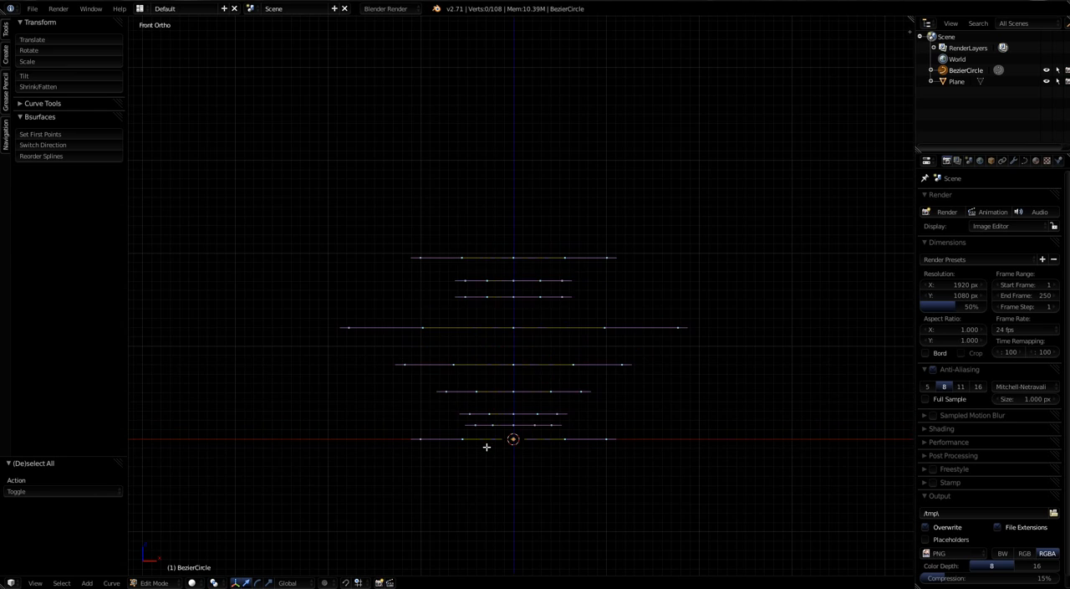
{"action": "scroll", "coordinate": [483, 456], "scroll_direction": "down", "scroll_amount": 4}
{"action": "middle_click_drag", "start_coordinate": [477, 465], "coordinate": [452, 464], "text": "shift"}
{"action": "scroll", "coordinate": [458, 455], "scroll_direction": "up", "scroll_amount": 3}
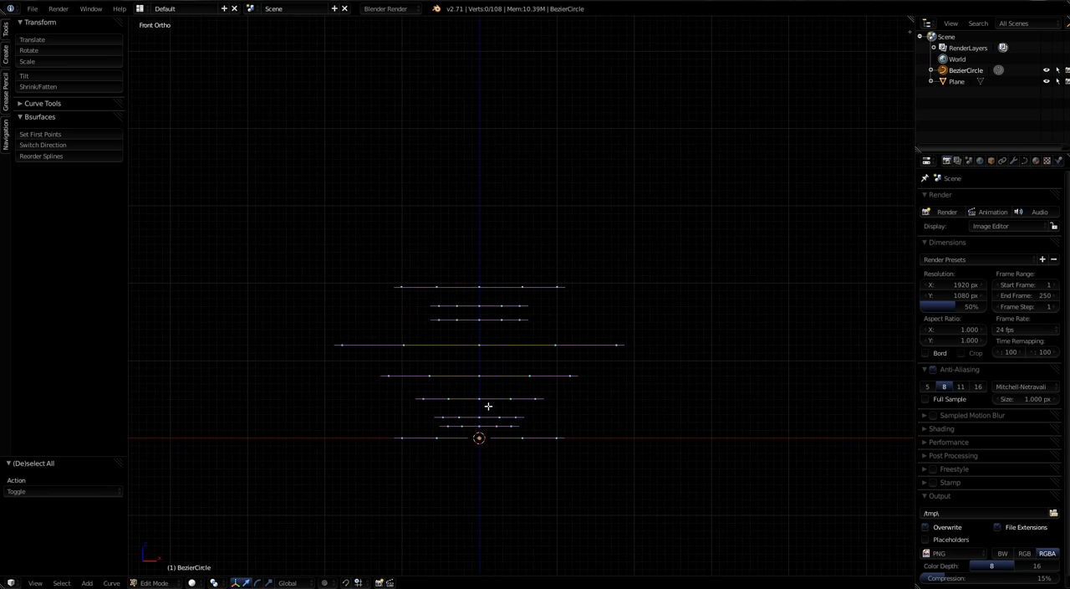
{"action": "mouse_move", "coordinate": [488, 407]}
{"action": "middle_mouse_down", "text": "shift"}
{"action": "mouse_move", "coordinate": [482, 434]}
{"action": "mouse_move", "coordinate": [489, 414]}
{"action": "middle_mouse_up", "text": "shift"}
{"action": "scroll", "coordinate": [476, 423], "scroll_direction": "up", "scroll_amount": 2}
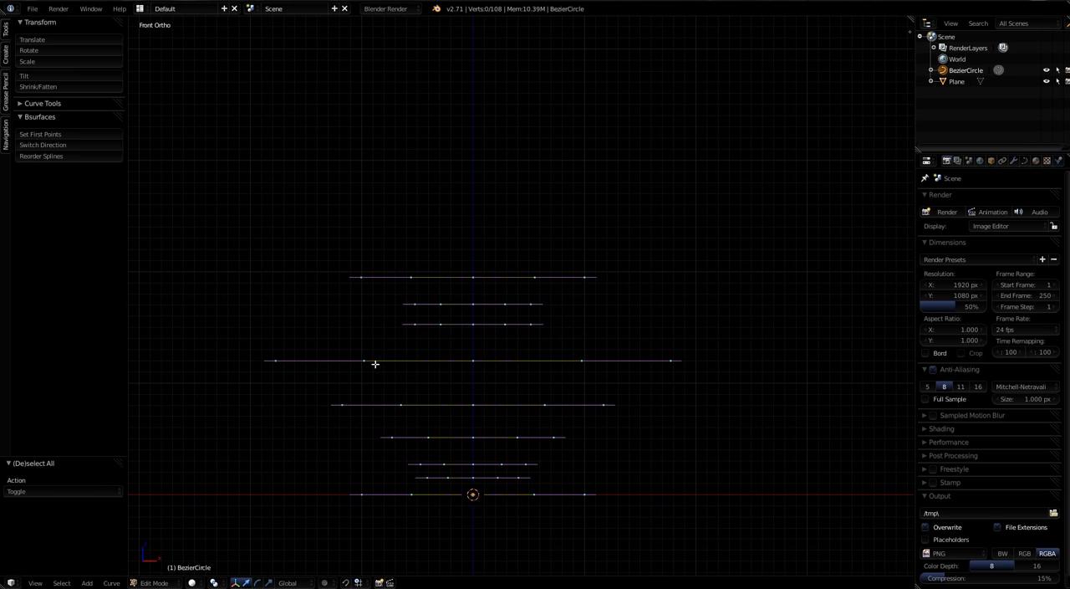
{"action": "middle_click_drag", "start_coordinate": [375, 364], "coordinate": [370, 384]}
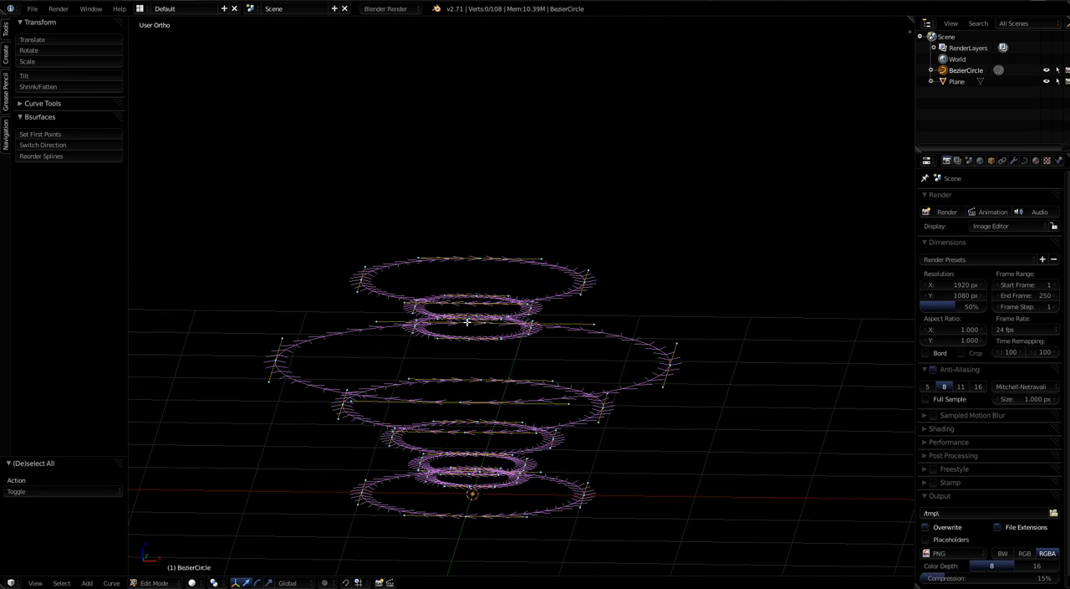
Step: Leave the curve's edit mode, select the Plane object, and bring both it and the ring stack into view
{"action": "key", "text": "Tab"}
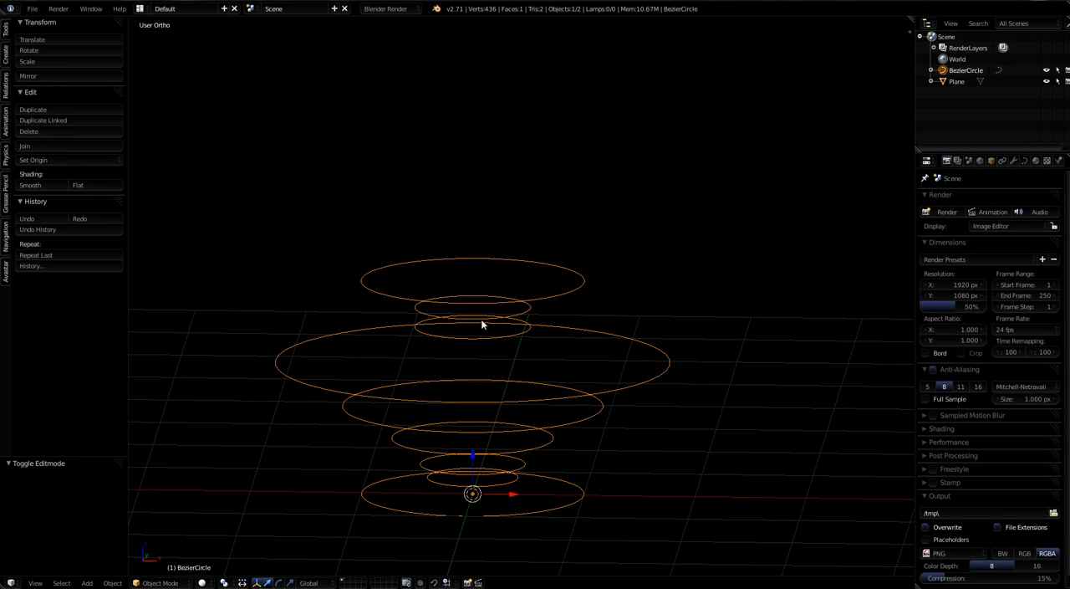
{"action": "left_click", "coordinate": [949, 81]}
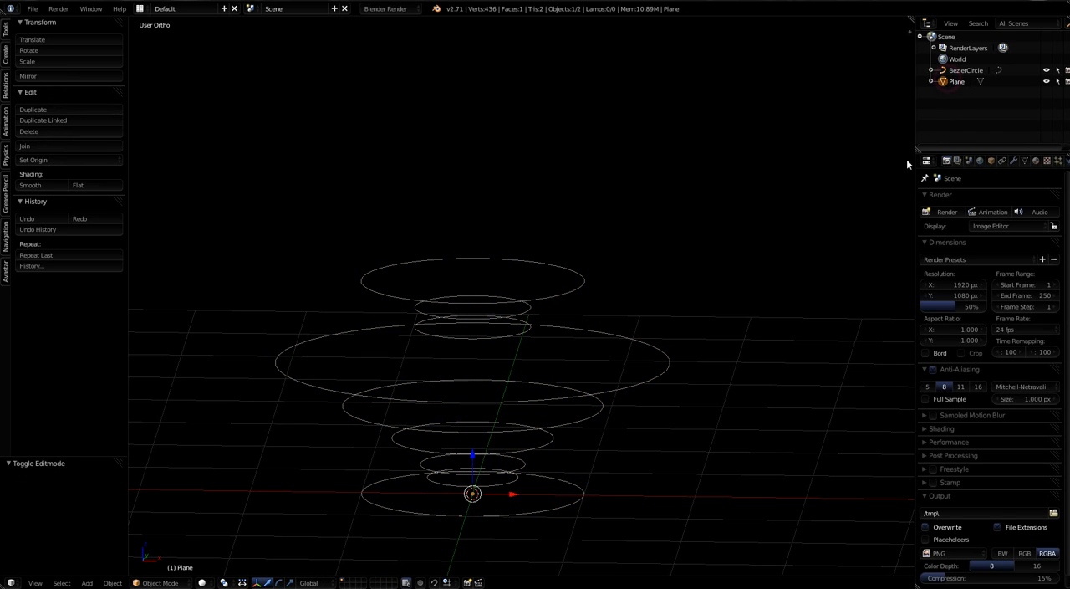
{"action": "key", "text": "KP_Decimal"}
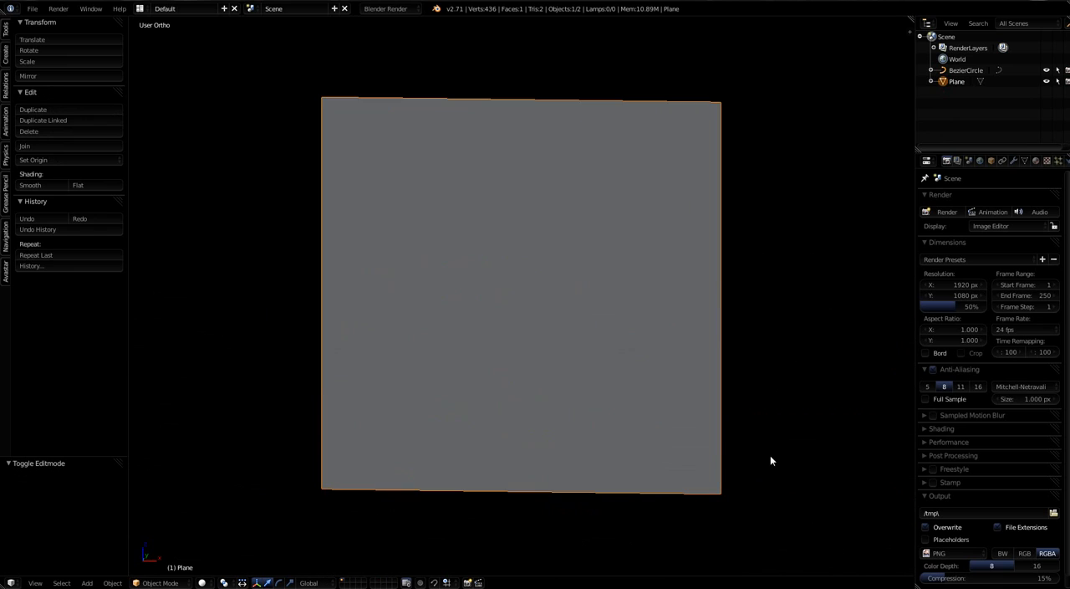
{"action": "scroll", "coordinate": [672, 434], "scroll_direction": "down", "scroll_amount": 8}
{"action": "middle_click_drag", "start_coordinate": [711, 399], "coordinate": [282, 318], "text": "shift"}
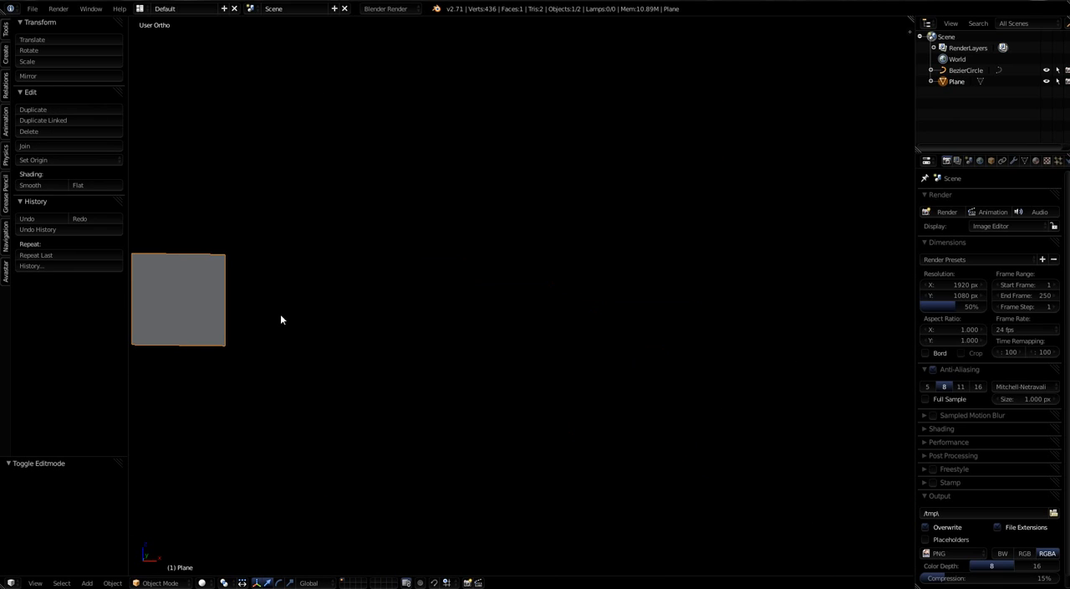
{"action": "scroll", "coordinate": [251, 343], "scroll_direction": "down", "scroll_amount": 4}
{"action": "middle_click_drag", "start_coordinate": [683, 459], "coordinate": [560, 400]}
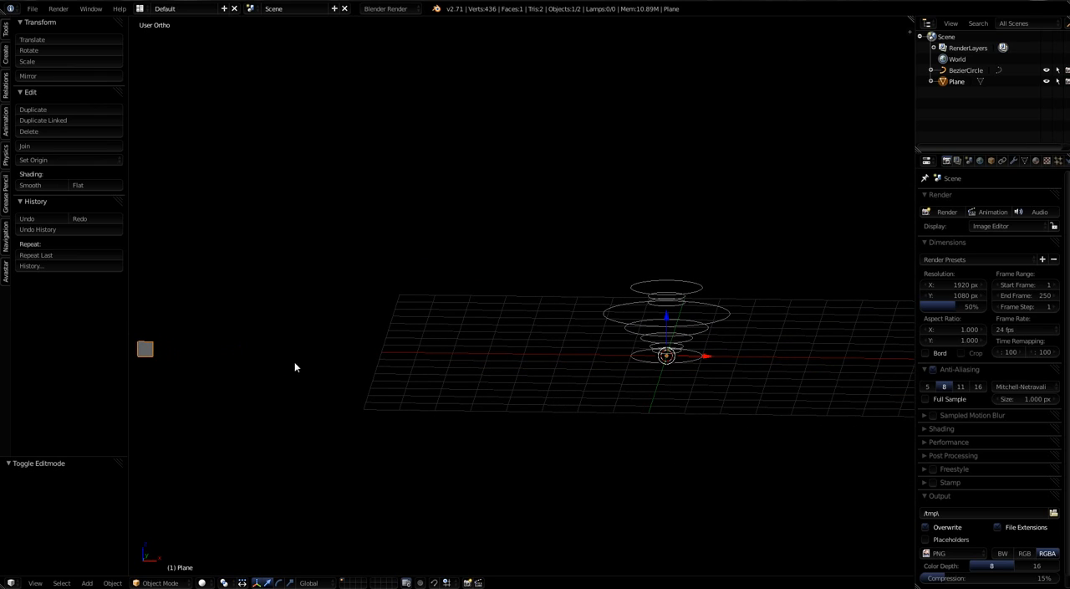
Step: Select the ring curve, add the Plane to the selection as active object, and enter edit mode on it
{"action": "right_click", "coordinate": [724, 315]}
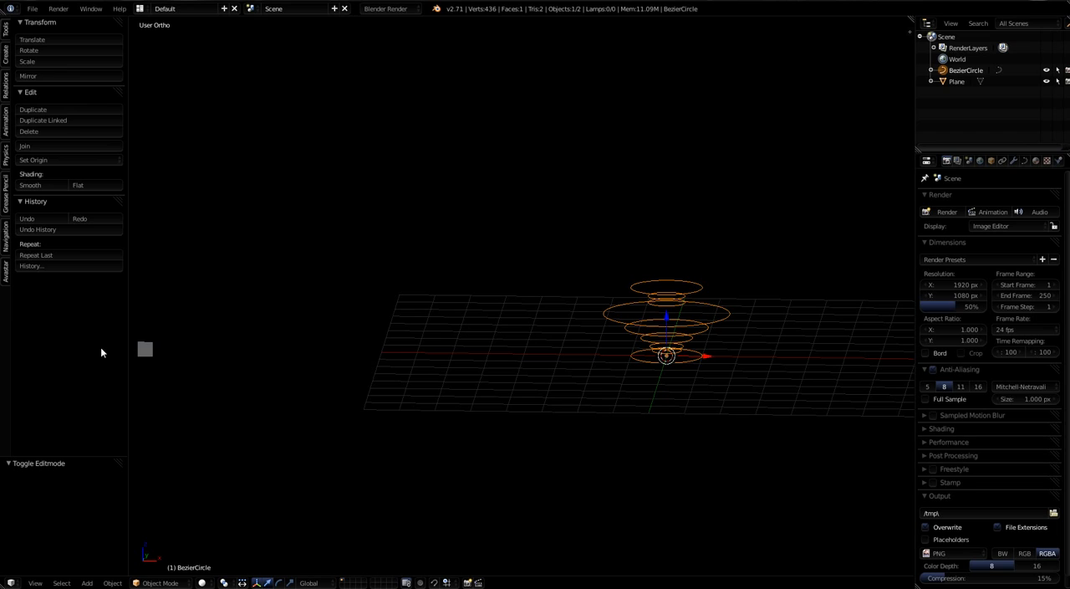
{"action": "right_click", "coordinate": [146, 351], "text": "shift"}
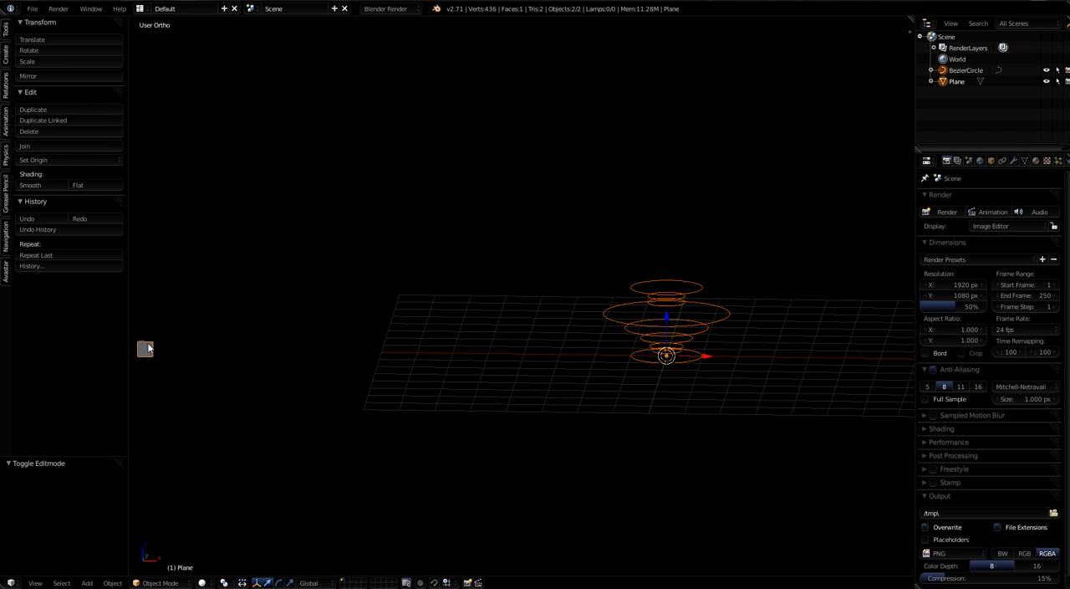
{"action": "key", "text": "Tab"}
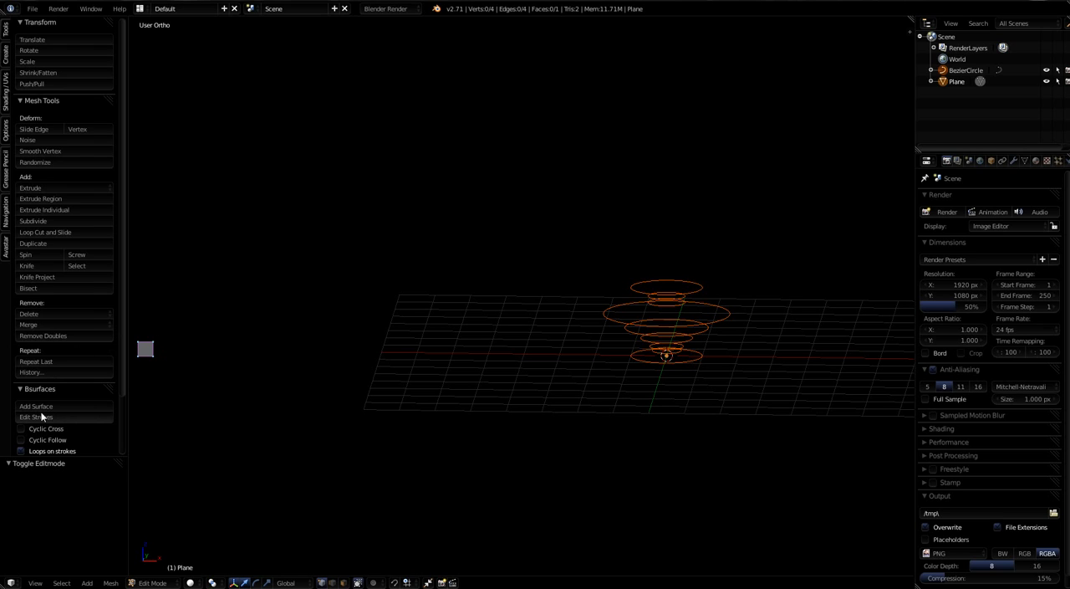
Step: Turn off Loops on strokes in the Bsurfaces options, leaving only Automatic join enabled
{"action": "scroll", "coordinate": [42, 416], "scroll_direction": "down", "scroll_amount": 2}
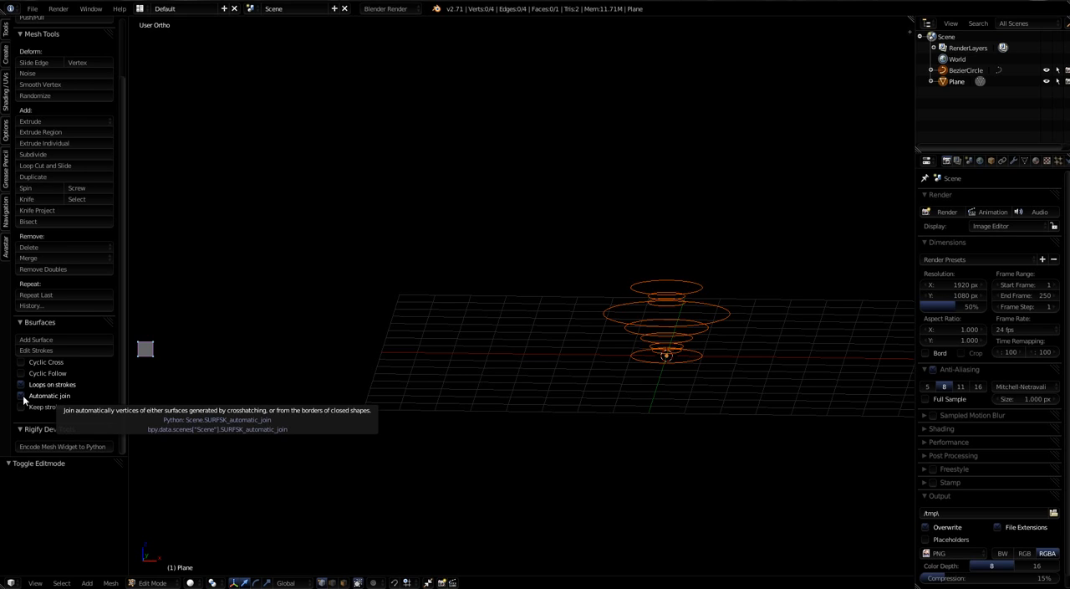
{"action": "left_click", "coordinate": [21, 395]}
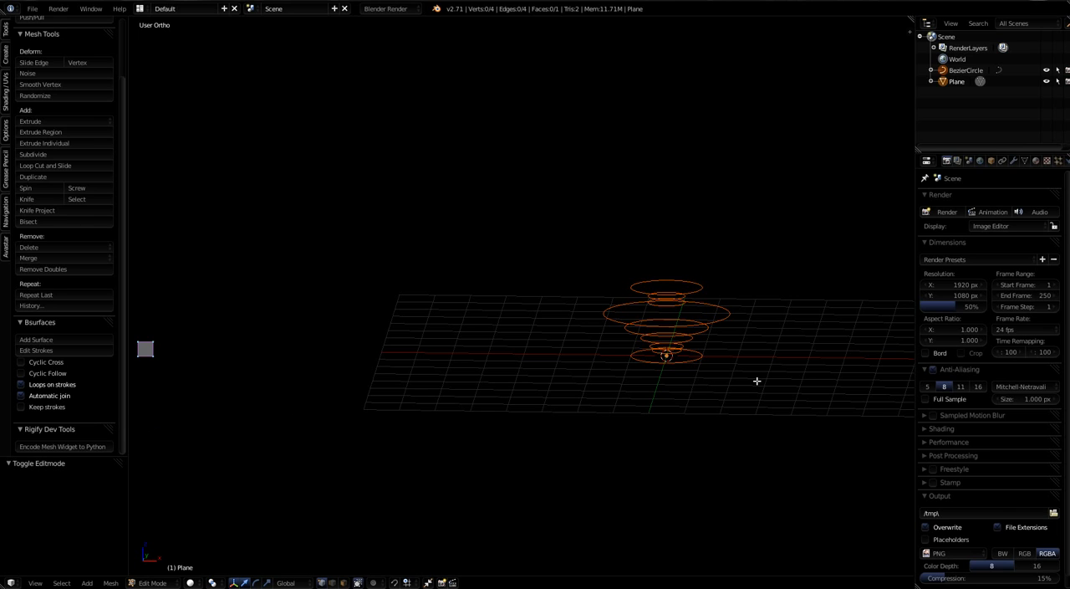
{"action": "middle_click_drag", "start_coordinate": [694, 358], "coordinate": [705, 367]}
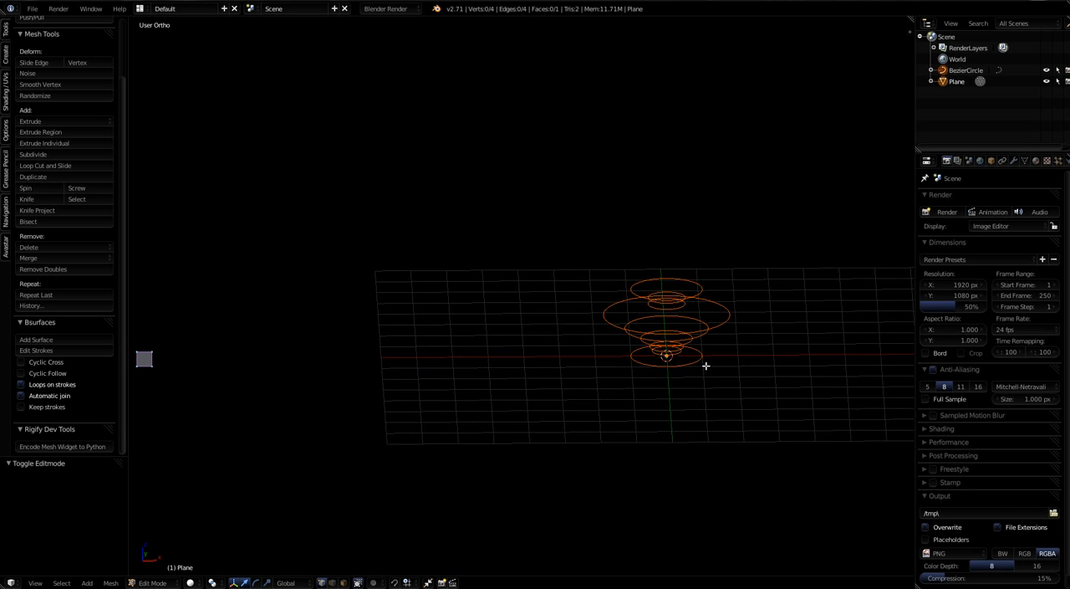
{"action": "left_click", "coordinate": [20, 385]}
Step: Generate a surface from the stacked rings with Bsurfaces Add Surface and inspect the mesh from several angles
{"action": "middle_click_drag", "start_coordinate": [725, 387], "coordinate": [709, 337]}
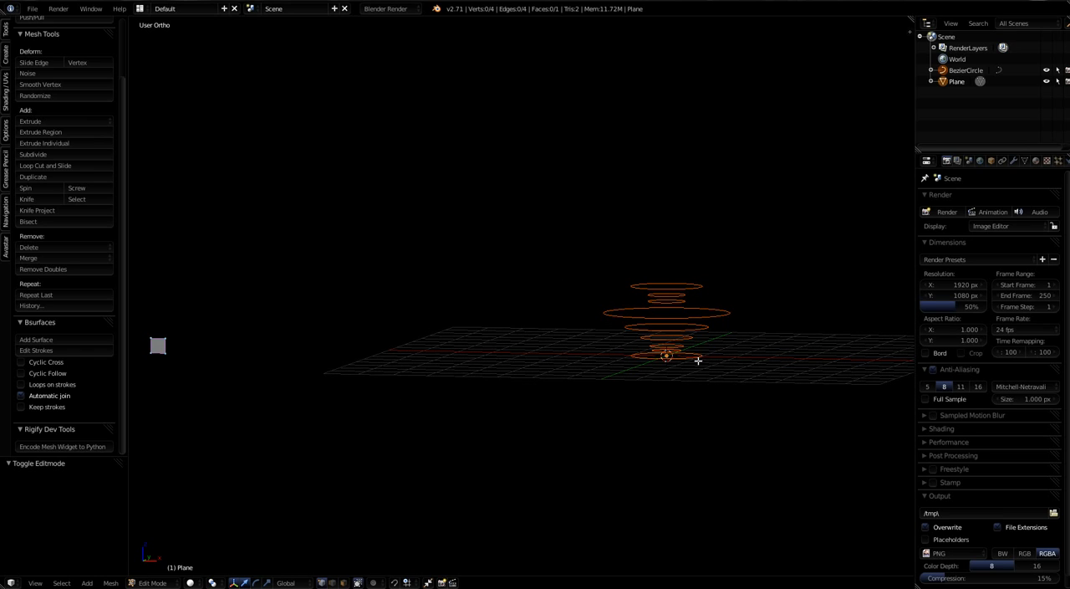
{"action": "middle_click_drag", "start_coordinate": [698, 361], "coordinate": [676, 318]}
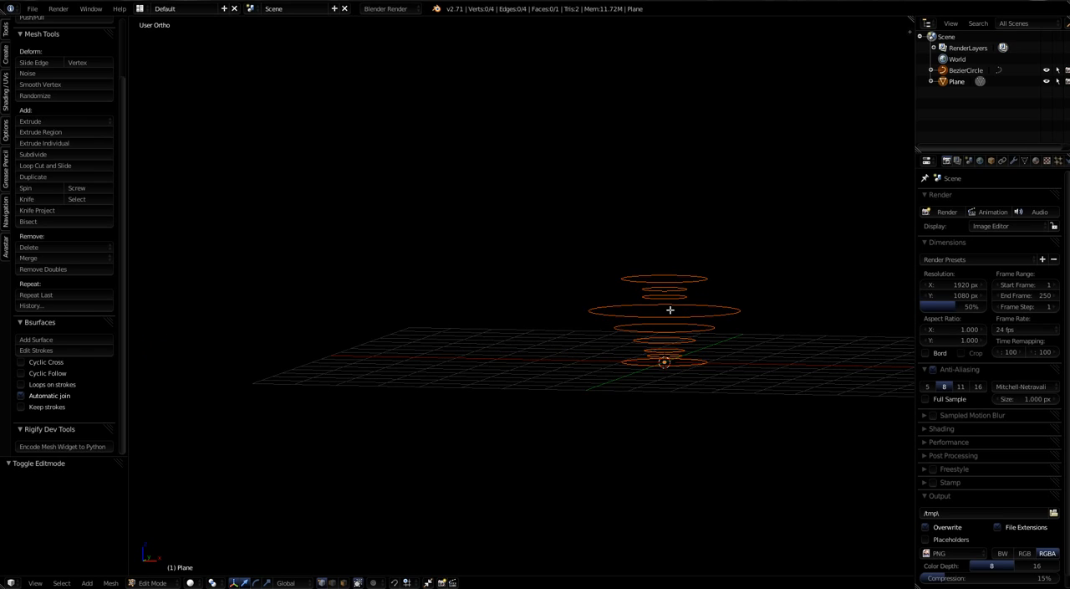
{"action": "mouse_move", "coordinate": [749, 361]}
{"action": "middle_mouse_down"}
{"action": "mouse_move", "coordinate": [779, 371]}
{"action": "mouse_move", "coordinate": [764, 368]}
{"action": "middle_mouse_up"}
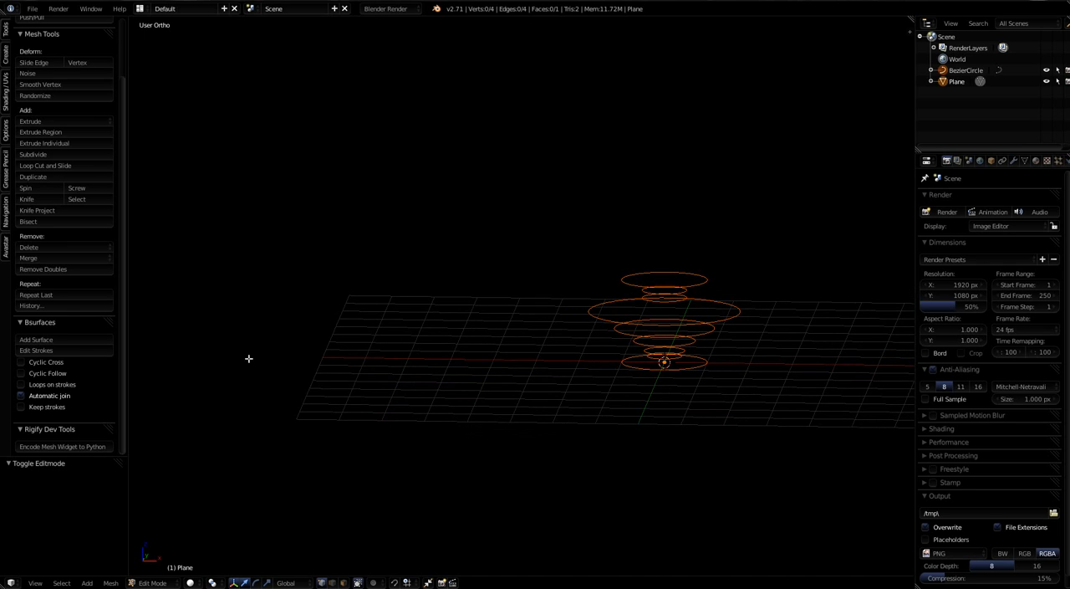
{"action": "left_click", "coordinate": [32, 340]}
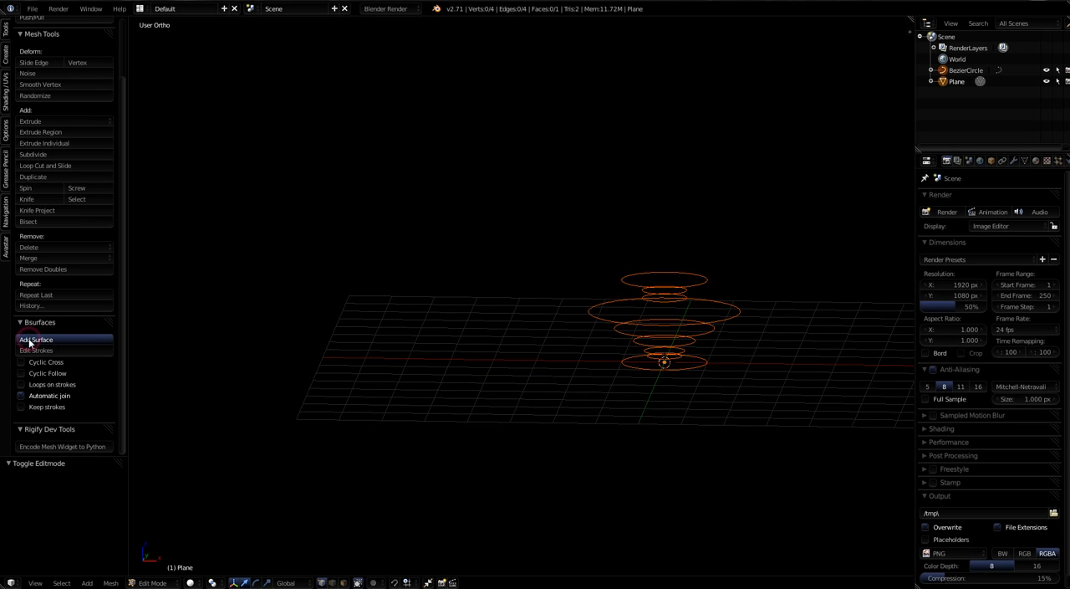
{"action": "scroll", "coordinate": [742, 369], "scroll_direction": "up", "scroll_amount": 2}
{"action": "mouse_move", "coordinate": [641, 374]}
{"action": "middle_mouse_down"}
{"action": "mouse_move", "coordinate": [732, 366]}
{"action": "mouse_move", "coordinate": [602, 376]}
{"action": "mouse_move", "coordinate": [585, 395]}
{"action": "mouse_move", "coordinate": [666, 396]}
{"action": "mouse_move", "coordinate": [624, 351]}
{"action": "mouse_move", "coordinate": [695, 349]}
{"action": "mouse_move", "coordinate": [667, 341]}
{"action": "mouse_move", "coordinate": [622, 354]}
{"action": "middle_mouse_up"}
{"action": "scroll", "coordinate": [624, 351], "scroll_direction": "up", "scroll_amount": 2}
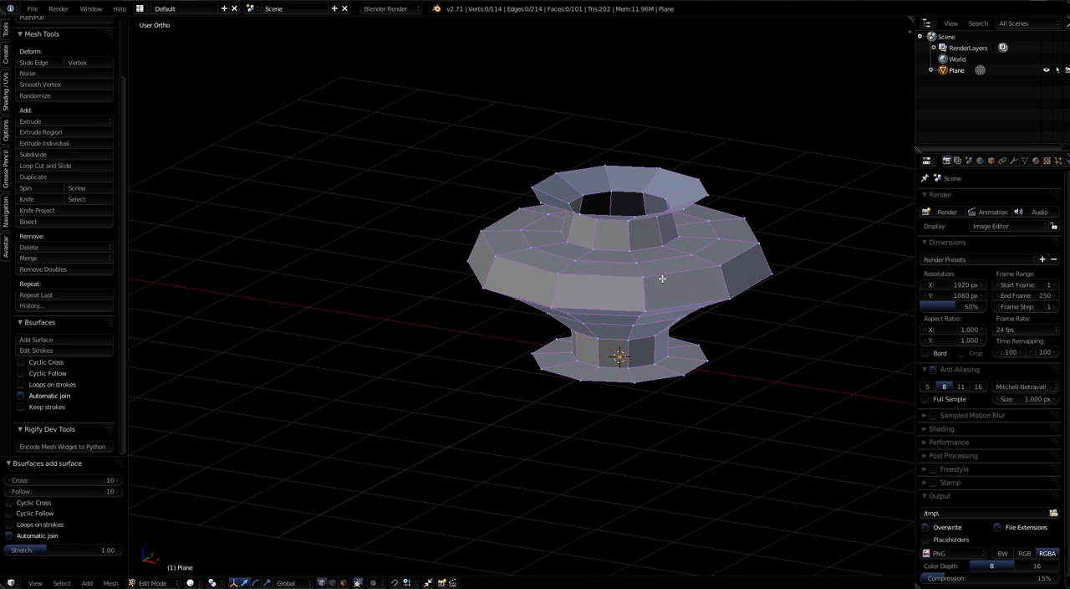
{"action": "middle_click_drag", "start_coordinate": [662, 278], "coordinate": [660, 227]}
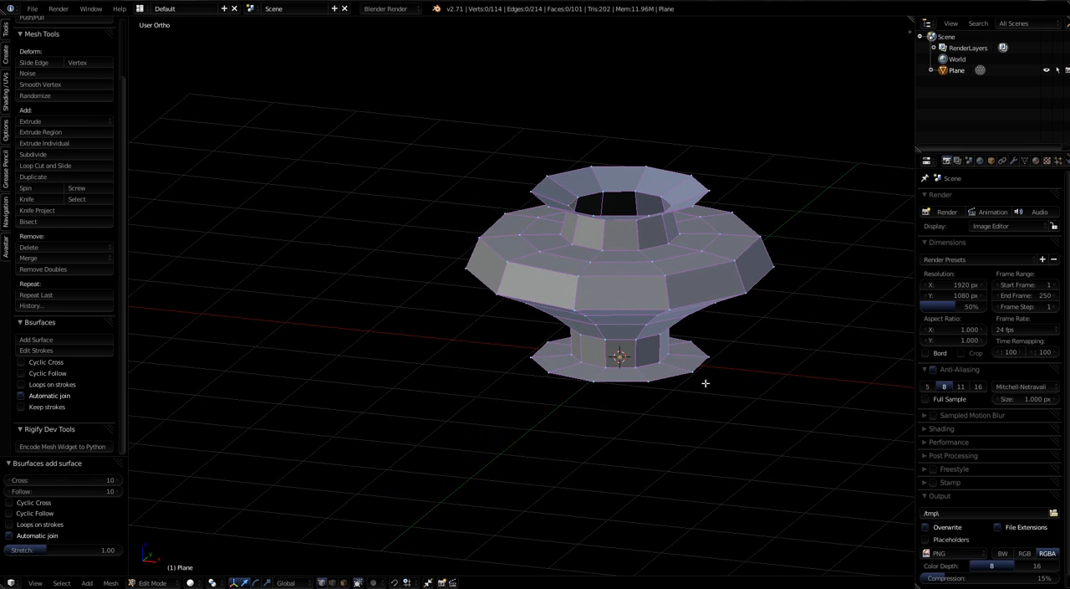
{"action": "mouse_move", "coordinate": [697, 376]}
{"action": "middle_mouse_down"}
{"action": "mouse_move", "coordinate": [698, 292]}
{"action": "mouse_move", "coordinate": [700, 362]}
{"action": "middle_mouse_up"}
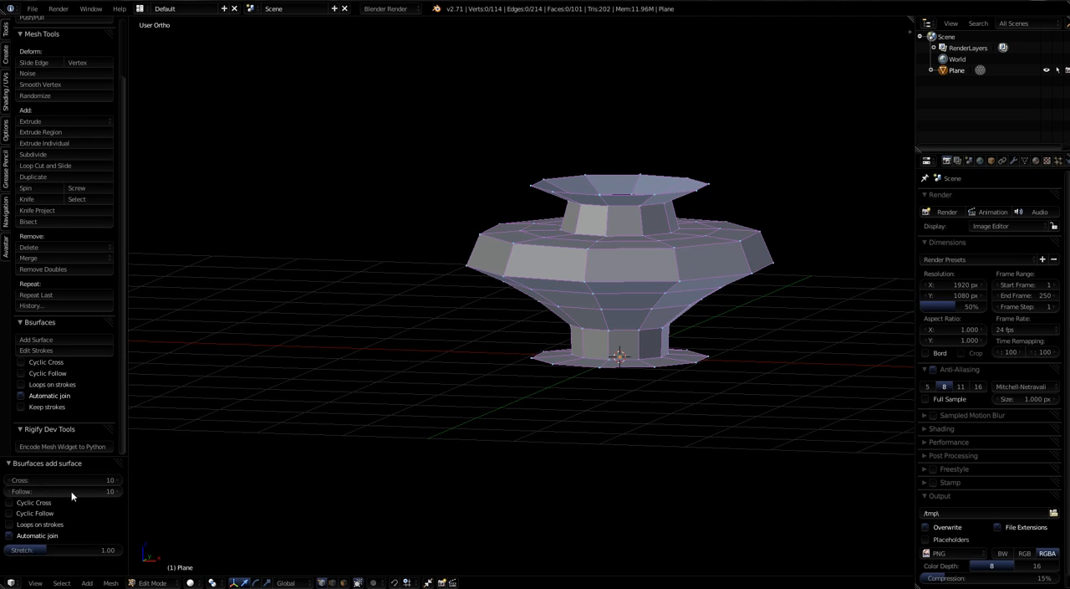
Step: Raise the Follow count of the generated surface to 19 and check the denser vertical subdivision
{"action": "left_click", "coordinate": [112, 491]}
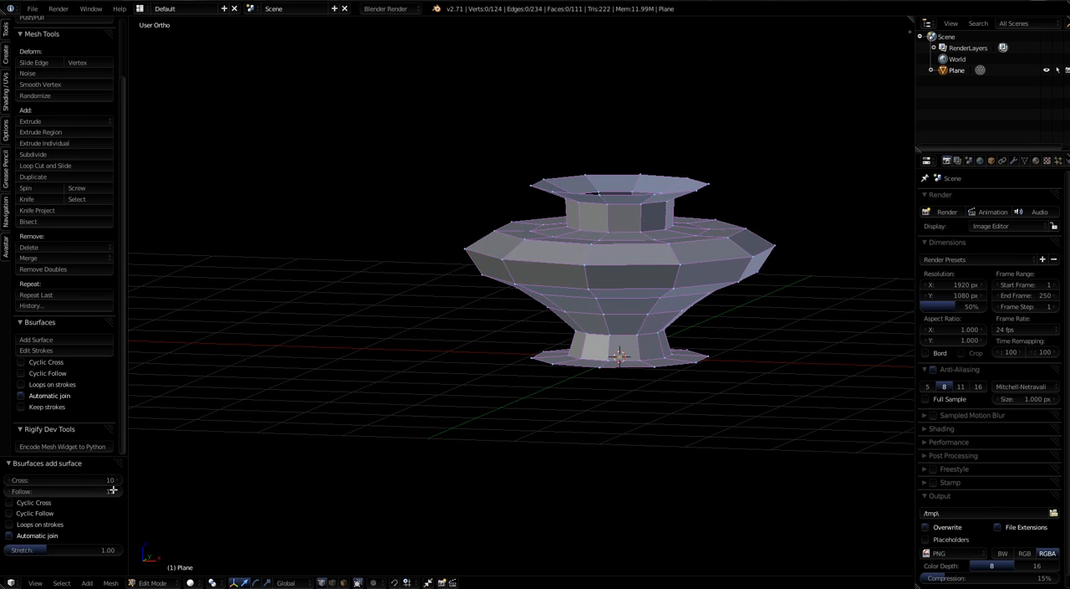
{"action": "left_click", "coordinate": [112, 490]}
{"action": "left_click", "coordinate": [112, 491]}
{"action": "left_click", "coordinate": [112, 491]}
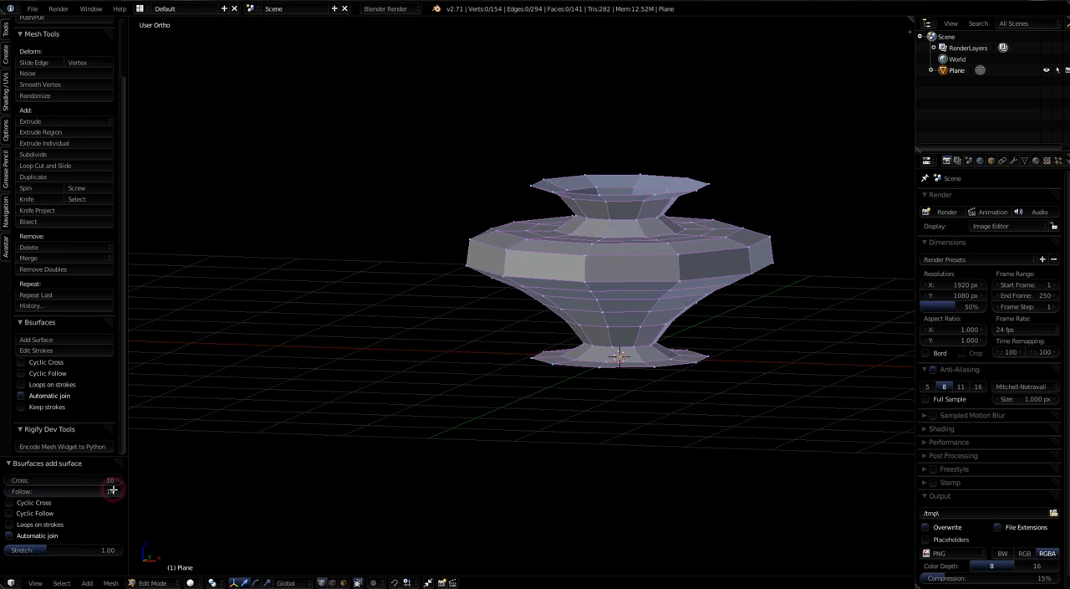
{"action": "left_click", "coordinate": [112, 491]}
{"action": "left_click", "coordinate": [112, 490]}
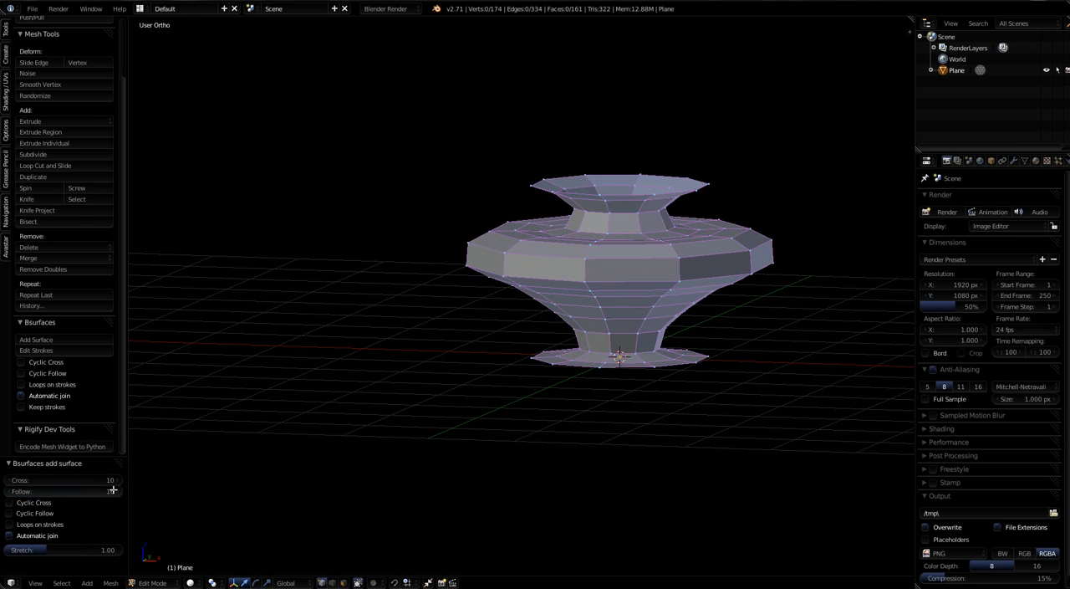
{"action": "left_click", "coordinate": [112, 490]}
{"action": "left_click", "coordinate": [112, 491]}
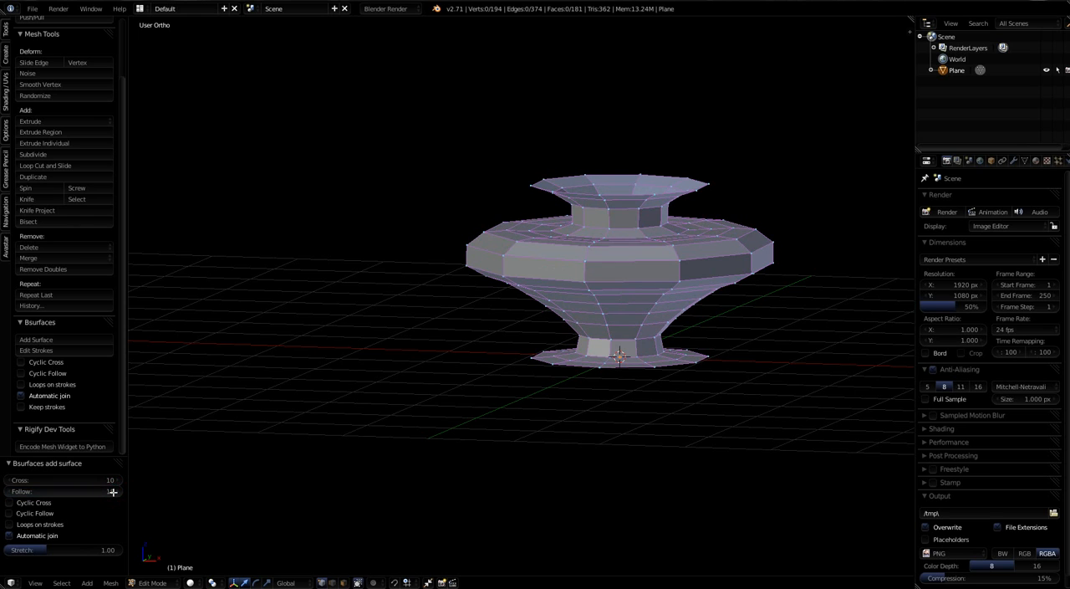
{"action": "left_click", "coordinate": [112, 490]}
{"action": "middle_click_drag", "start_coordinate": [850, 406], "coordinate": [688, 279]}
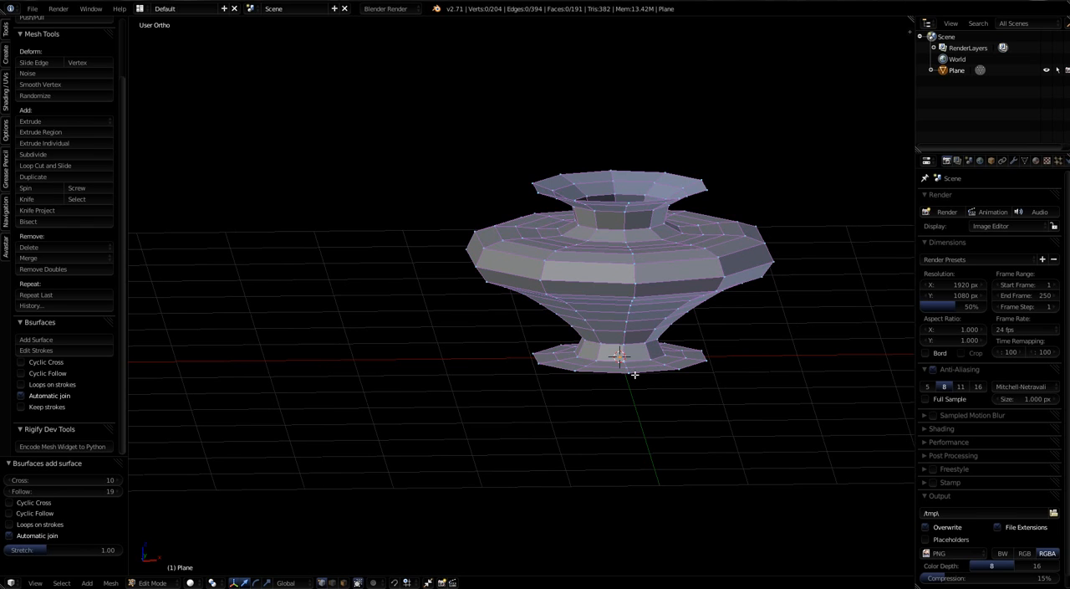
{"action": "middle_click_drag", "start_coordinate": [708, 316], "coordinate": [686, 239]}
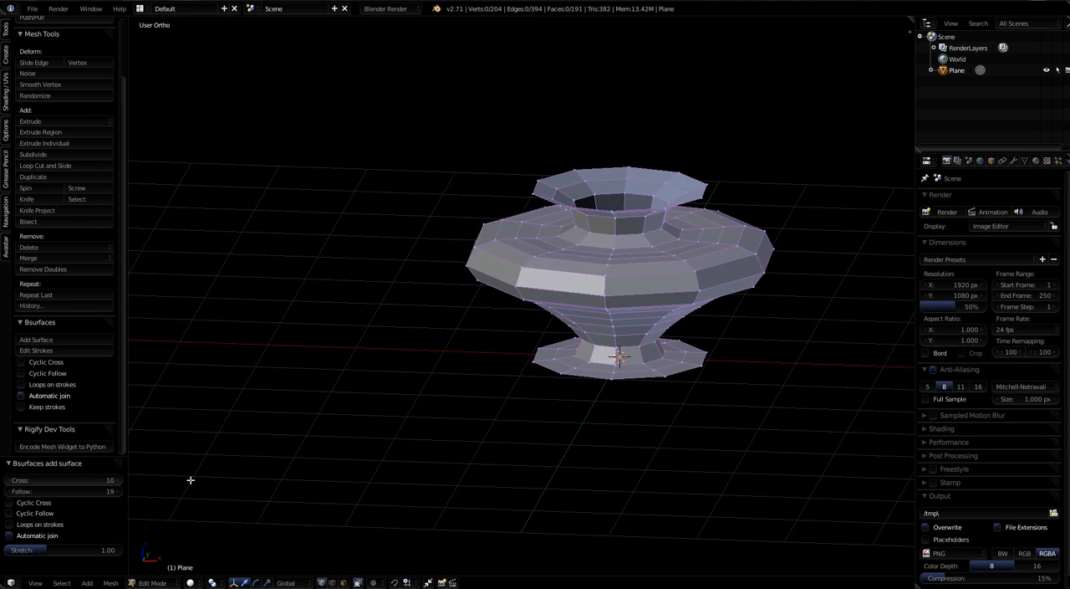
Step: Raise the Cross count of the generated surface to 16, checking the roundness from above and from the side
{"action": "left_click", "coordinate": [117, 481]}
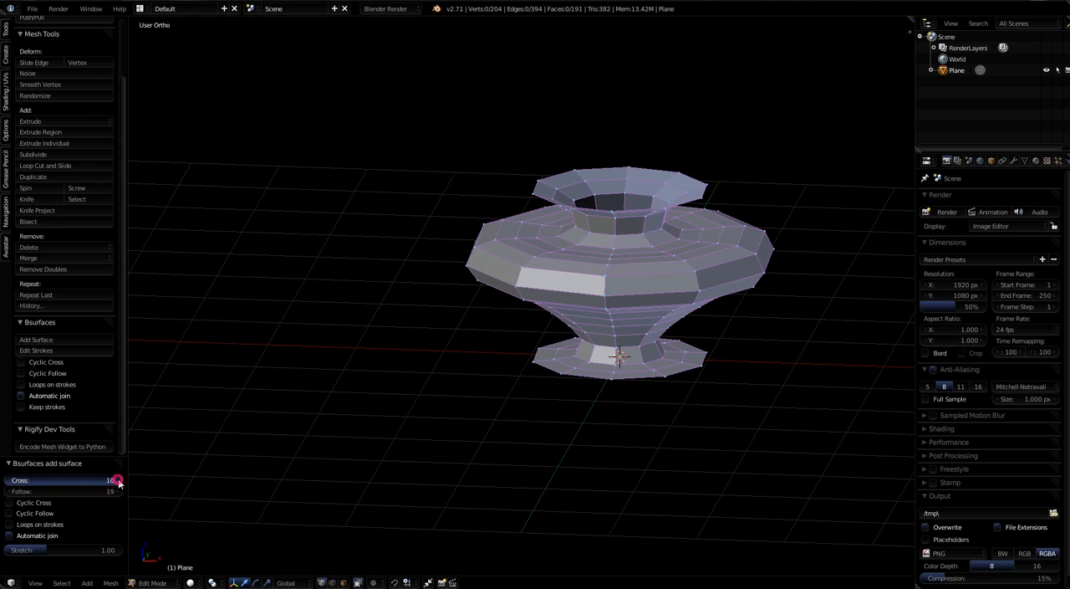
{"action": "left_click", "coordinate": [117, 481]}
{"action": "left_click", "coordinate": [117, 480]}
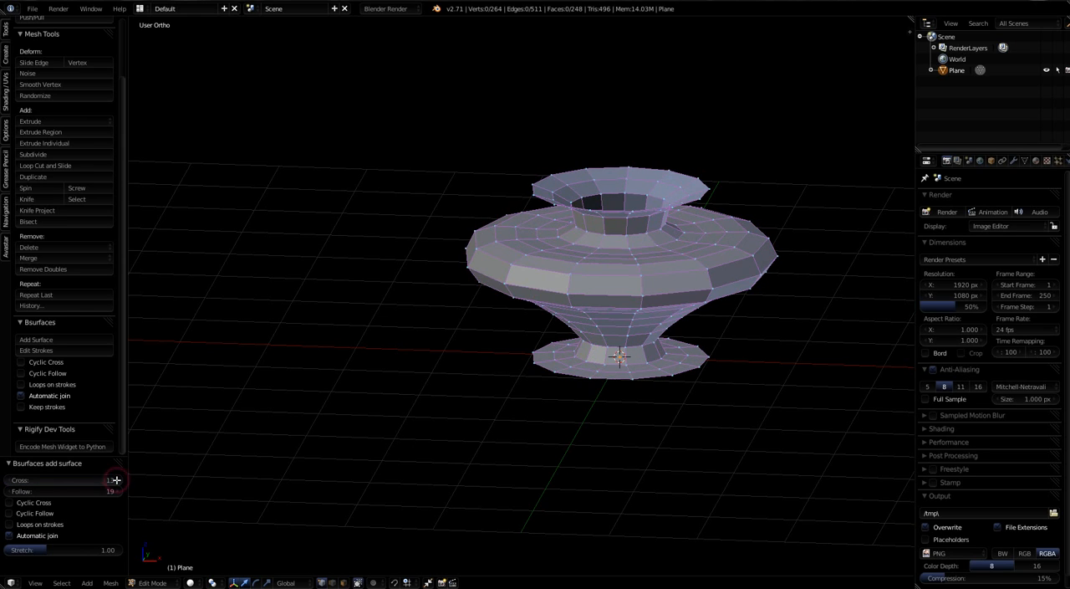
{"action": "left_click", "coordinate": [117, 481]}
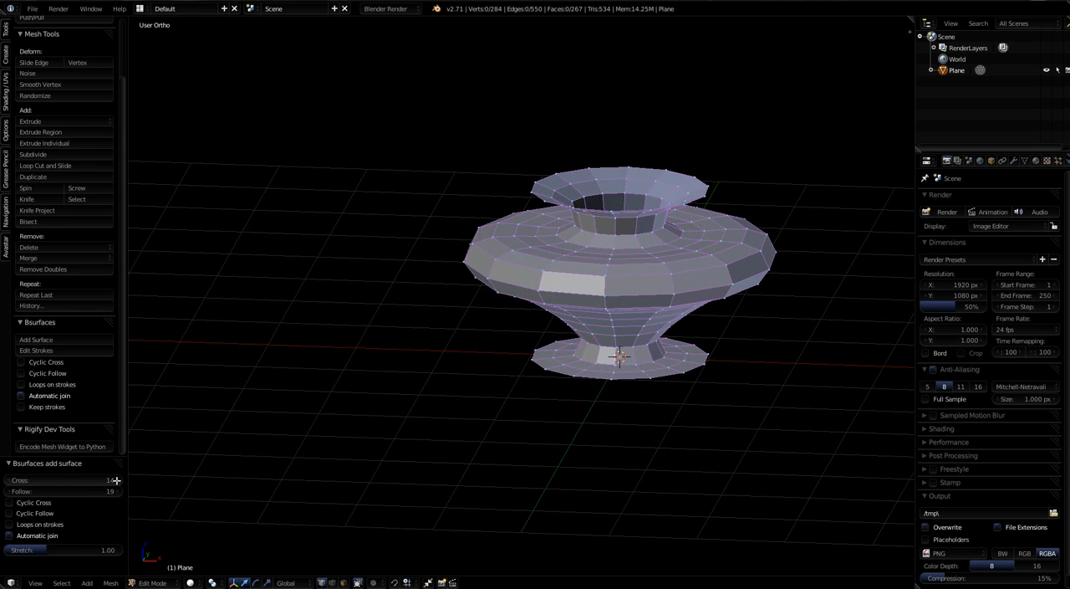
{"action": "middle_click_drag", "start_coordinate": [205, 469], "coordinate": [193, 528]}
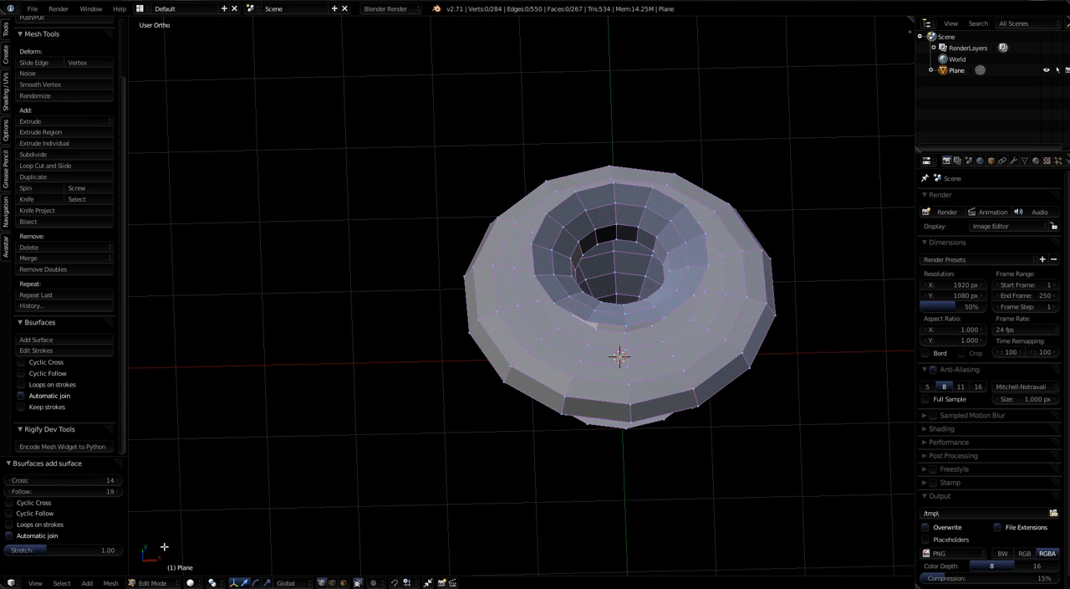
{"action": "left_click", "coordinate": [117, 480]}
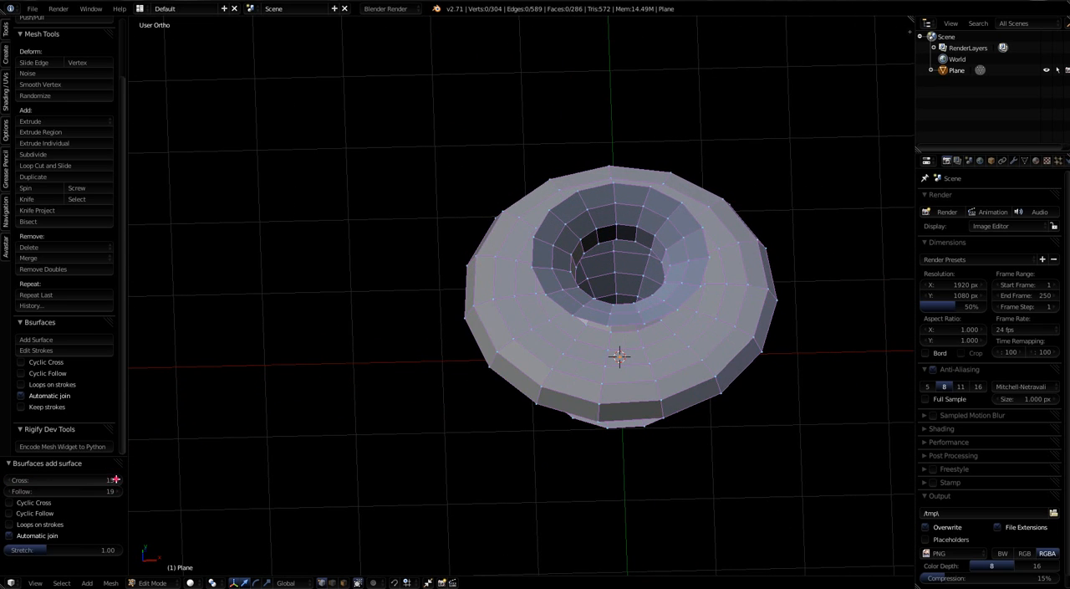
{"action": "left_click", "coordinate": [117, 480]}
{"action": "middle_click_drag", "start_coordinate": [544, 468], "coordinate": [540, 401]}
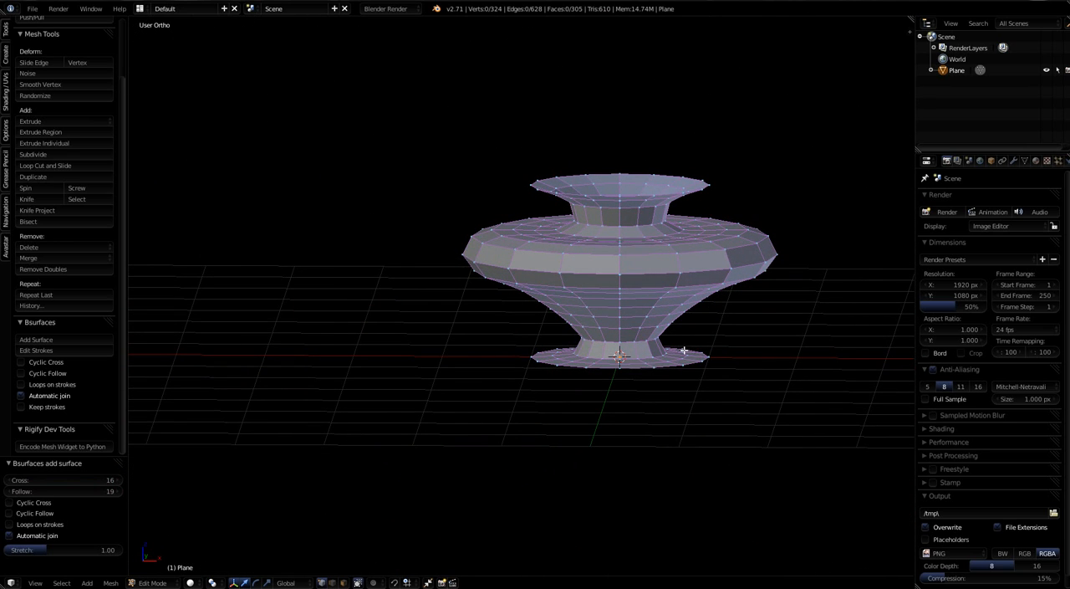
{"action": "middle_click_drag", "start_coordinate": [709, 267], "coordinate": [709, 272]}
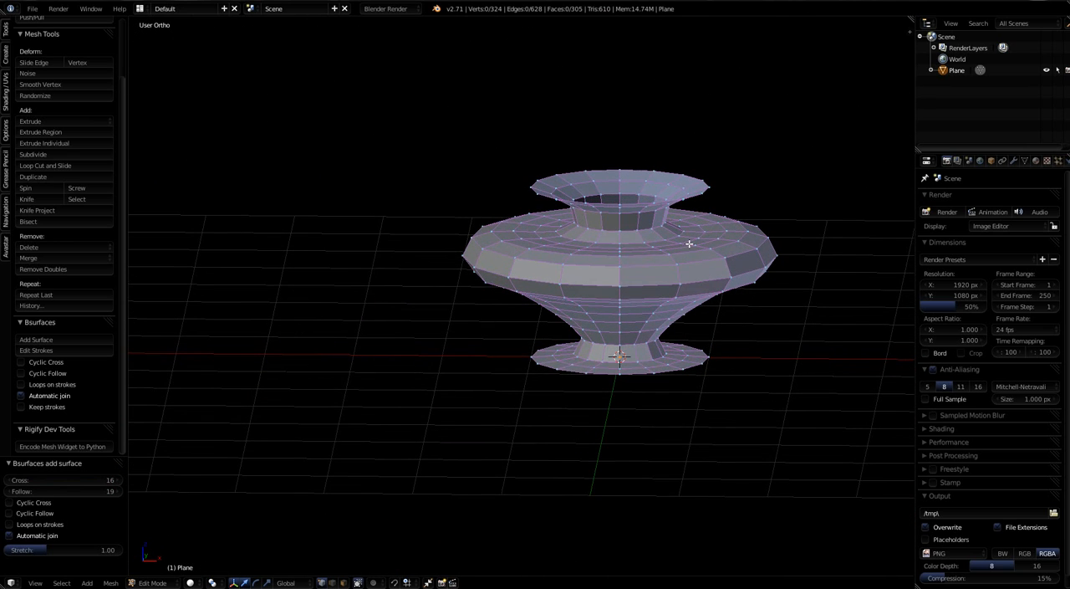
Step: Select the edge loop around the upper belly of the vase, lower it 0.064 along Z and scale it to 0.948
{"action": "scroll", "coordinate": [689, 244], "scroll_direction": "up", "scroll_amount": 1}
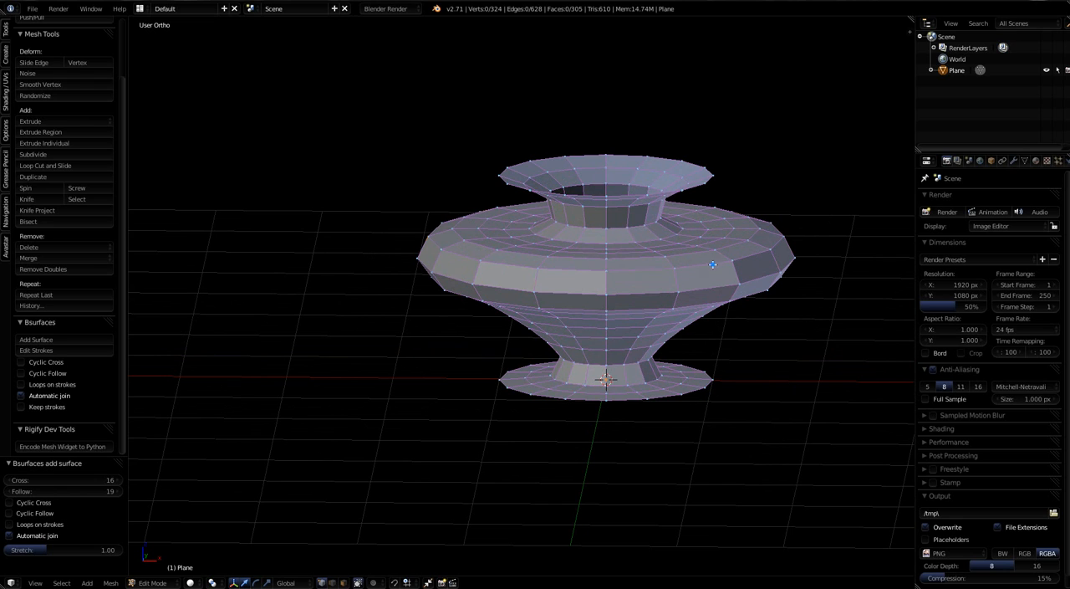
{"action": "right_click", "coordinate": [712, 264], "text": "alt"}
{"action": "left_click_drag", "start_coordinate": [605, 197], "coordinate": [606, 204]}
{"action": "key", "text": "s"}
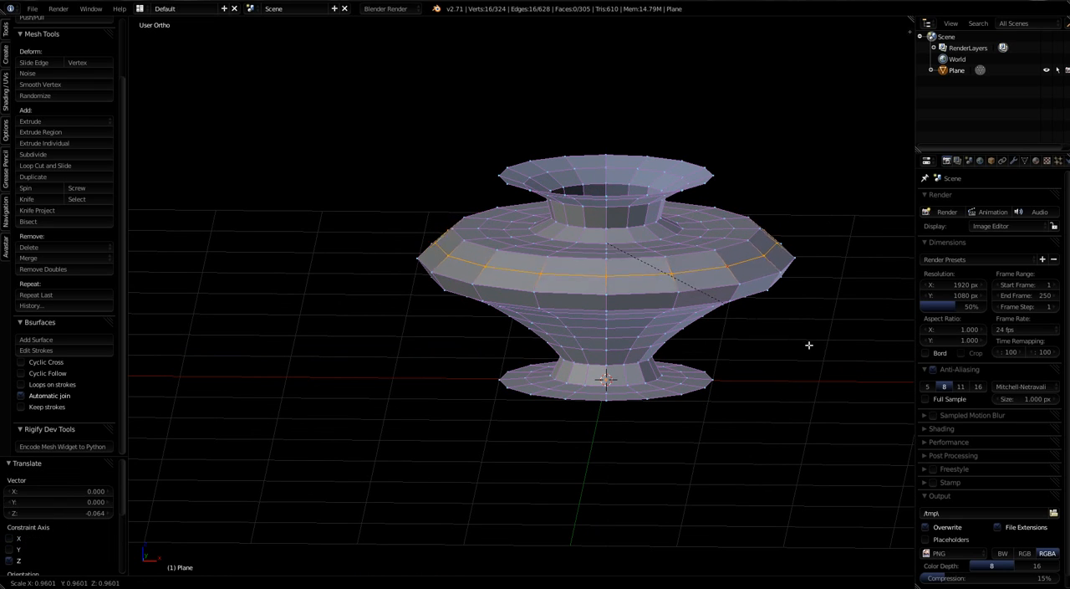
{"action": "left_click", "coordinate": [811, 342]}
Step: Select the widest edge loop just below on the belly and scale it to 0.925
{"action": "key", "text": "g"}
{"action": "key", "text": "z"}
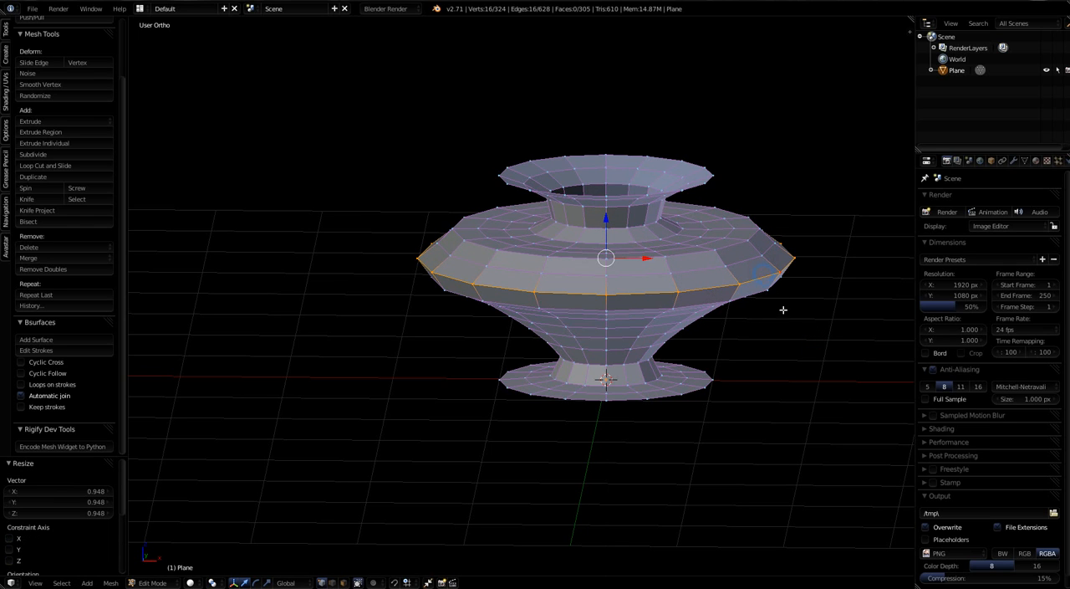
{"action": "key", "text": "s"}
{"action": "left_click", "coordinate": [802, 349]}
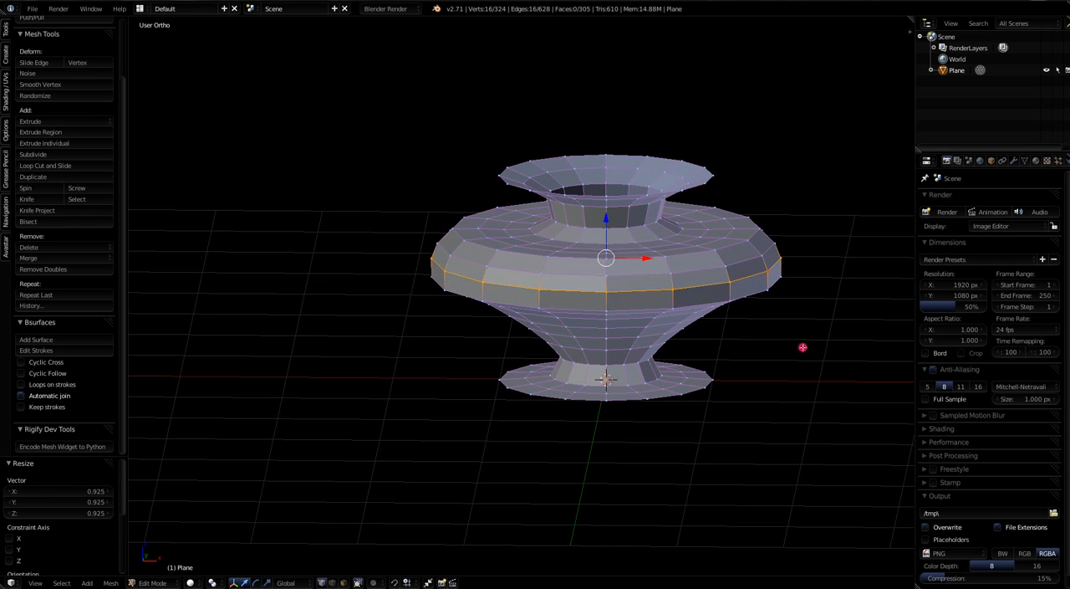
Step: Scale the edge loop just below the widest part of the vase's belly to 0.921
{"action": "middle_click_drag", "start_coordinate": [761, 345], "coordinate": [761, 273]}
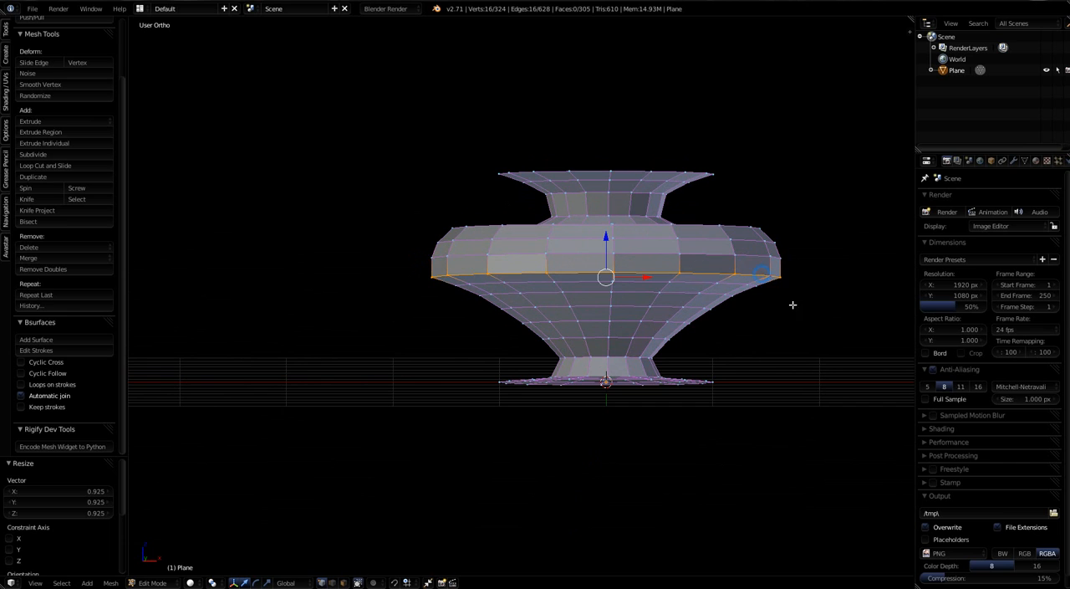
{"action": "key", "text": "s"}
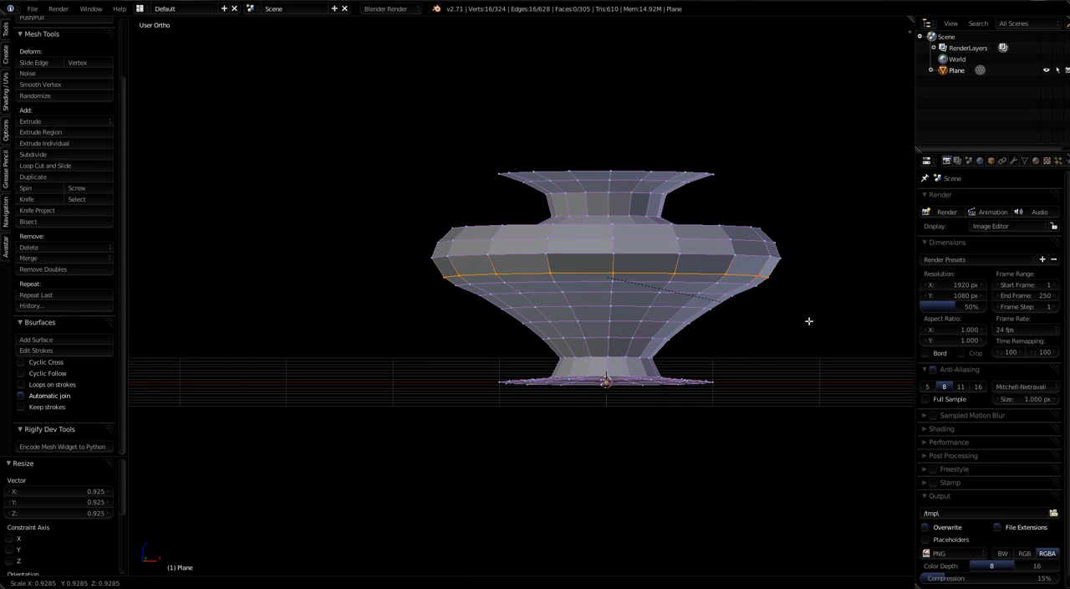
{"action": "left_click", "coordinate": [807, 320]}
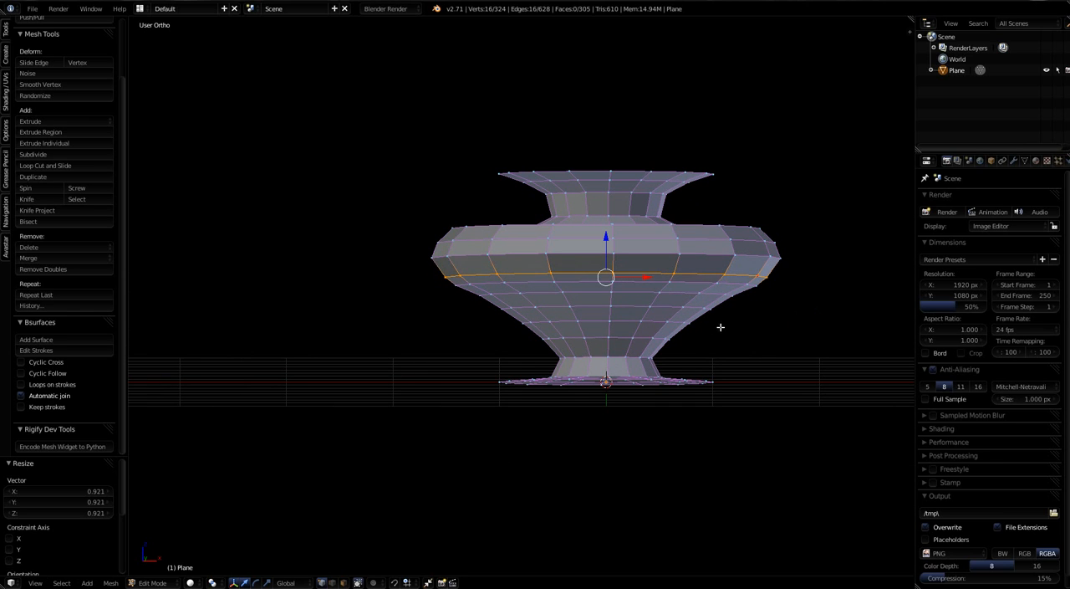
Step: Delete the edge loop halfway down the vase's tapering lower body as an edge loop, keeping the surface closed
{"action": "middle_click_drag", "start_coordinate": [719, 325], "coordinate": [741, 299]}
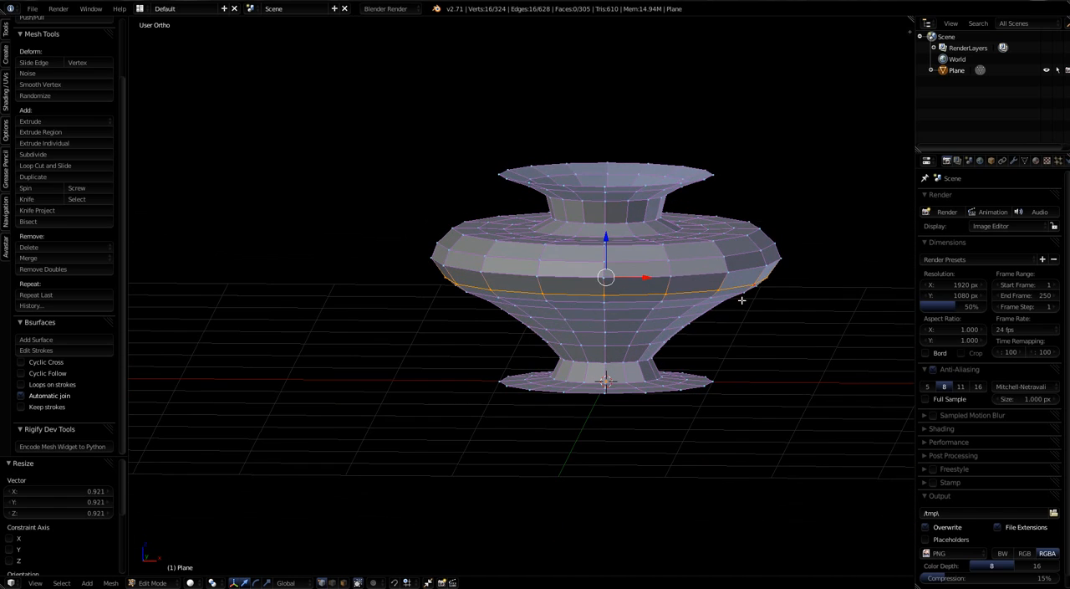
{"action": "mouse_move", "coordinate": [580, 324]}
{"action": "middle_mouse_down"}
{"action": "mouse_move", "coordinate": [616, 310]}
{"action": "mouse_move", "coordinate": [590, 311]}
{"action": "mouse_move", "coordinate": [629, 307]}
{"action": "middle_mouse_up"}
{"action": "key", "text": "KP_1"}
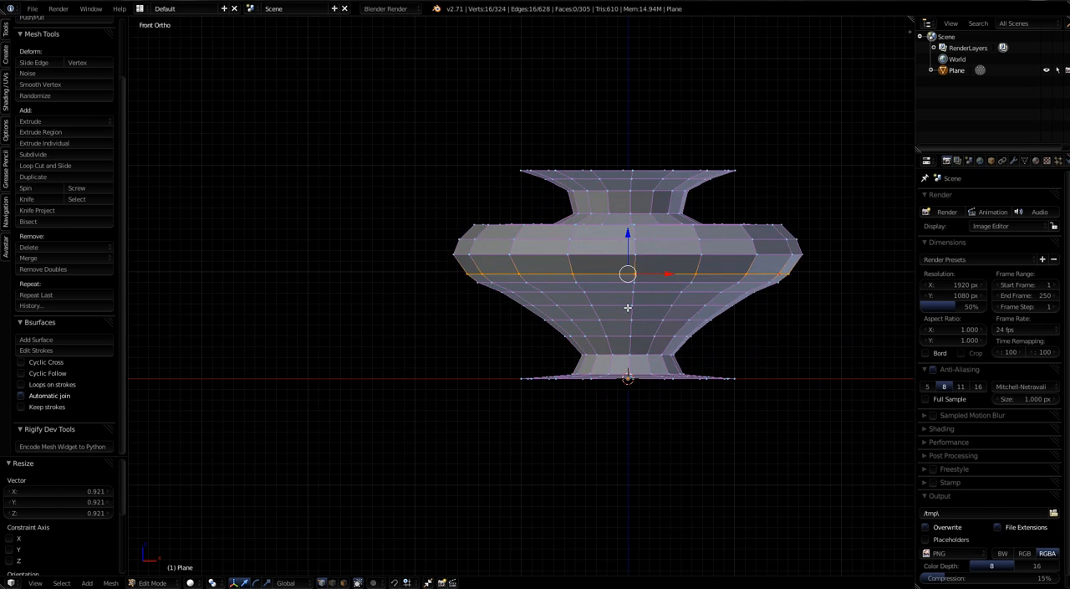
{"action": "right_click", "coordinate": [534, 305], "text": "alt"}
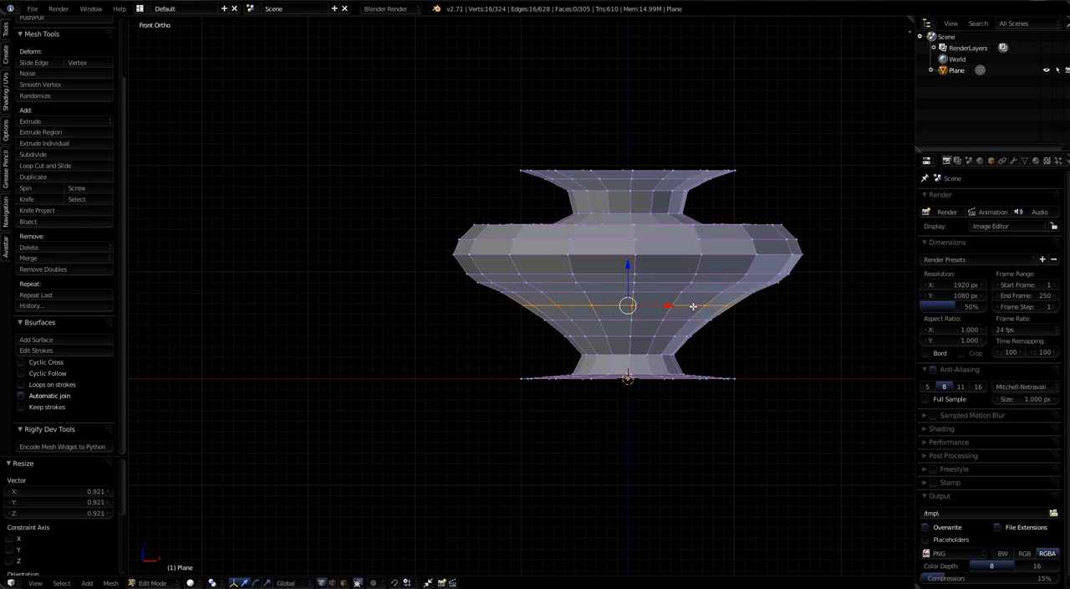
{"action": "key", "text": "x"}
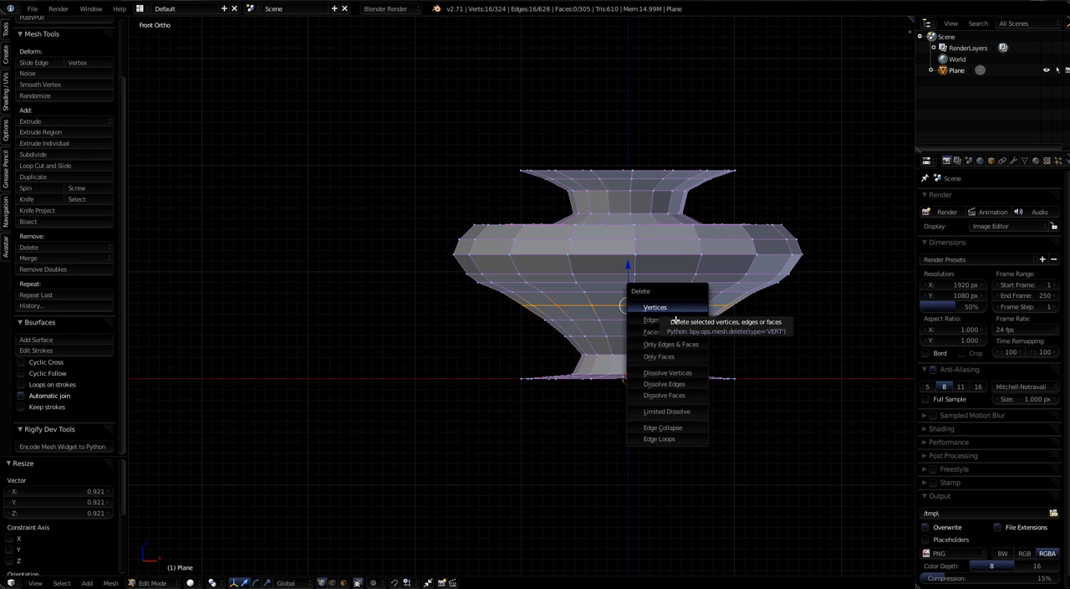
{"action": "left_click", "coordinate": [662, 440]}
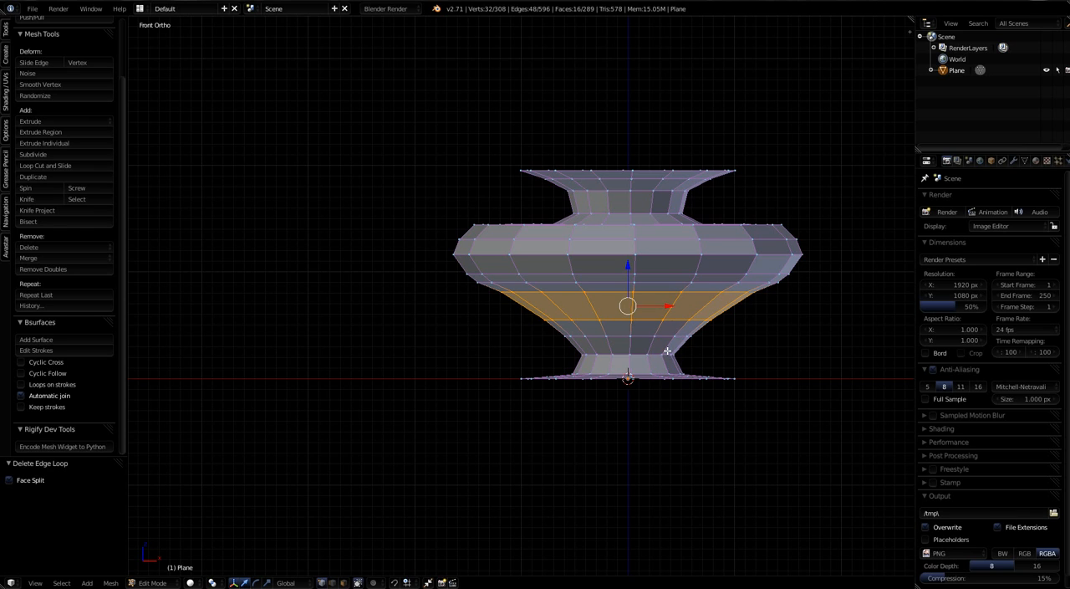
Step: Raise the inner edge loops of the vase's foot slightly along Z, moving the one halfway across the flare up 0.021
{"action": "middle_click_drag", "start_coordinate": [663, 354], "coordinate": [663, 394]}
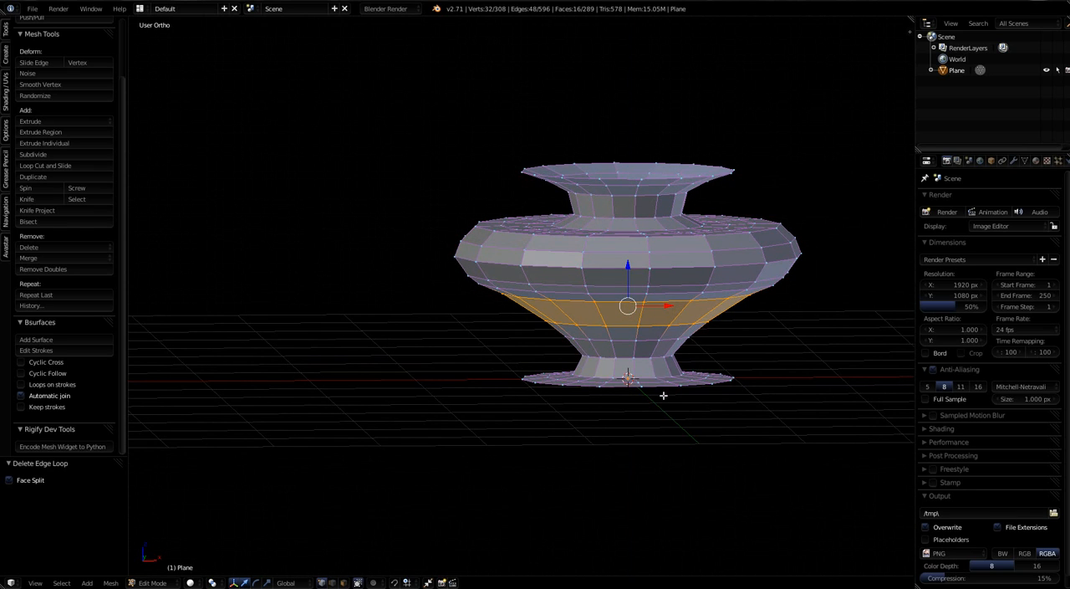
{"action": "right_click", "coordinate": [653, 378], "text": "alt"}
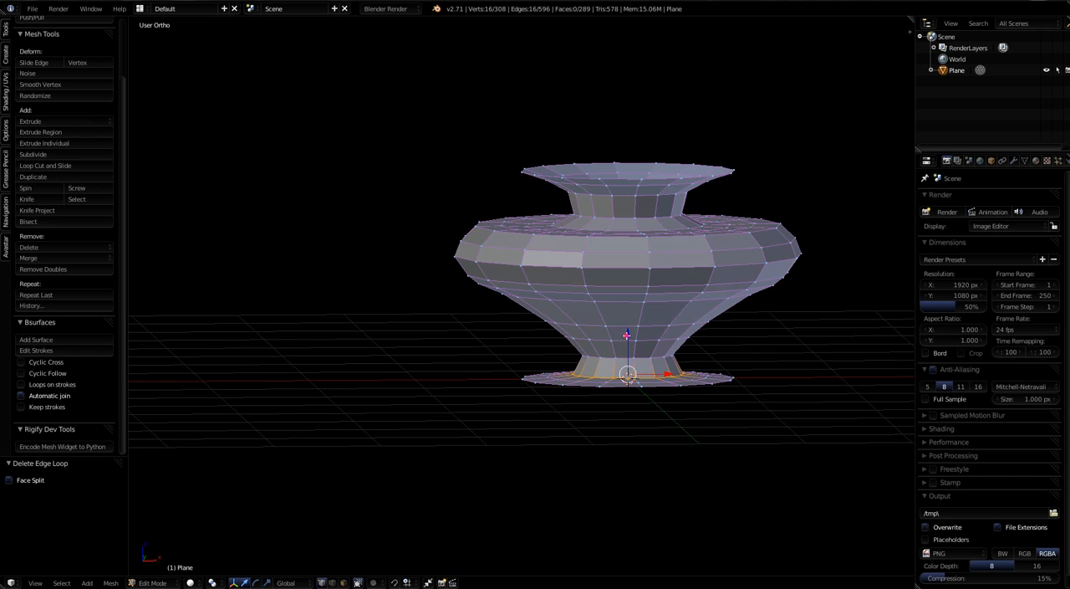
{"action": "left_click_drag", "start_coordinate": [626, 335], "coordinate": [626, 338]}
{"action": "key", "text": "ctrl+z"}
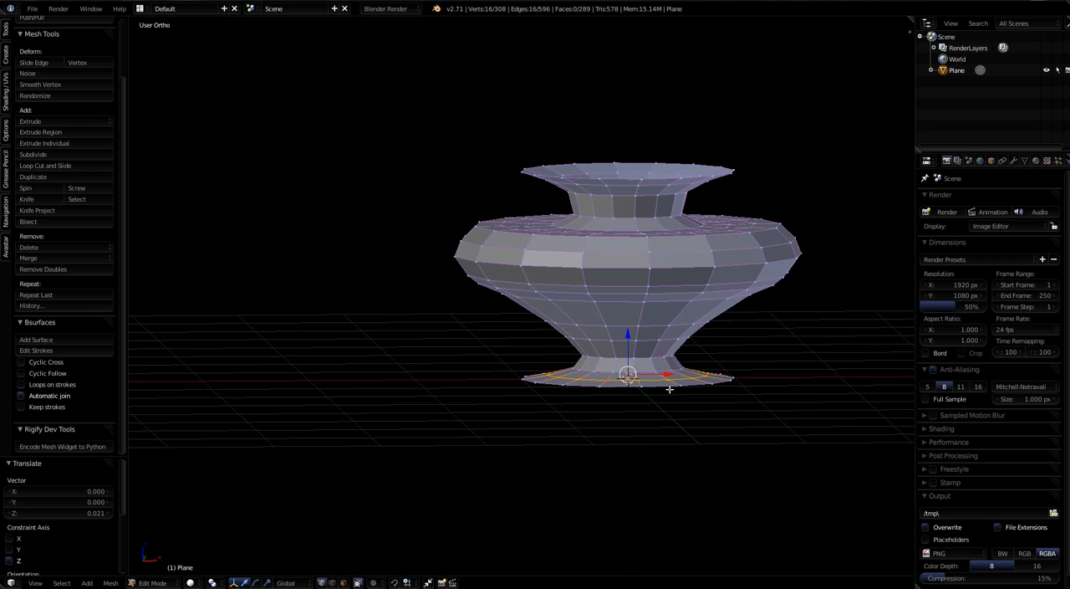
{"action": "middle_click_drag", "start_coordinate": [679, 394], "coordinate": [705, 405]}
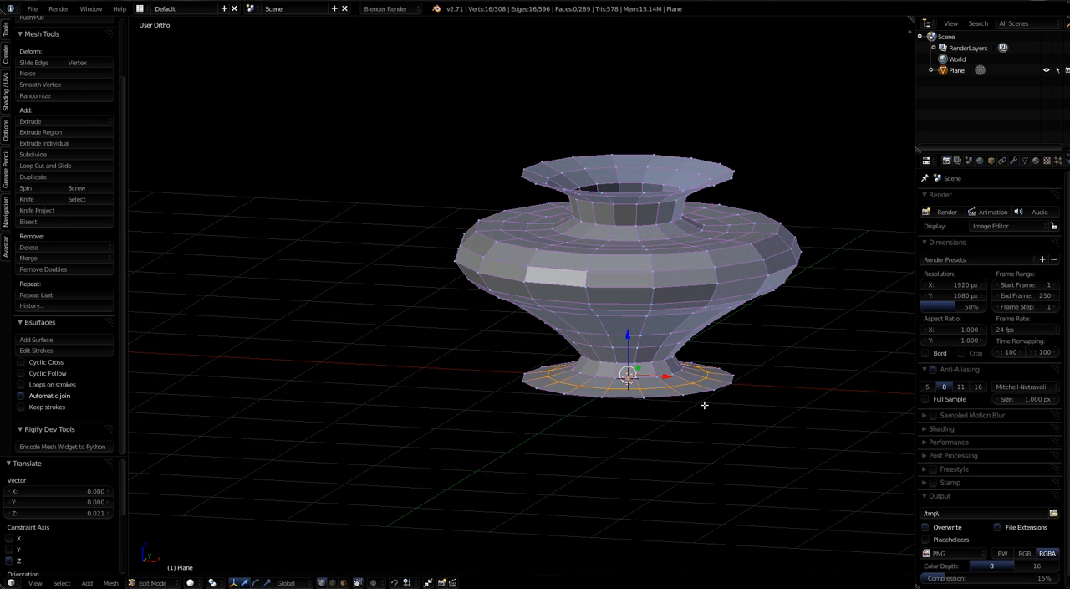
Step: Raise the edge loop on the vase's flat shoulder 0.043 along Z and check the silhouette from the front
{"action": "right_click", "coordinate": [647, 226], "text": "alt"}
{"action": "mouse_move", "coordinate": [627, 182]}
{"action": "left_mouse_down"}
{"action": "mouse_move", "coordinate": [628, 172]}
{"action": "mouse_move", "coordinate": [630, 190]}
{"action": "left_mouse_up"}
{"action": "middle_click_drag", "start_coordinate": [660, 312], "coordinate": [654, 274]}
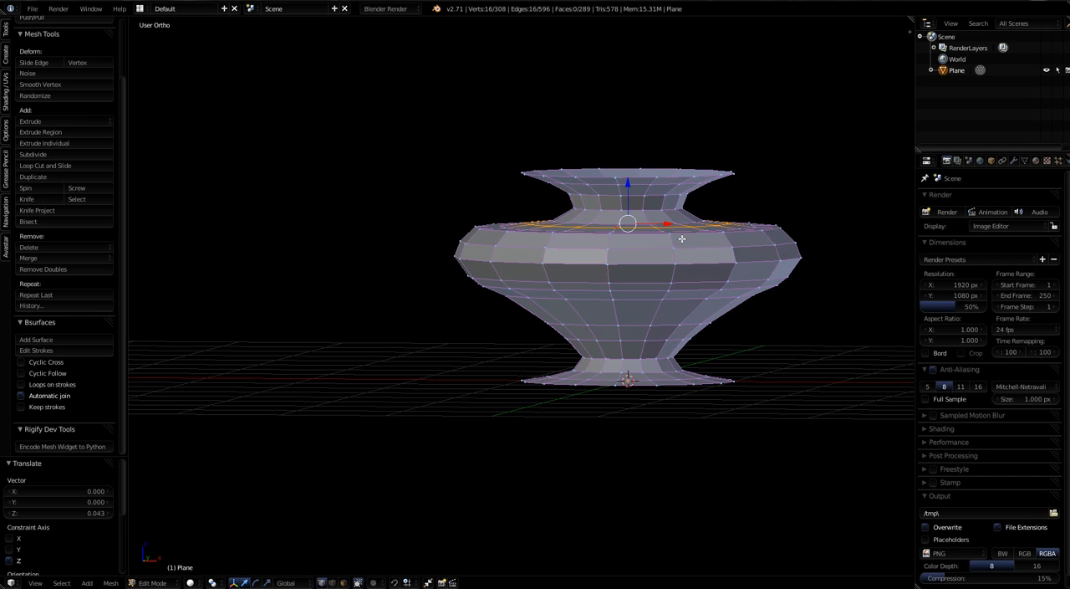
{"action": "key", "text": "a"}
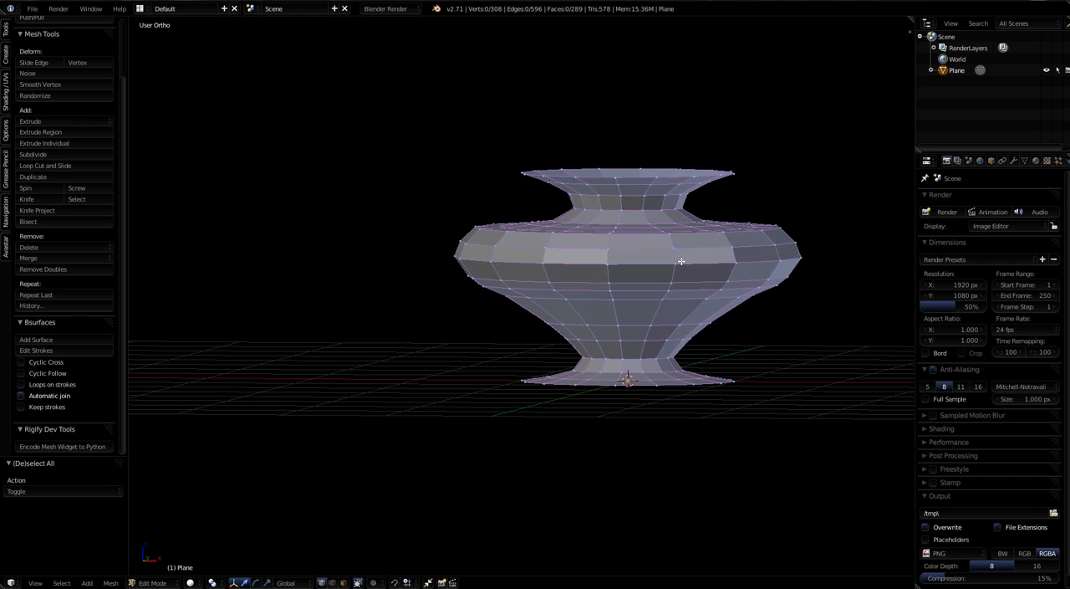
{"action": "key", "text": "KP_1"}
{"action": "scroll", "coordinate": [681, 260], "scroll_direction": "down", "scroll_amount": 6}
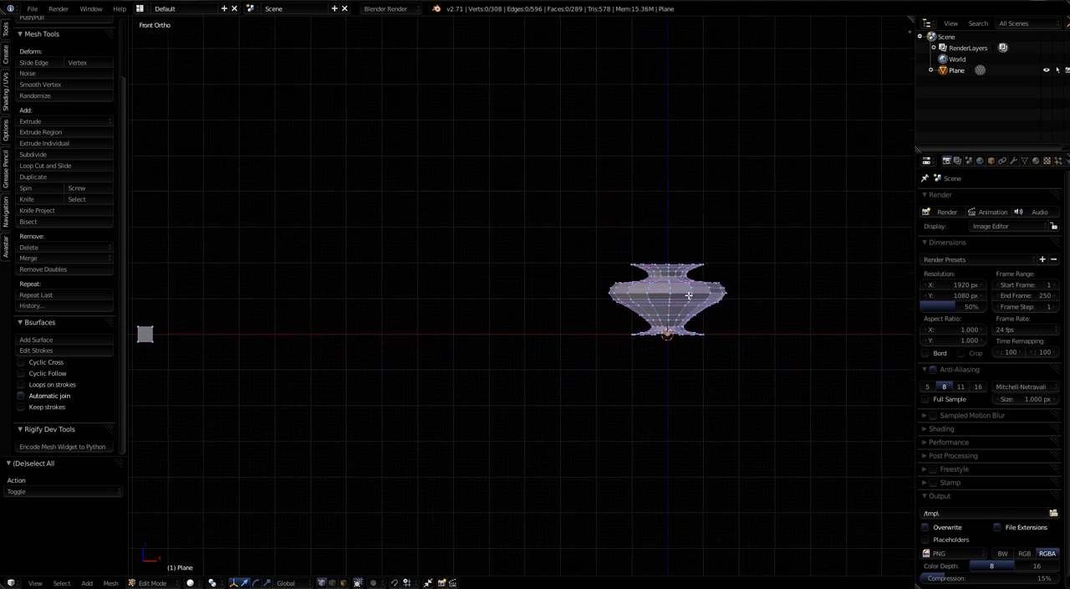
{"action": "scroll", "coordinate": [688, 295], "scroll_direction": "up", "scroll_amount": 6}
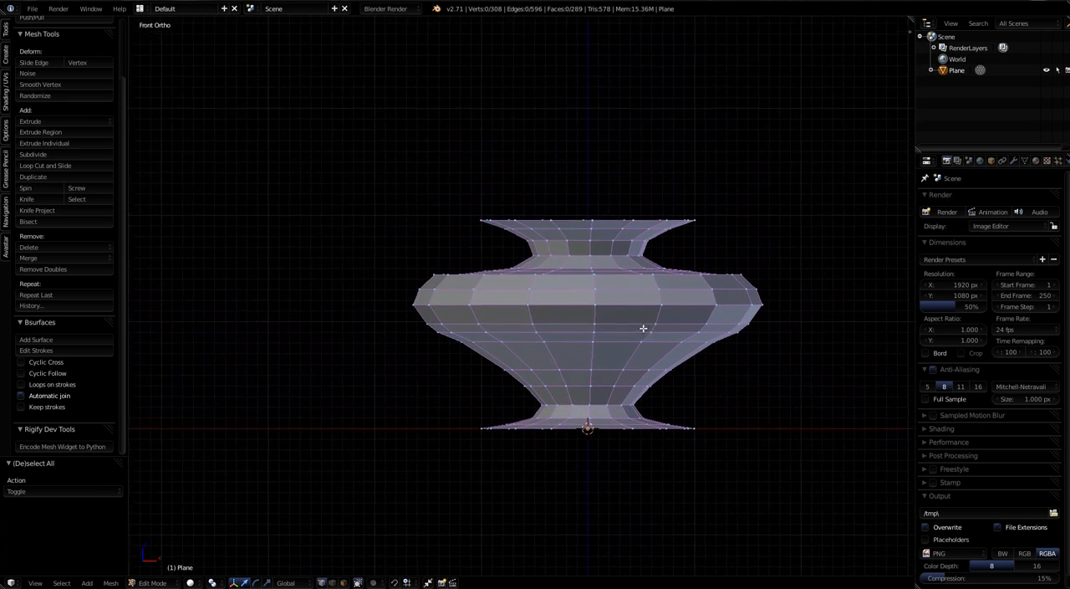
{"action": "scroll", "coordinate": [640, 339], "scroll_direction": "down", "scroll_amount": 1}
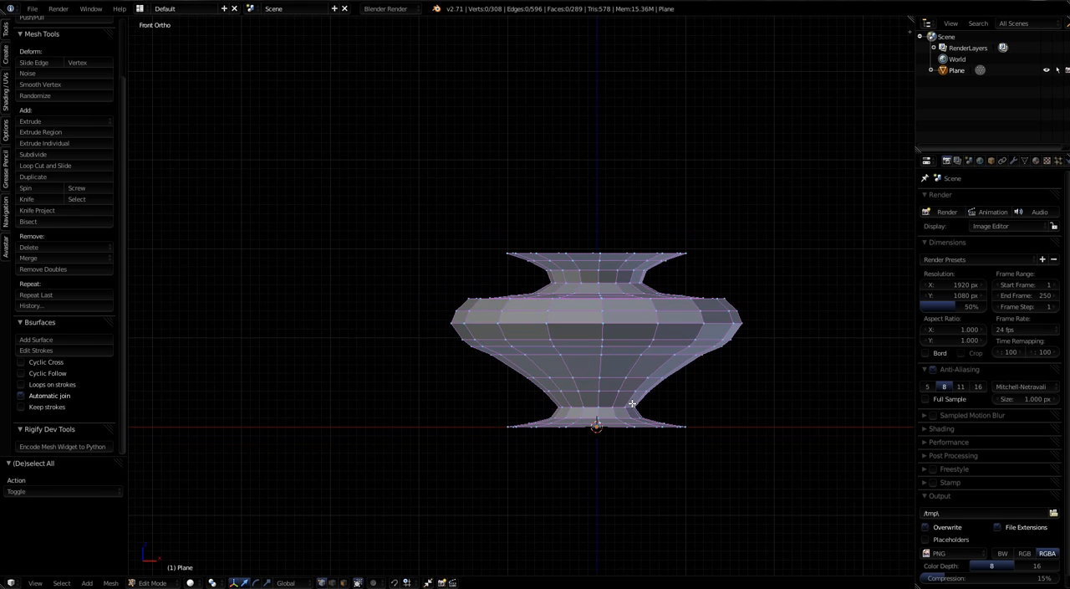
Step: Select the whole vase without the small separate square beside it and scale it to 2.537 along Z
{"action": "key", "text": "a"}
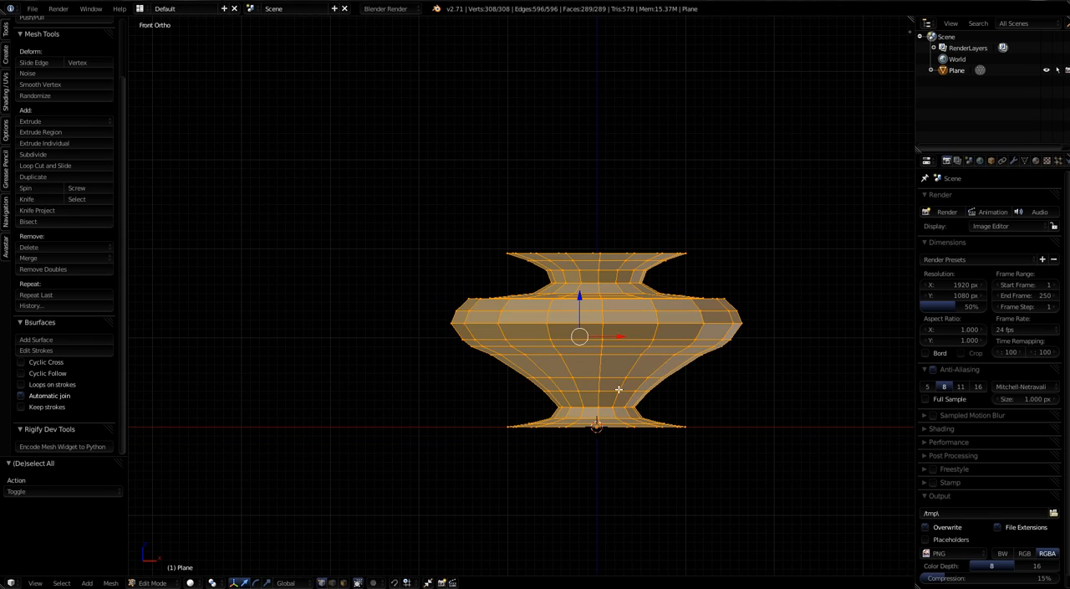
{"action": "scroll", "coordinate": [619, 389], "scroll_direction": "down", "scroll_amount": 5}
{"action": "scroll", "coordinate": [365, 433], "scroll_direction": "down", "scroll_amount": 2}
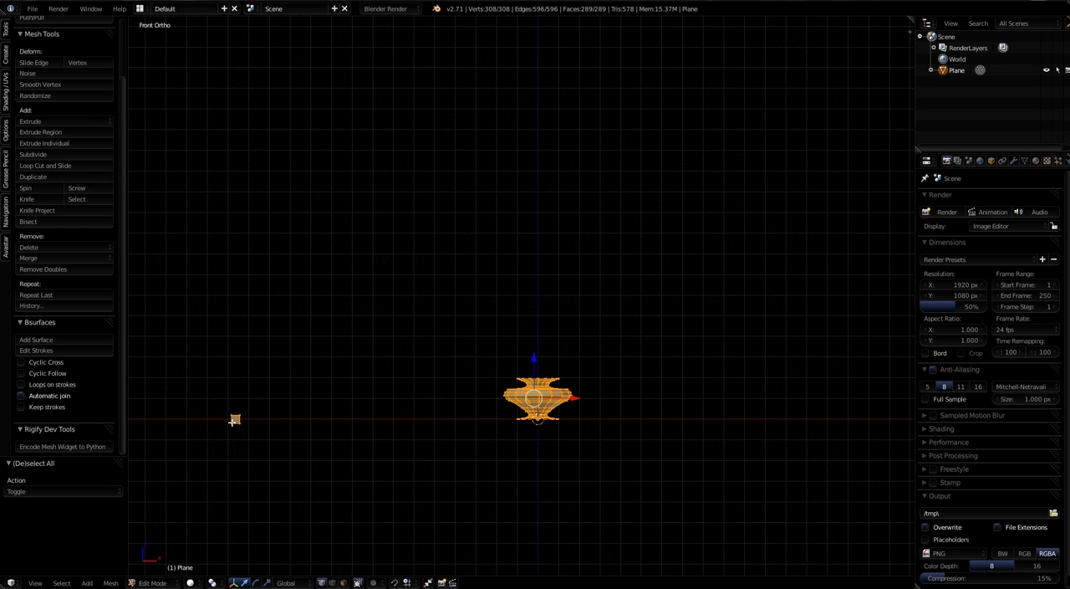
{"action": "key", "text": "b"}
{"action": "middle_click_drag", "start_coordinate": [227, 416], "coordinate": [267, 458]}
{"action": "key", "text": "b"}
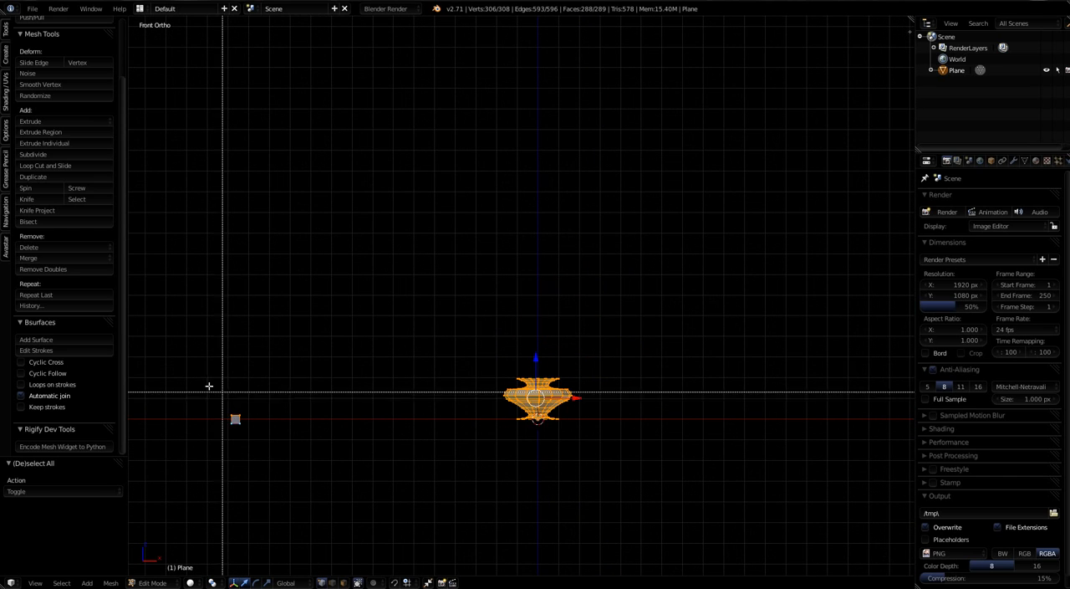
{"action": "middle_click_drag", "start_coordinate": [209, 385], "coordinate": [268, 454]}
{"action": "scroll", "coordinate": [585, 435], "scroll_direction": "up", "scroll_amount": 5}
{"action": "scroll", "coordinate": [478, 401], "scroll_direction": "up", "scroll_amount": 1}
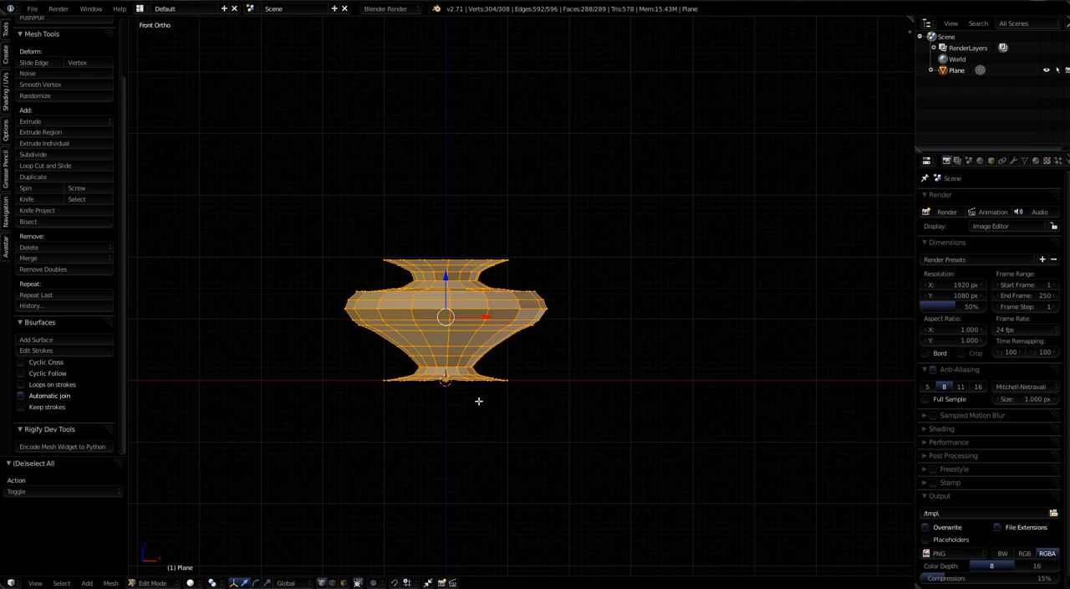
{"action": "middle_click_drag", "start_coordinate": [478, 400], "coordinate": [561, 432], "text": "shift"}
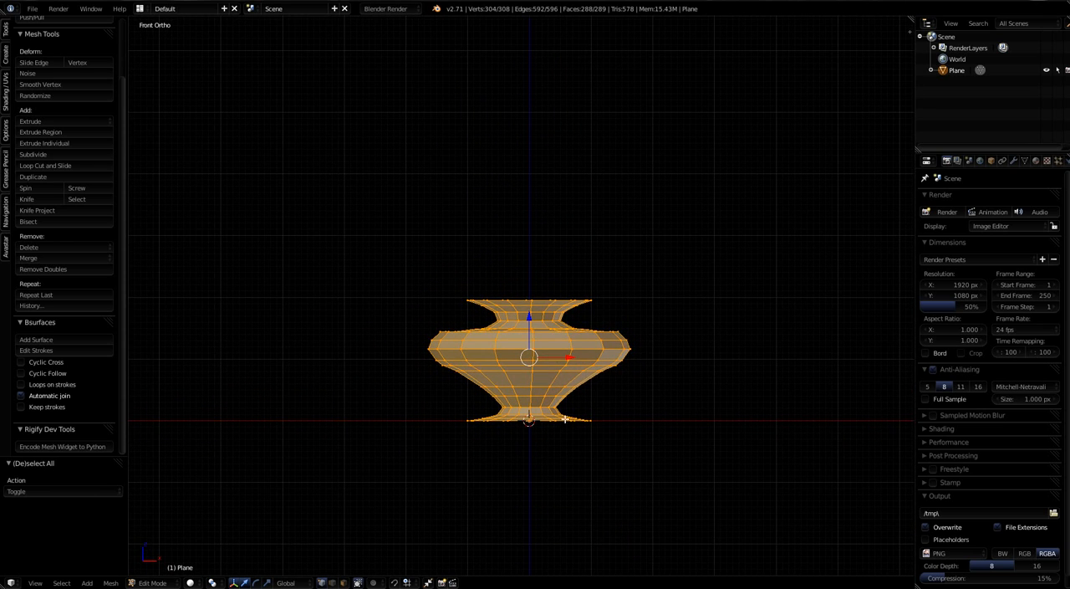
{"action": "key", "text": "s"}
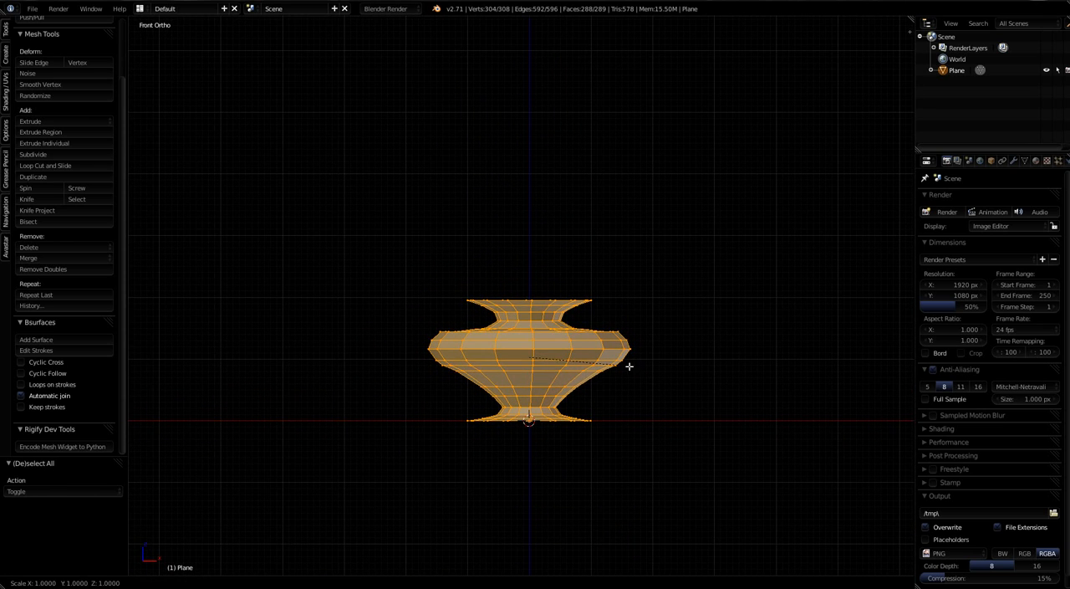
{"action": "key", "text": "z"}
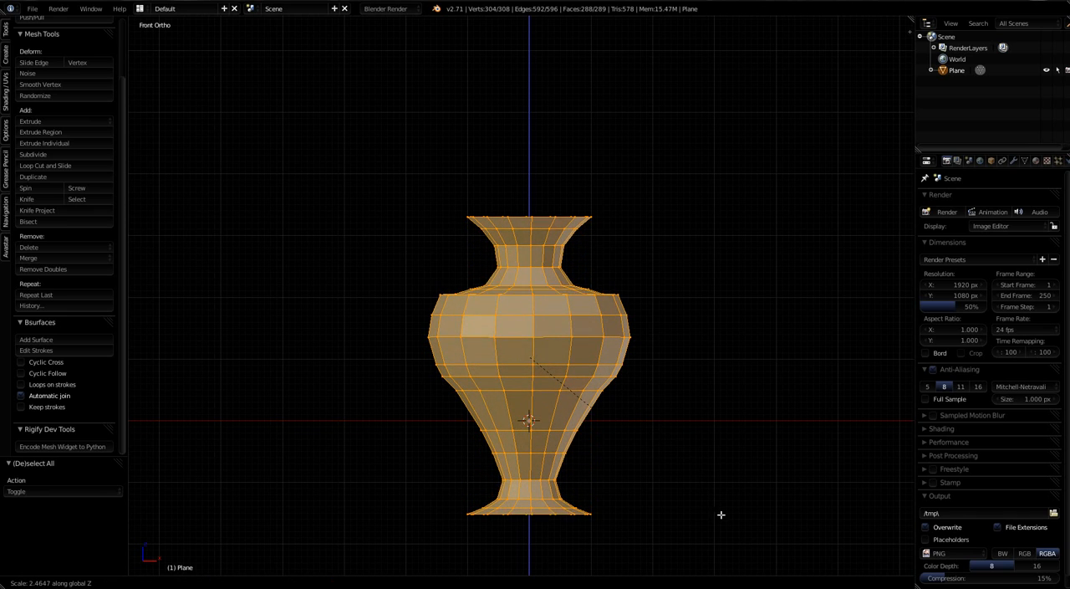
{"action": "left_click", "coordinate": [724, 520]}
Step: Raise the outer edge loop on the vase's shoulder and the next loop inward by 0.092 each along Z
{"action": "middle_click_drag", "start_coordinate": [576, 332], "coordinate": [573, 346]}
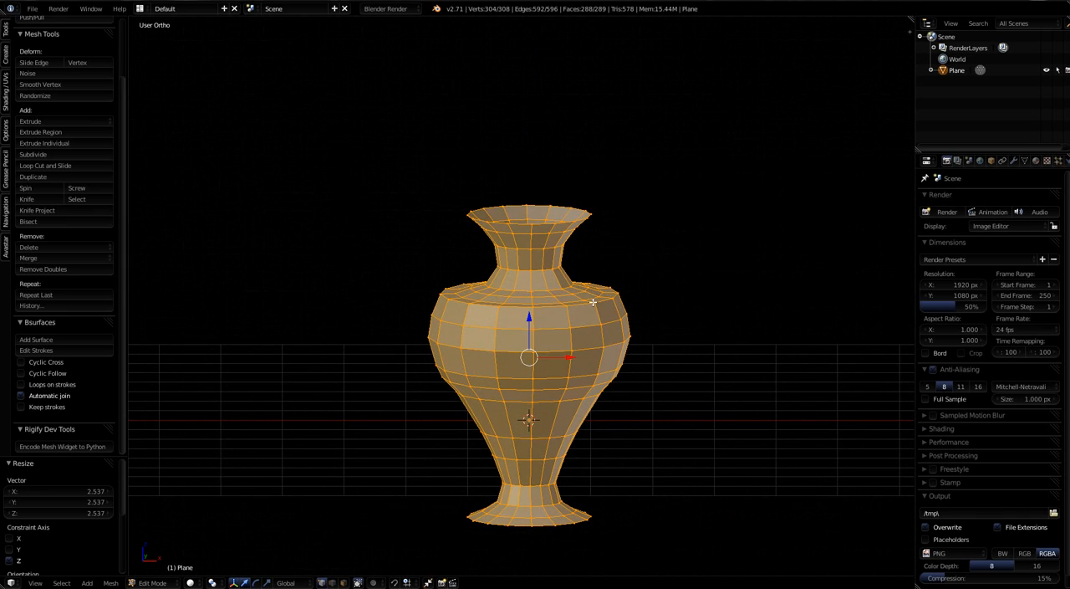
{"action": "right_click", "coordinate": [593, 297], "text": "alt"}
{"action": "right_click", "coordinate": [592, 297], "text": "alt"}
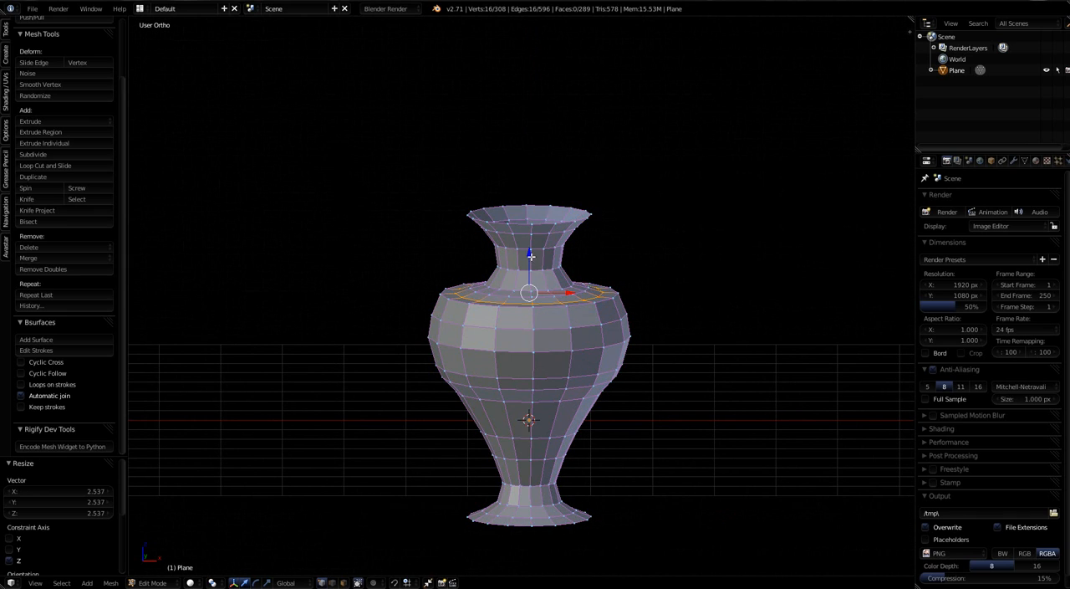
{"action": "key", "text": "g"}
{"action": "key", "text": "z"}
{"action": "left_click", "coordinate": [465, 267]}
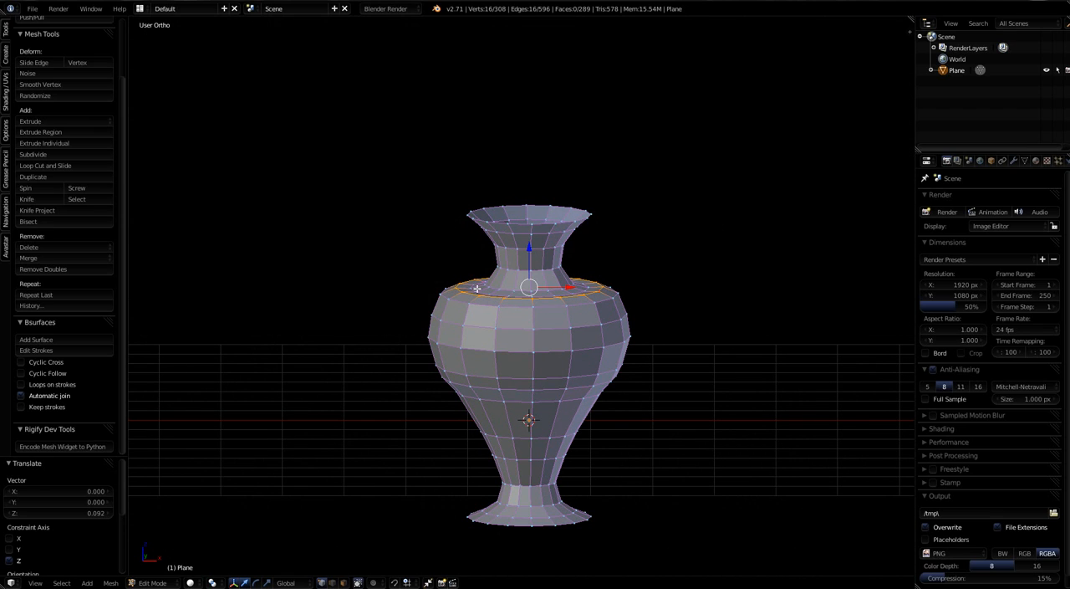
{"action": "right_click", "coordinate": [476, 288], "text": "alt"}
{"action": "right_click", "coordinate": [477, 285], "text": "alt"}
{"action": "left_click_drag", "start_coordinate": [528, 250], "coordinate": [529, 245]}
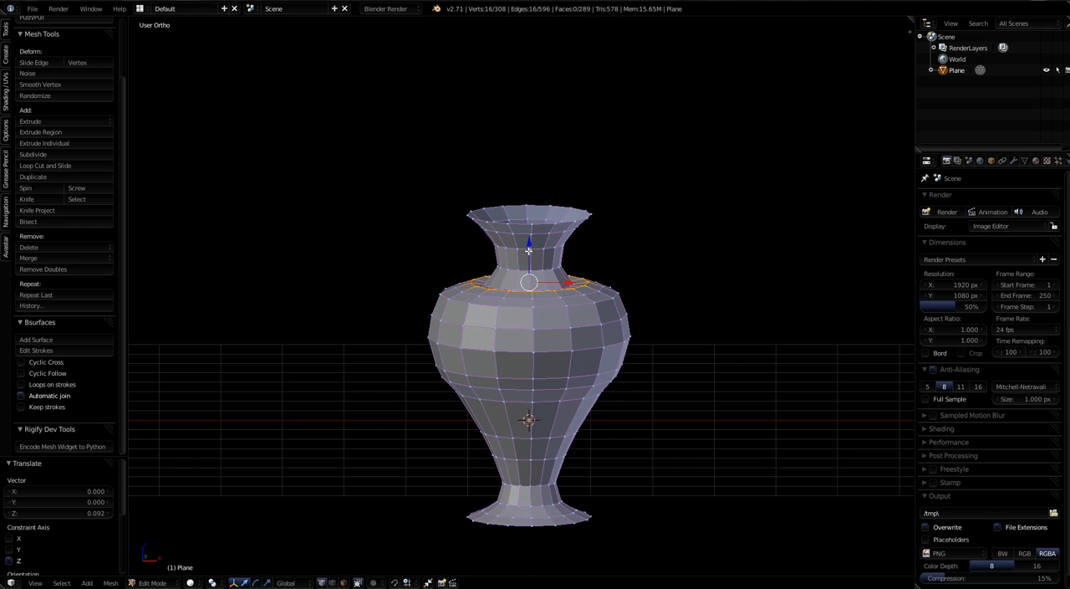
Step: Raise the innermost shoulder edge loop, just below the neck, 0.130 along Z and clear the selection
{"action": "middle_click_drag", "start_coordinate": [567, 364], "coordinate": [573, 373]}
{"action": "right_click", "coordinate": [561, 273], "text": "alt"}
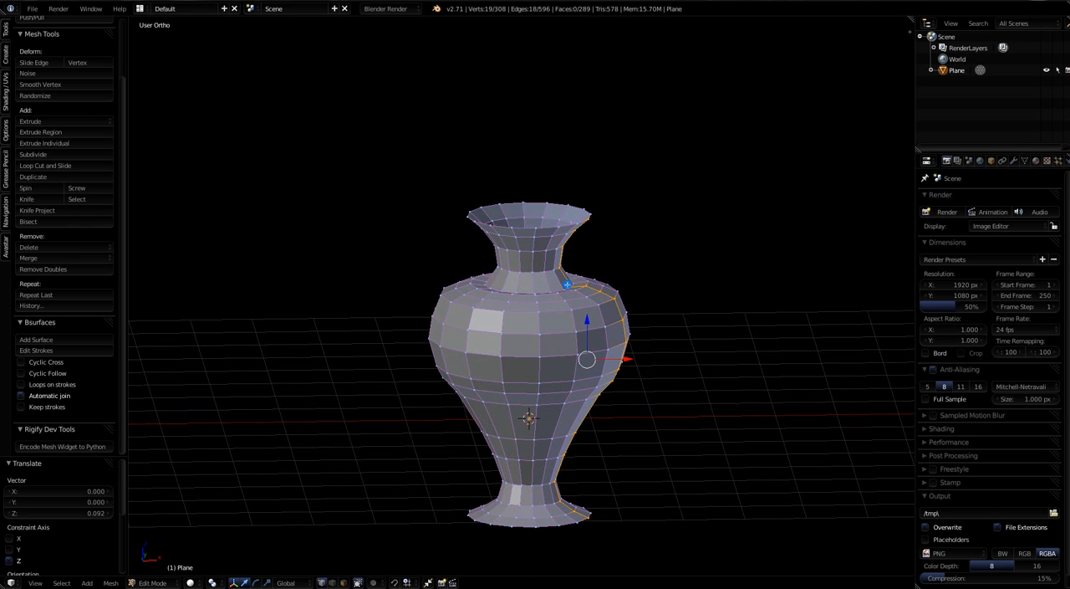
{"action": "right_click", "coordinate": [560, 288], "text": "alt"}
{"action": "left_click_drag", "start_coordinate": [530, 244], "coordinate": [529, 237]}
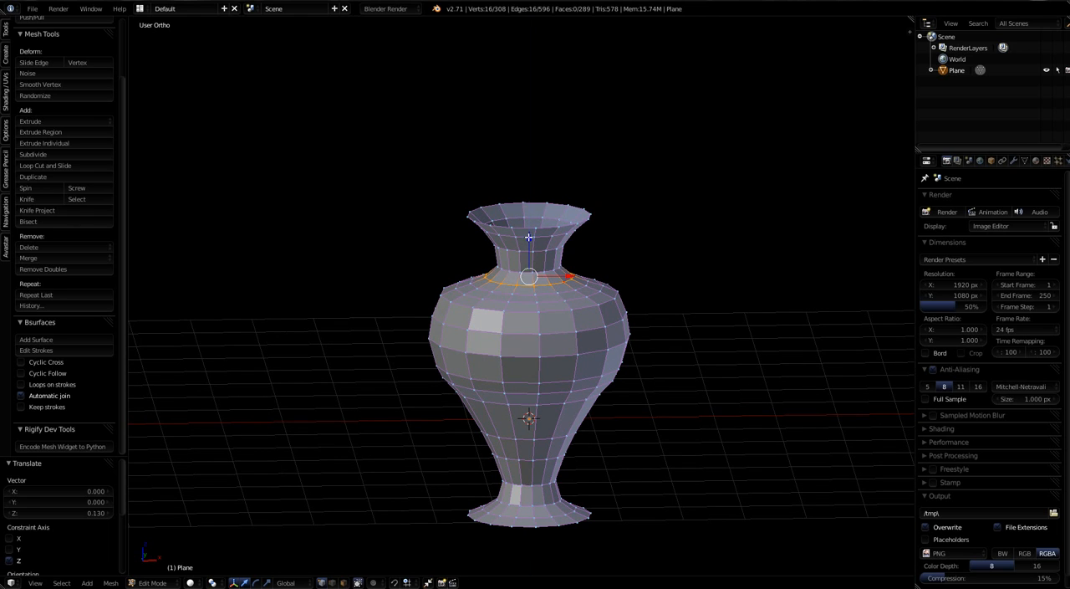
{"action": "key", "text": "KP_1"}
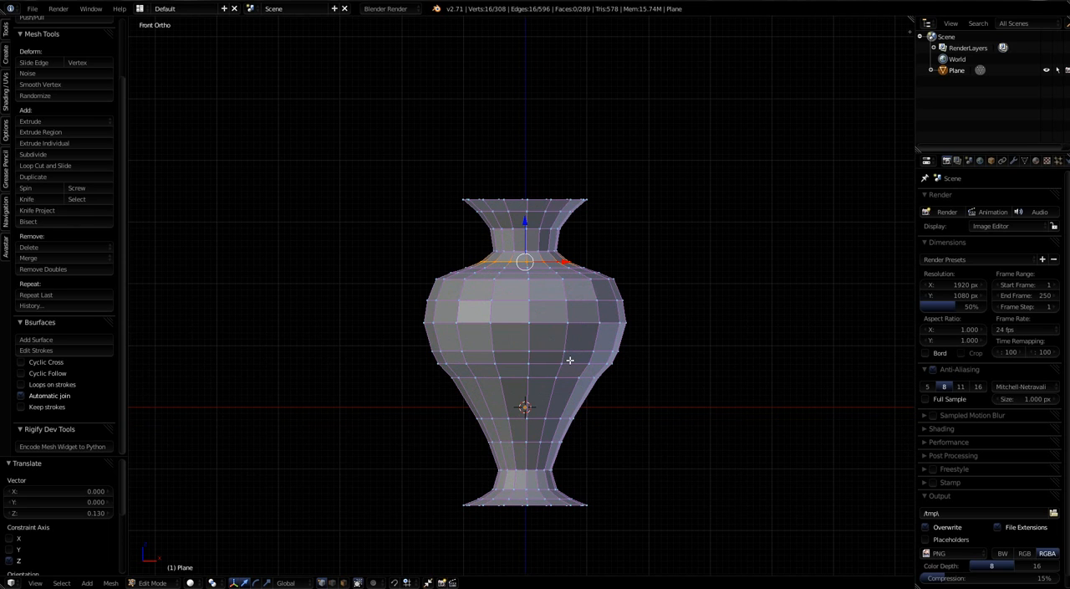
{"action": "key", "text": "a"}
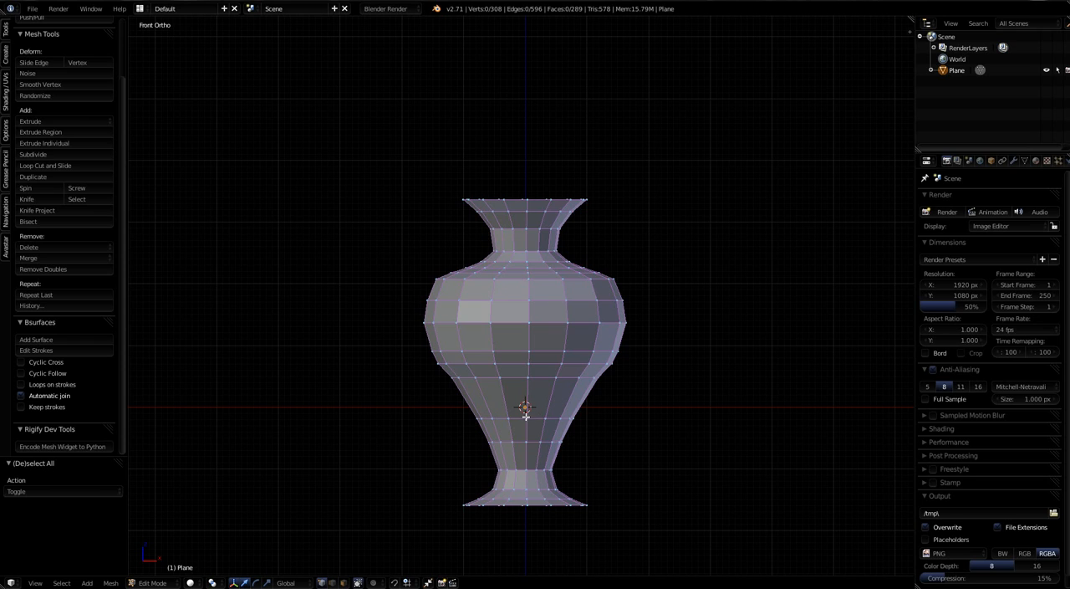
{"action": "key", "text": "Home"}
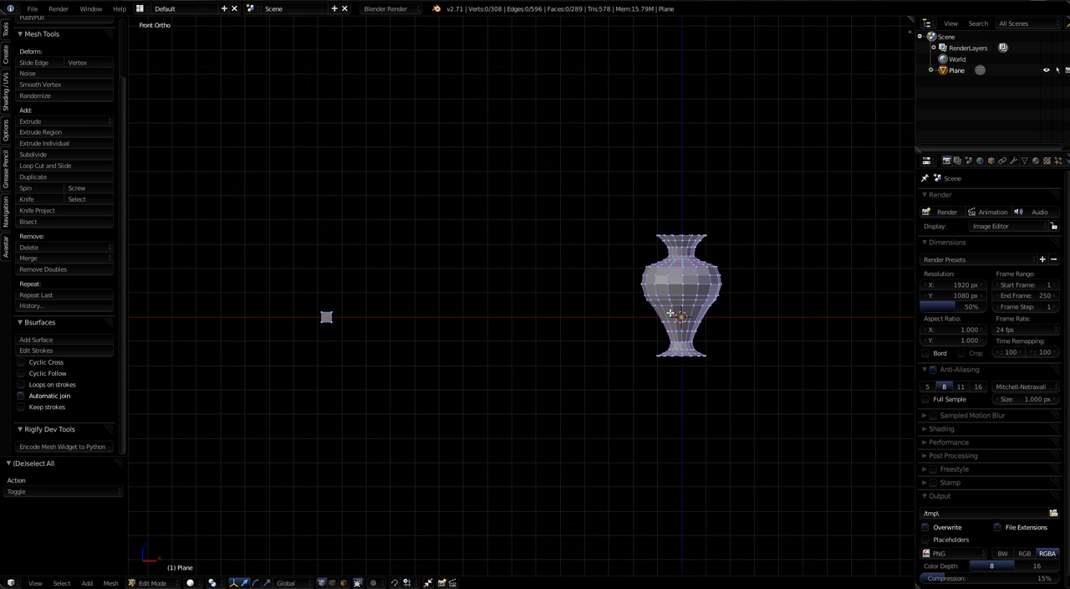
{"action": "middle_click_drag", "start_coordinate": [707, 337], "coordinate": [595, 420]}
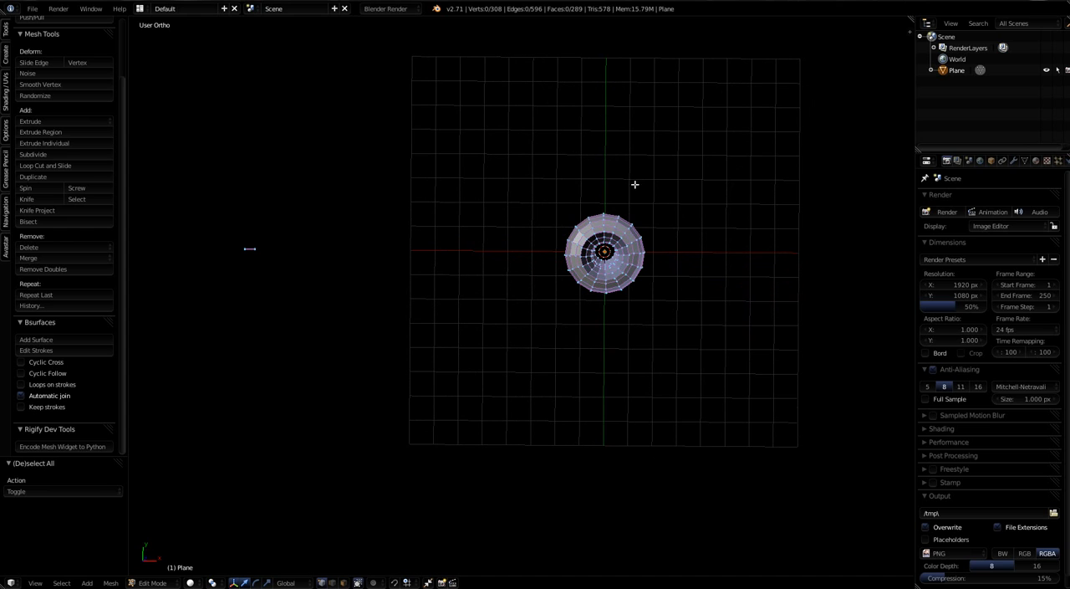
{"action": "middle_click_drag", "start_coordinate": [638, 336], "coordinate": [662, 291]}
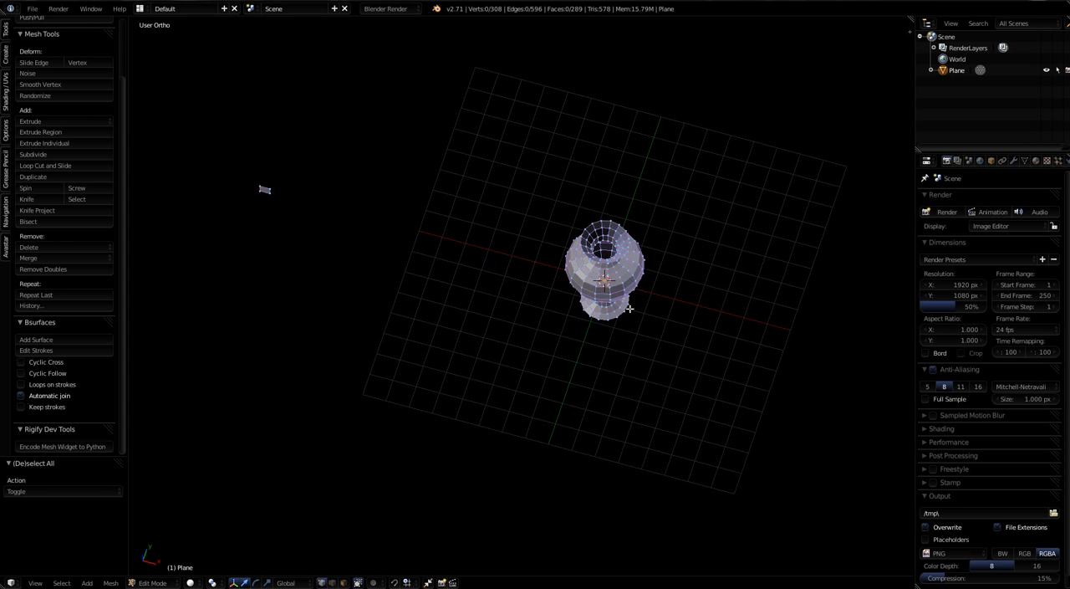
Step: Sketch an S-shaped handle stroke beside the vase in front view and convert it to an editable curve with Edit Strokes
{"action": "key", "text": "KP_1"}
{"action": "scroll", "coordinate": [605, 335], "scroll_direction": "up", "scroll_amount": 4}
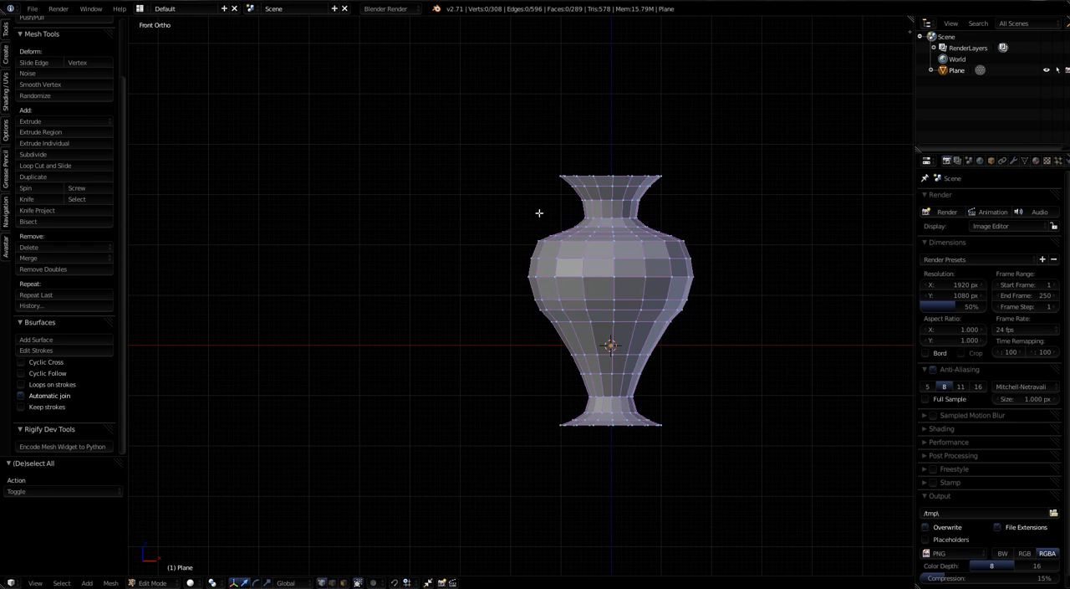
{"action": "mouse_move", "coordinate": [533, 222]}
{"action": "left_mouse_down"}
{"action": "mouse_move", "coordinate": [547, 220]}
{"action": "mouse_move", "coordinate": [549, 195]}
{"action": "mouse_move", "coordinate": [522, 193]}
{"action": "mouse_move", "coordinate": [494, 214]}
{"action": "mouse_move", "coordinate": [485, 250]}
{"action": "mouse_move", "coordinate": [512, 316]}
{"action": "mouse_move", "coordinate": [503, 337]}
{"action": "mouse_move", "coordinate": [464, 350]}
{"action": "mouse_move", "coordinate": [453, 325]}
{"action": "left_mouse_up"}
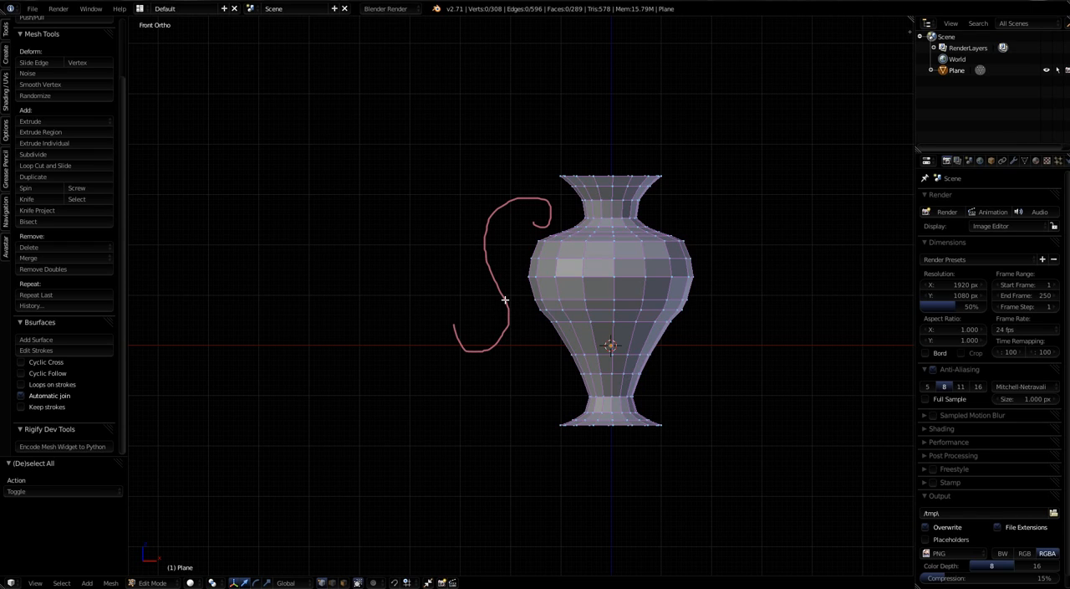
{"action": "left_click", "coordinate": [35, 351]}
{"action": "scroll", "coordinate": [511, 291], "scroll_direction": "up", "scroll_amount": 6}
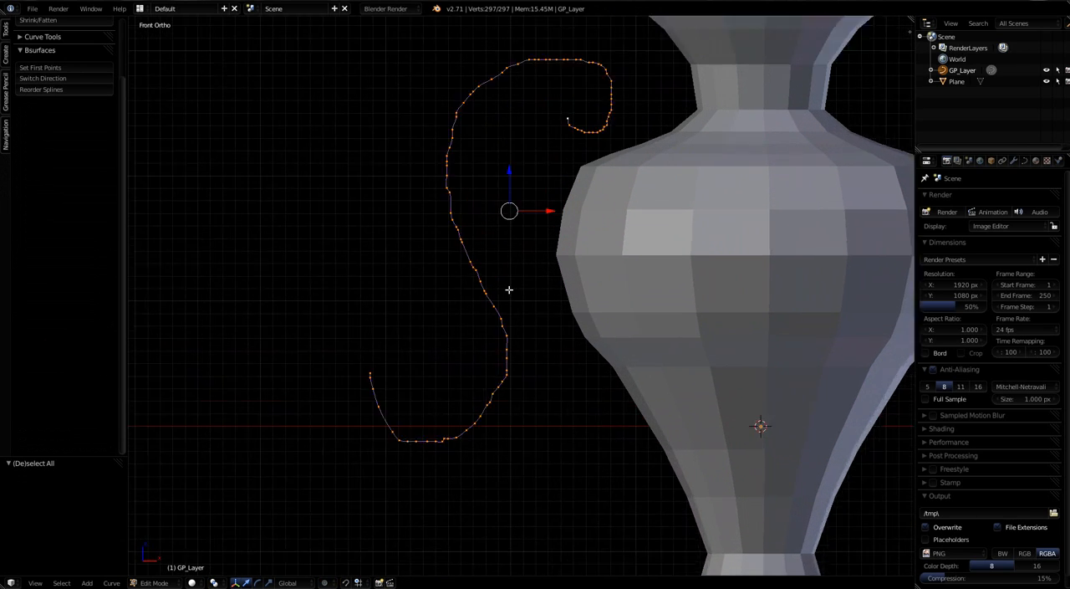
{"action": "scroll", "coordinate": [510, 286], "scroll_direction": "down", "scroll_amount": 1}
{"action": "mouse_move", "coordinate": [511, 279]}
{"action": "middle_mouse_down"}
{"action": "mouse_move", "coordinate": [511, 323]}
{"action": "mouse_move", "coordinate": [493, 326]}
{"action": "mouse_move", "coordinate": [510, 313]}
{"action": "mouse_move", "coordinate": [490, 314]}
{"action": "mouse_move", "coordinate": [509, 280]}
{"action": "middle_mouse_up"}
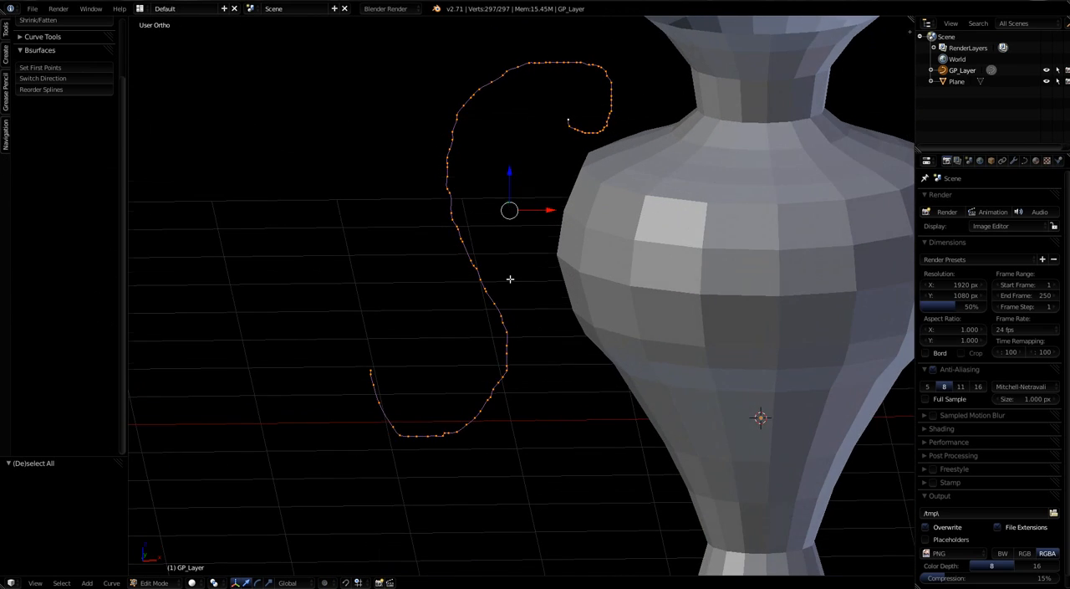
{"action": "scroll", "coordinate": [509, 280], "scroll_direction": "up", "scroll_amount": 3}
{"action": "right_click", "coordinate": [489, 320]}
{"action": "scroll", "coordinate": [488, 321], "scroll_direction": "down", "scroll_amount": 2}
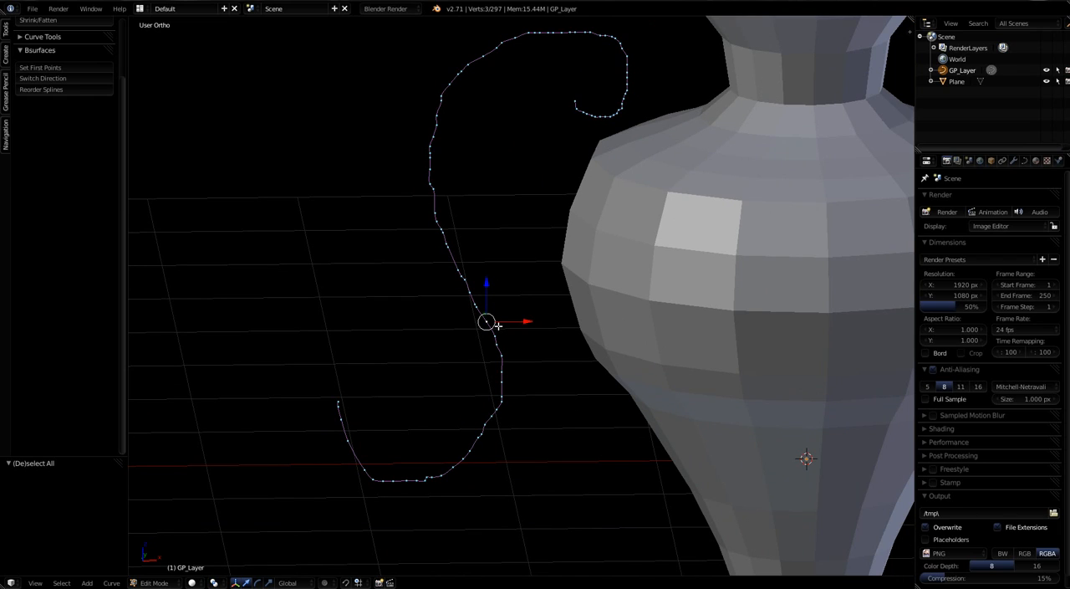
{"action": "key", "text": "g"}
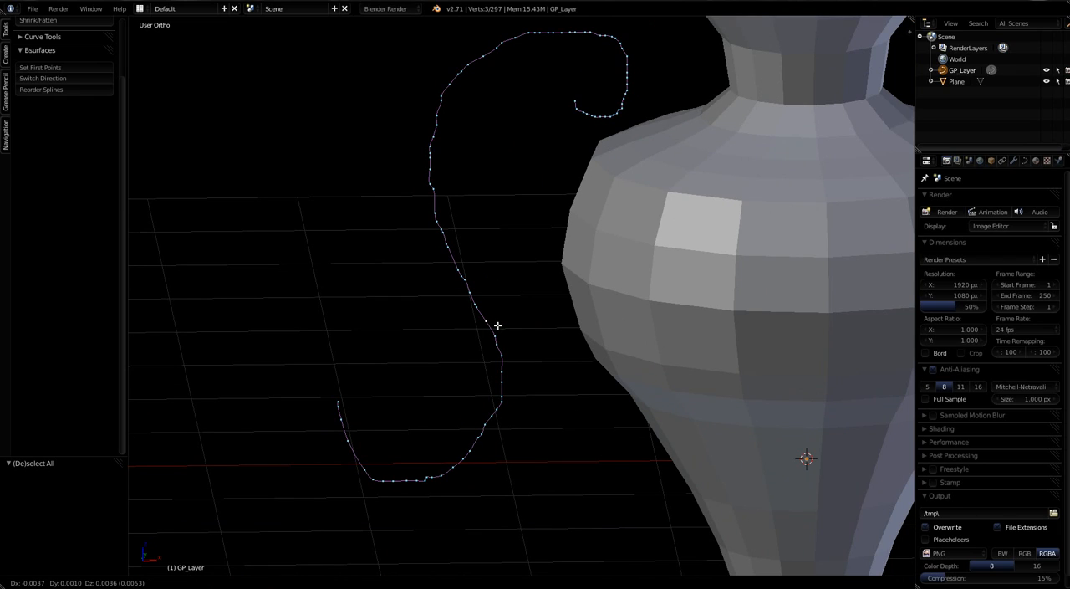
{"action": "key", "text": "x"}
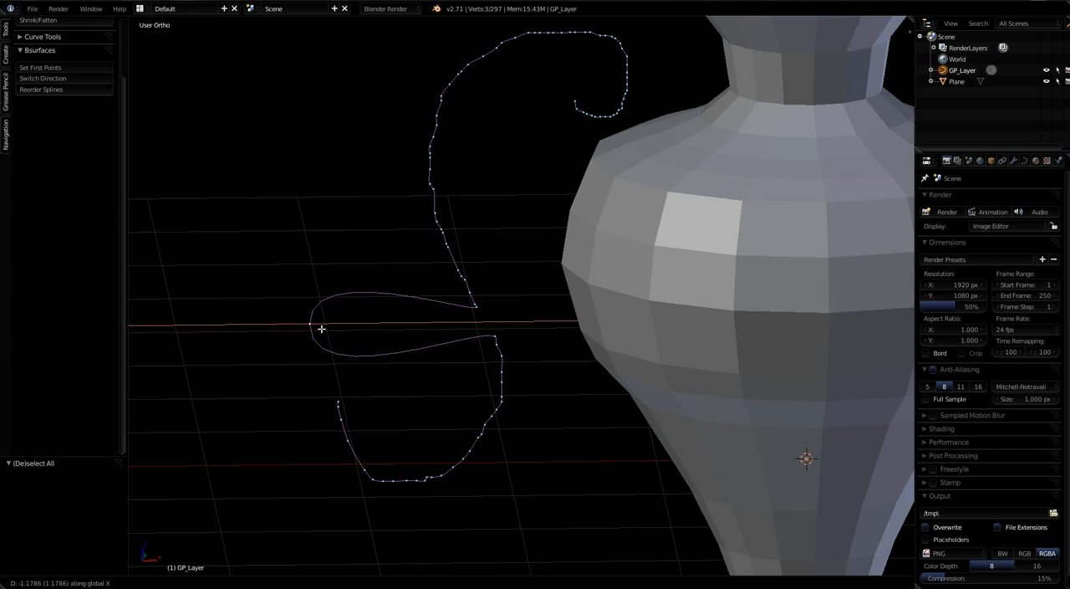
{"action": "left_click", "coordinate": [499, 348]}
{"action": "scroll", "coordinate": [564, 182], "scroll_direction": "down", "scroll_amount": 4}
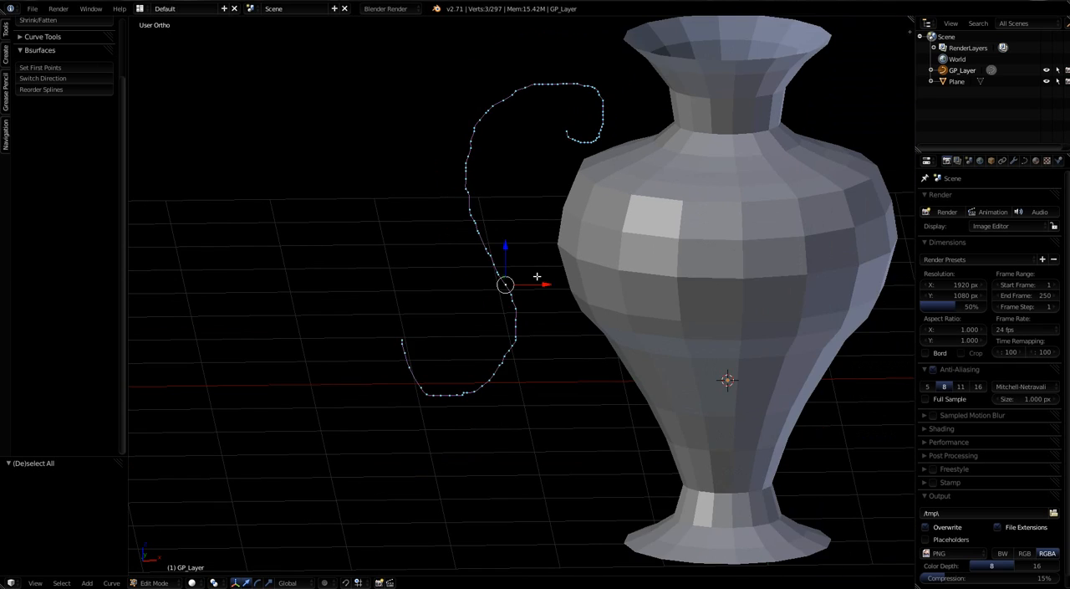
{"action": "scroll", "coordinate": [489, 402], "scroll_direction": "up", "scroll_amount": 3}
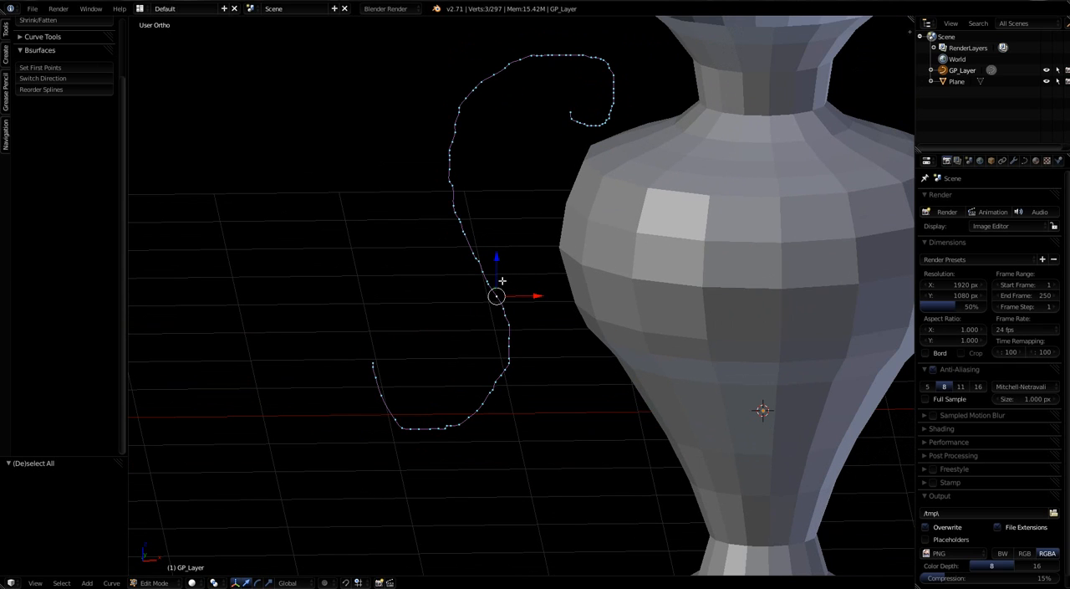
Step: Select the whole handle curve and bring it toward the vase, moving it 0.322 and 0.072 along X, then -0.103 along Z
{"action": "key", "text": "a"}
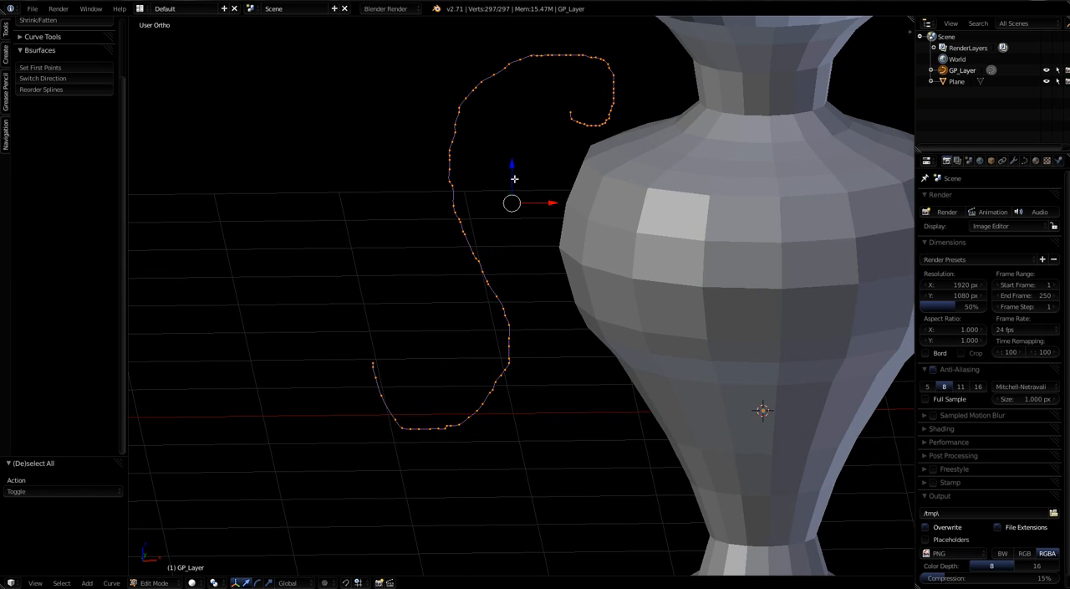
{"action": "key", "text": "KP_1"}
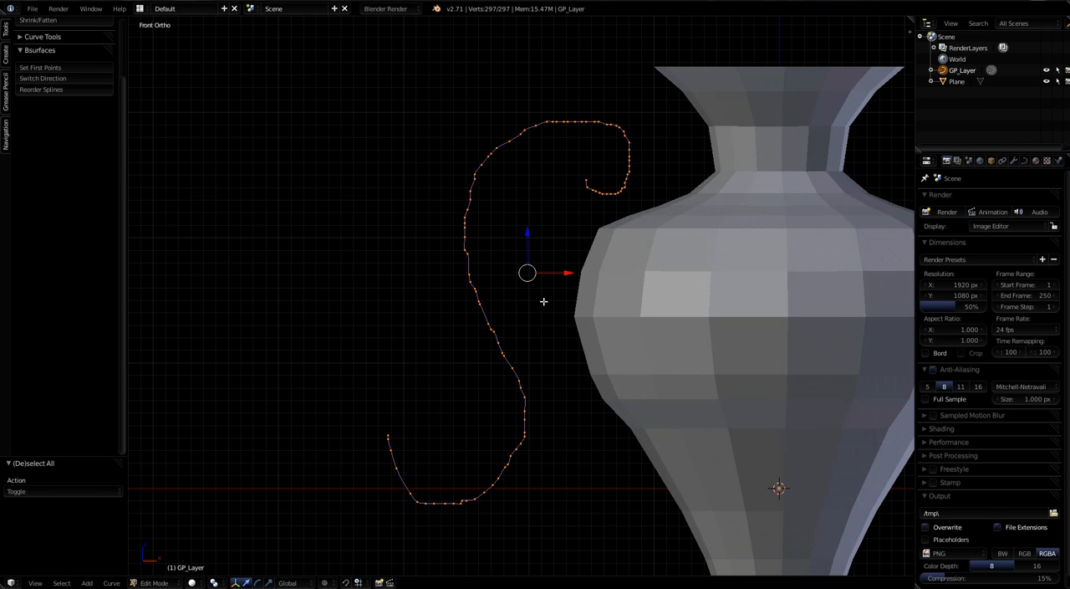
{"action": "left_click_drag", "start_coordinate": [568, 271], "coordinate": [604, 270]}
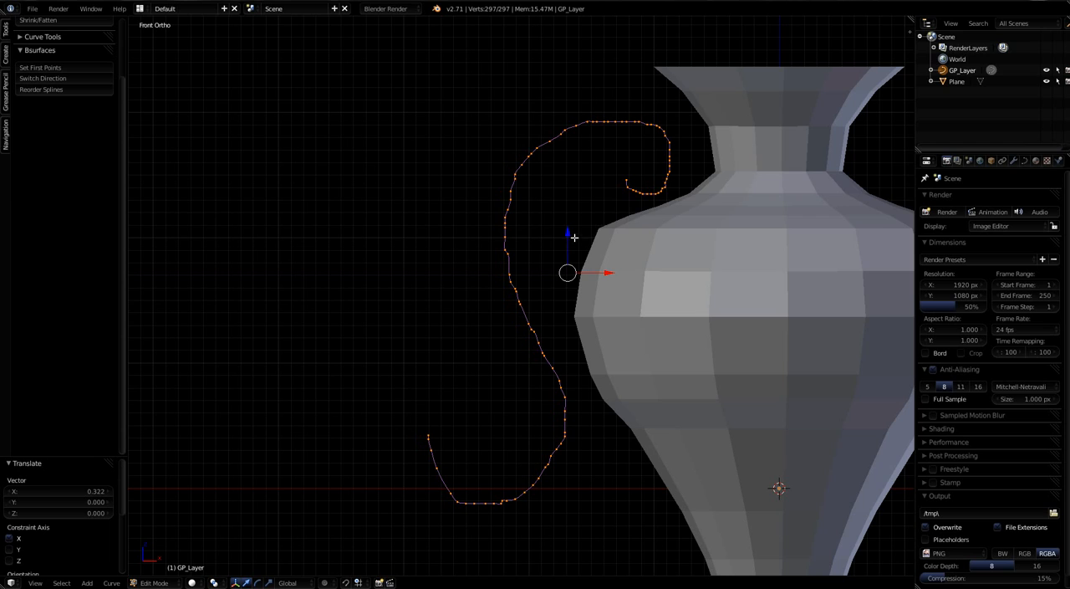
{"action": "mouse_move", "coordinate": [569, 236]}
{"action": "left_mouse_down"}
{"action": "mouse_move", "coordinate": [568, 245]}
{"action": "mouse_move", "coordinate": [579, 225]}
{"action": "mouse_move", "coordinate": [620, 262]}
{"action": "left_mouse_up"}
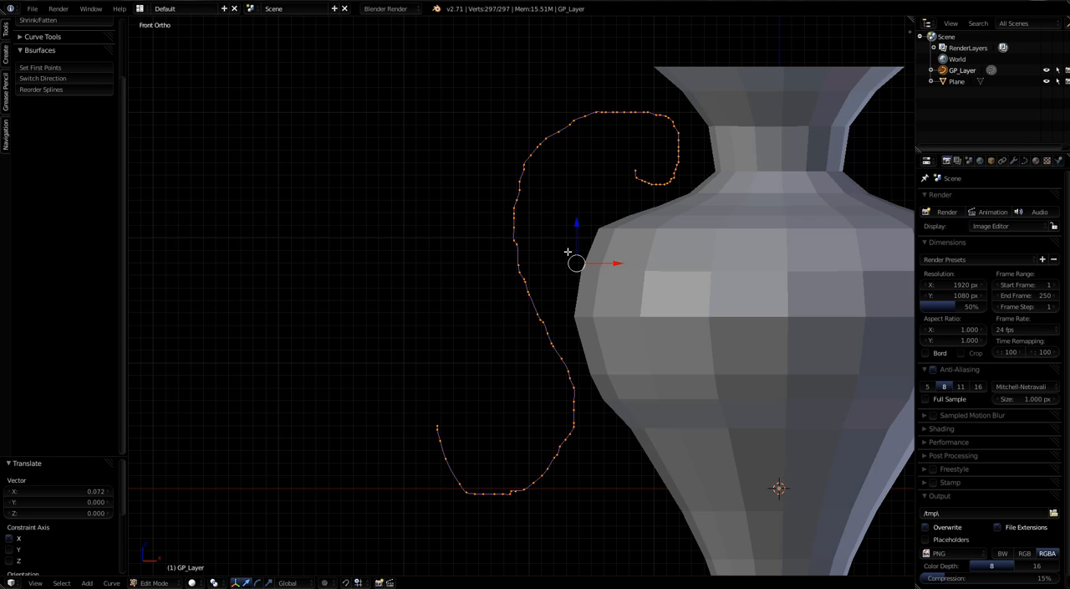
{"action": "left_click_drag", "start_coordinate": [578, 224], "coordinate": [573, 237]}
Step: Move the control point at the underside of the handle's upper curl -0.041 along Z, onto the vase's shoulder
{"action": "scroll", "coordinate": [635, 226], "scroll_direction": "up", "scroll_amount": 2}
{"action": "scroll", "coordinate": [635, 226], "scroll_direction": "up", "scroll_amount": 1}
{"action": "right_click", "coordinate": [687, 174]}
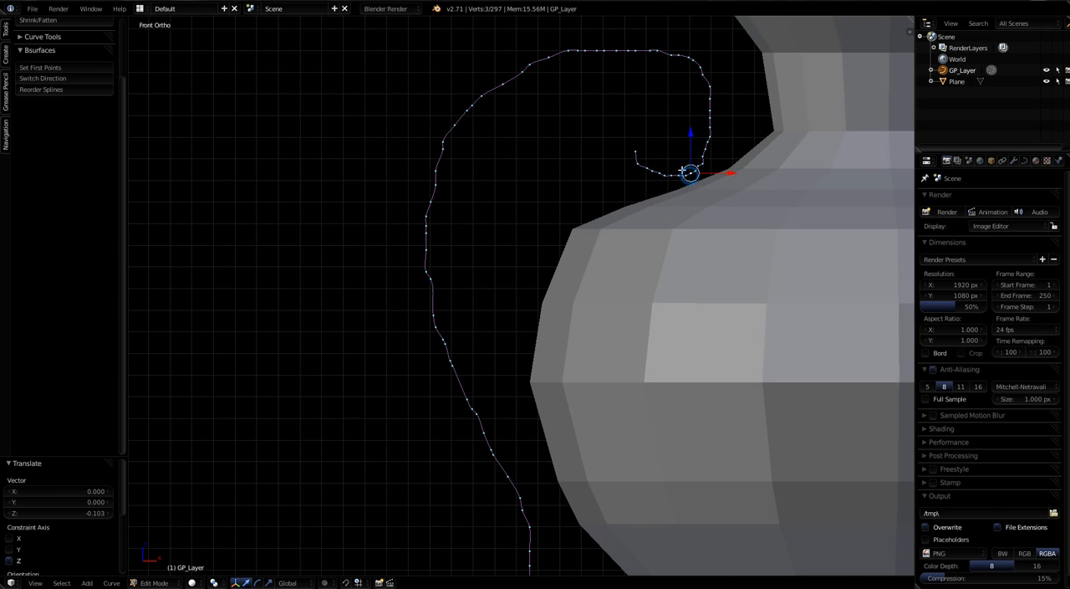
{"action": "left_click_drag", "start_coordinate": [691, 136], "coordinate": [687, 142]}
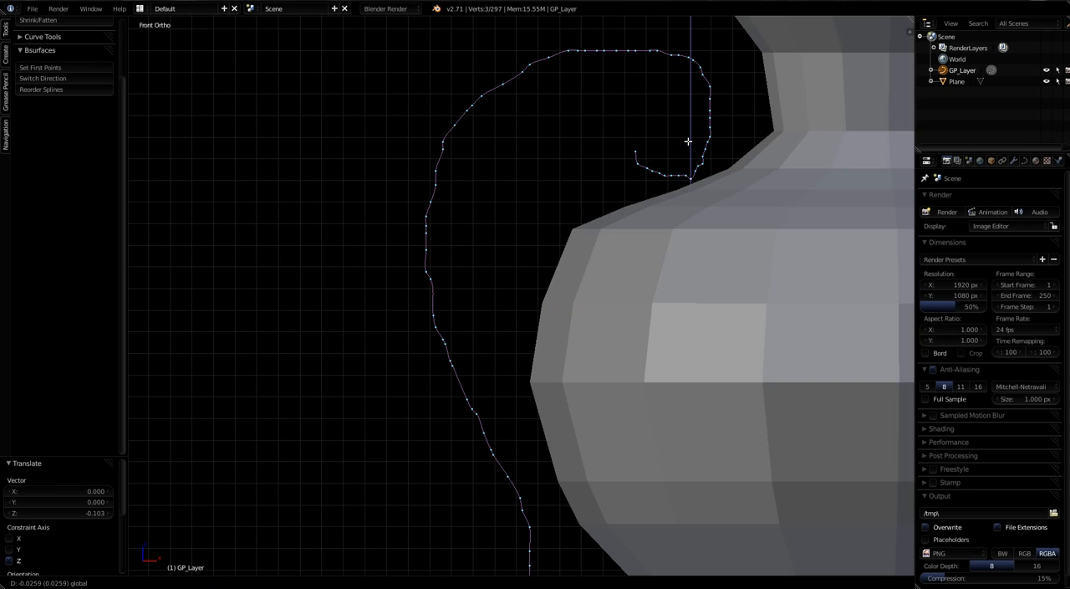
{"action": "left_click", "coordinate": [688, 144]}
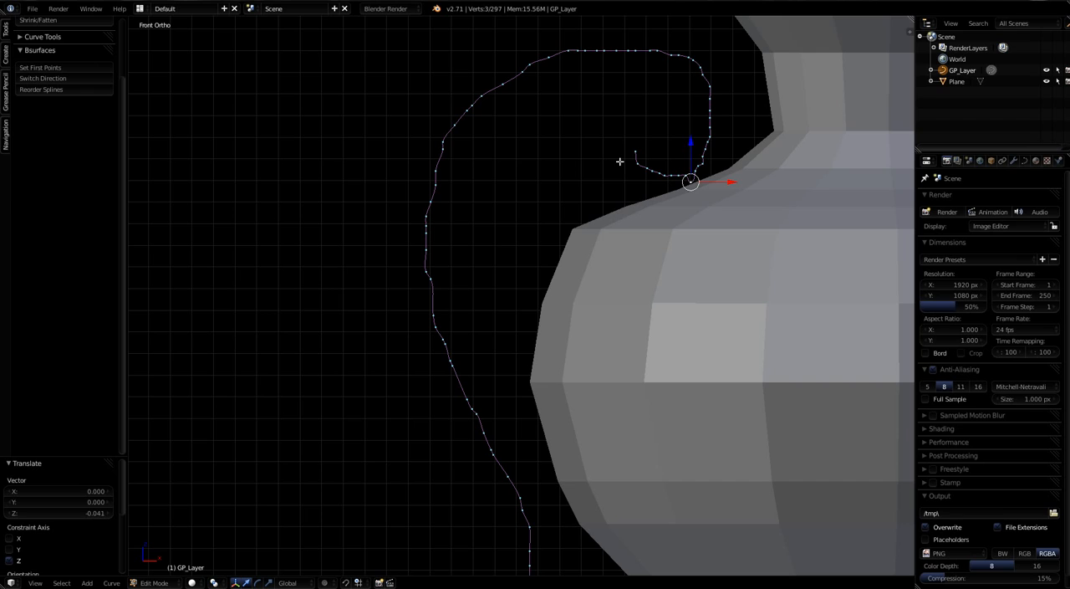
Step: Delete the cluster of control points along the underside of the upper curl, keeping the curve's end point and the lowered point
{"action": "key", "text": "a"}
{"action": "key", "text": "b"}
{"action": "left_click_drag", "start_coordinate": [627, 158], "coordinate": [688, 181]}
{"action": "key", "text": "x"}
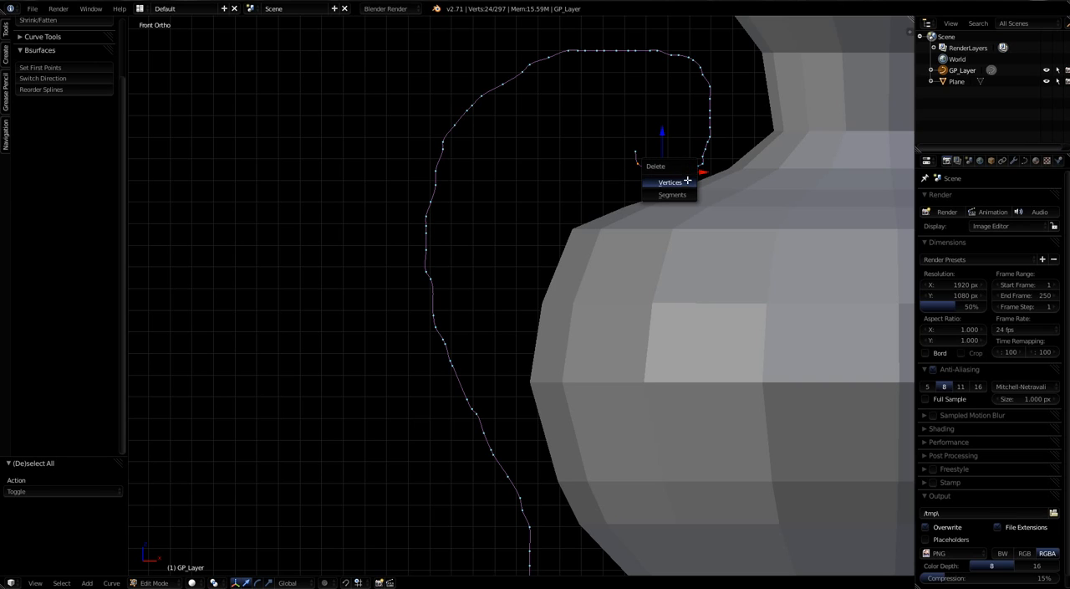
{"action": "left_click", "coordinate": [670, 181]}
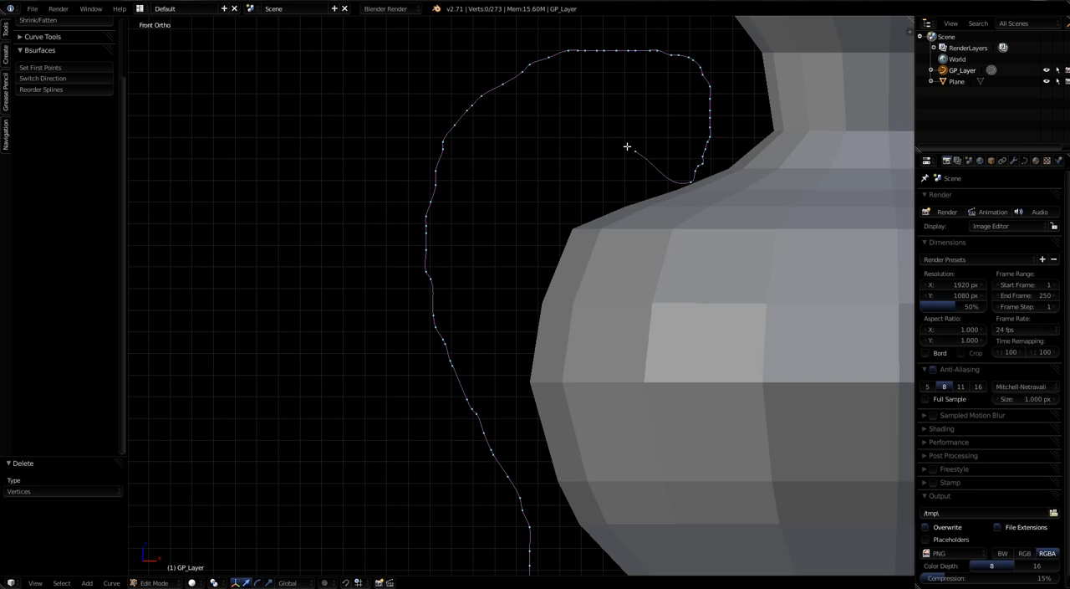
Step: Move the curl's lowest point -0.166 in X and -0.039 in Z, and its neighbour nearer the vase's neck 0.028 in X and Z
{"action": "right_click", "coordinate": [691, 183]}
{"action": "key", "text": "g"}
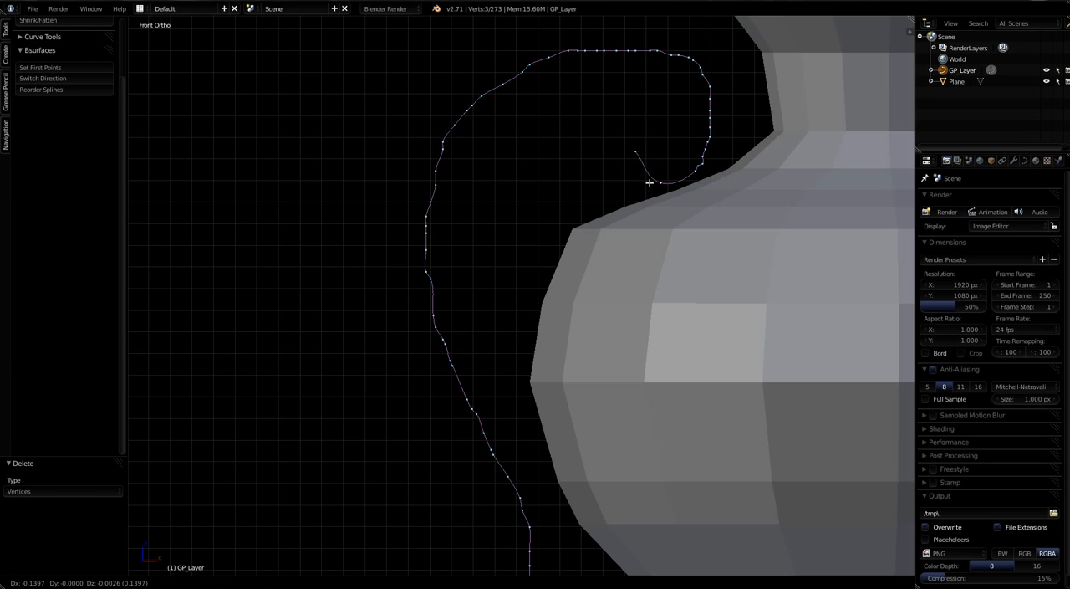
{"action": "left_click", "coordinate": [660, 187]}
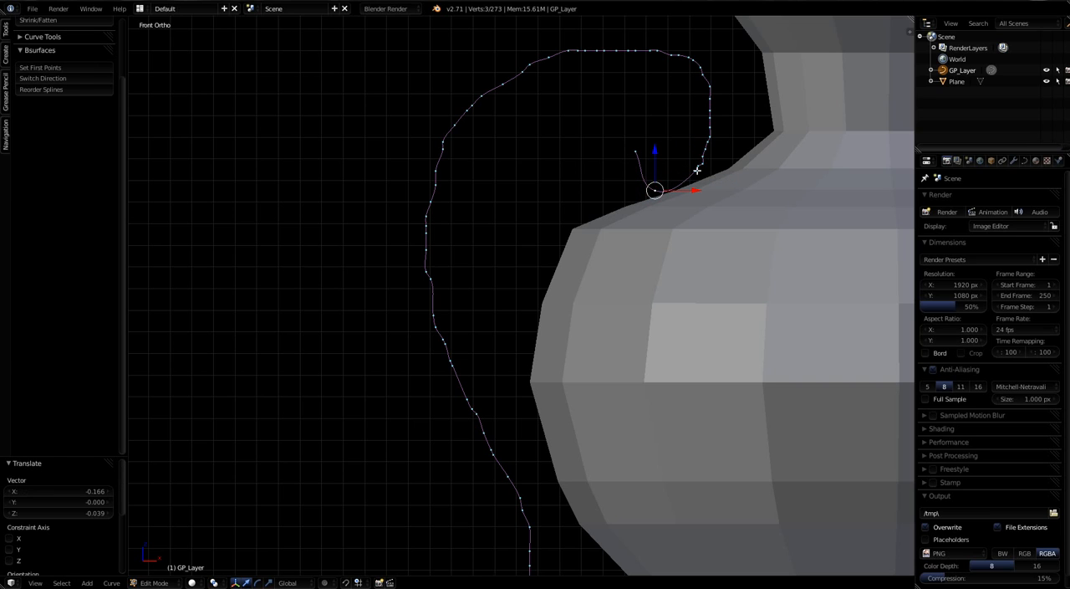
{"action": "key", "text": "g"}
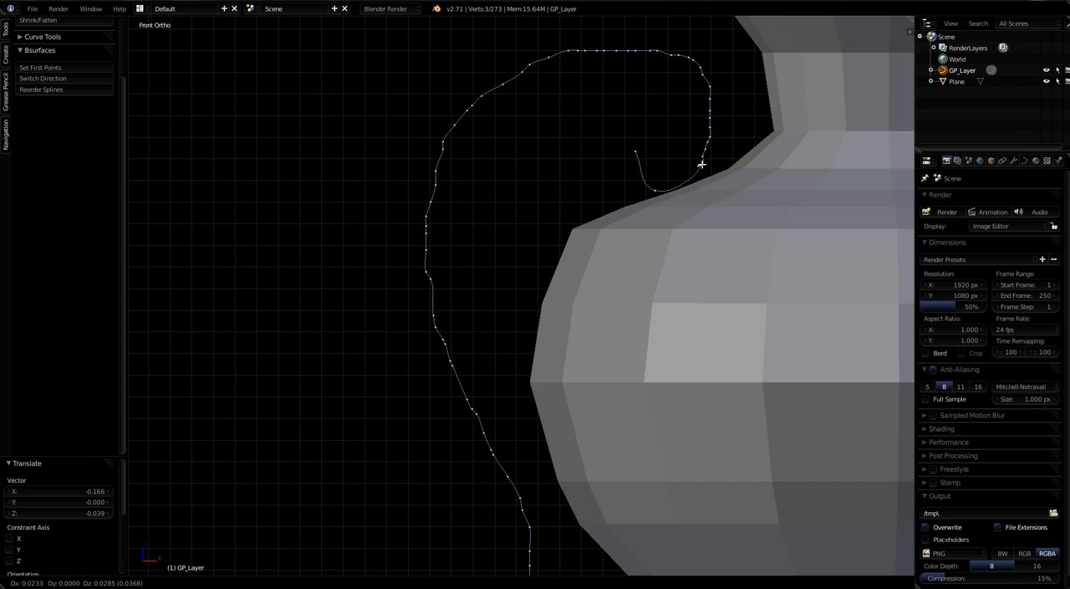
{"action": "left_click", "coordinate": [702, 165]}
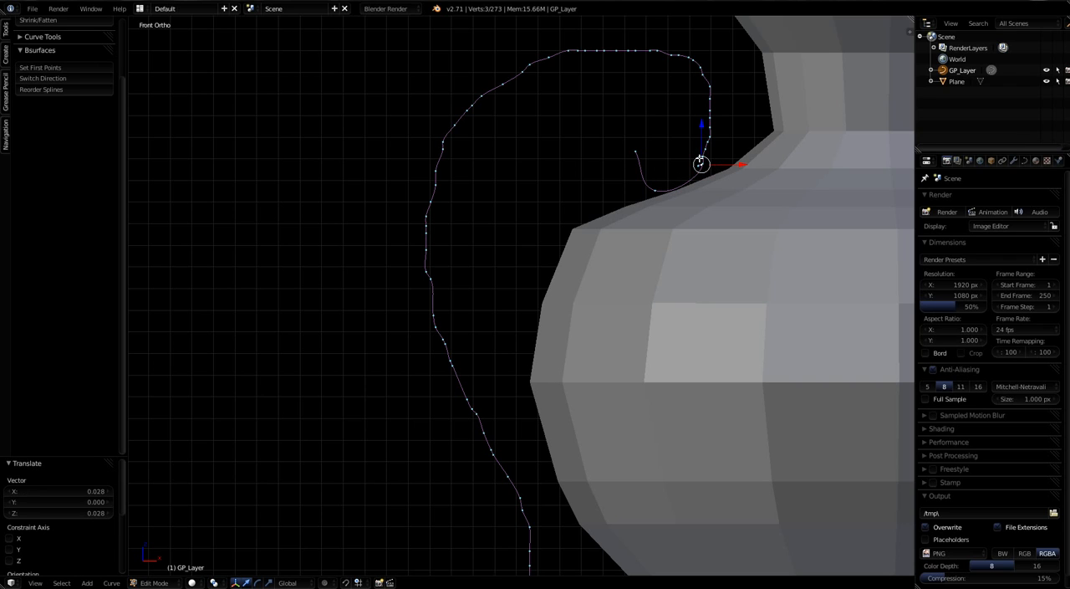
Step: Move the next control point above it on the curl slightly upward along Z
{"action": "right_click", "coordinate": [698, 162]}
{"action": "left_click_drag", "start_coordinate": [697, 137], "coordinate": [702, 123]}
{"action": "right_click", "coordinate": [705, 166]}
Step: Delete the control points along the side of the upper curl facing the vase's neck
{"action": "key", "text": "a"}
{"action": "key", "text": "b"}
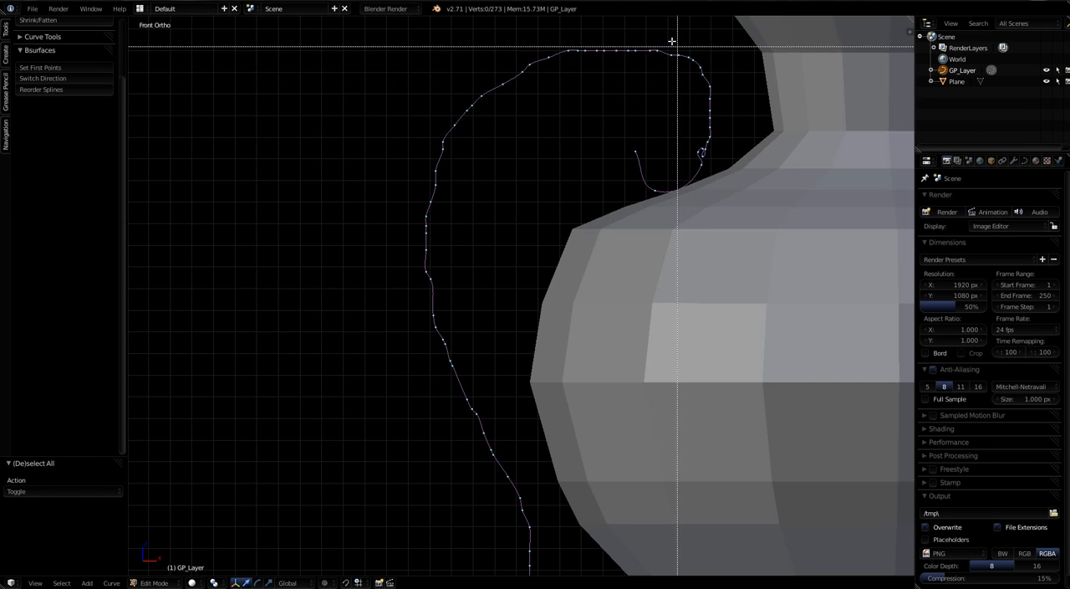
{"action": "left_click_drag", "start_coordinate": [685, 45], "coordinate": [728, 160]}
{"action": "key", "text": "x"}
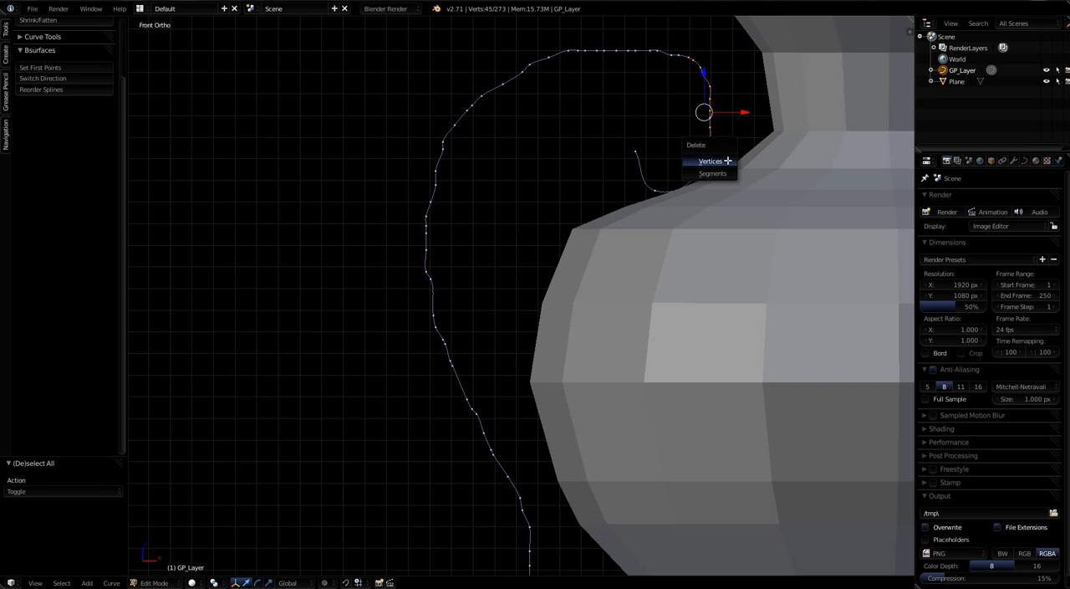
{"action": "left_click", "coordinate": [727, 160]}
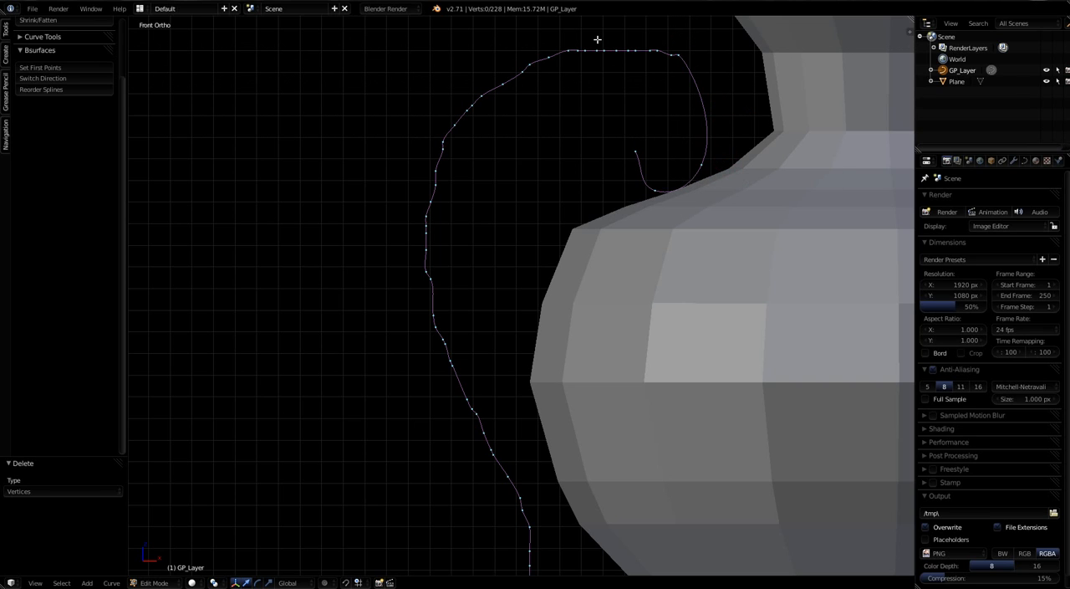
Step: Delete the row of control points along the flat crest of the handle curve
{"action": "key", "text": "b"}
{"action": "left_click_drag", "start_coordinate": [564, 32], "coordinate": [672, 80]}
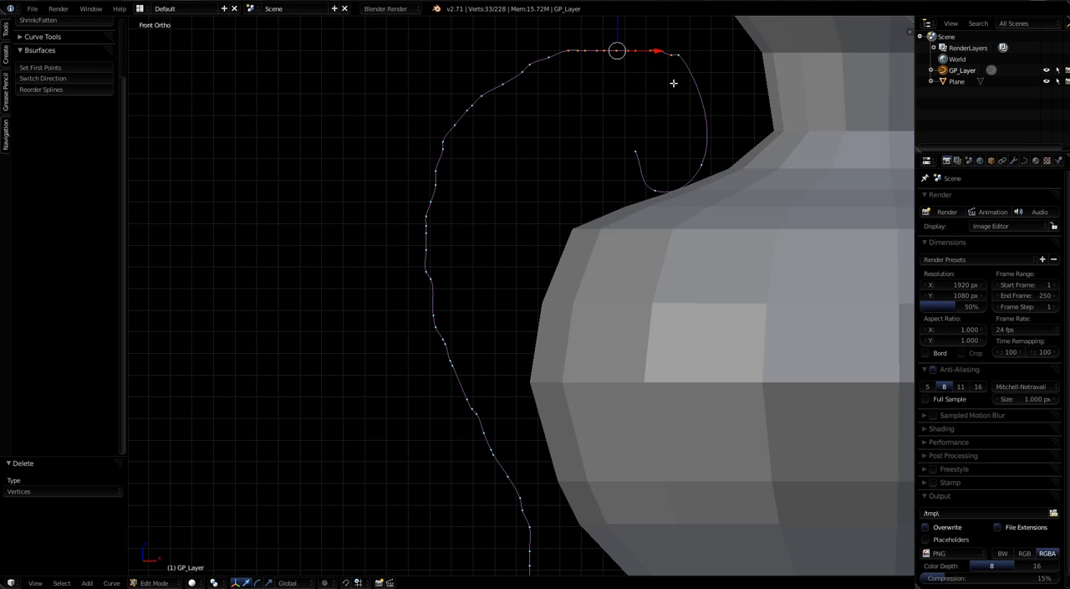
{"action": "key", "text": "x"}
{"action": "left_click", "coordinate": [669, 86]}
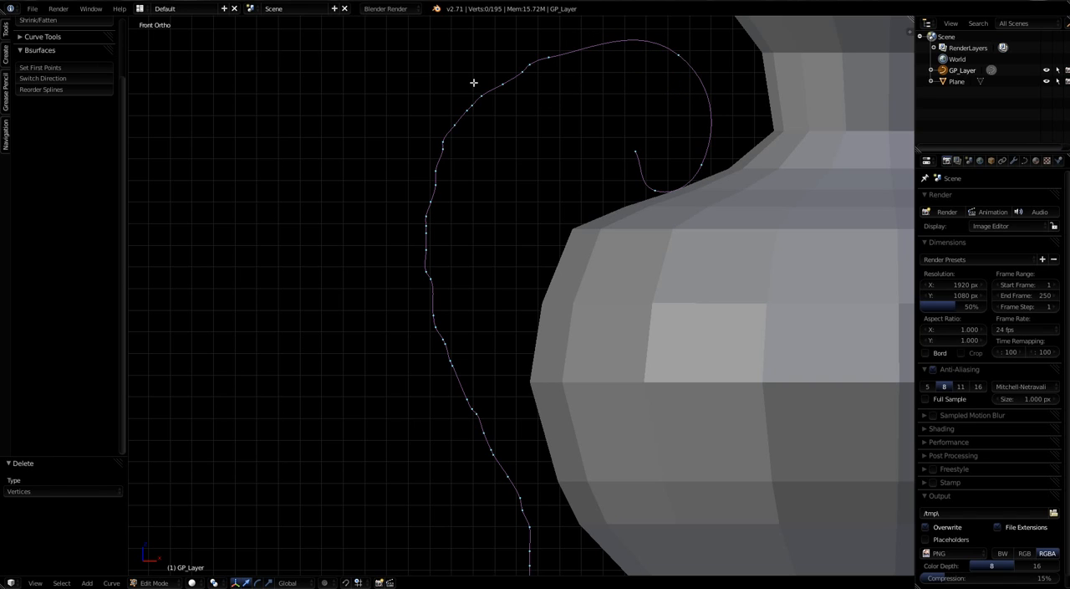
Step: Delete the control points along the handle's upper outer bend, from just below the crest down to its widest part
{"action": "key", "text": "a"}
{"action": "key", "text": "a"}
{"action": "key", "text": "b"}
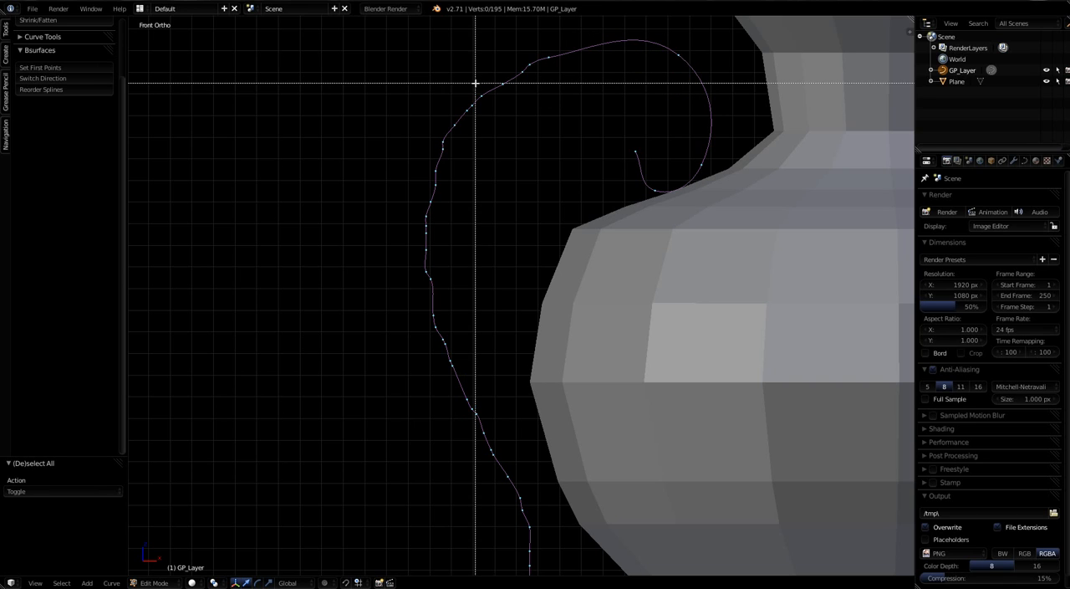
{"action": "left_click_drag", "start_coordinate": [392, 61], "coordinate": [541, 233]}
{"action": "key", "text": "x"}
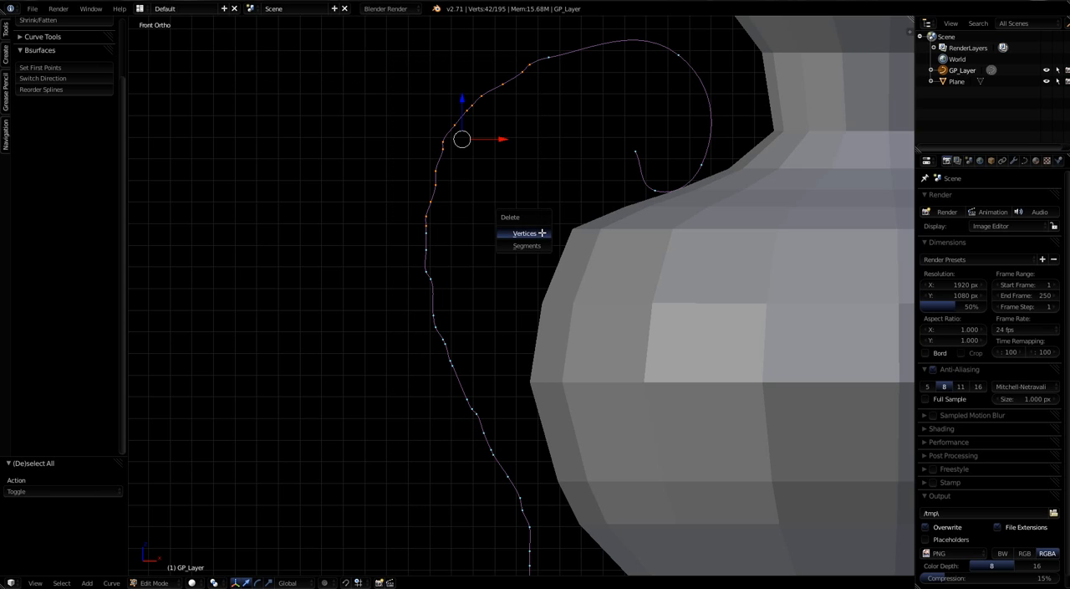
{"action": "left_click", "coordinate": [540, 233]}
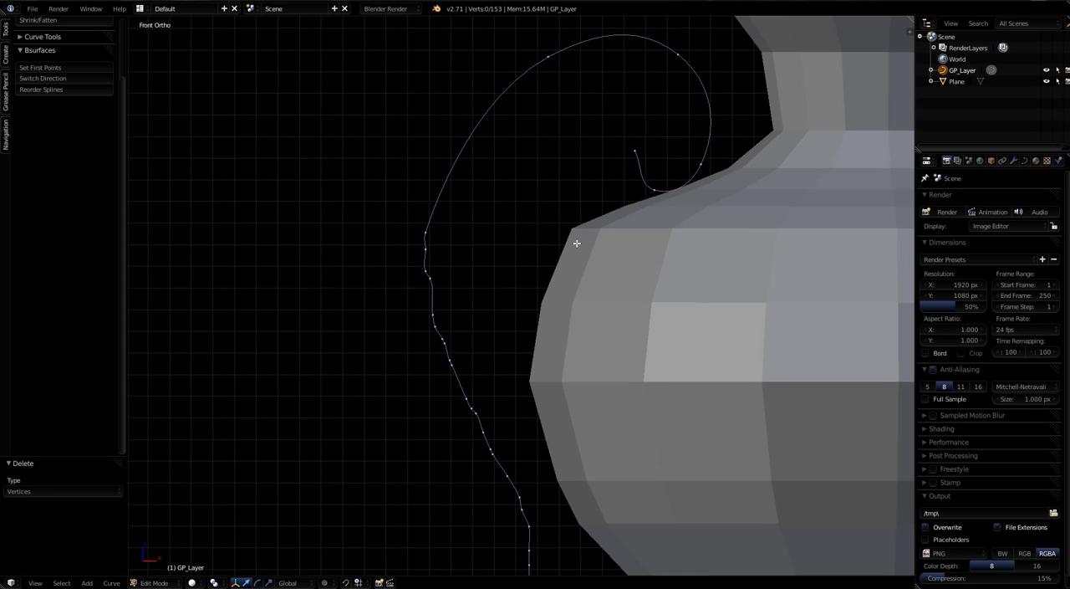
Step: Delete the control points along the handle's middle diagonal stretch, between the upper outer bend and the lower bend
{"action": "middle_click_drag", "start_coordinate": [574, 239], "coordinate": [573, 105], "text": "shift"}
{"action": "key", "text": "b"}
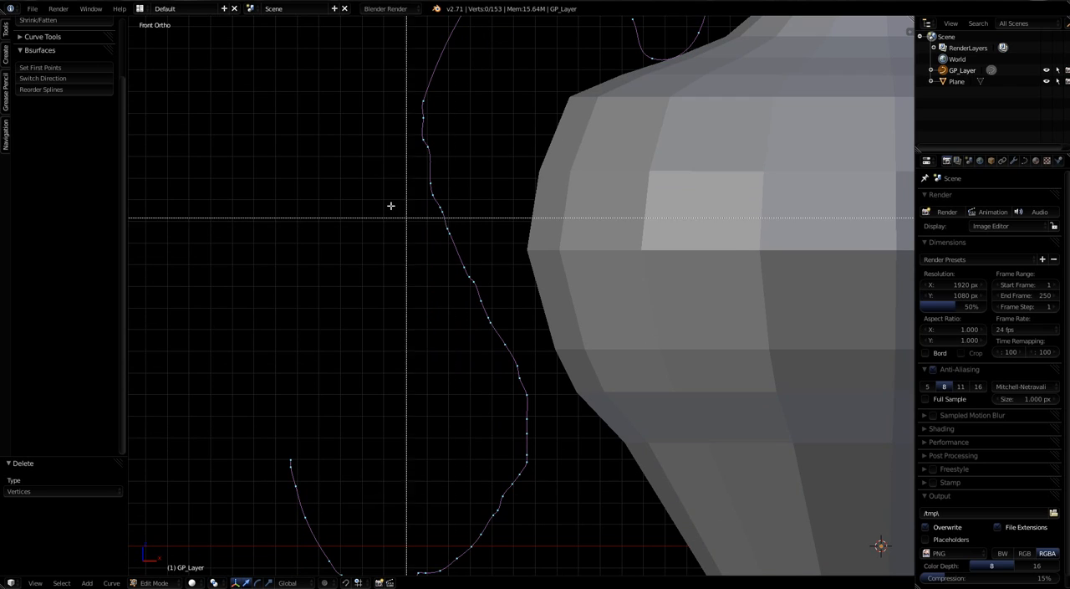
{"action": "left_click_drag", "start_coordinate": [395, 110], "coordinate": [531, 359]}
{"action": "key", "text": "x"}
{"action": "left_click", "coordinate": [527, 360]}
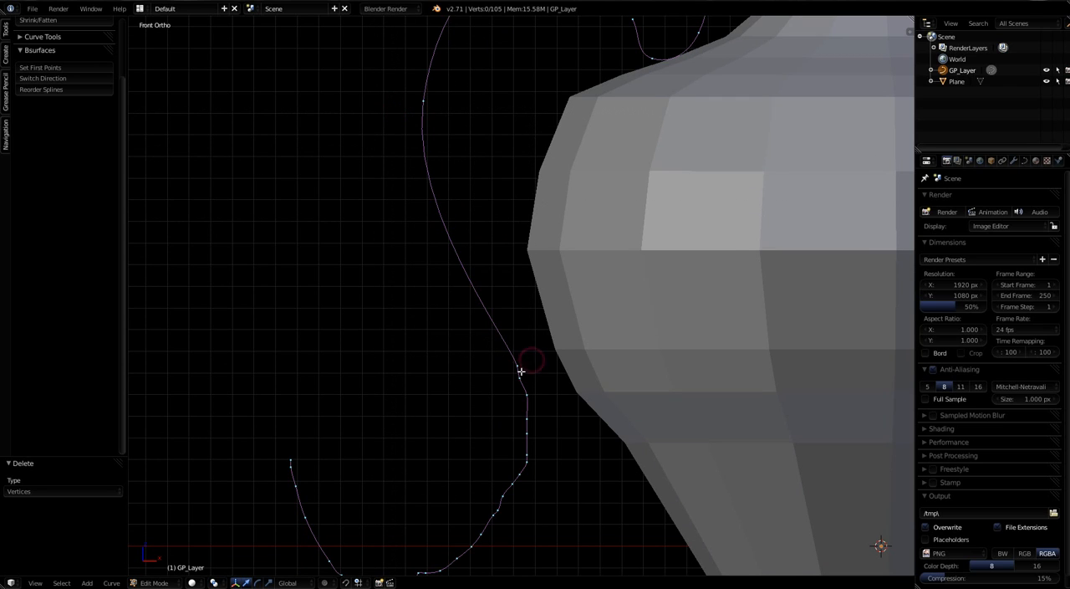
Step: Delete the control points on the vase-facing side of the handle's lower bend
{"action": "middle_click_drag", "start_coordinate": [562, 443], "coordinate": [601, 310], "text": "shift"}
{"action": "key", "text": "b"}
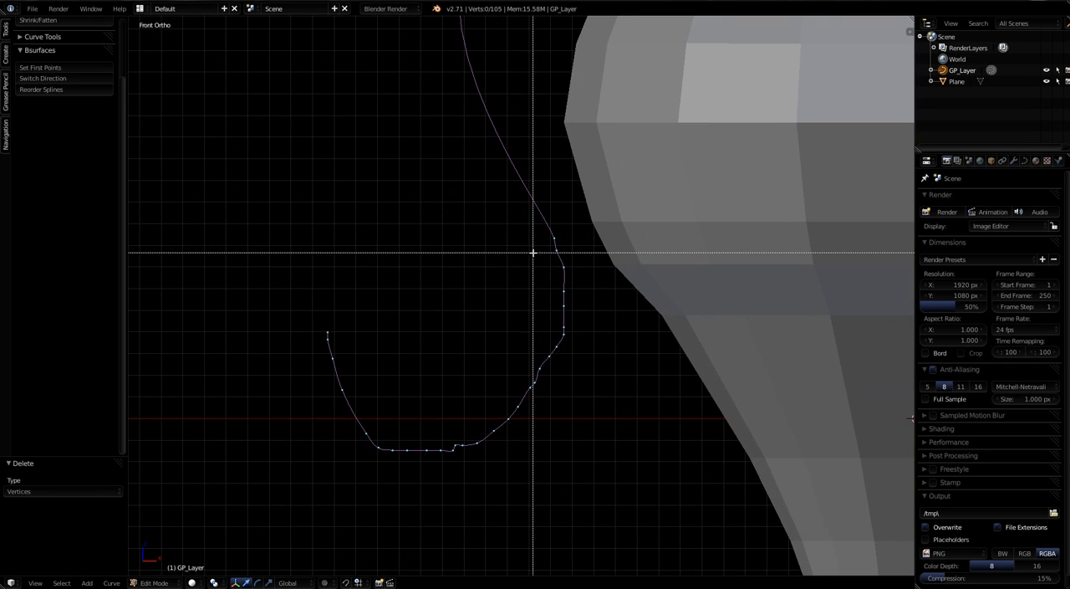
{"action": "left_click_drag", "start_coordinate": [533, 248], "coordinate": [579, 455]}
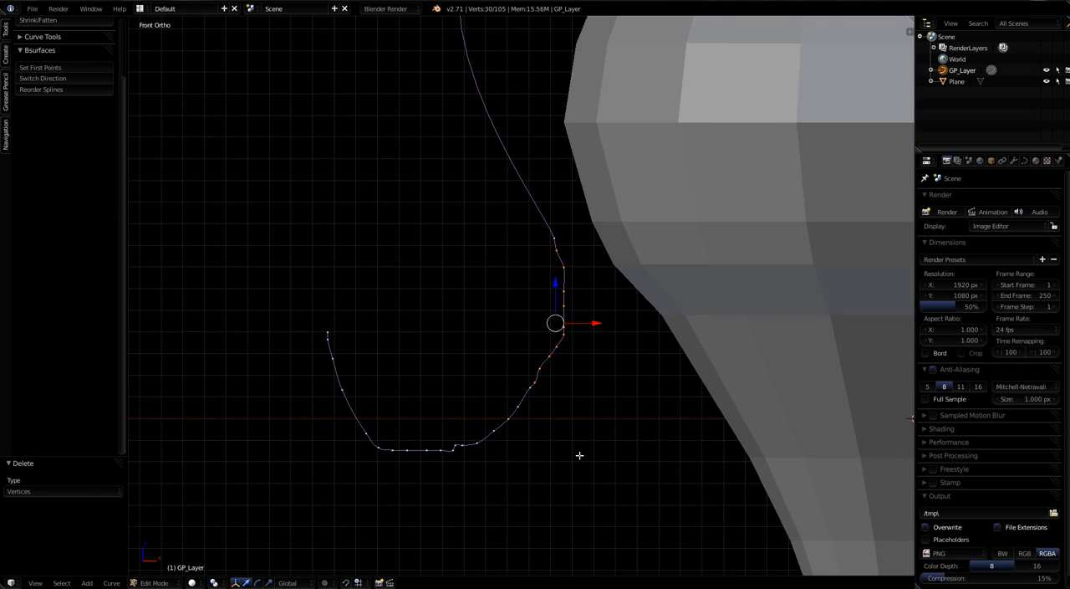
{"action": "key", "text": "x"}
{"action": "left_click", "coordinate": [577, 455]}
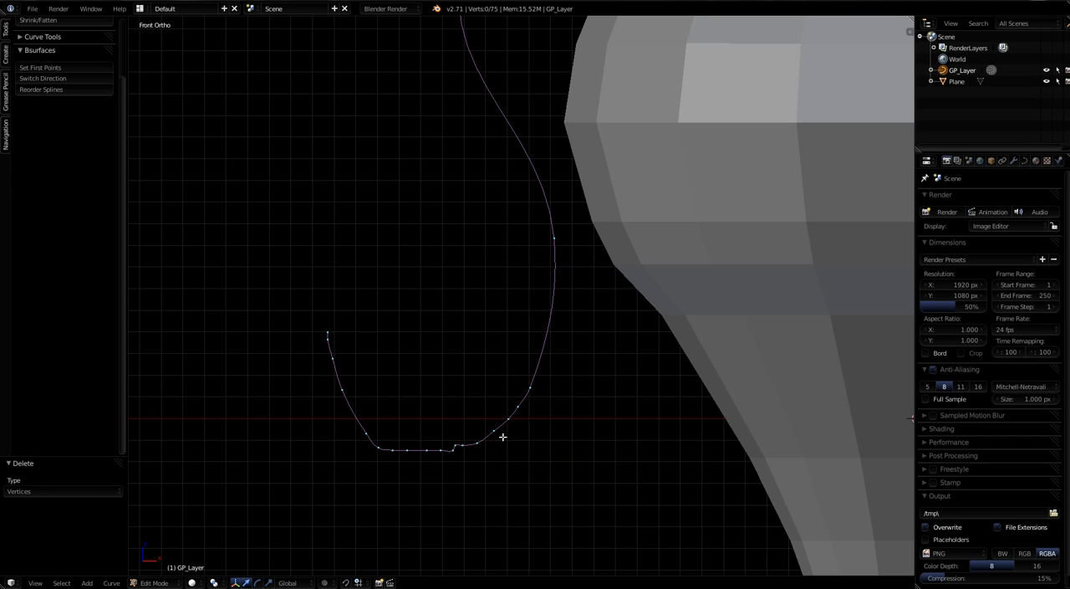
Step: Delete the cluster of control points along the underside of the handle's lower bend, on the vase-facing side
{"action": "key", "text": "b"}
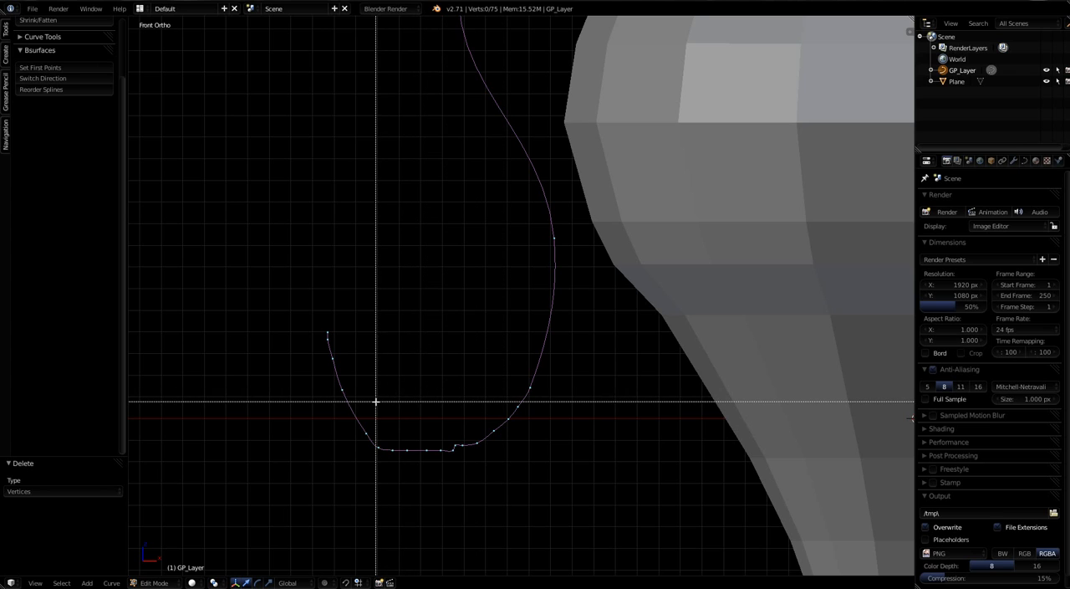
{"action": "left_click_drag", "start_coordinate": [437, 392], "coordinate": [535, 484]}
{"action": "key", "text": "x"}
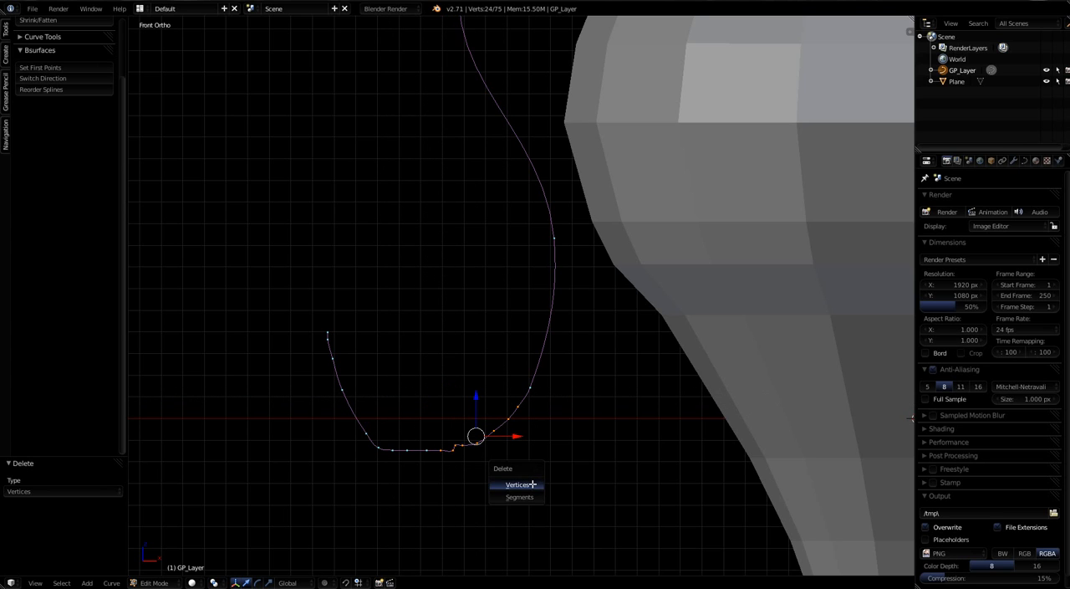
{"action": "left_click", "coordinate": [533, 483]}
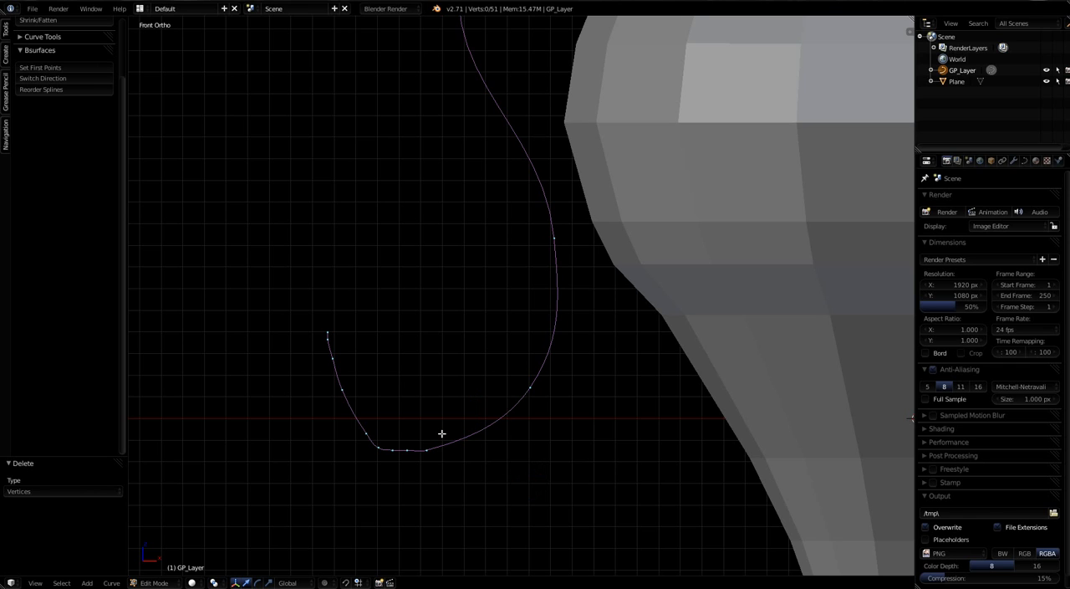
Step: Delete the control points between the bottom of the handle's lower bend and its free end, keeping the end point
{"action": "key", "text": "b"}
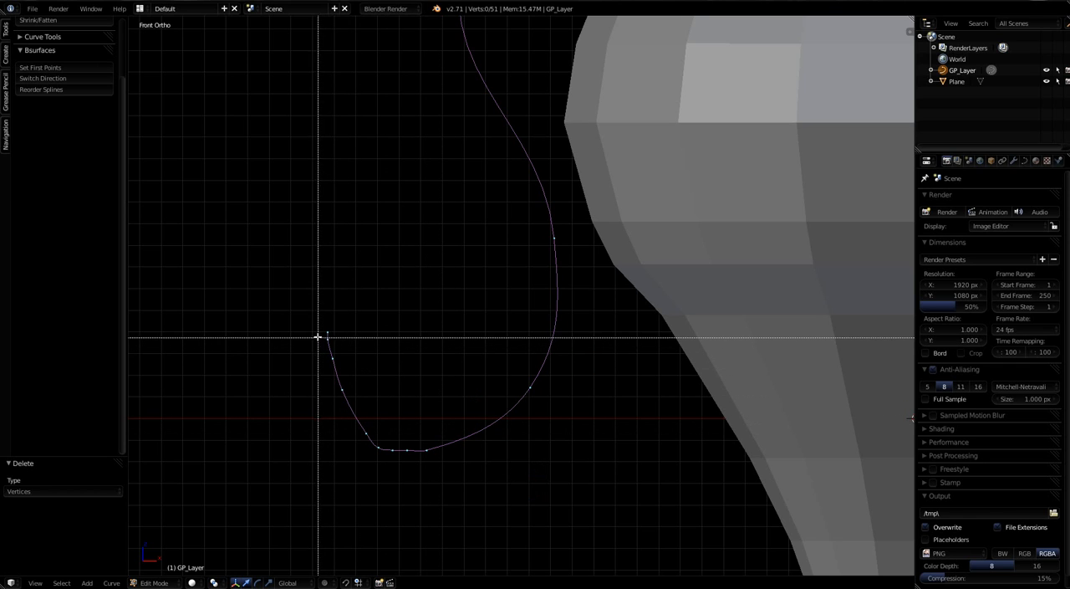
{"action": "left_click_drag", "start_coordinate": [318, 337], "coordinate": [415, 488]}
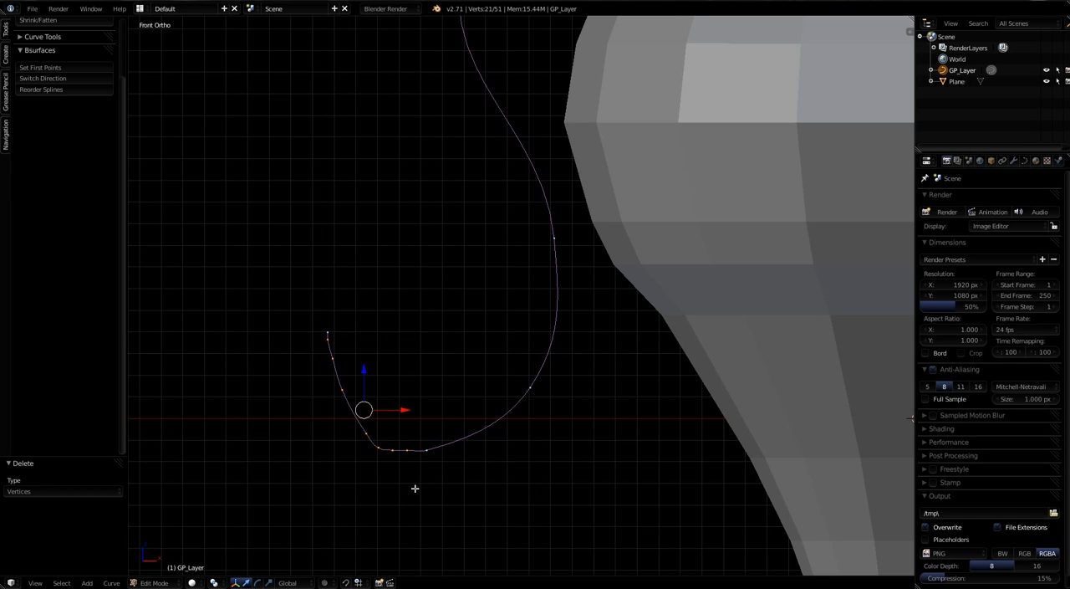
{"action": "key", "text": "x"}
{"action": "left_click", "coordinate": [409, 488]}
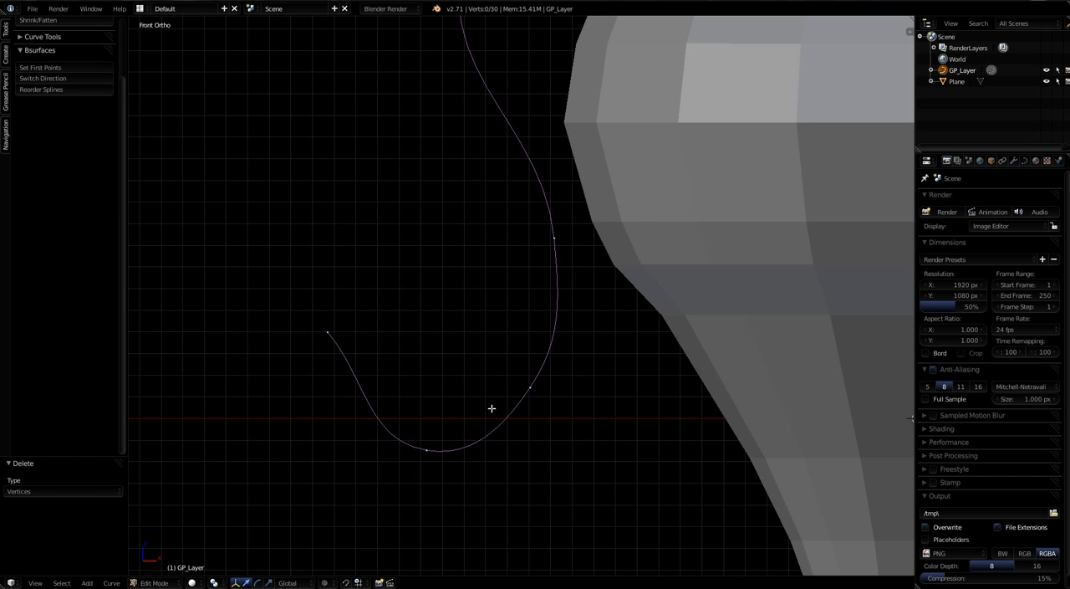
{"action": "scroll", "coordinate": [510, 393], "scroll_direction": "down", "scroll_amount": 3}
{"action": "middle_click_drag", "start_coordinate": [515, 370], "coordinate": [514, 380], "text": "shift"}
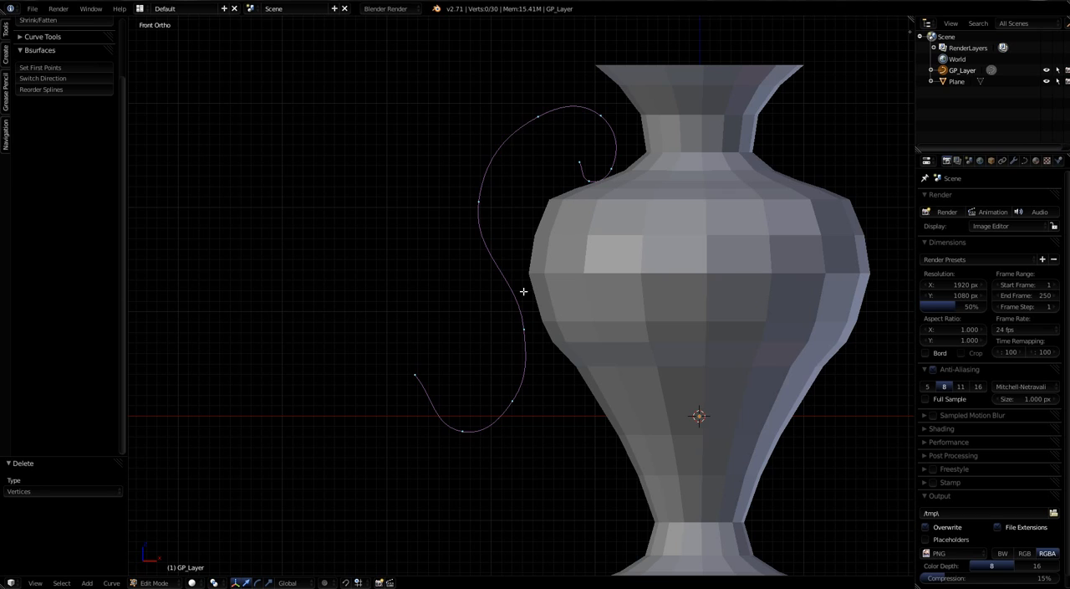
Step: Move the handle's middle point up against the vase's side, and shift the upper loop's outermost and crest points to round it
{"action": "right_click", "coordinate": [526, 332]}
{"action": "key", "text": "g"}
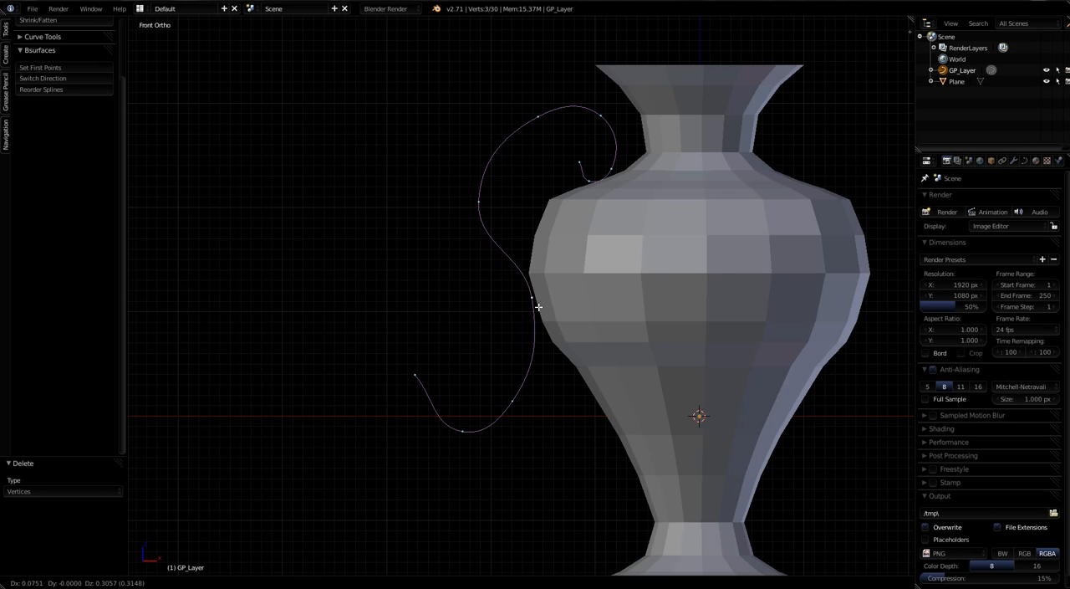
{"action": "left_click", "coordinate": [540, 307]}
{"action": "right_click", "coordinate": [482, 205]}
{"action": "key", "text": "g"}
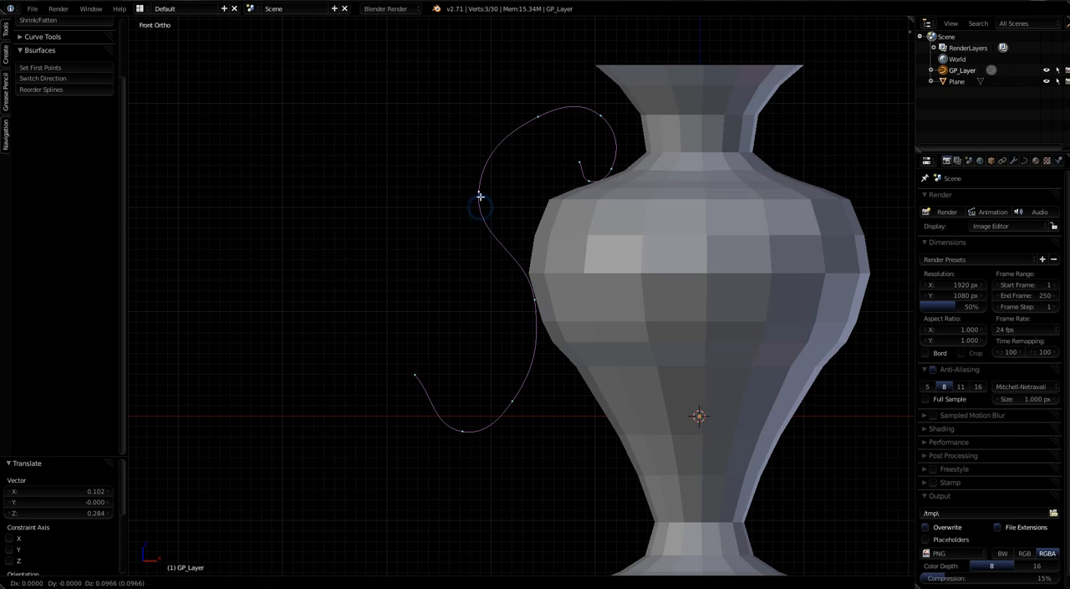
{"action": "left_click", "coordinate": [485, 191]}
{"action": "right_click", "coordinate": [538, 114]}
{"action": "key", "text": "g"}
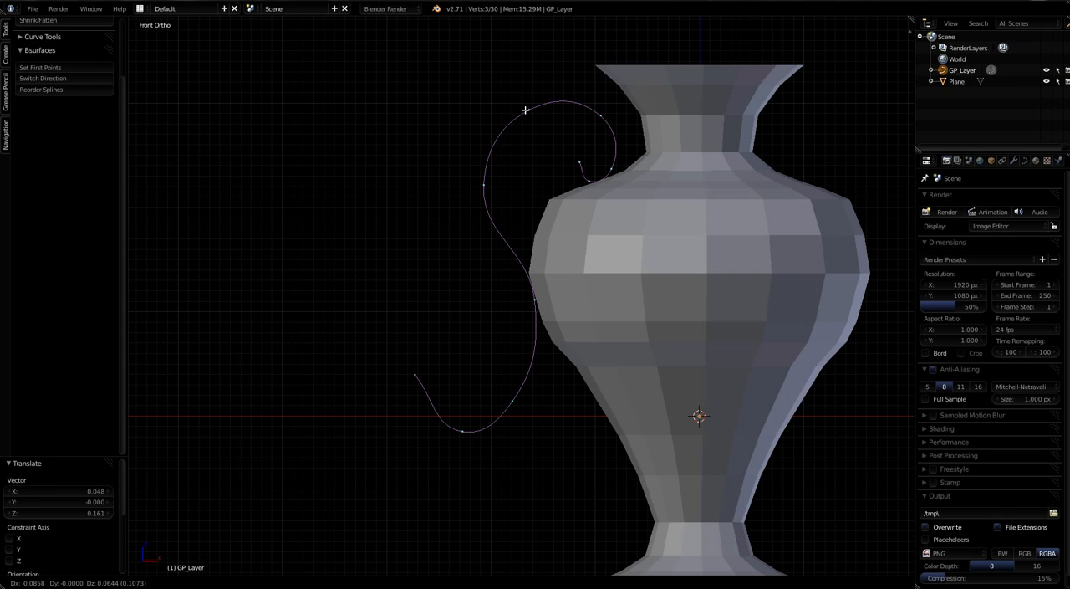
{"action": "left_click", "coordinate": [521, 110]}
Step: Shift the lower loop's two bottom points toward the vase, and raise the free end point to about the height of the handle's middle point
{"action": "right_click", "coordinate": [511, 402]}
{"action": "key", "text": "g"}
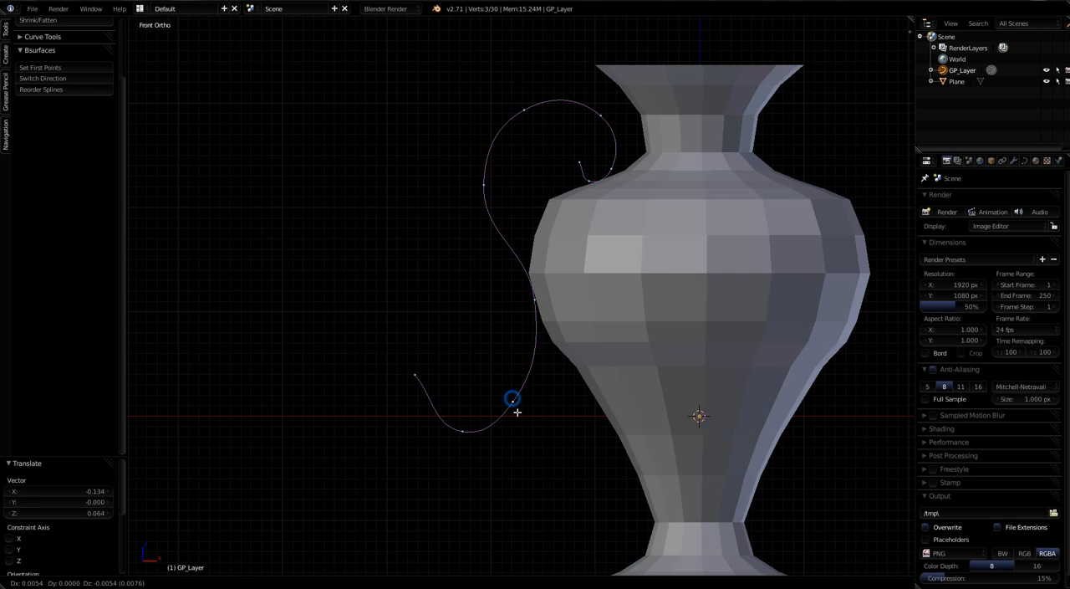
{"action": "left_click", "coordinate": [544, 413]}
{"action": "right_click", "coordinate": [463, 430]}
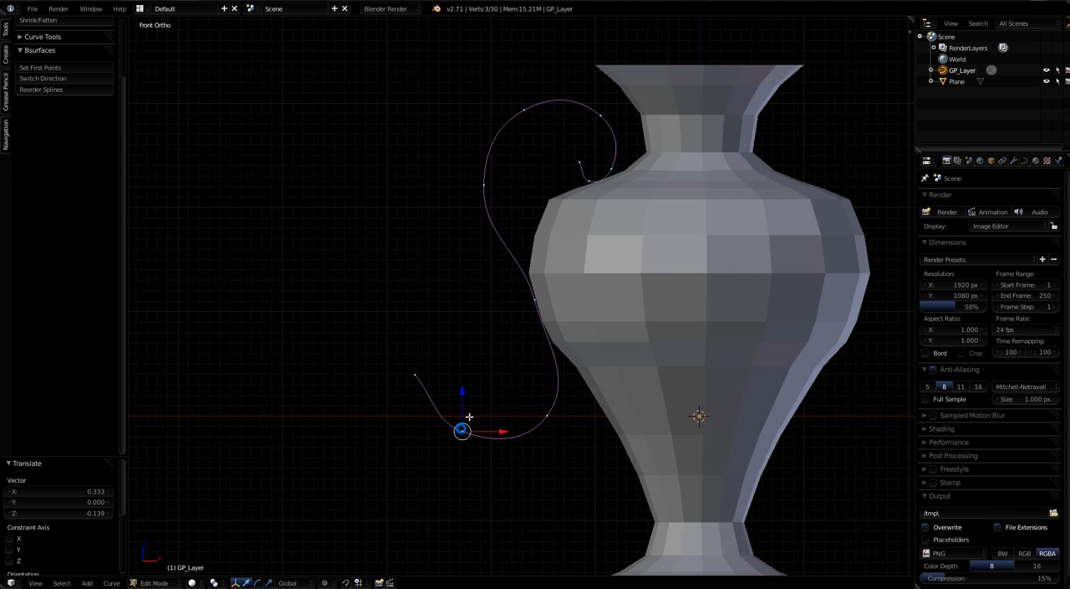
{"action": "key", "text": "g"}
{"action": "left_click", "coordinate": [492, 407]}
{"action": "right_click", "coordinate": [413, 374]}
{"action": "key", "text": "g"}
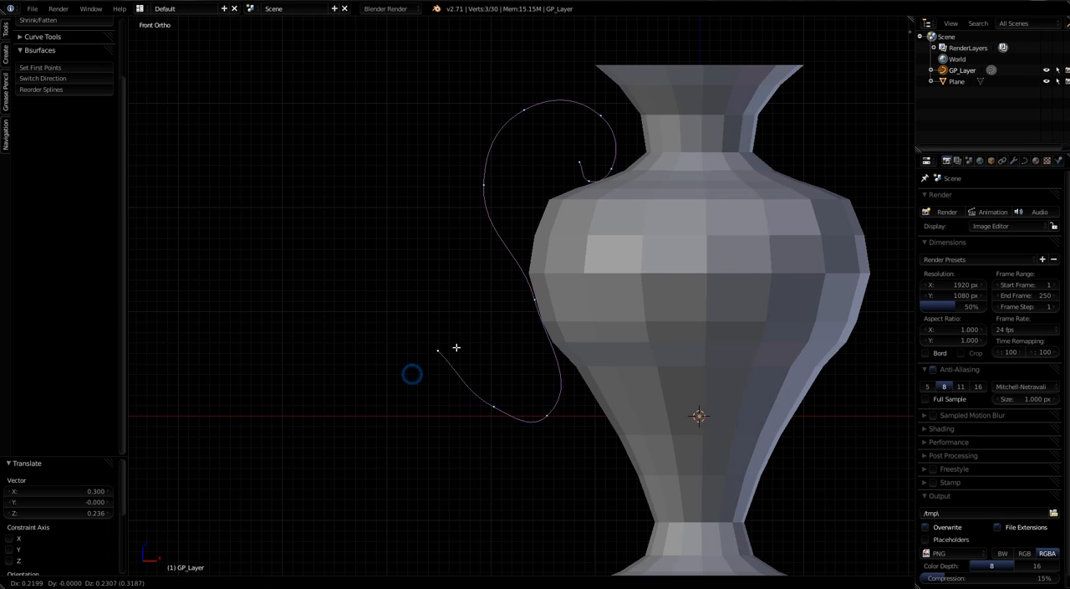
{"action": "left_click", "coordinate": [506, 297]}
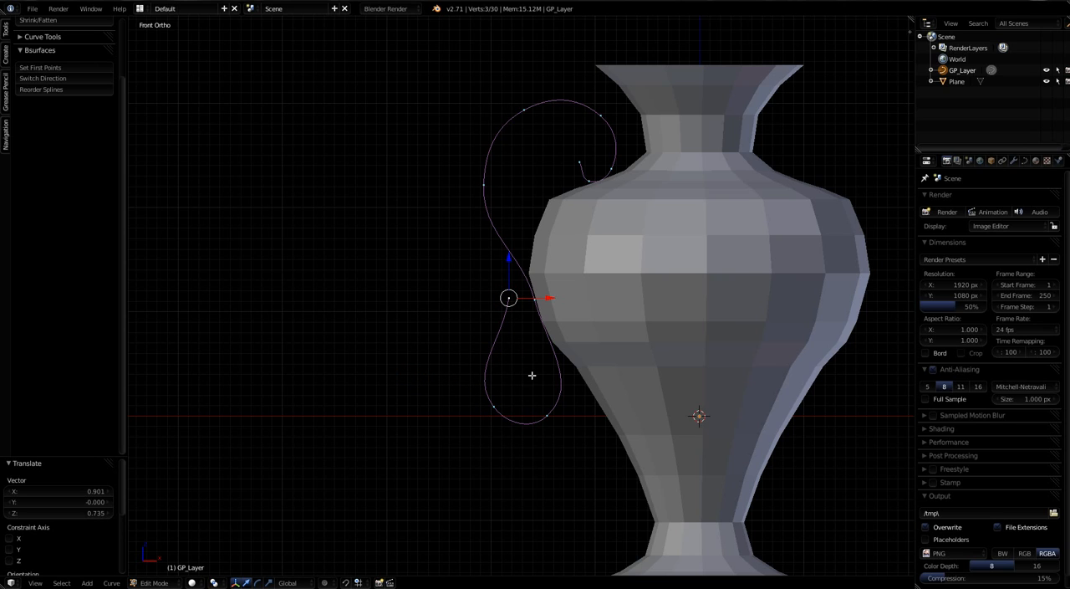
{"action": "scroll", "coordinate": [596, 394], "scroll_direction": "down", "scroll_amount": 2}
{"action": "scroll", "coordinate": [598, 387], "scroll_direction": "up", "scroll_amount": 2}
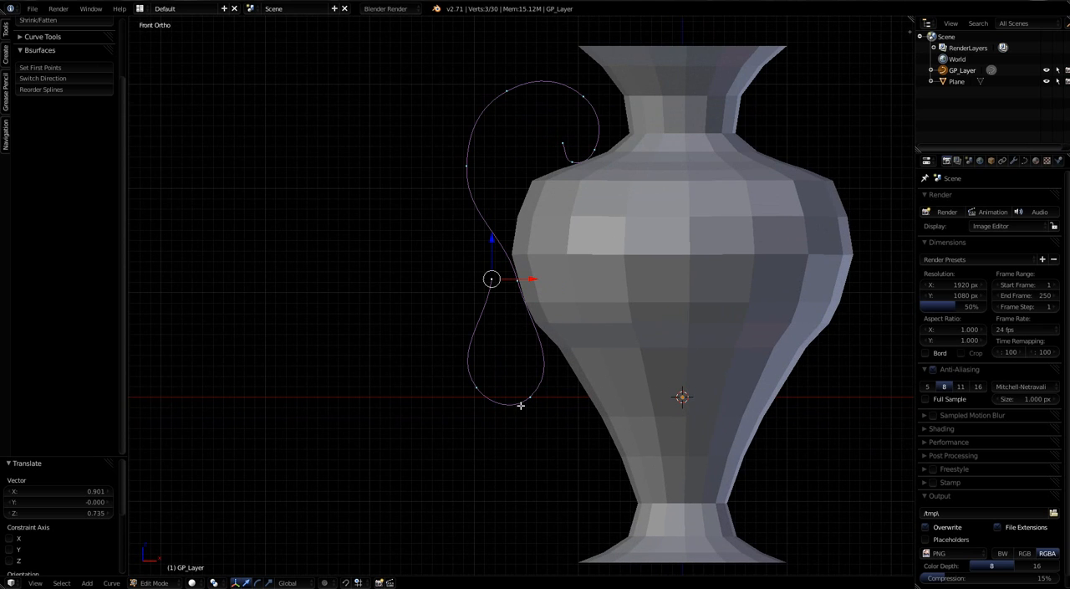
Step: Duplicate the whole handle curve and offset the copy about 0.086 along the Y axis in the left view
{"action": "key", "text": "a"}
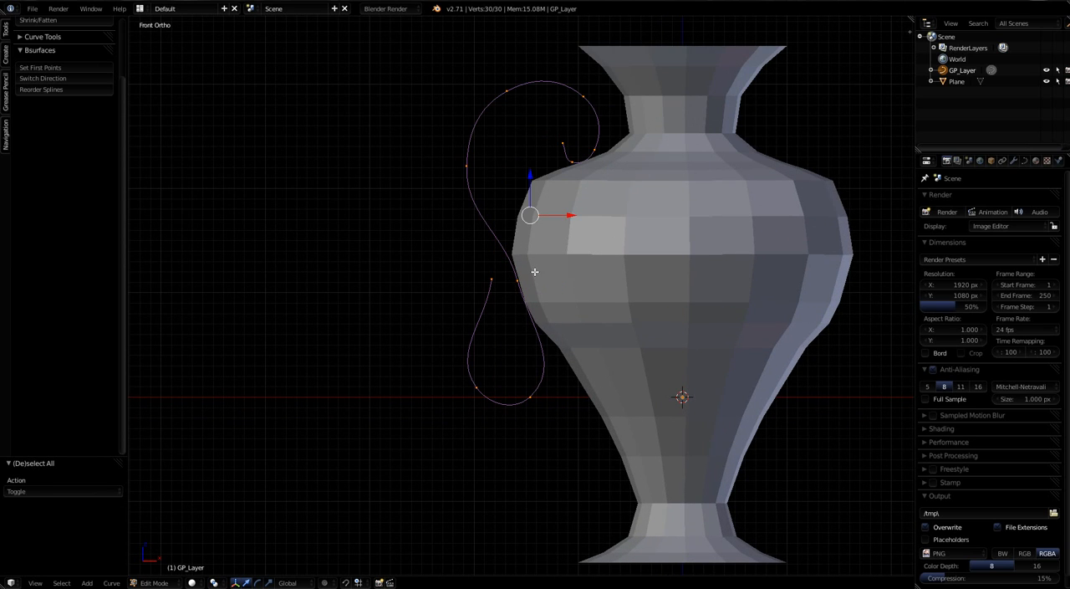
{"action": "key", "text": "KP_3"}
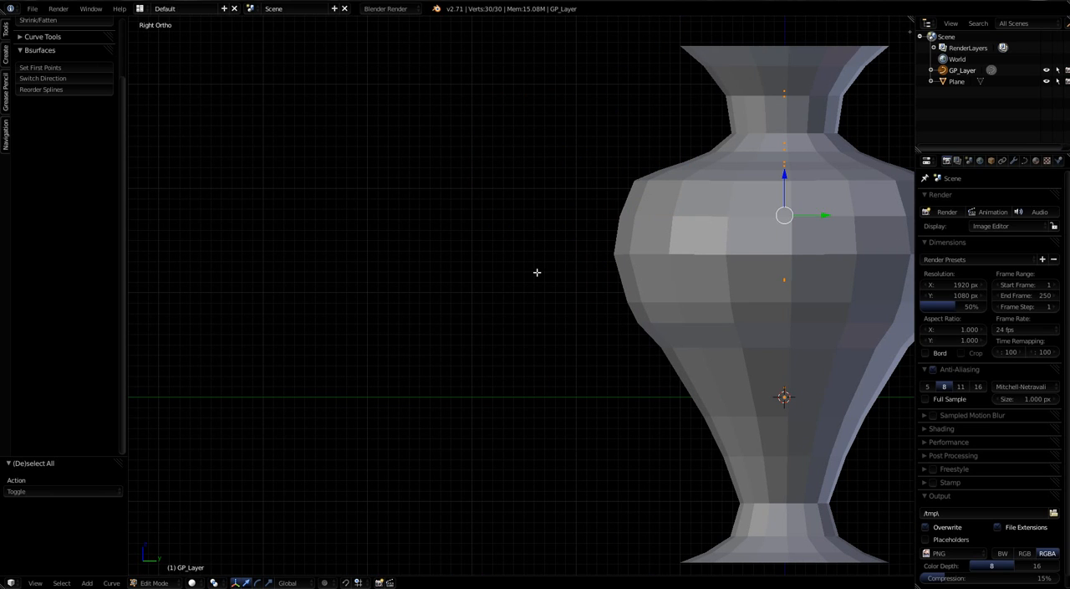
{"action": "key", "text": "ctrl+KP_3"}
{"action": "middle_click_drag", "start_coordinate": [378, 266], "coordinate": [576, 268], "text": "shift"}
{"action": "scroll", "coordinate": [560, 234], "scroll_direction": "down", "scroll_amount": 2}
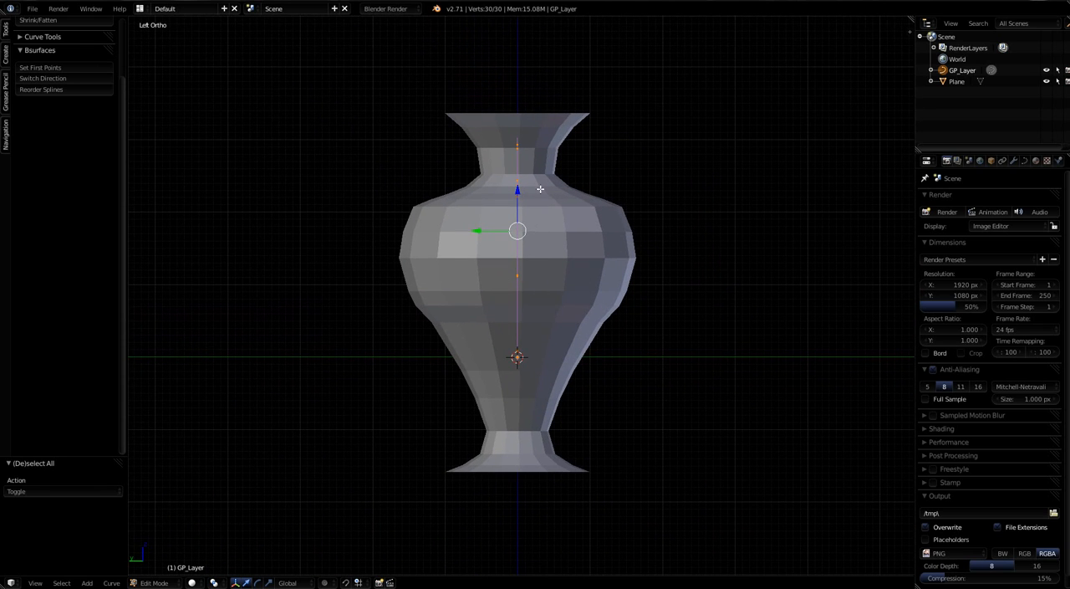
{"action": "scroll", "coordinate": [540, 189], "scroll_direction": "up", "scroll_amount": 2}
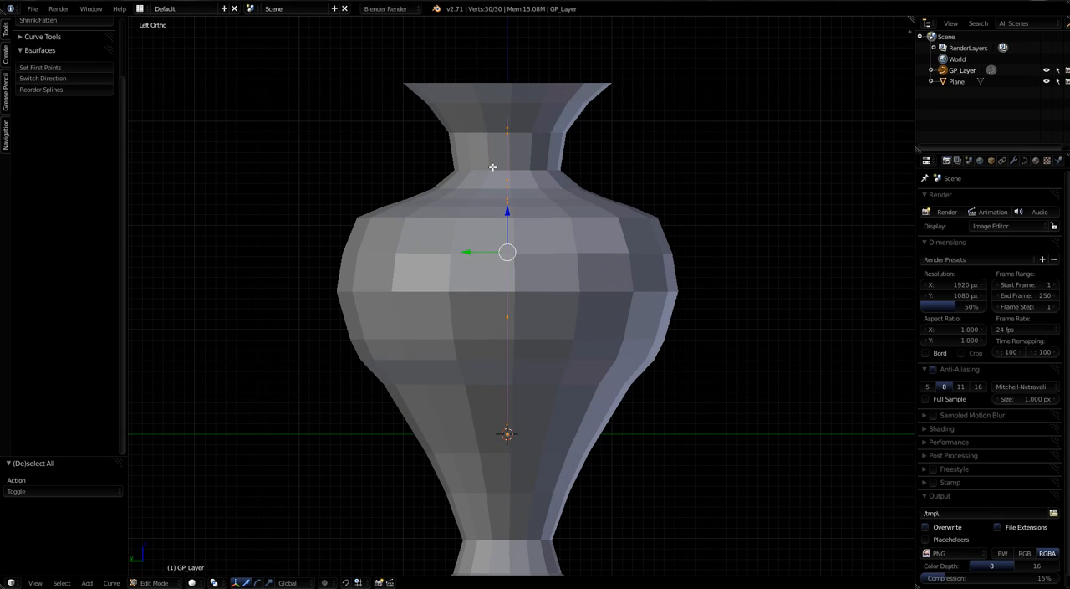
{"action": "left_click", "coordinate": [1024, 161]}
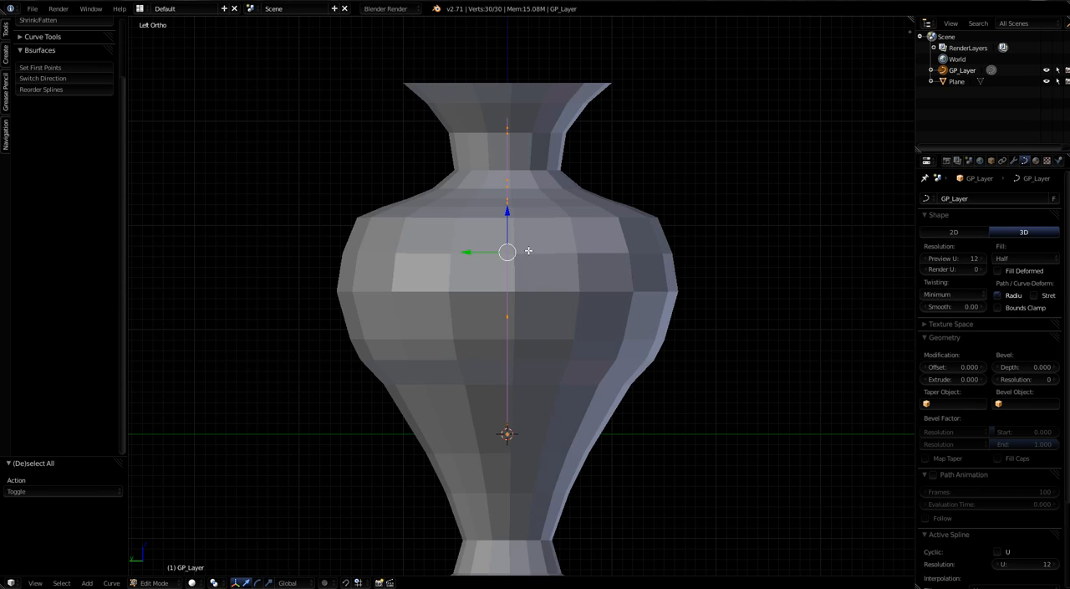
{"action": "key", "text": "shift+d"}
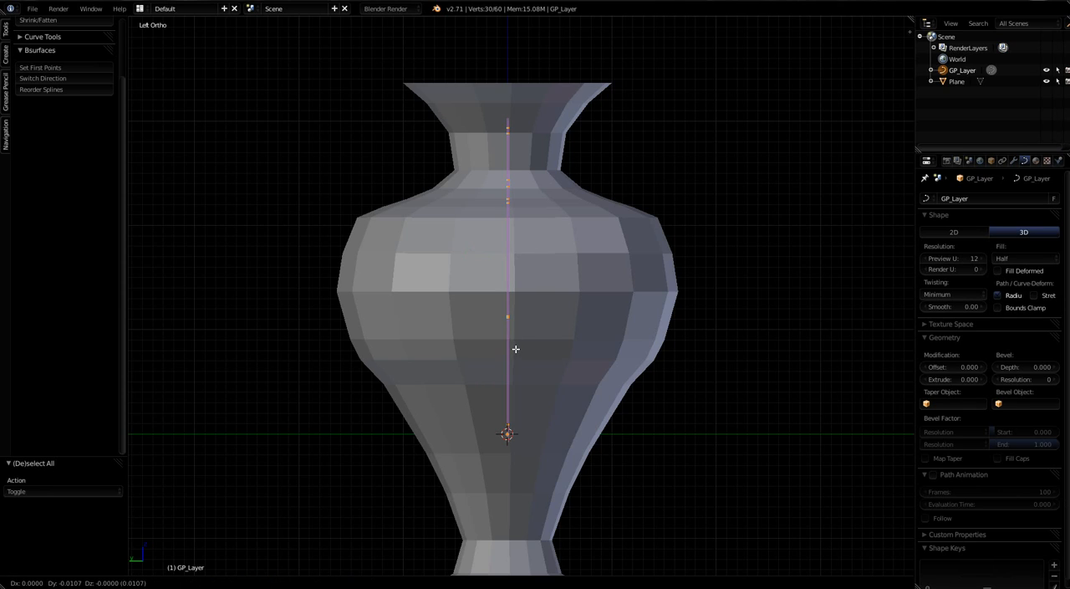
{"action": "key", "text": "y"}
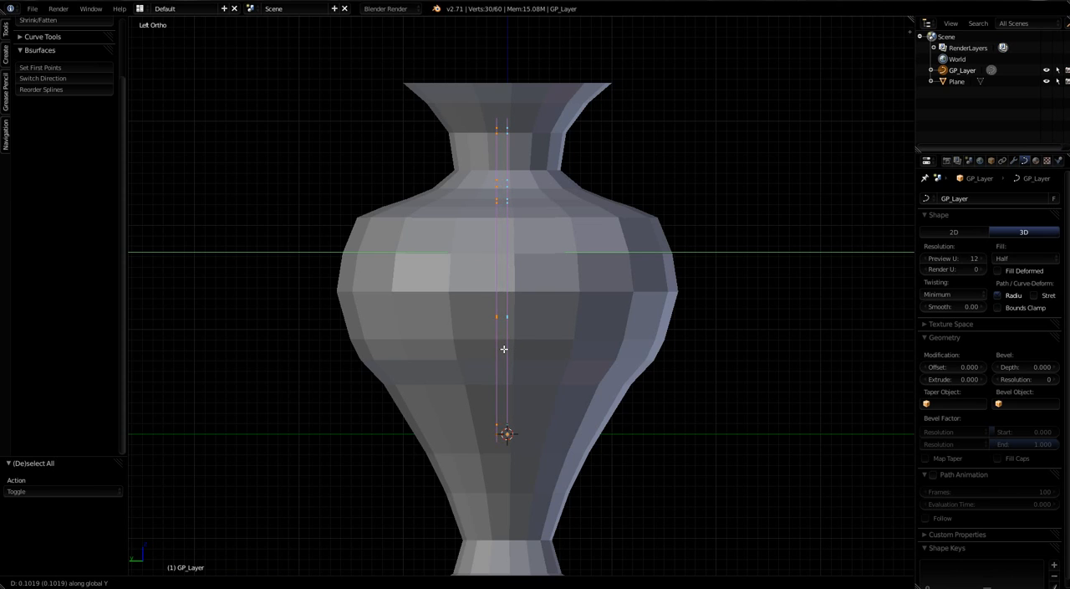
{"action": "left_click", "coordinate": [505, 348]}
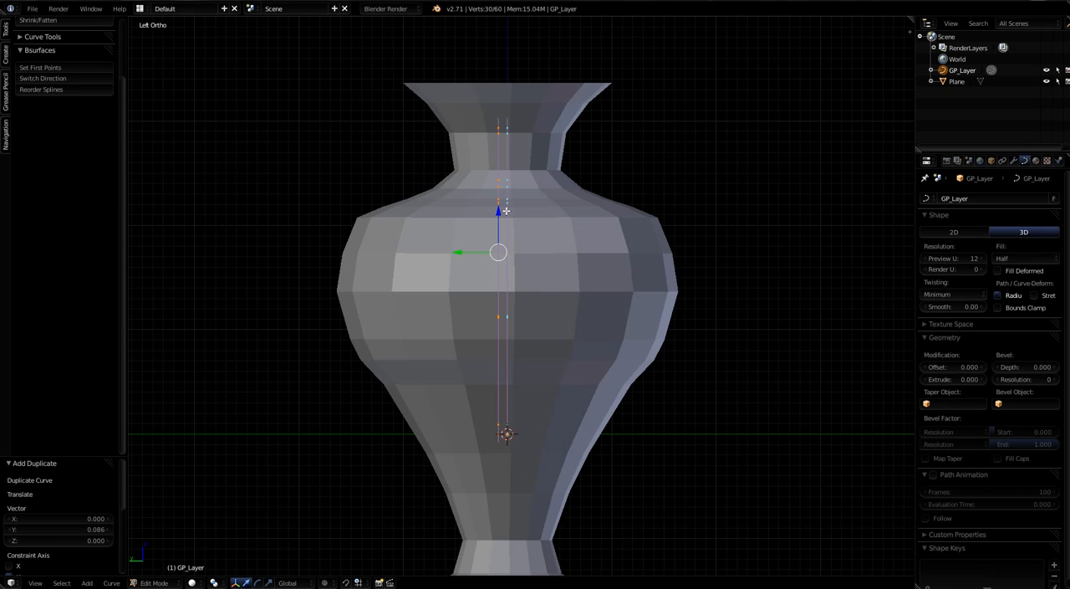
Step: Select both handle curves and shift them about -0.064 along the Y axis to centre them on the vase
{"action": "key", "text": "a"}
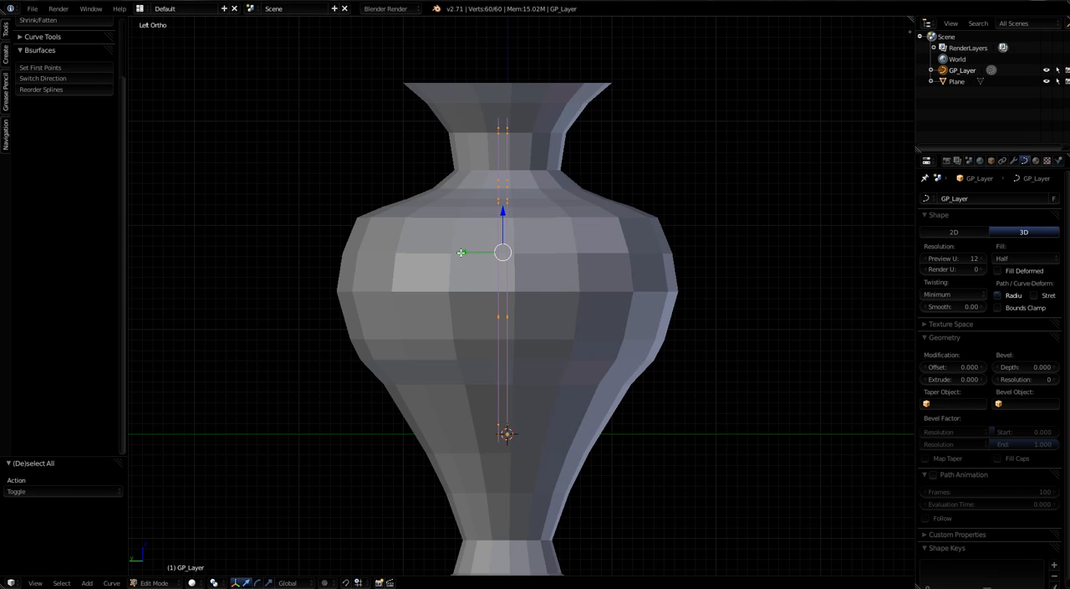
{"action": "left_click_drag", "start_coordinate": [460, 253], "coordinate": [467, 252]}
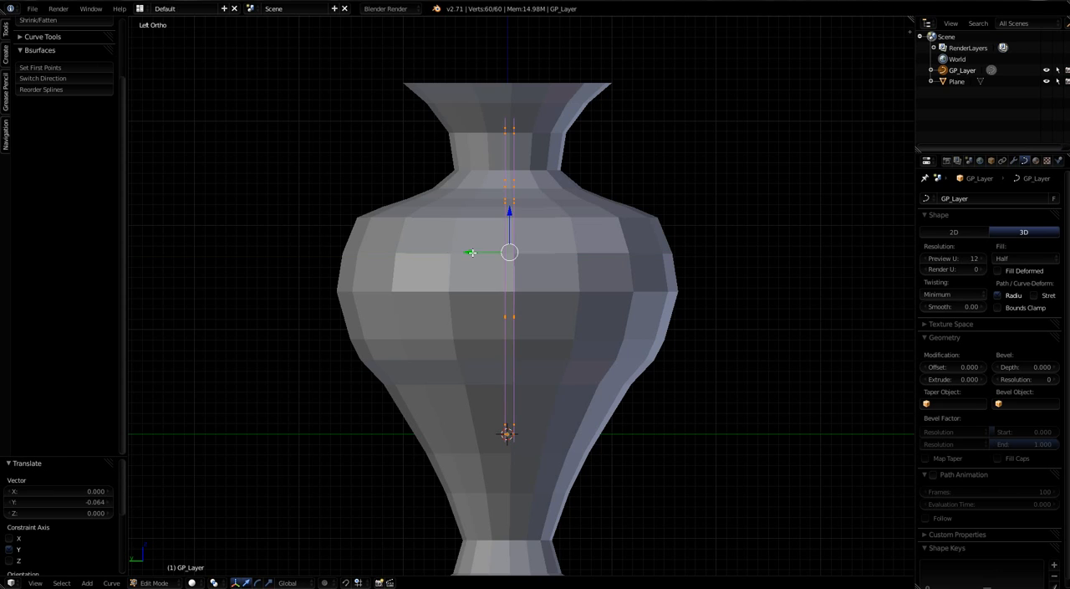
{"action": "middle_click_drag", "start_coordinate": [600, 398], "coordinate": [501, 397]}
{"action": "scroll", "coordinate": [488, 245], "scroll_direction": "up", "scroll_amount": 2}
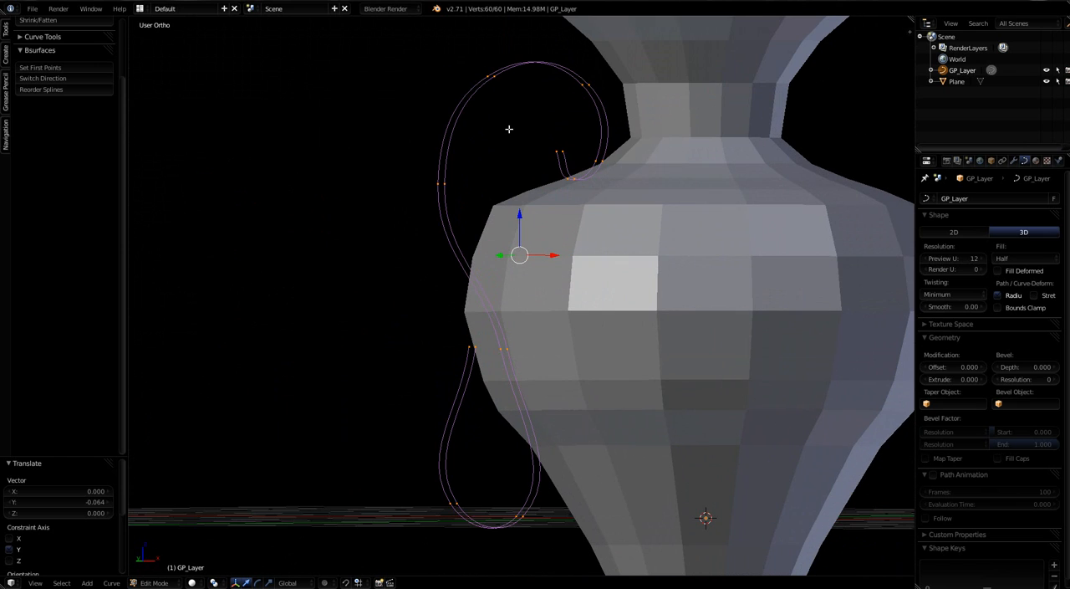
{"action": "scroll", "coordinate": [455, 387], "scroll_direction": "down", "scroll_amount": 2}
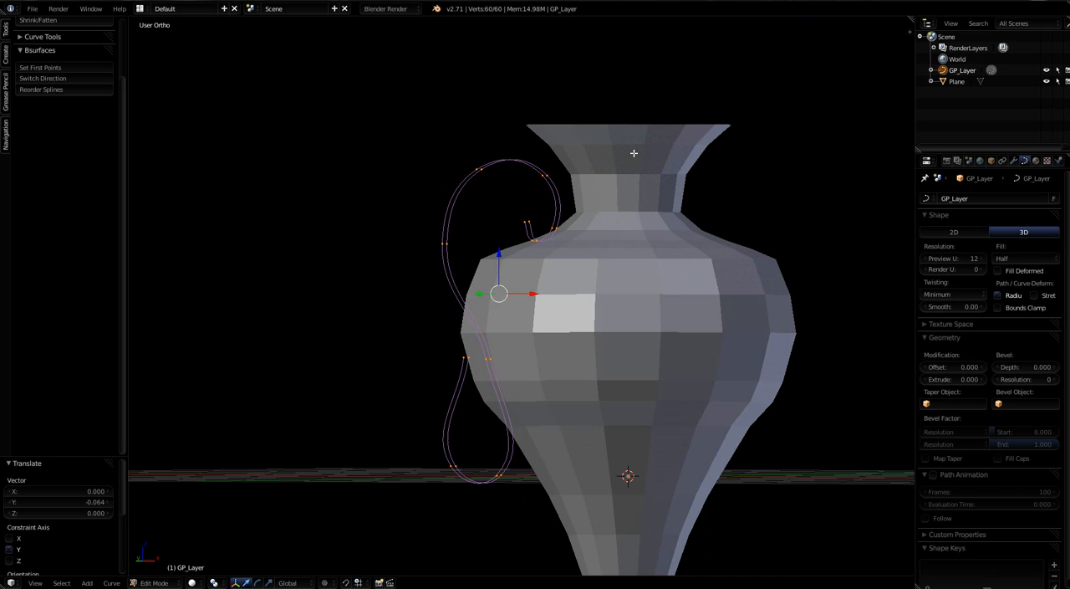
{"action": "scroll", "coordinate": [616, 330], "scroll_direction": "down", "scroll_amount": 3}
{"action": "middle_click_drag", "start_coordinate": [621, 413], "coordinate": [640, 435]}
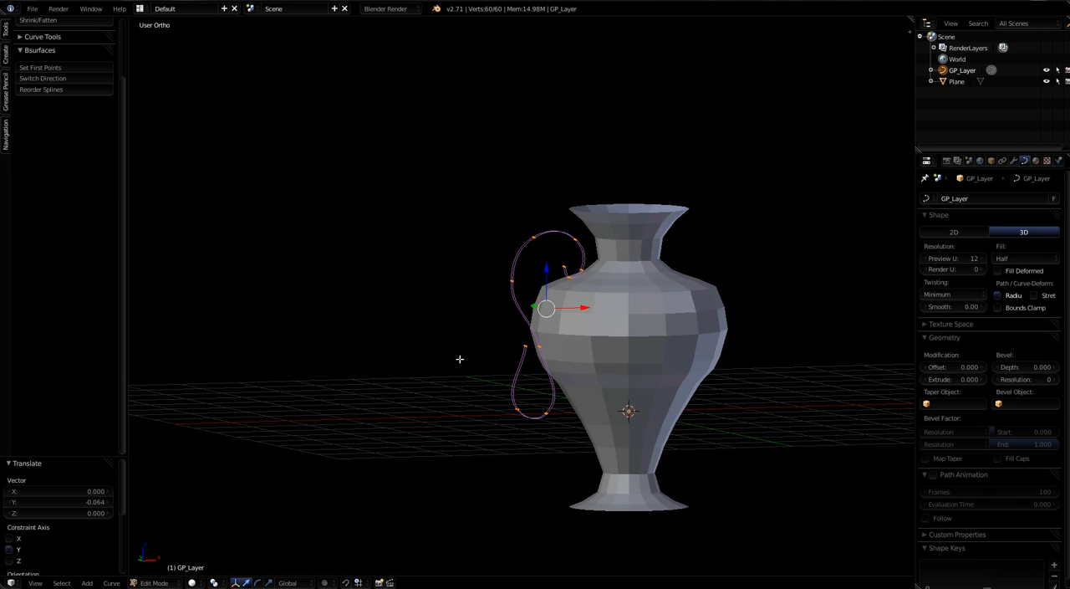
Step: Select the vase together with the handle curves and, in the vase's Edit Mode, generate a Bsurfaces surface between the two curves
{"action": "key", "text": "Tab"}
{"action": "scroll", "coordinate": [506, 292], "scroll_direction": "down", "scroll_amount": 4}
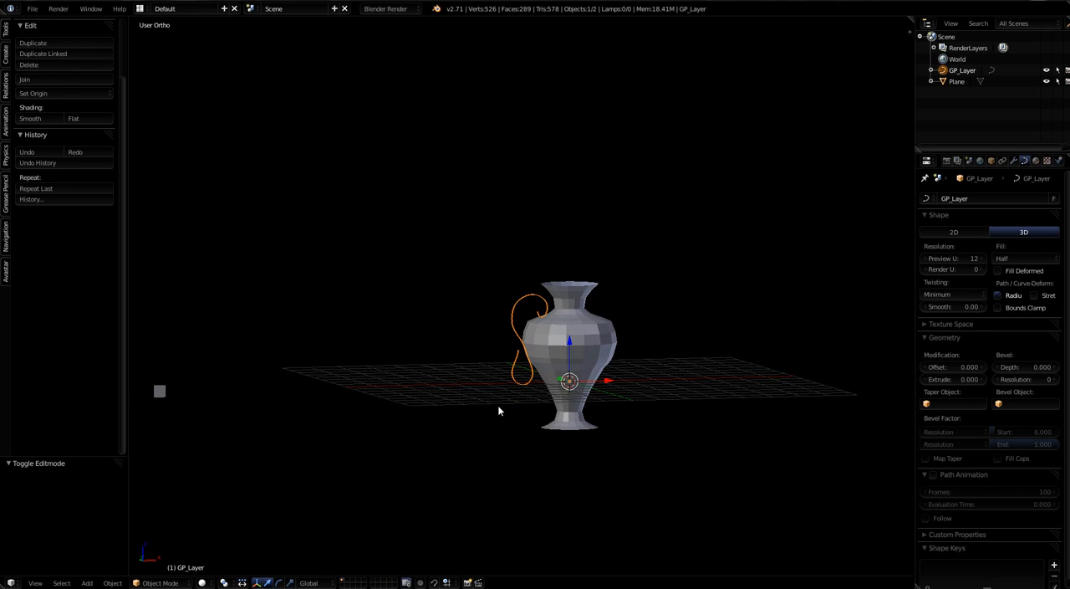
{"action": "left_click", "coordinate": [161, 392]}
{"action": "scroll", "coordinate": [533, 347], "scroll_direction": "up", "scroll_amount": 6}
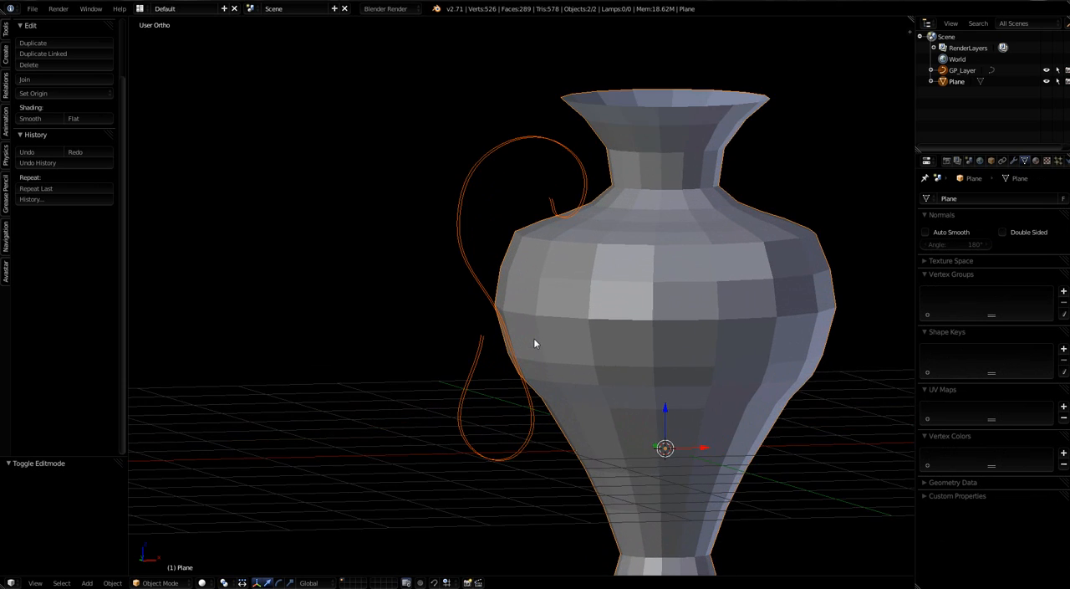
{"action": "middle_click_drag", "start_coordinate": [533, 347], "coordinate": [628, 356]}
{"action": "scroll", "coordinate": [628, 355], "scroll_direction": "down", "scroll_amount": 3}
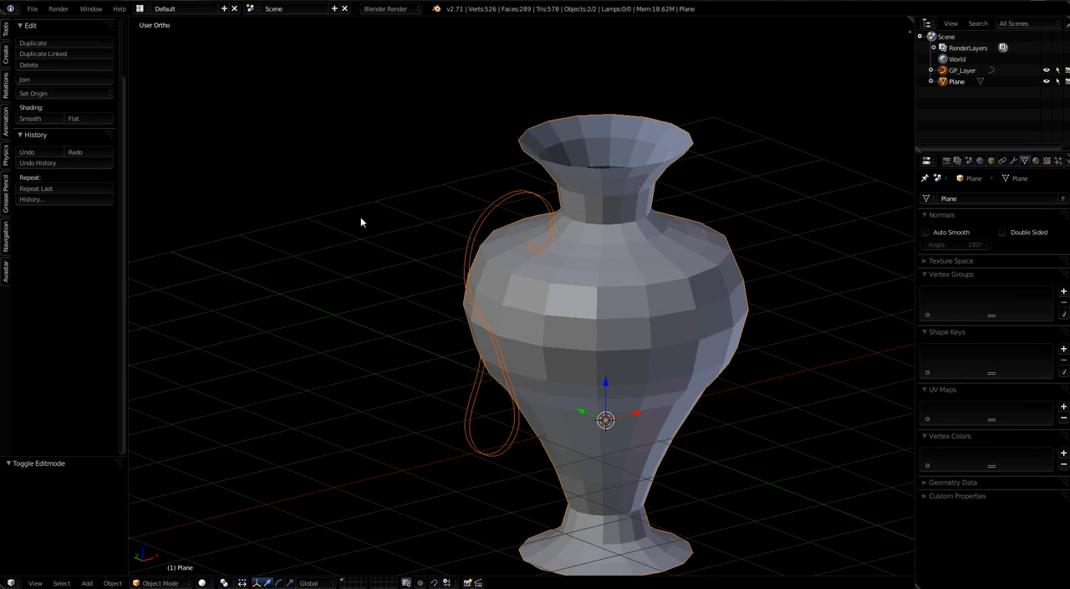
{"action": "key", "text": "Tab"}
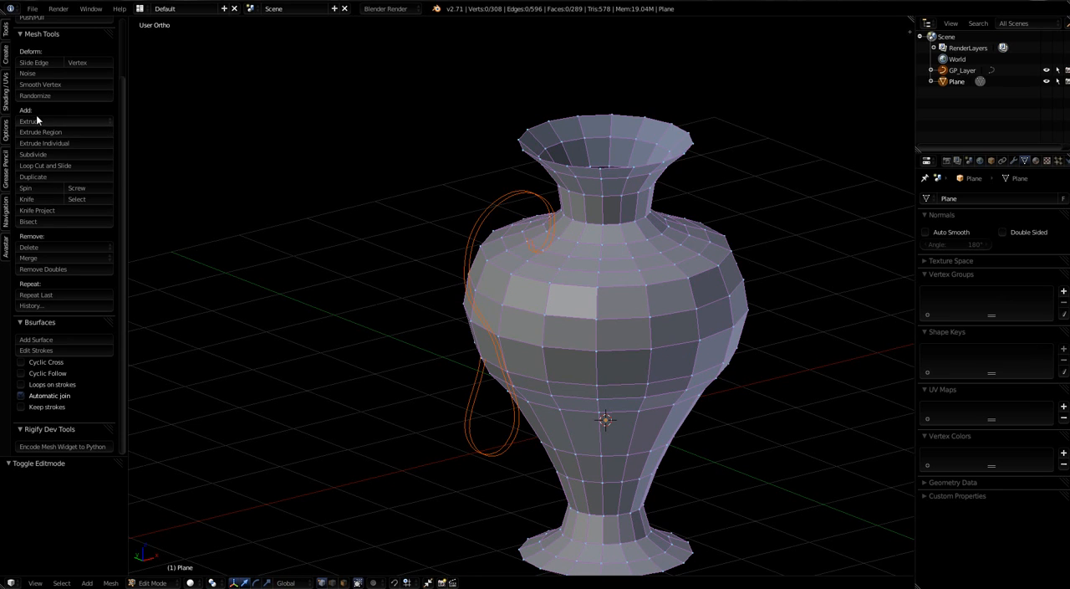
{"action": "left_click", "coordinate": [48, 339]}
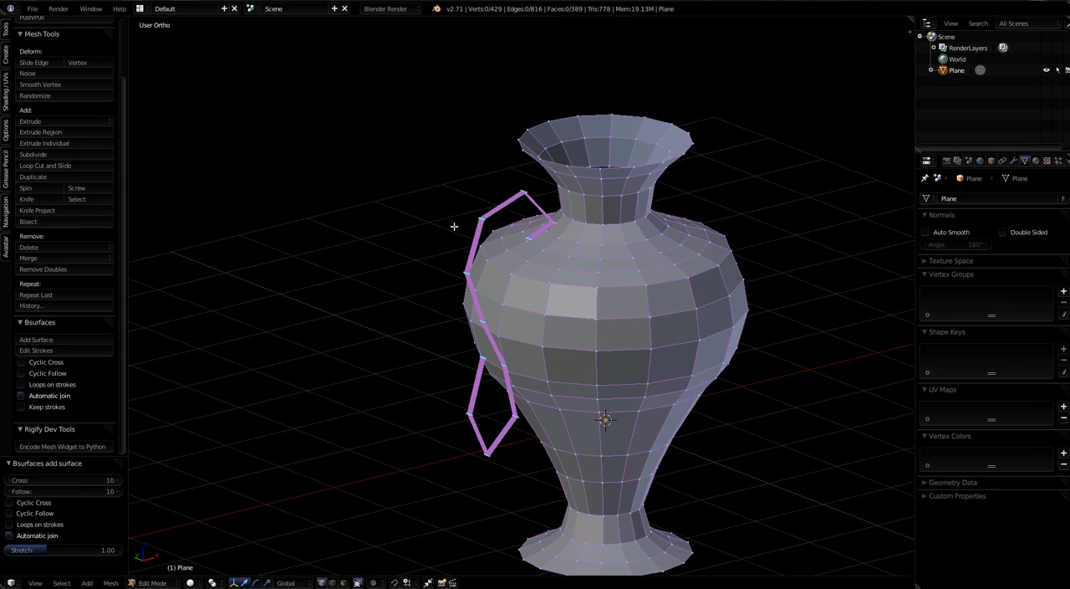
{"action": "scroll", "coordinate": [612, 371], "scroll_direction": "up", "scroll_amount": 3}
{"action": "mouse_move", "coordinate": [612, 370]}
{"action": "middle_mouse_down"}
{"action": "mouse_move", "coordinate": [601, 382]}
{"action": "mouse_move", "coordinate": [560, 357]}
{"action": "middle_mouse_up"}
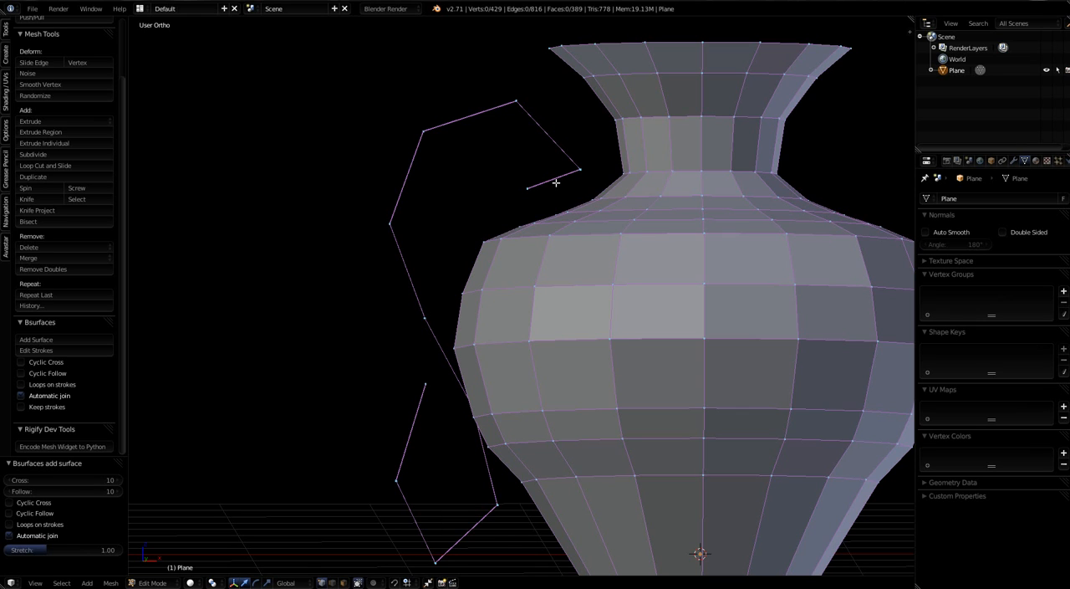
{"action": "scroll", "coordinate": [552, 234], "scroll_direction": "down", "scroll_amount": 4}
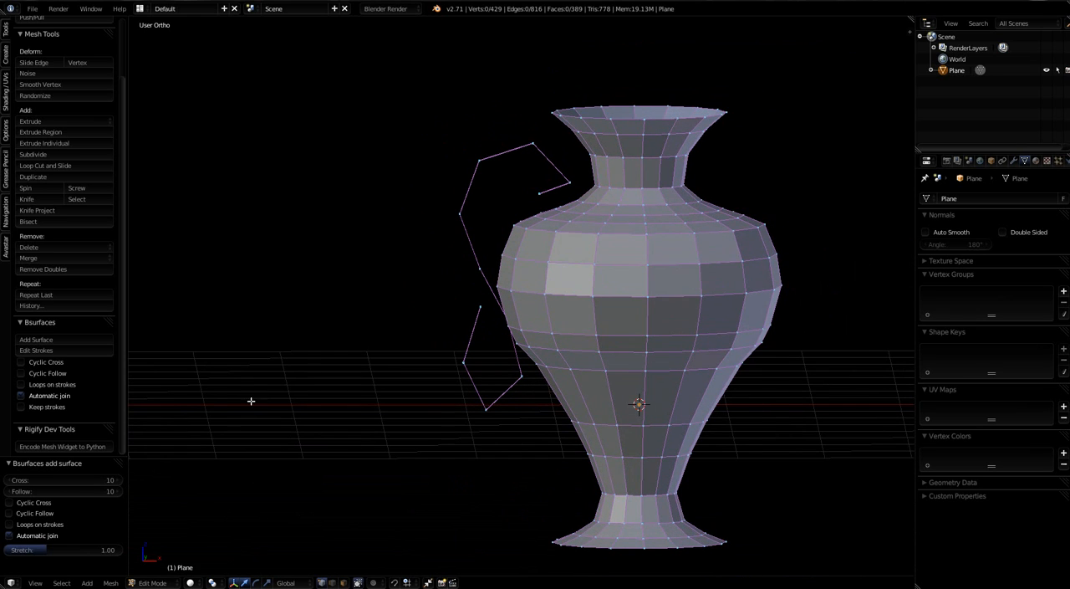
Step: Set the Follow count of the handle's Bsurfaces surface to 13
{"action": "left_click", "coordinate": [115, 491]}
{"action": "left_click", "coordinate": [116, 491]}
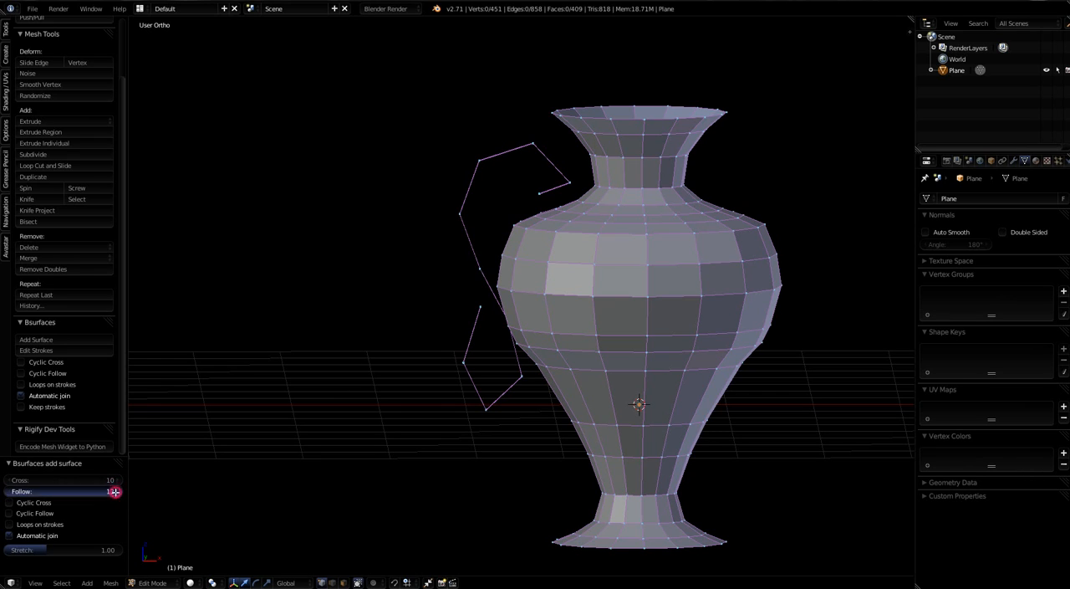
{"action": "left_click", "coordinate": [116, 491]}
Step: Raise the Cross count of the handle's Bsurfaces surface to 54 to smooth its S-shaped profile
{"action": "left_click", "coordinate": [118, 480]}
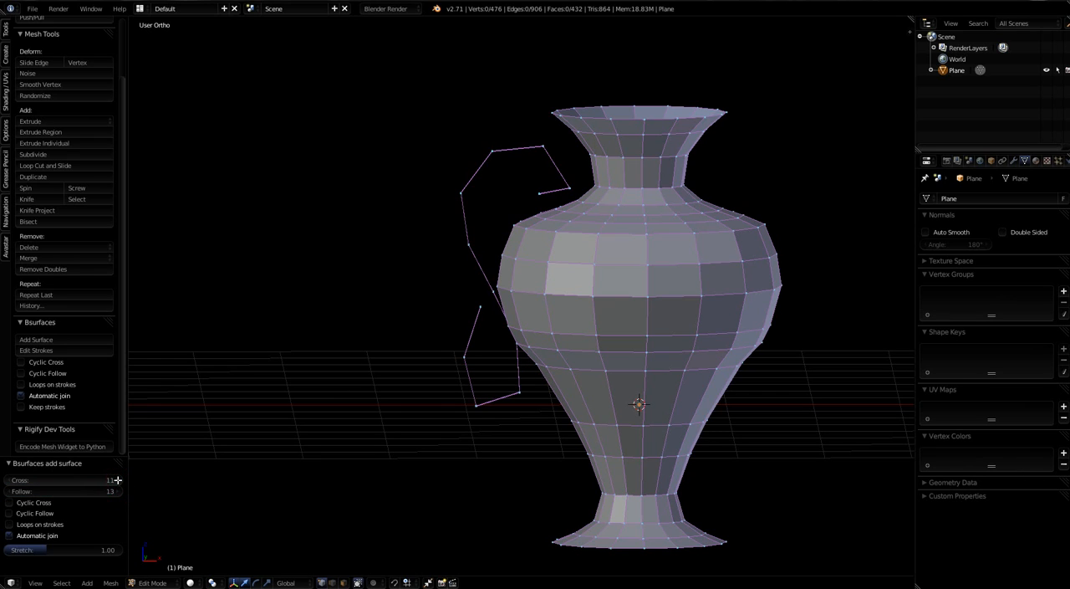
{"action": "left_click", "coordinate": [118, 480]}
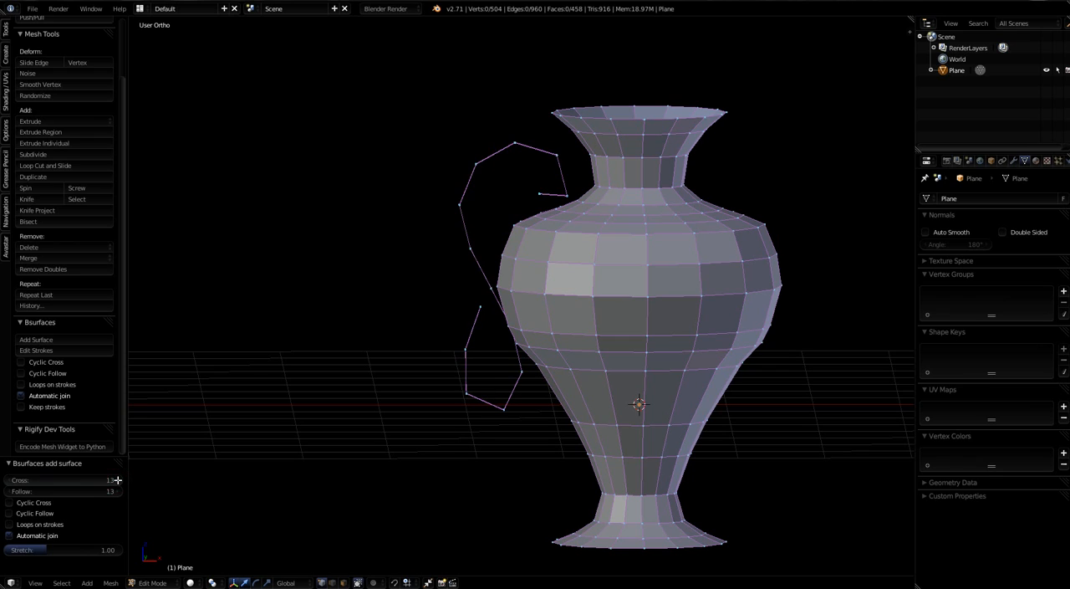
{"action": "left_click", "coordinate": [119, 480]}
{"action": "left_click", "coordinate": [119, 480]}
{"action": "left_click", "coordinate": [118, 480]}
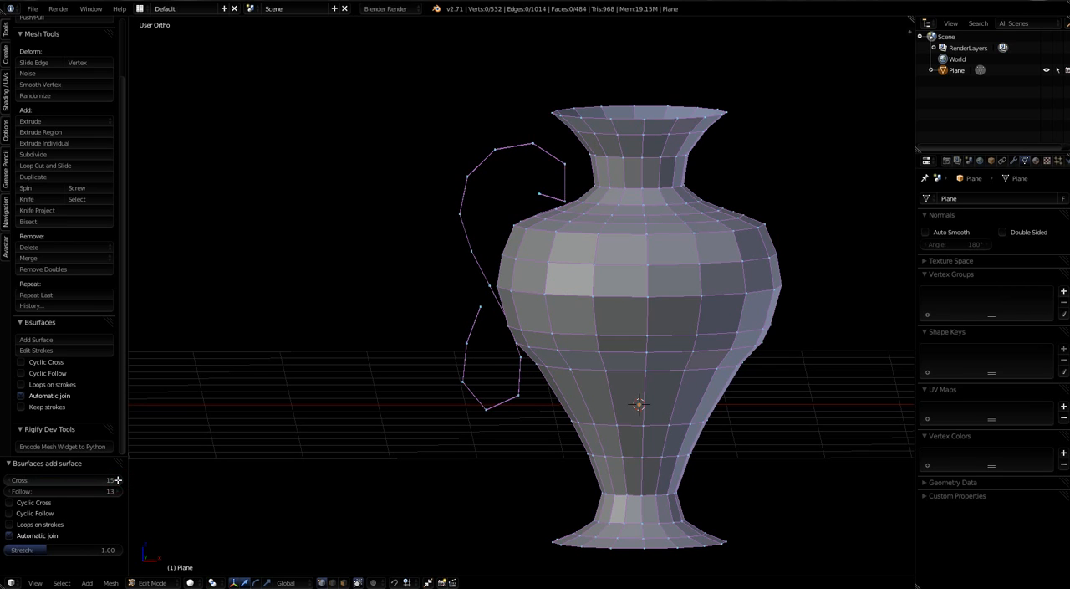
{"action": "left_click", "coordinate": [118, 480]}
{"action": "left_click", "coordinate": [118, 480]}
{"action": "left_click", "coordinate": [117, 480]}
{"action": "left_click", "coordinate": [118, 480]}
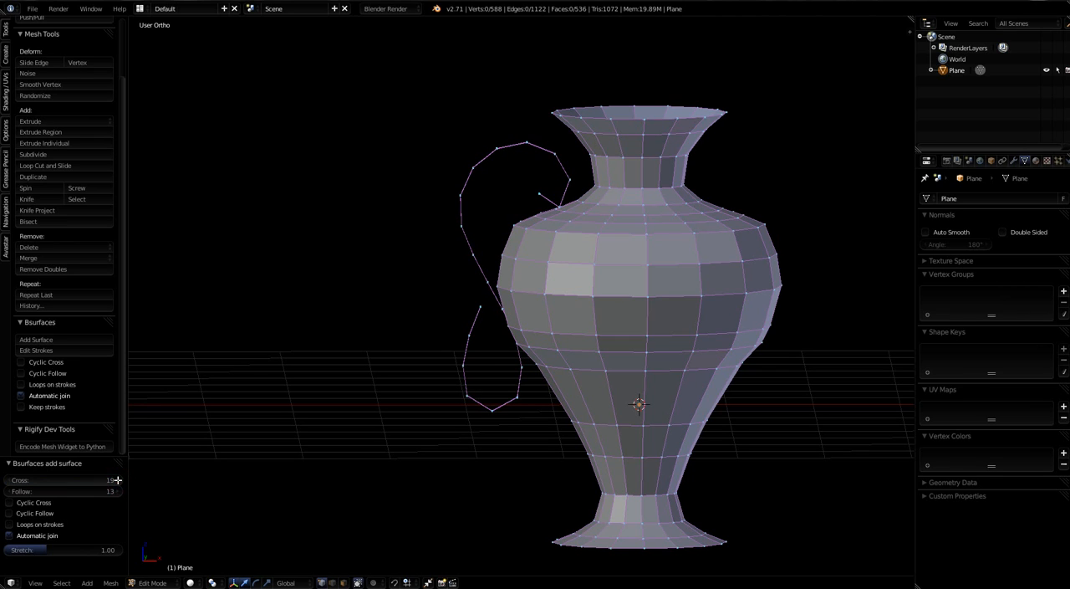
{"action": "left_click", "coordinate": [117, 480]}
{"action": "left_click", "coordinate": [118, 479]}
{"action": "left_click", "coordinate": [118, 479]}
{"action": "left_click", "coordinate": [118, 480]}
{"action": "left_click", "coordinate": [118, 480]}
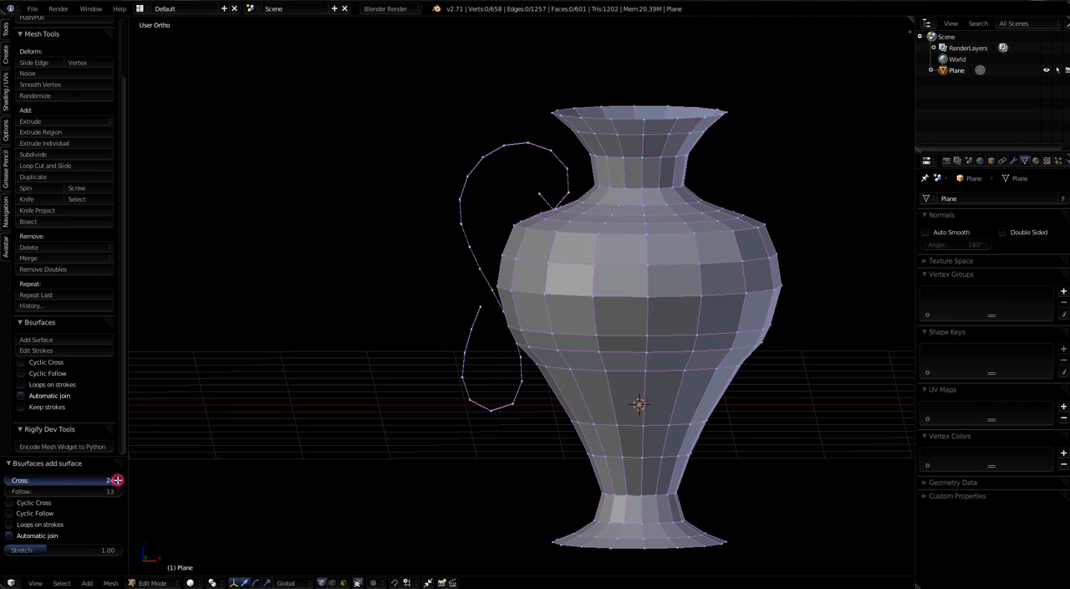
{"action": "left_click", "coordinate": [118, 479]}
{"action": "left_click", "coordinate": [118, 480]}
{"action": "left_click", "coordinate": [118, 480]}
{"action": "left_click", "coordinate": [118, 480]}
{"action": "left_click", "coordinate": [118, 480]}
{"action": "left_click", "coordinate": [118, 480]}
{"action": "left_click", "coordinate": [118, 480]}
{"action": "left_click", "coordinate": [117, 480]}
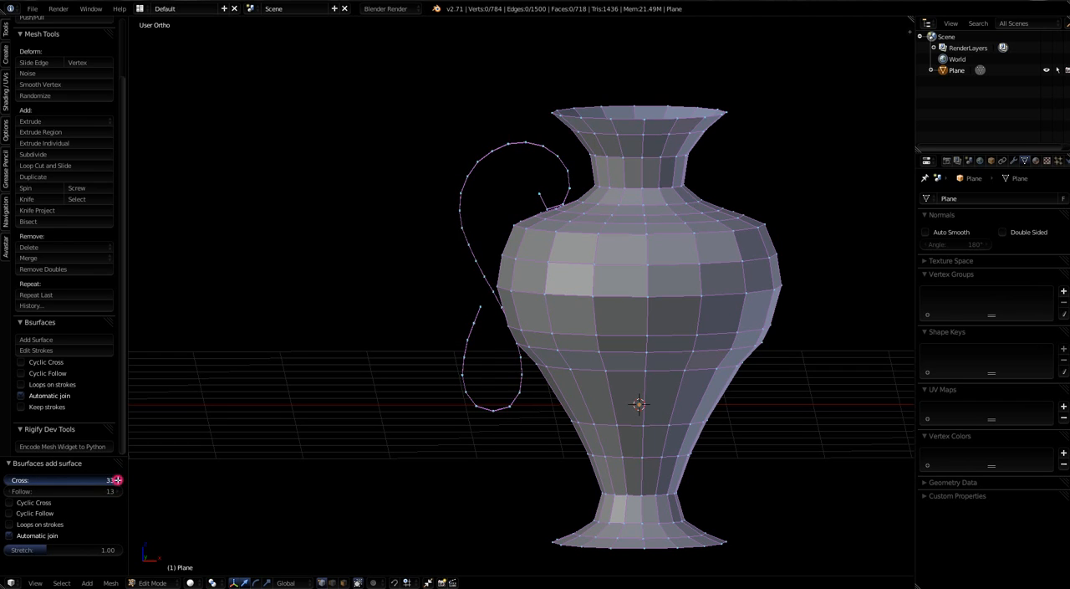
{"action": "left_click", "coordinate": [118, 480]}
{"action": "left_click", "coordinate": [118, 480]}
{"action": "left_click", "coordinate": [118, 480]}
{"action": "left_click", "coordinate": [118, 480]}
{"action": "left_click", "coordinate": [118, 480]}
{"action": "left_click", "coordinate": [117, 480]}
{"action": "left_click", "coordinate": [118, 480]}
{"action": "left_click", "coordinate": [118, 480]}
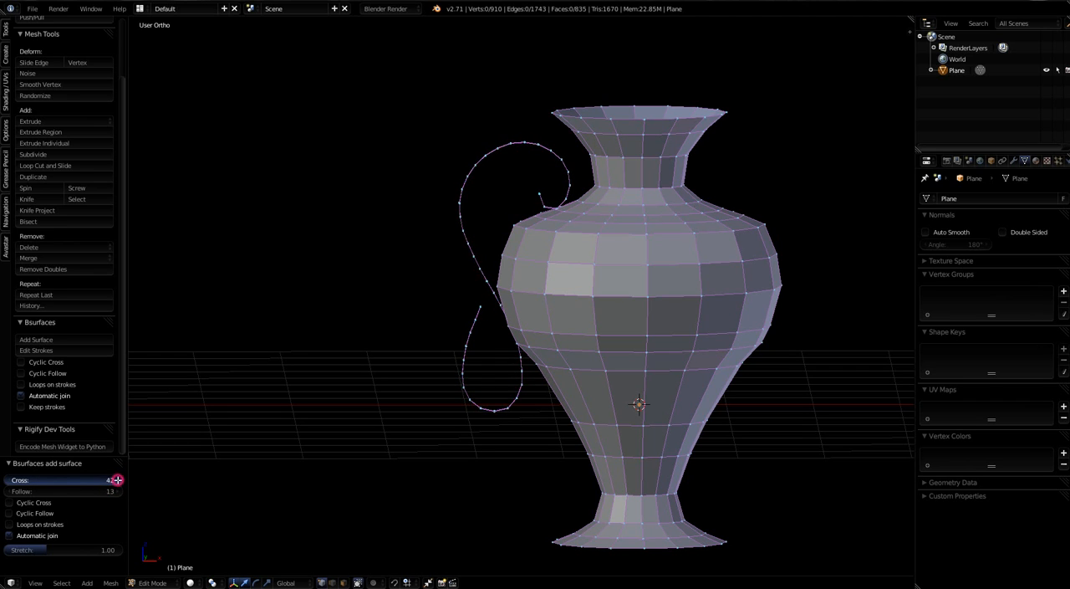
{"action": "left_click", "coordinate": [118, 480]}
{"action": "left_click", "coordinate": [118, 480]}
{"action": "left_click", "coordinate": [118, 480]}
{"action": "left_click", "coordinate": [118, 480]}
{"action": "left_click", "coordinate": [118, 480]}
{"action": "left_click", "coordinate": [118, 480]}
{"action": "left_click", "coordinate": [118, 480]}
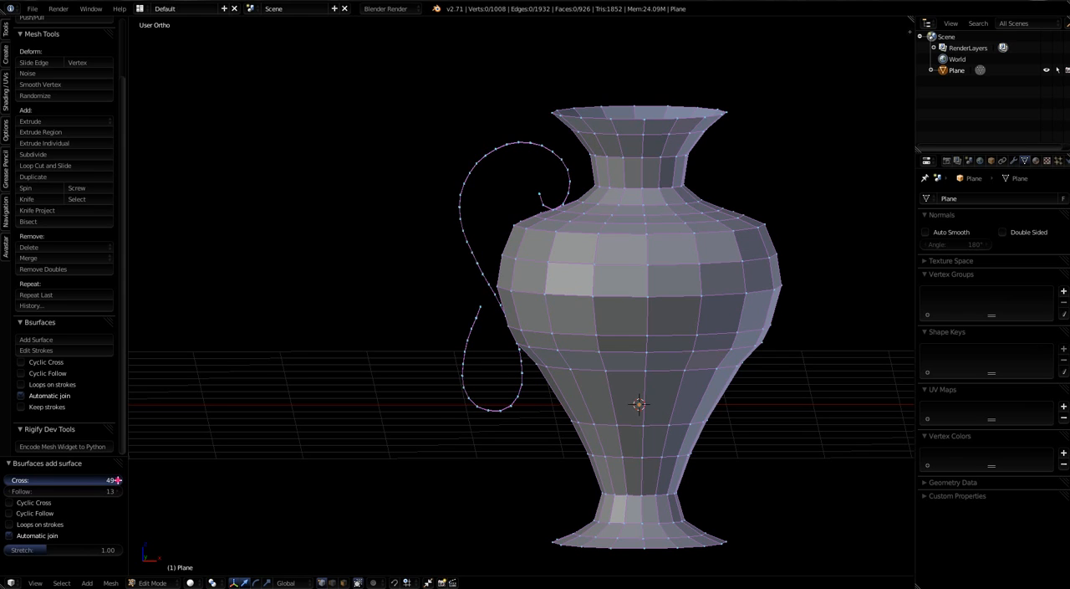
{"action": "left_click", "coordinate": [118, 480]}
{"action": "left_click", "coordinate": [118, 480]}
{"action": "left_click", "coordinate": [118, 480]}
{"action": "left_click", "coordinate": [118, 480]}
{"action": "left_click", "coordinate": [118, 480]}
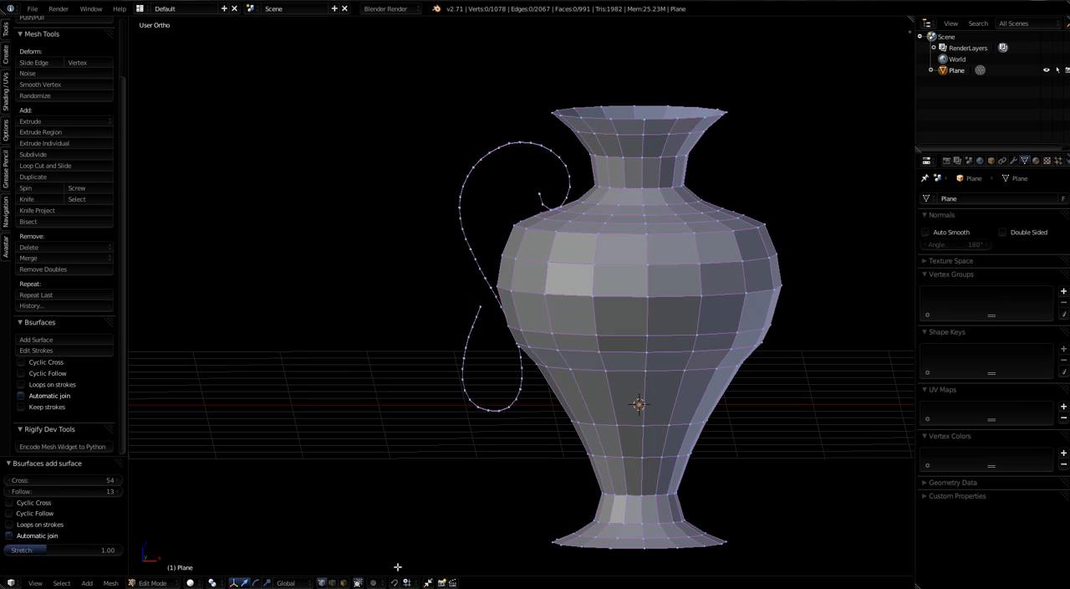
Step: Turn off limiting selection to visible geometry and deselect every vertex of the vase and handle mesh
{"action": "left_click", "coordinate": [358, 582]}
{"action": "key", "text": "a"}
{"action": "key", "text": "a"}
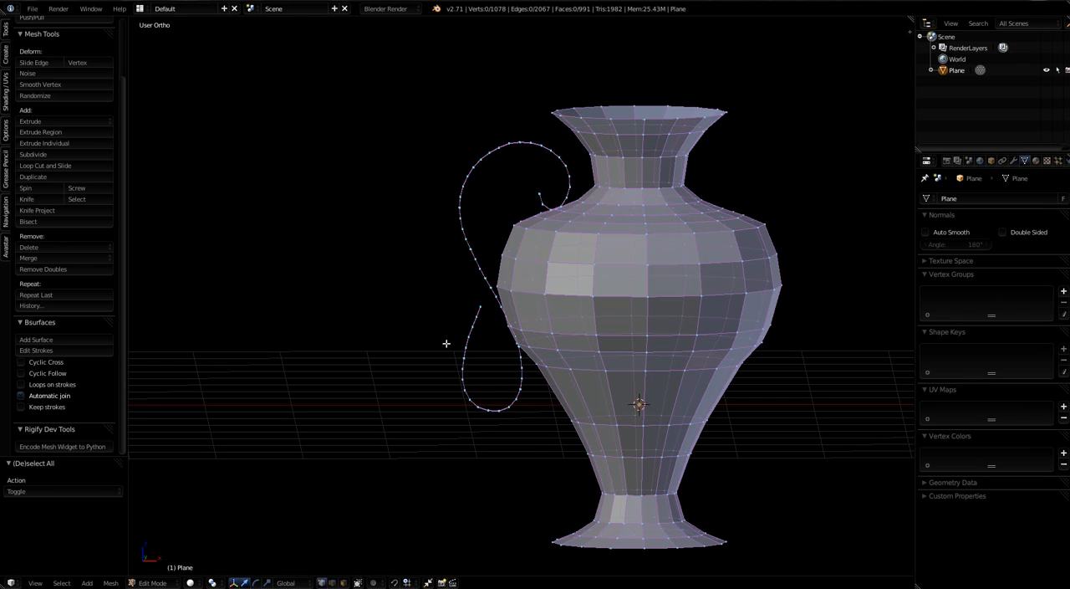
Step: Delete two crosswise edge loops from the outer side of the handle ribbon's lower curl
{"action": "key", "text": "b"}
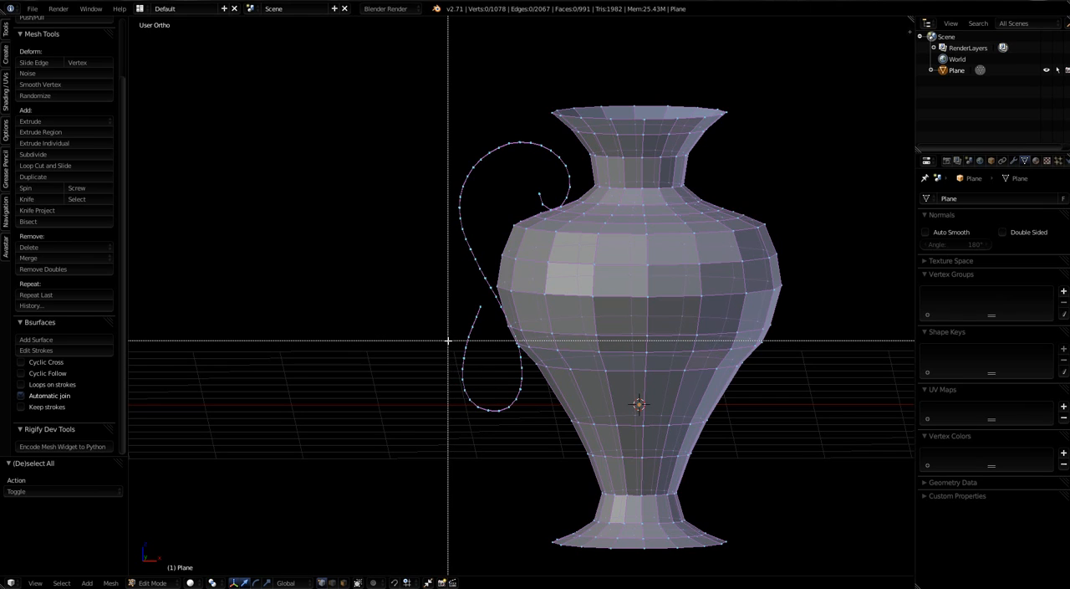
{"action": "left_click_drag", "start_coordinate": [448, 340], "coordinate": [477, 351]}
{"action": "key", "text": "x"}
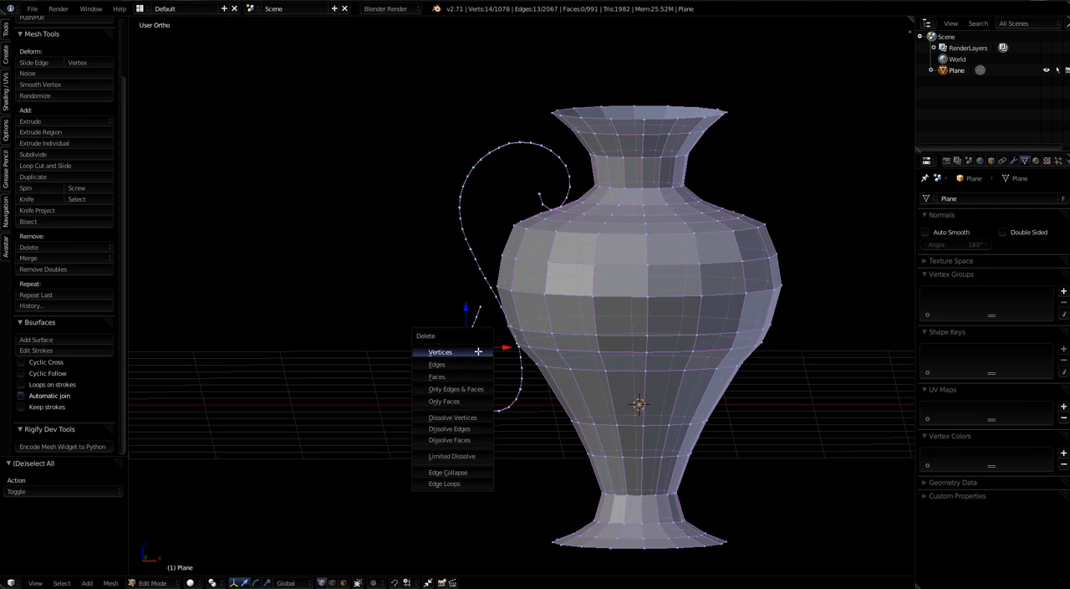
{"action": "left_click", "coordinate": [448, 484]}
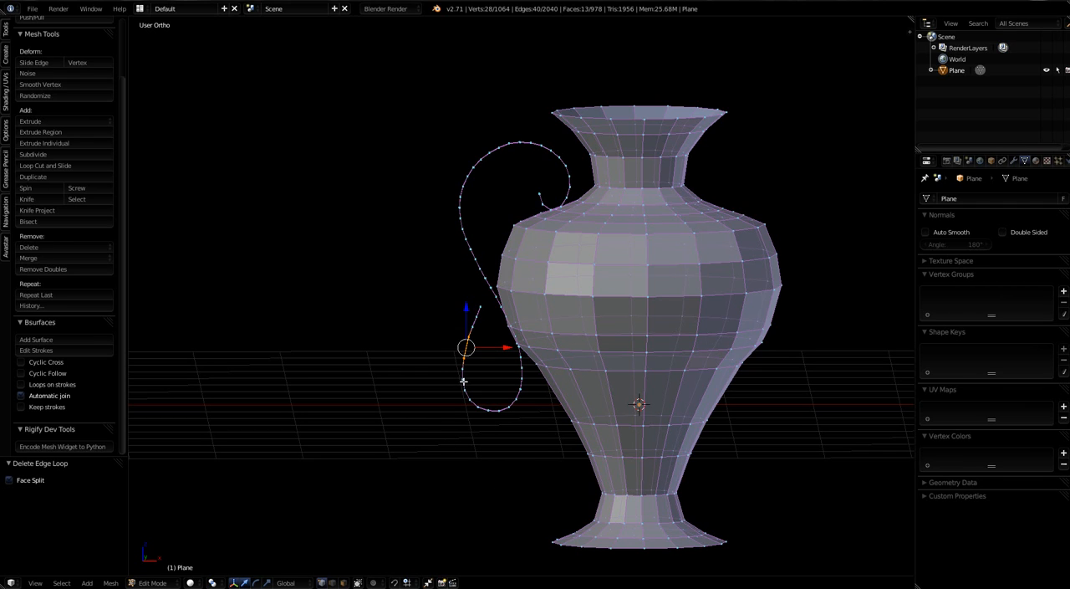
{"action": "key", "text": "a"}
{"action": "key", "text": "b"}
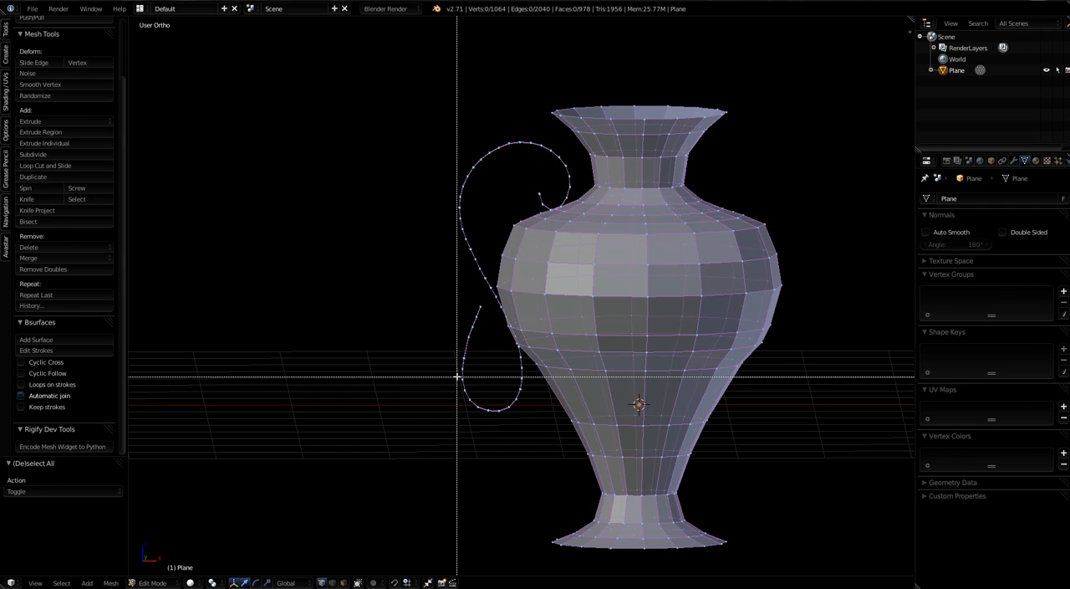
{"action": "right_click", "coordinate": [454, 376]}
{"action": "left_click_drag", "start_coordinate": [469, 383], "coordinate": [472, 385]}
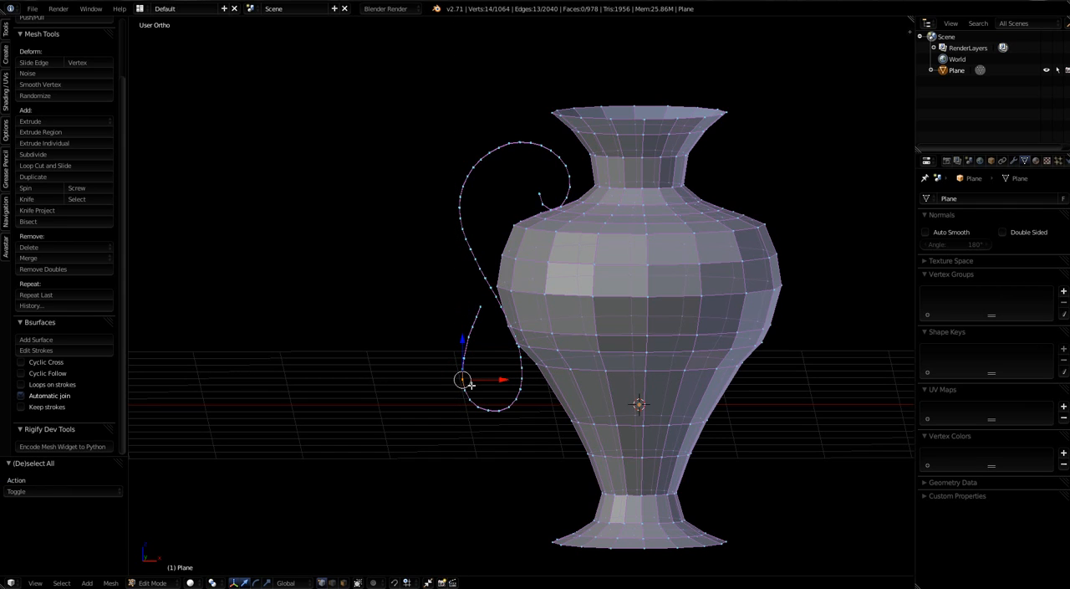
{"action": "key", "text": "x"}
{"action": "left_click", "coordinate": [469, 385]}
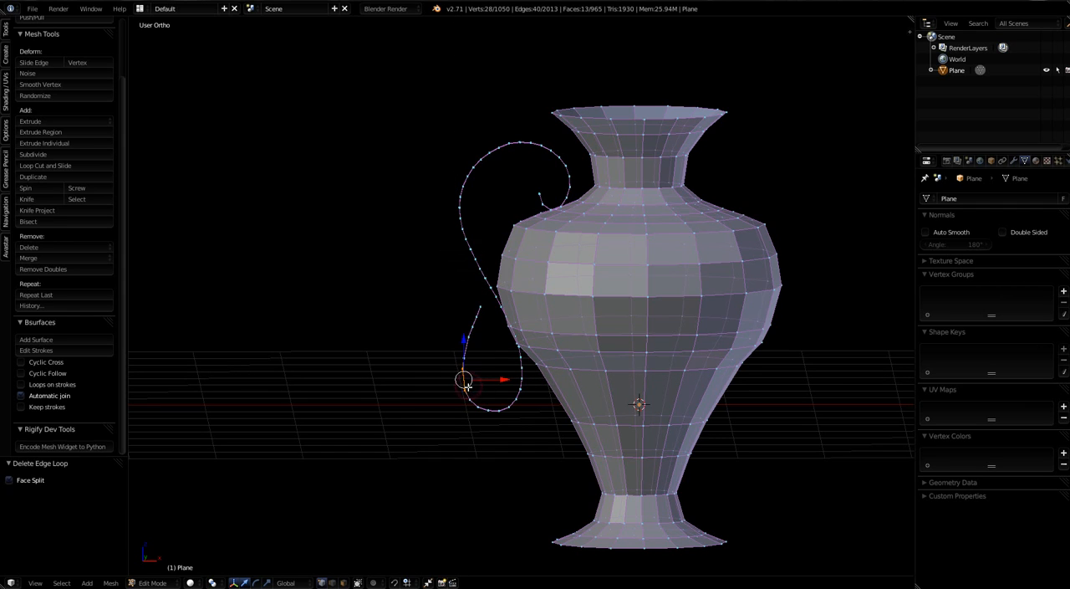
{"action": "left_click", "coordinate": [439, 428]}
{"action": "middle_click_drag", "start_coordinate": [529, 424], "coordinate": [624, 351]}
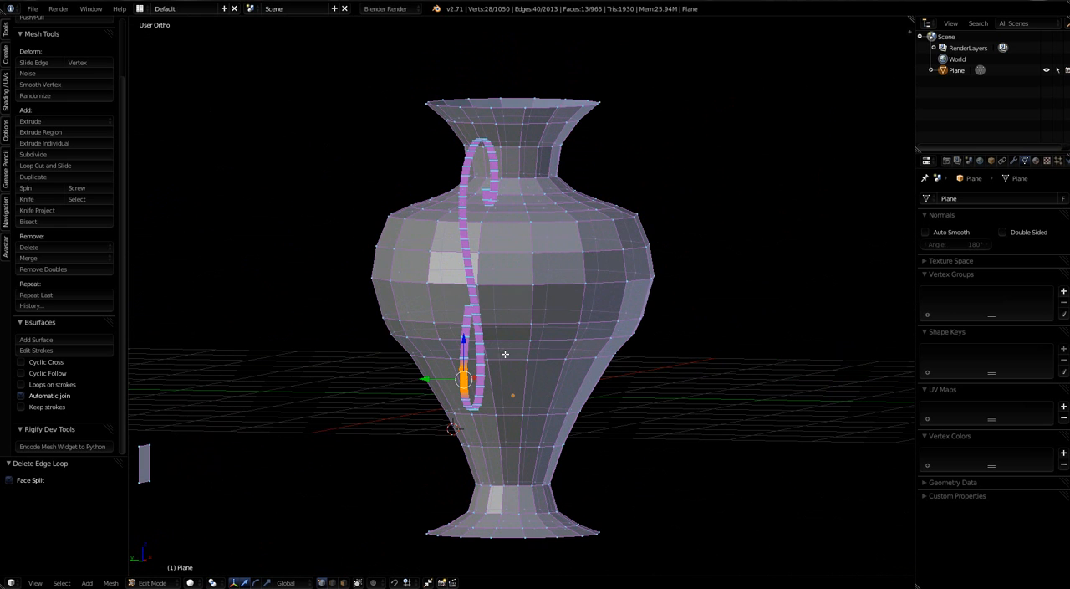
{"action": "middle_click_drag", "start_coordinate": [512, 441], "coordinate": [387, 454]}
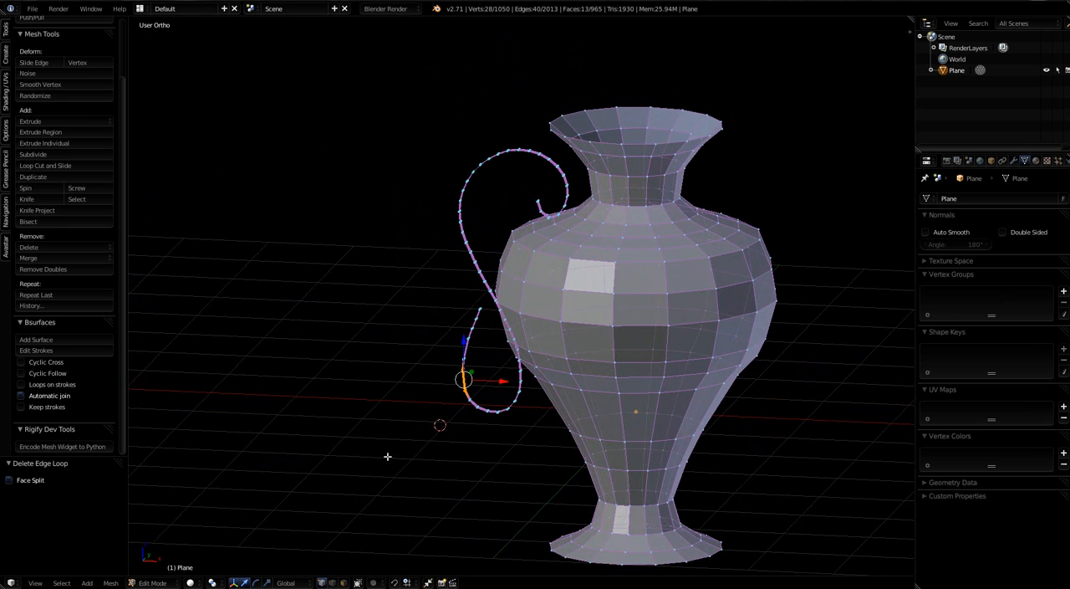
{"action": "middle_click_drag", "start_coordinate": [509, 443], "coordinate": [530, 438]}
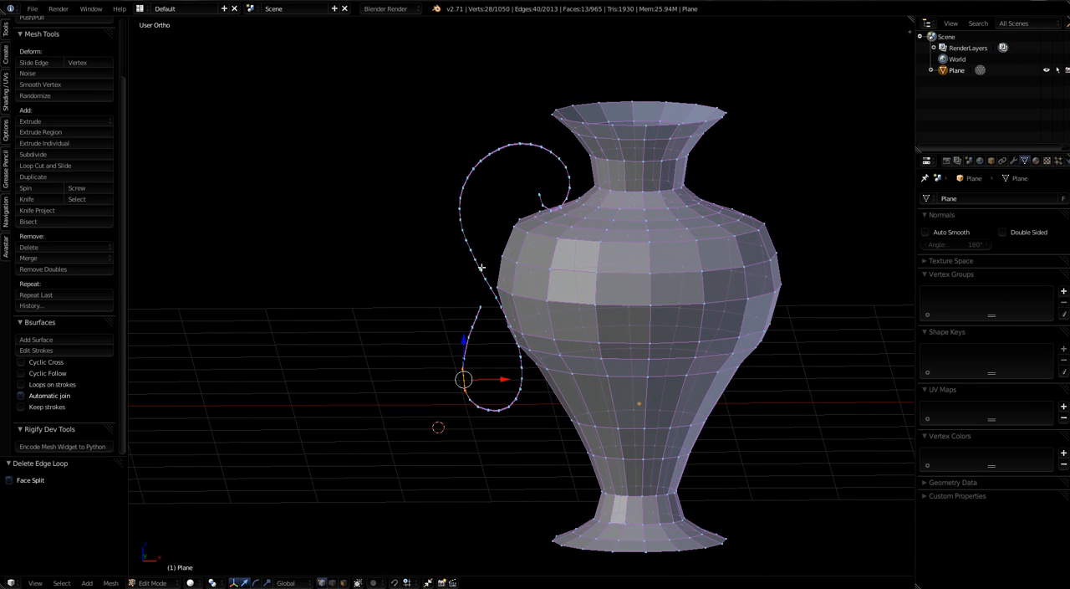
Step: Select every other inner lengthwise edge loop of the handle ribbon, six in all, and delete them as edge loops
{"action": "middle_click_drag", "start_coordinate": [550, 473], "coordinate": [645, 455]}
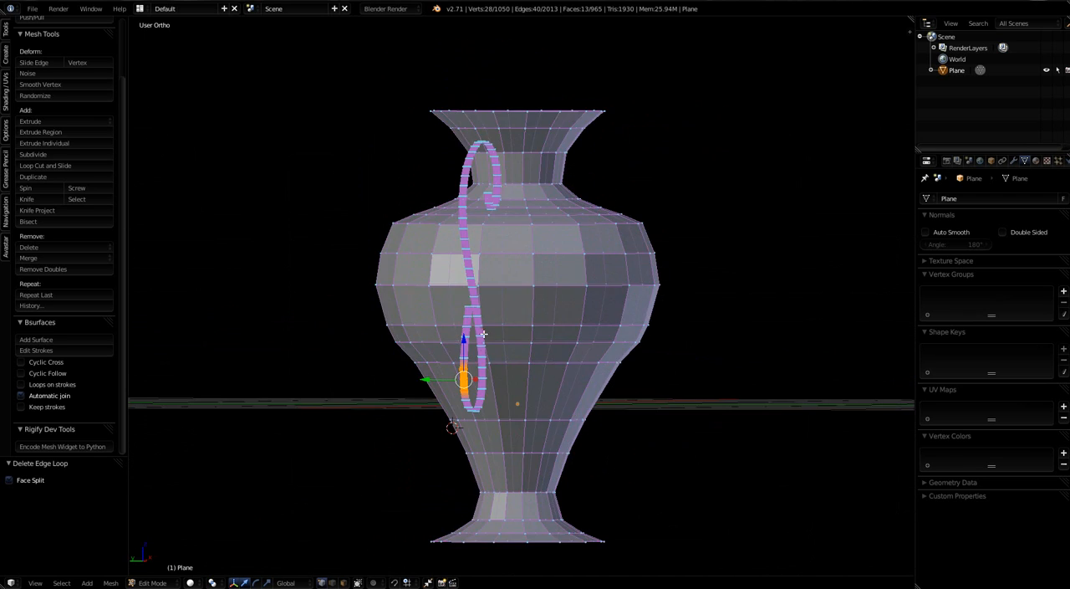
{"action": "scroll", "coordinate": [485, 293], "scroll_direction": "up", "scroll_amount": 6}
{"action": "middle_click_drag", "start_coordinate": [484, 317], "coordinate": [512, 310]}
{"action": "scroll", "coordinate": [447, 259], "scroll_direction": "up", "scroll_amount": 2}
{"action": "scroll", "coordinate": [447, 258], "scroll_direction": "up", "scroll_amount": 2}
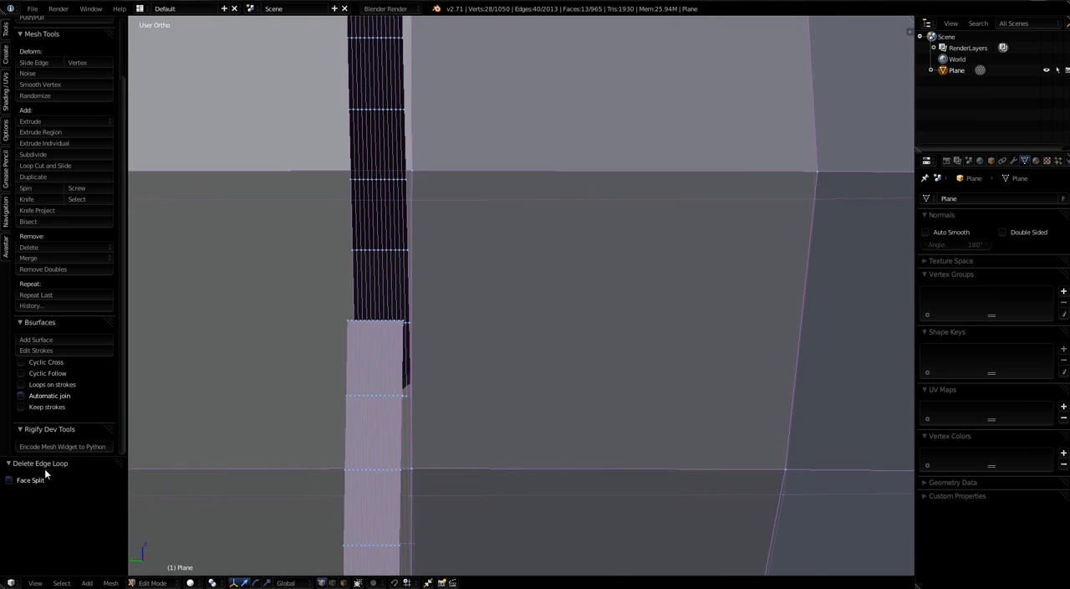
{"action": "scroll", "coordinate": [426, 318], "scroll_direction": "down", "scroll_amount": 7}
{"action": "scroll", "coordinate": [404, 355], "scroll_direction": "up", "scroll_amount": 6}
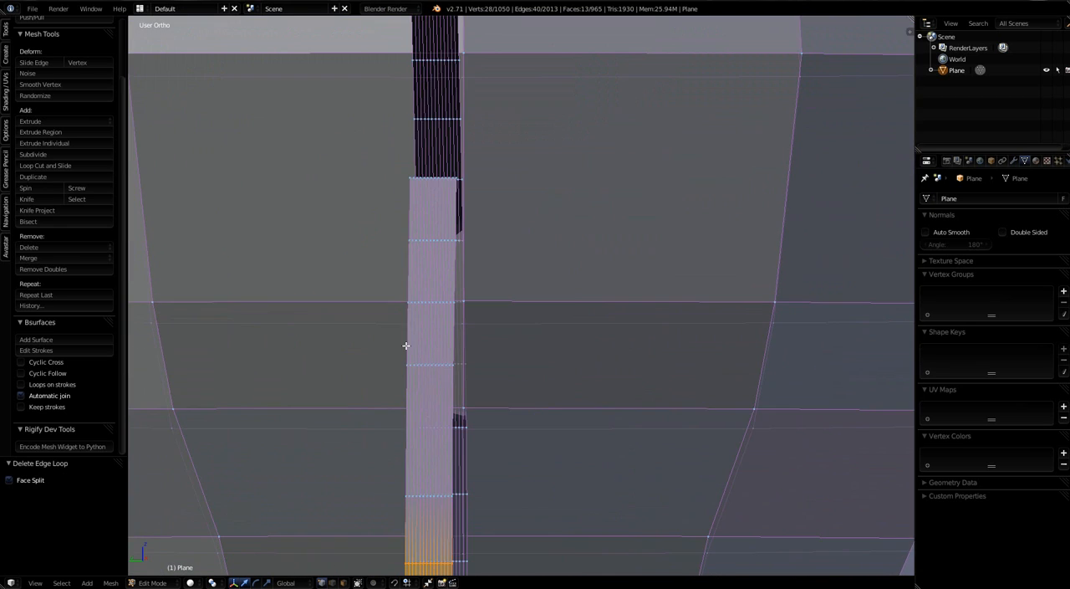
{"action": "middle_click_drag", "start_coordinate": [417, 271], "coordinate": [425, 248]}
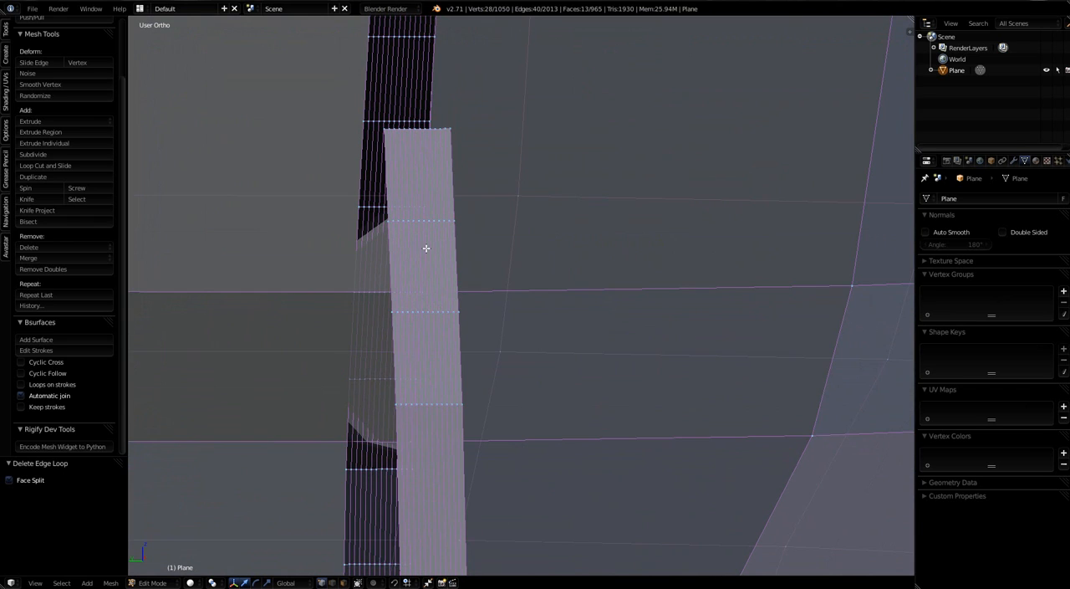
{"action": "right_click", "coordinate": [394, 264], "text": "alt"}
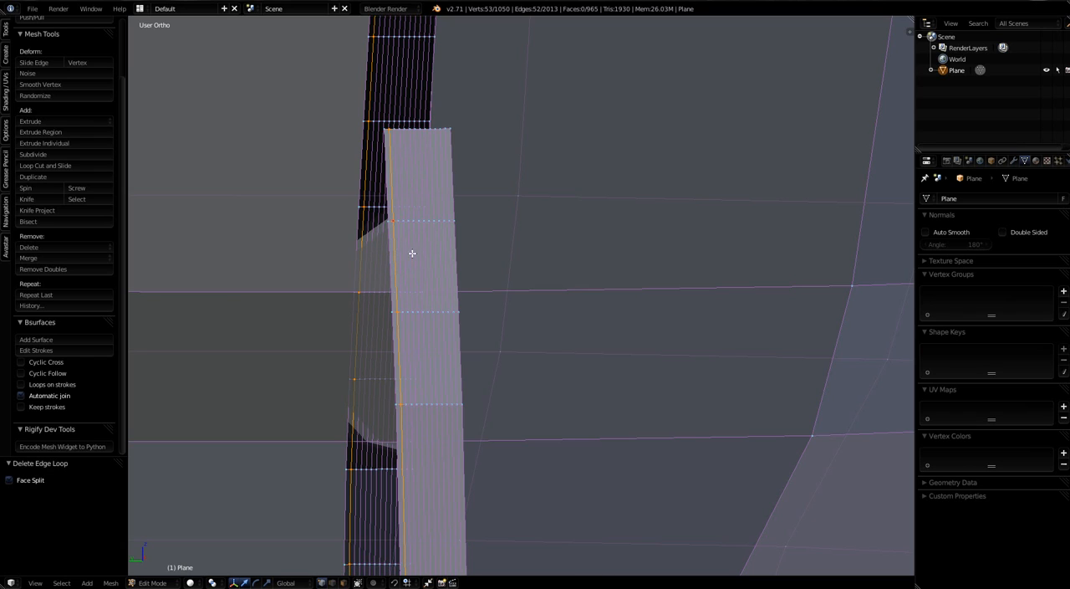
{"action": "right_click", "coordinate": [406, 249], "text": "alt+shift"}
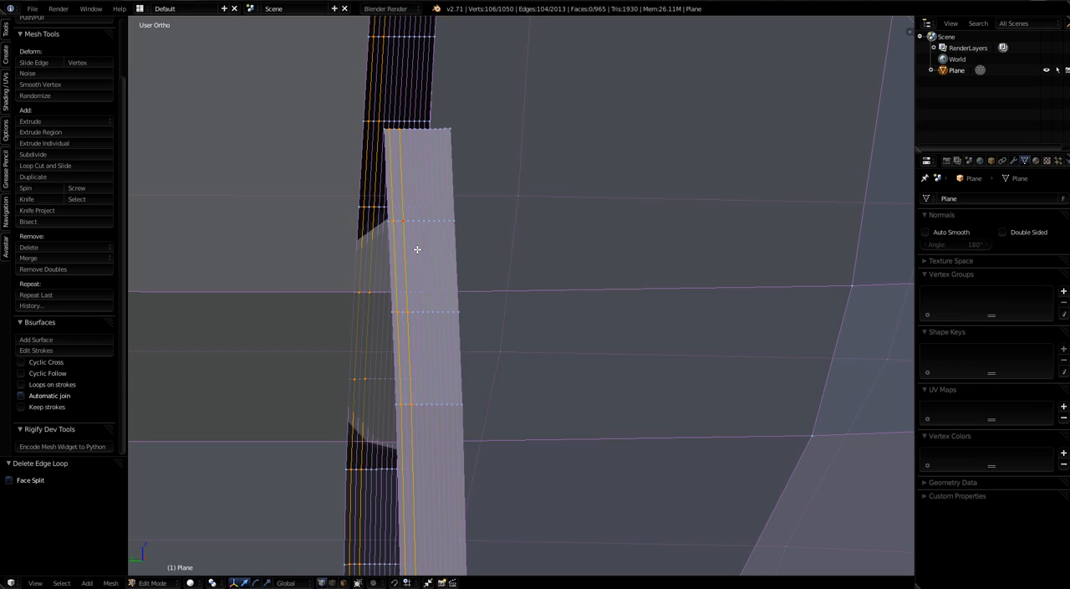
{"action": "right_click", "coordinate": [415, 249], "text": "alt+shift"}
{"action": "right_click", "coordinate": [426, 247], "text": "alt+shift"}
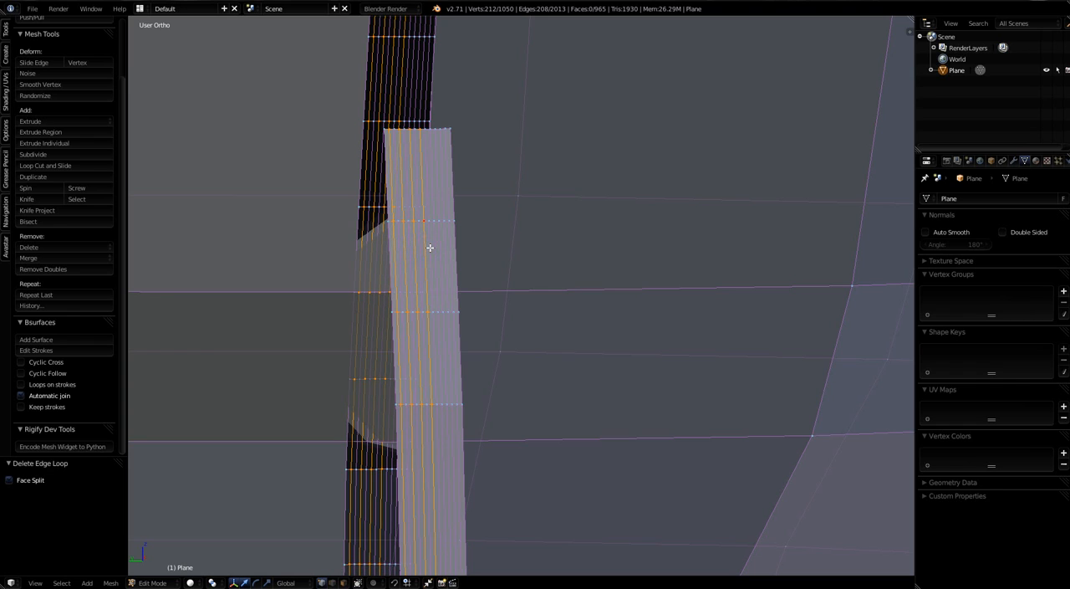
{"action": "right_click", "coordinate": [438, 248], "text": "alt+shift"}
{"action": "right_click", "coordinate": [446, 247], "text": "alt+shift"}
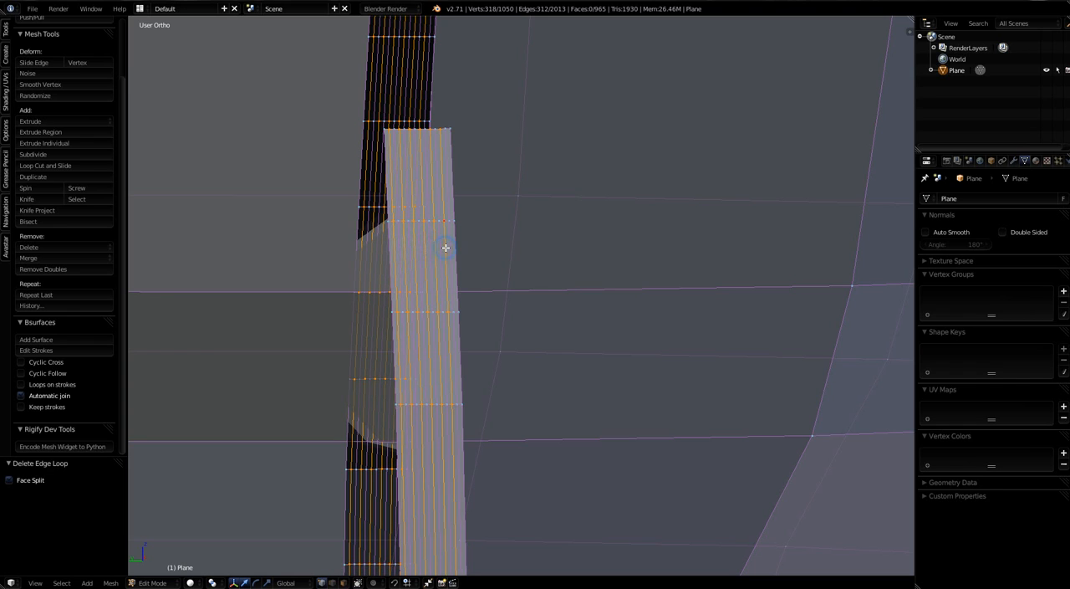
{"action": "key", "text": "x"}
{"action": "left_click", "coordinate": [446, 259]}
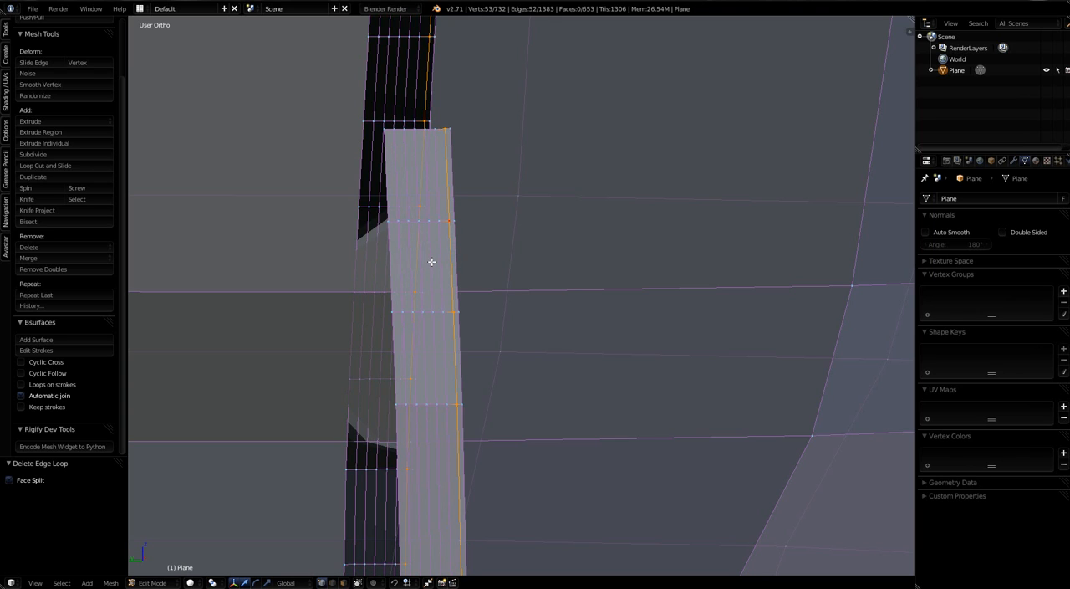
Step: Delete five more lengthwise edge loops from the handle ribbon, keeping only the central loop between its borders
{"action": "right_click", "coordinate": [430, 262], "text": "alt+shift"}
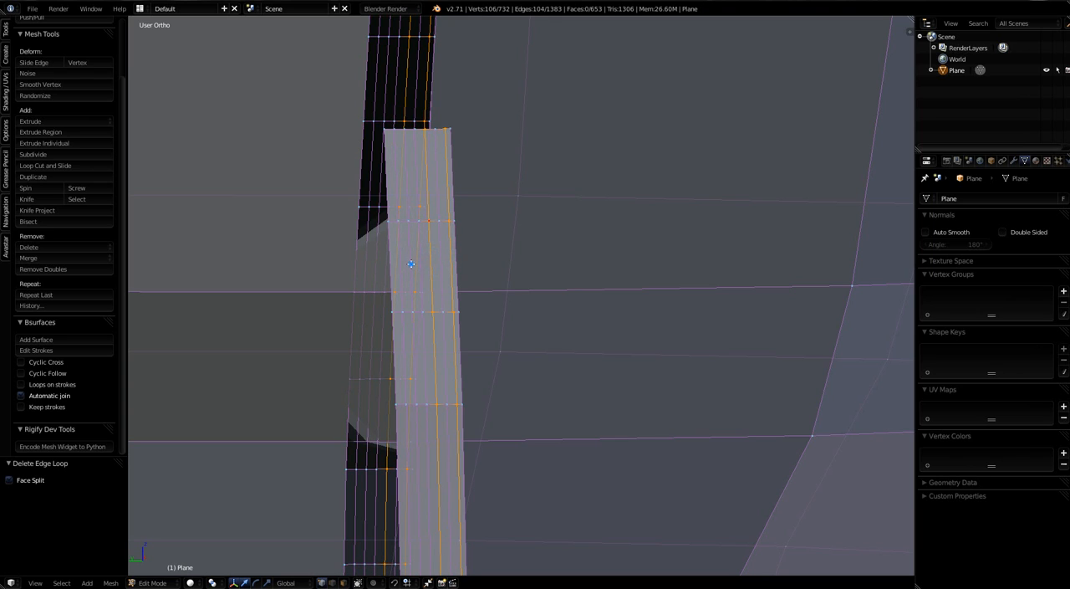
{"action": "right_click", "coordinate": [399, 266], "text": "alt+shift"}
{"action": "key", "text": "x"}
{"action": "left_click", "coordinate": [398, 266]}
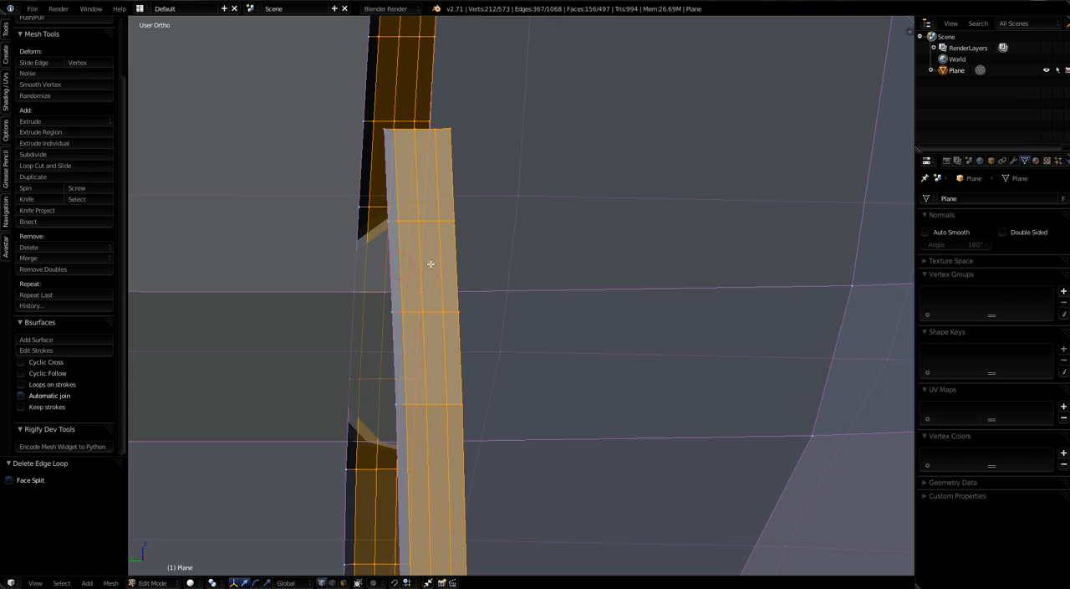
{"action": "right_click", "coordinate": [435, 263], "text": "alt"}
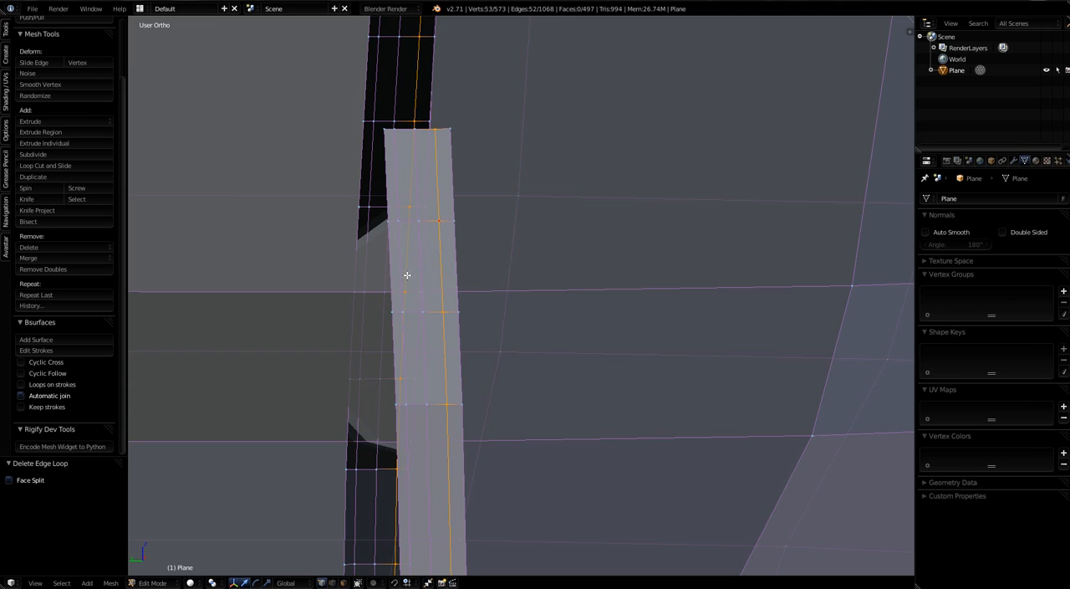
{"action": "right_click", "coordinate": [403, 275], "text": "alt+shift"}
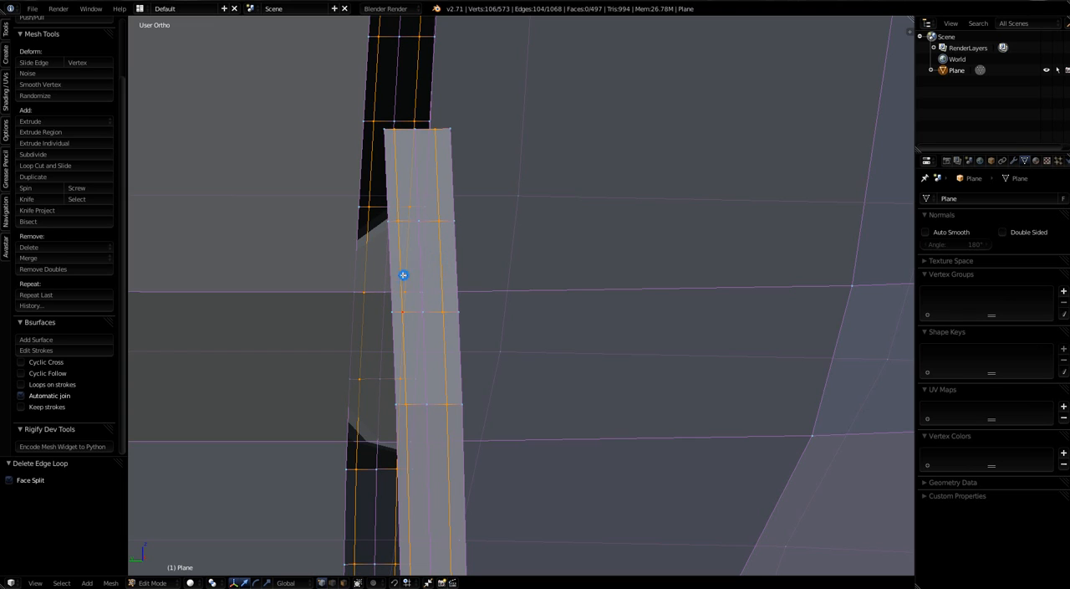
{"action": "key", "text": "x"}
{"action": "left_click", "coordinate": [402, 274]}
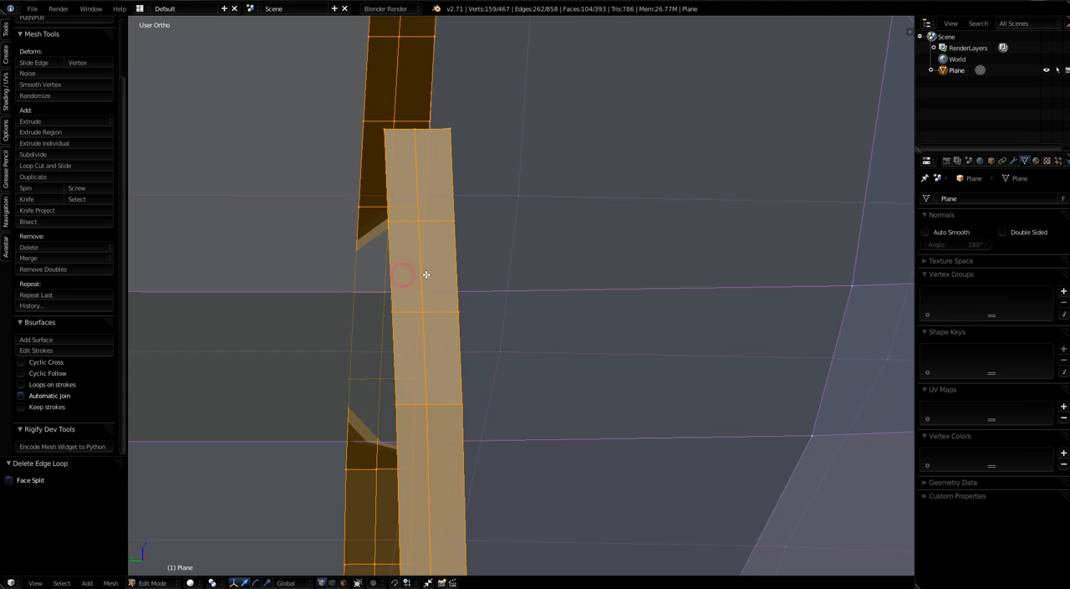
Step: Delete the central lengthwise edge loop of the handle so the ribbon is a single face wide
{"action": "right_click", "coordinate": [421, 275], "text": "alt"}
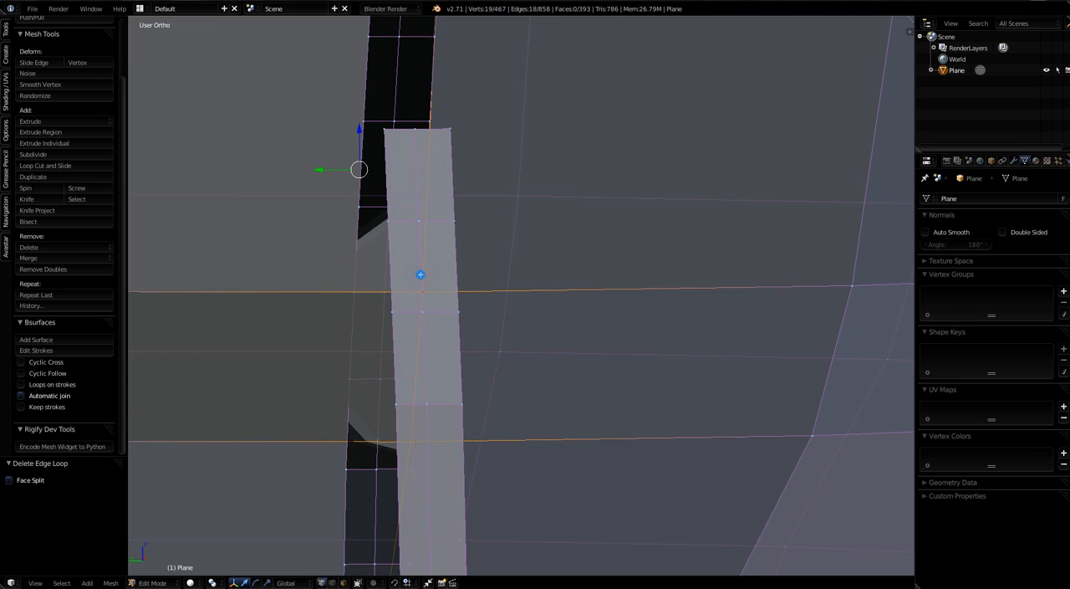
{"action": "key", "text": "x"}
{"action": "key", "text": "Escape"}
{"action": "right_click", "coordinate": [419, 257], "text": "alt"}
{"action": "key", "text": "x"}
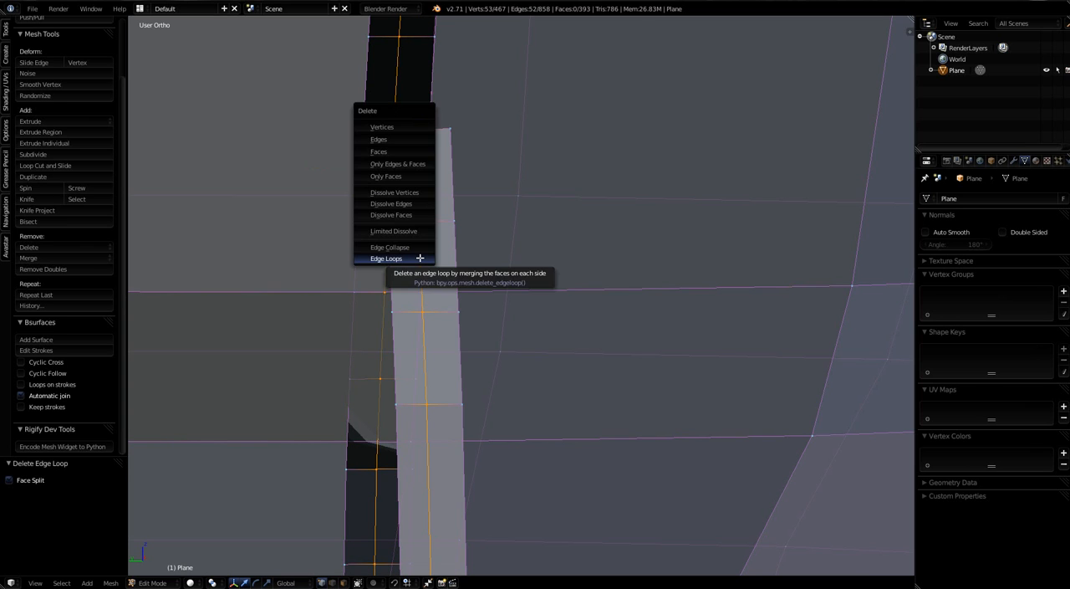
{"action": "left_click", "coordinate": [420, 257]}
Step: Select the handle's cross edge buried in the vase wall and move it outward by -0.030 along X
{"action": "middle_click_drag", "start_coordinate": [413, 251], "coordinate": [279, 265]}
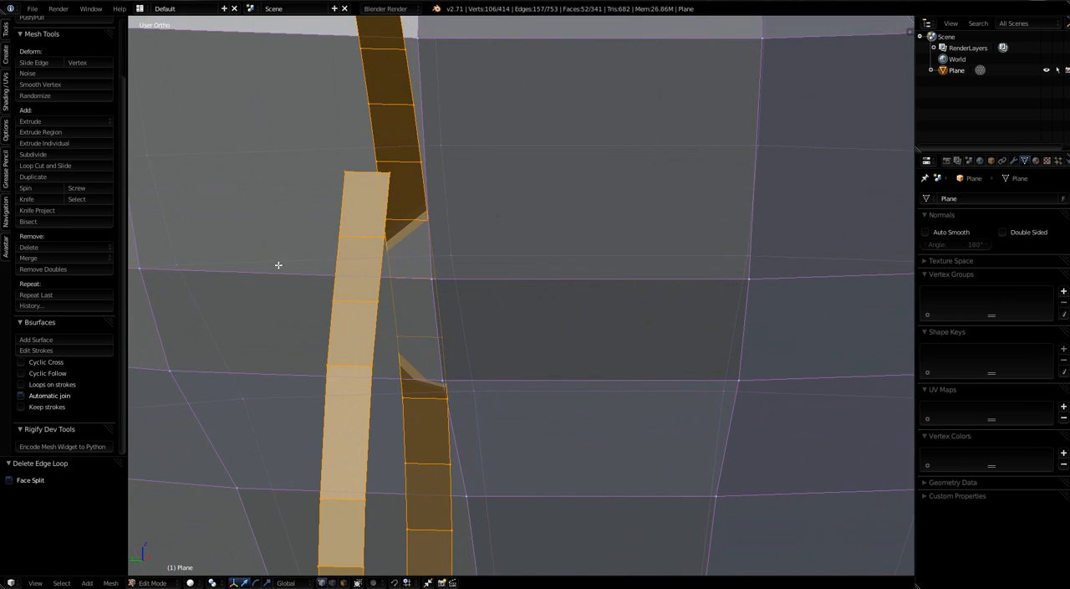
{"action": "scroll", "coordinate": [355, 245], "scroll_direction": "down", "scroll_amount": 6}
{"action": "middle_click_drag", "start_coordinate": [473, 423], "coordinate": [438, 426]}
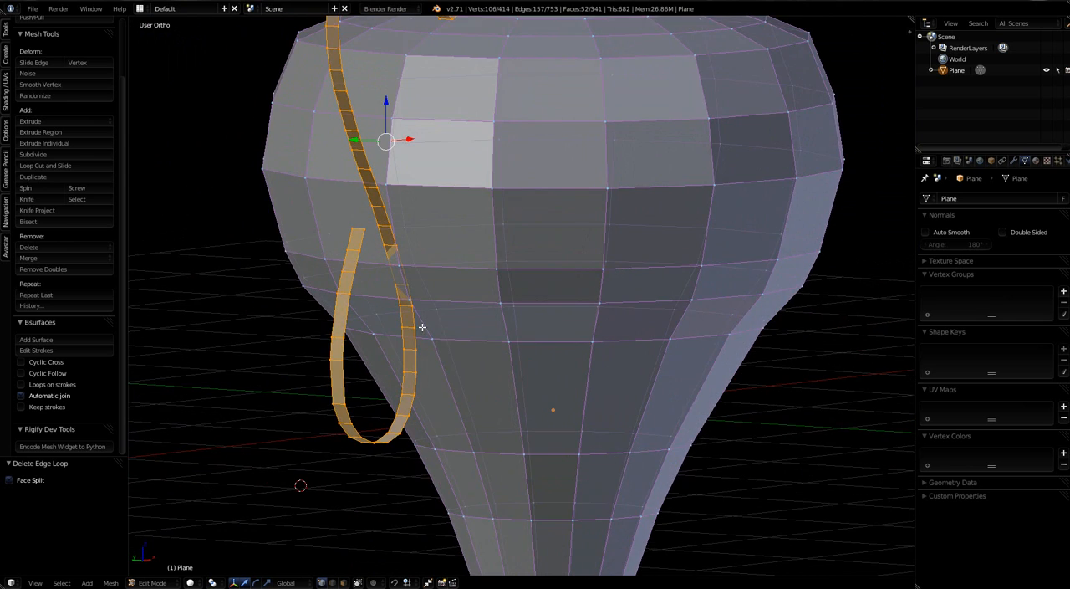
{"action": "scroll", "coordinate": [422, 324], "scroll_direction": "up", "scroll_amount": 6}
{"action": "middle_click_drag", "start_coordinate": [388, 235], "coordinate": [354, 239]}
{"action": "scroll", "coordinate": [345, 181], "scroll_direction": "up", "scroll_amount": 3}
{"action": "right_click", "coordinate": [385, 169]}
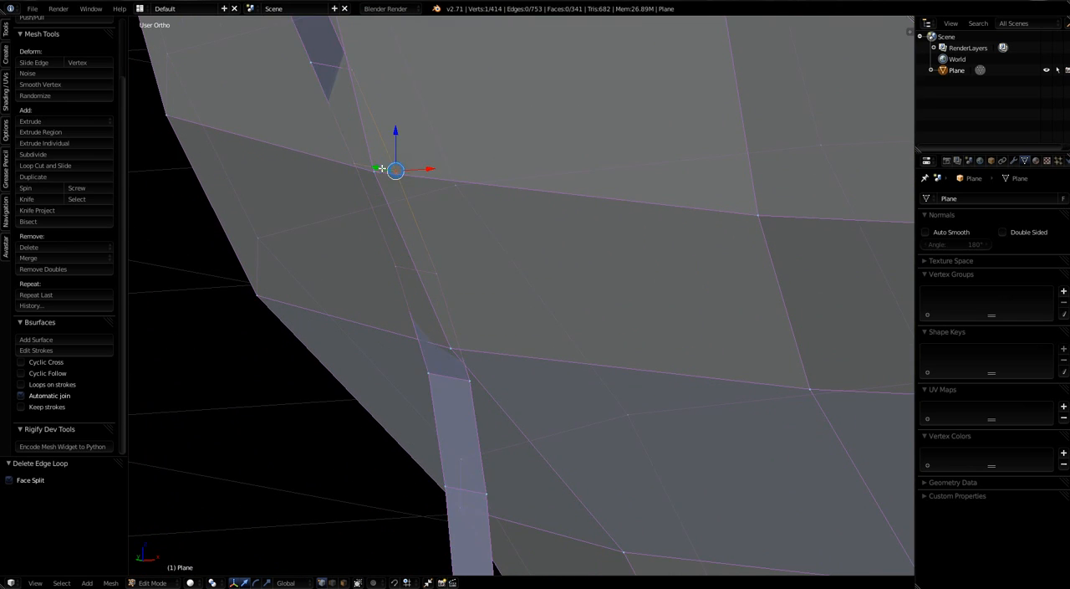
{"action": "right_click", "coordinate": [357, 168], "text": "shift"}
{"action": "left_click_drag", "start_coordinate": [409, 163], "coordinate": [385, 169]}
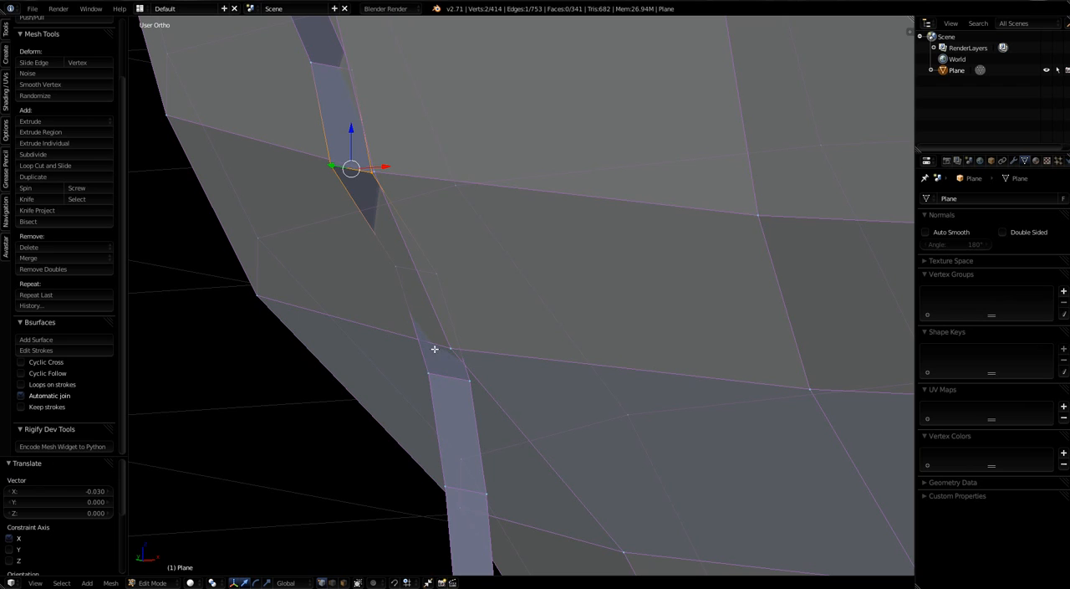
Step: Move the next cross edge down the handle, also buried in the vase wall, by -0.024 along X
{"action": "right_click", "coordinate": [462, 346]}
{"action": "middle_click_drag", "start_coordinate": [497, 383], "coordinate": [436, 272]}
{"action": "right_click", "coordinate": [427, 270], "text": "shift"}
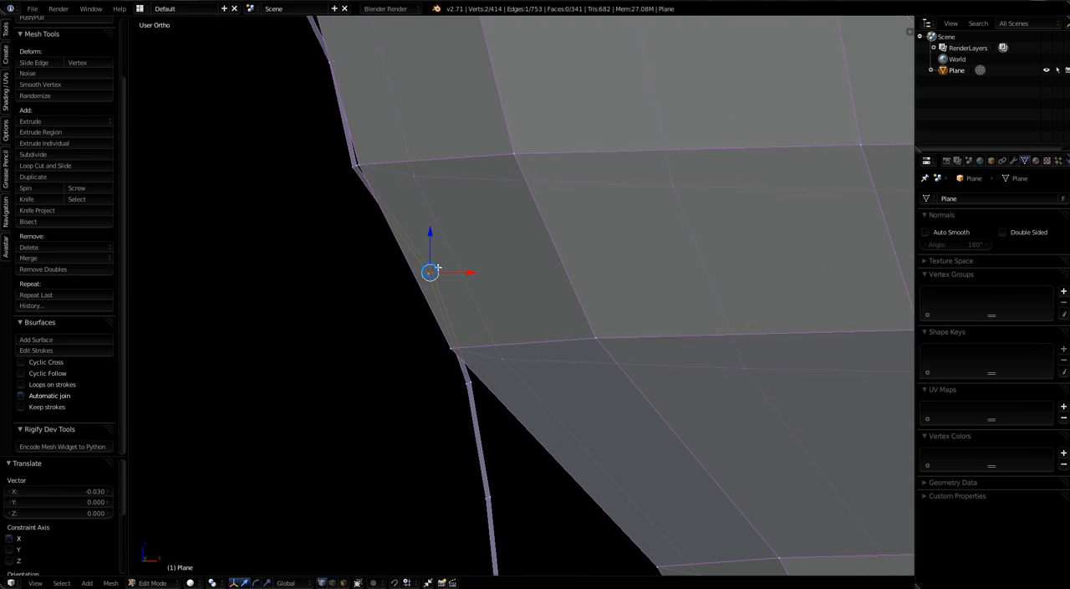
{"action": "left_click_drag", "start_coordinate": [468, 275], "coordinate": [447, 280]}
Step: Move the handle's cross edge just above the two adjusted ones by -0.006 along X, clear of the vase wall
{"action": "middle_click_drag", "start_coordinate": [447, 280], "coordinate": [415, 187]}
{"action": "right_click", "coordinate": [384, 183]}
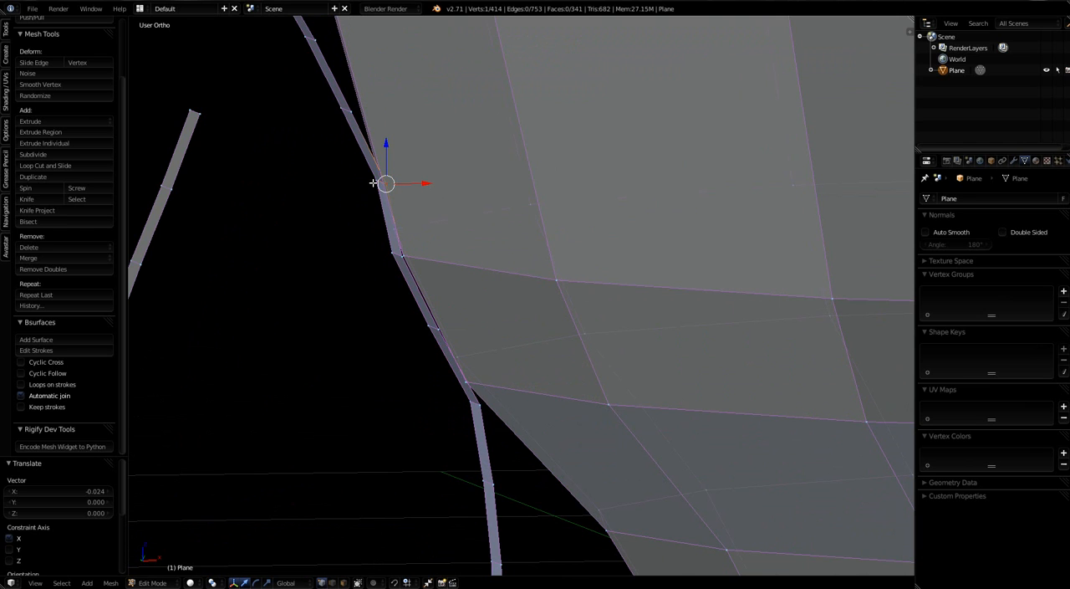
{"action": "right_click", "coordinate": [373, 183], "text": "shift"}
{"action": "middle_click_drag", "start_coordinate": [454, 270], "coordinate": [665, 304]}
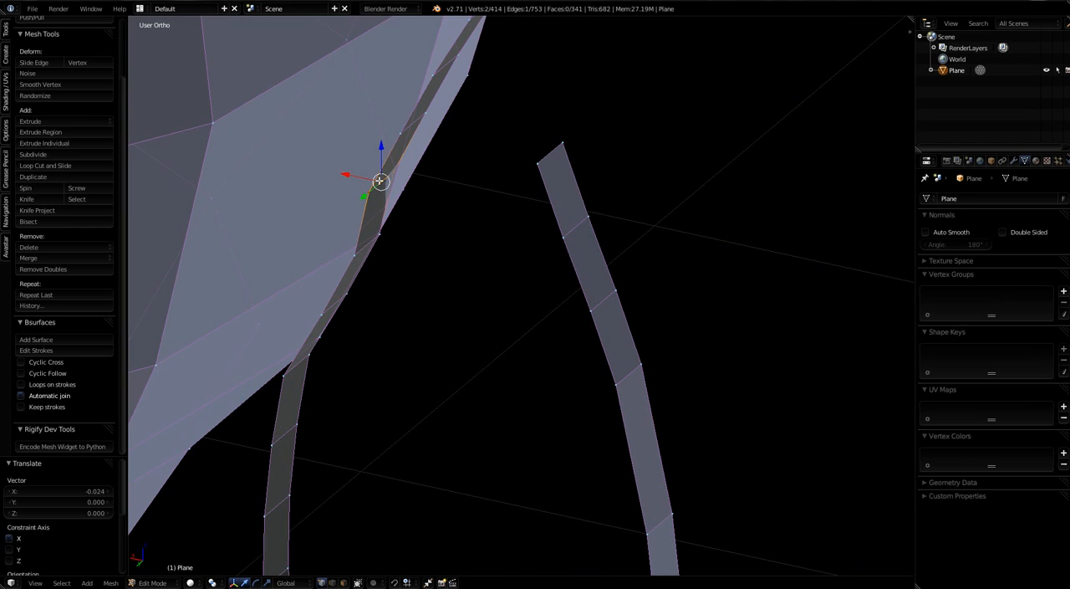
{"action": "left_click_drag", "start_coordinate": [343, 173], "coordinate": [352, 174]}
Step: Check from several angles how the simplified handle sits against the side of the vase
{"action": "middle_click_drag", "start_coordinate": [351, 174], "coordinate": [256, 273]}
{"action": "scroll", "coordinate": [466, 238], "scroll_direction": "down", "scroll_amount": 2}
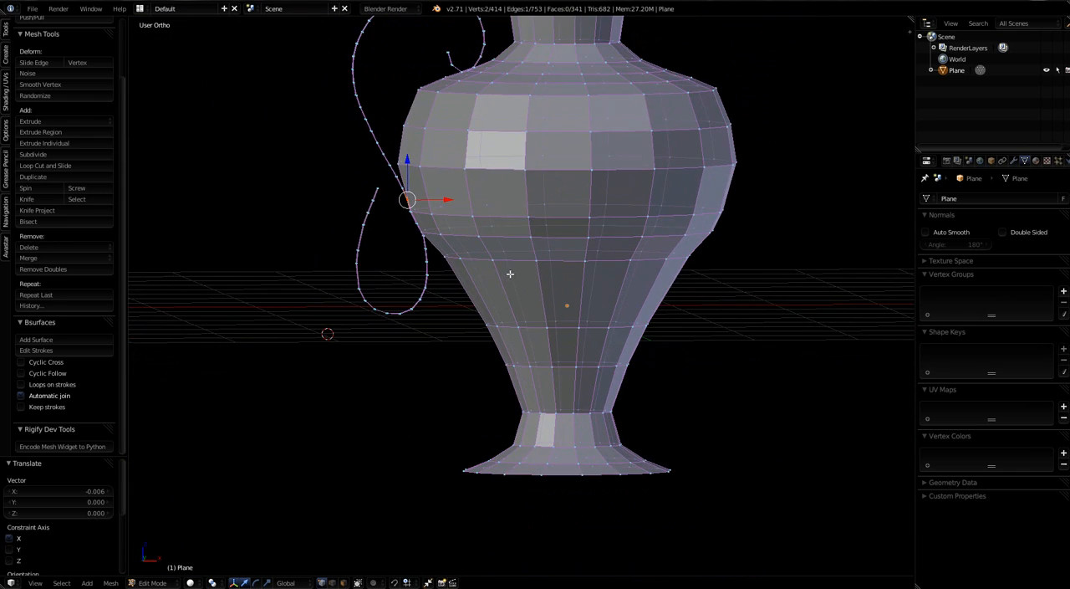
{"action": "middle_click_drag", "start_coordinate": [510, 273], "coordinate": [594, 366]}
{"action": "scroll", "coordinate": [463, 89], "scroll_direction": "up", "scroll_amount": 1}
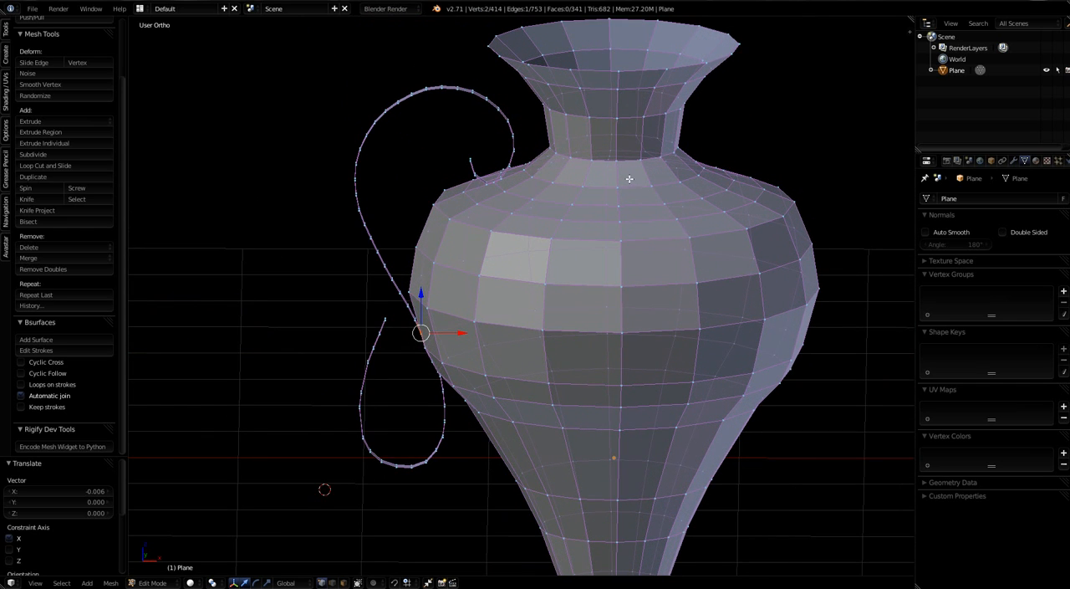
{"action": "middle_click_drag", "start_coordinate": [609, 207], "coordinate": [592, 200]}
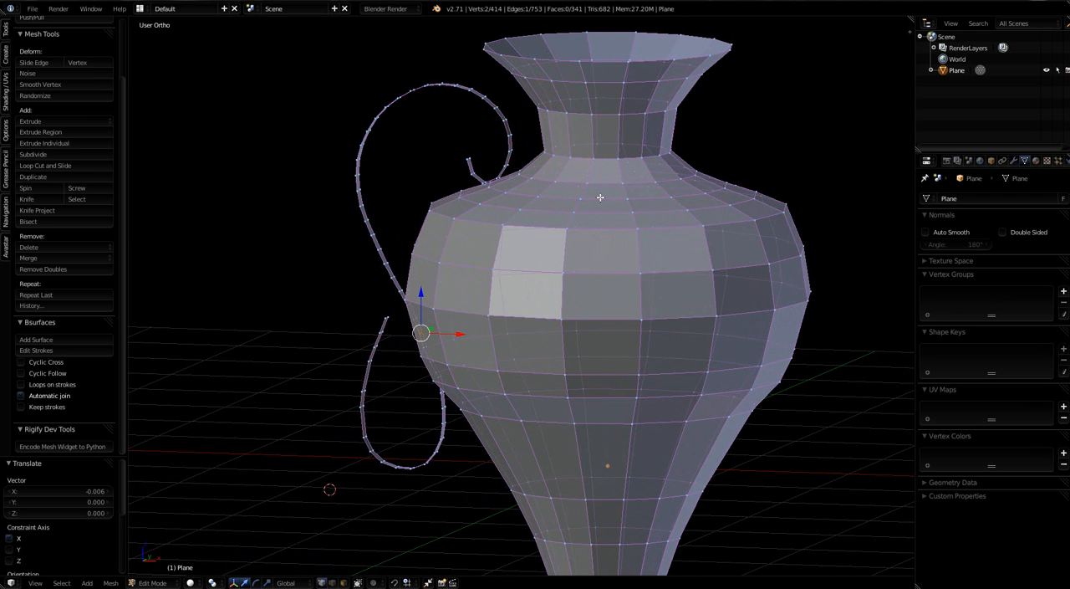
{"action": "middle_click_drag", "start_coordinate": [546, 257], "coordinate": [573, 286]}
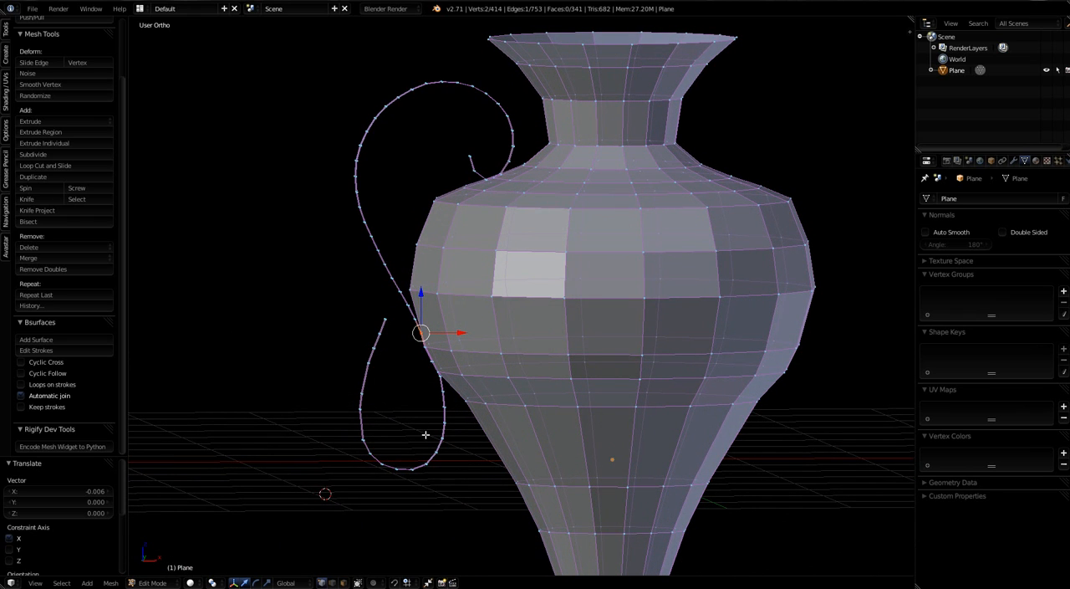
{"action": "scroll", "coordinate": [534, 375], "scroll_direction": "down", "scroll_amount": 4}
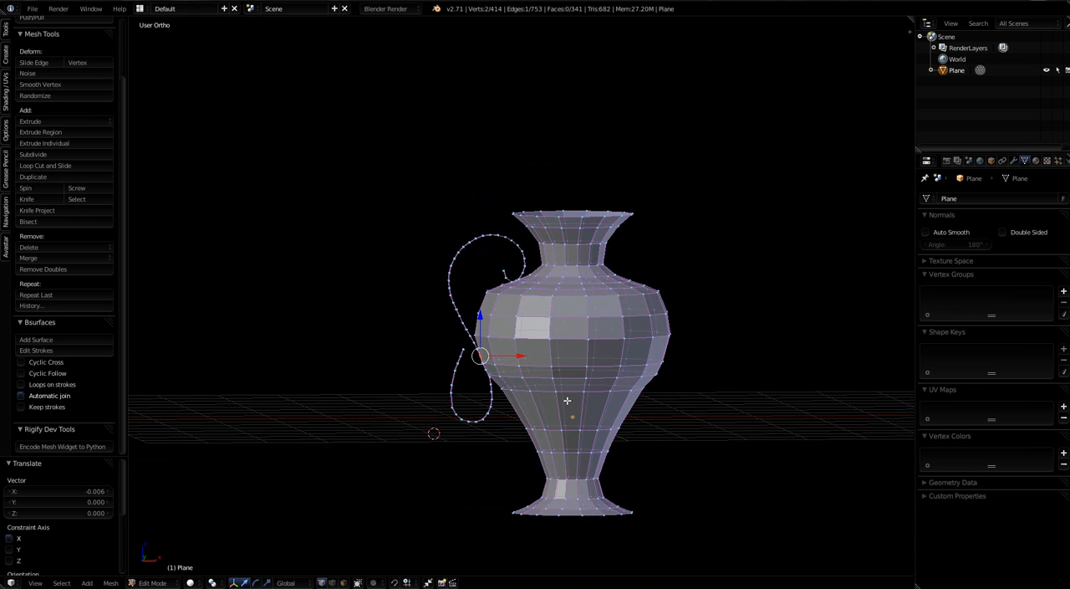
Step: Sketch an S-shaped stroke in front view beside the vase, opposite the existing handle, and convert it to an editable curve with Edit Strokes
{"action": "middle_click_drag", "start_coordinate": [567, 400], "coordinate": [595, 317]}
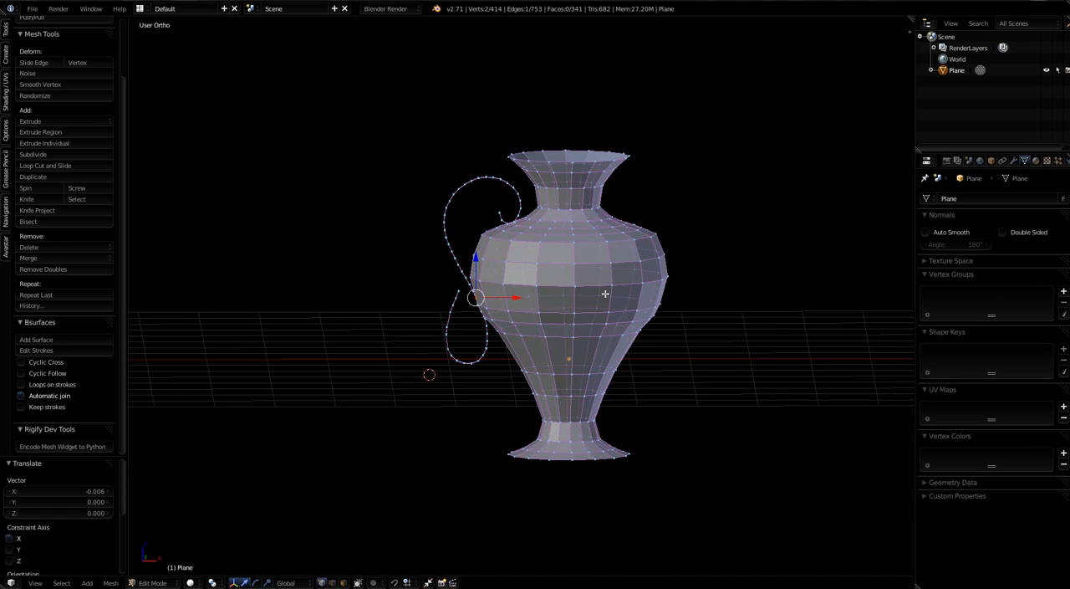
{"action": "key", "text": "a"}
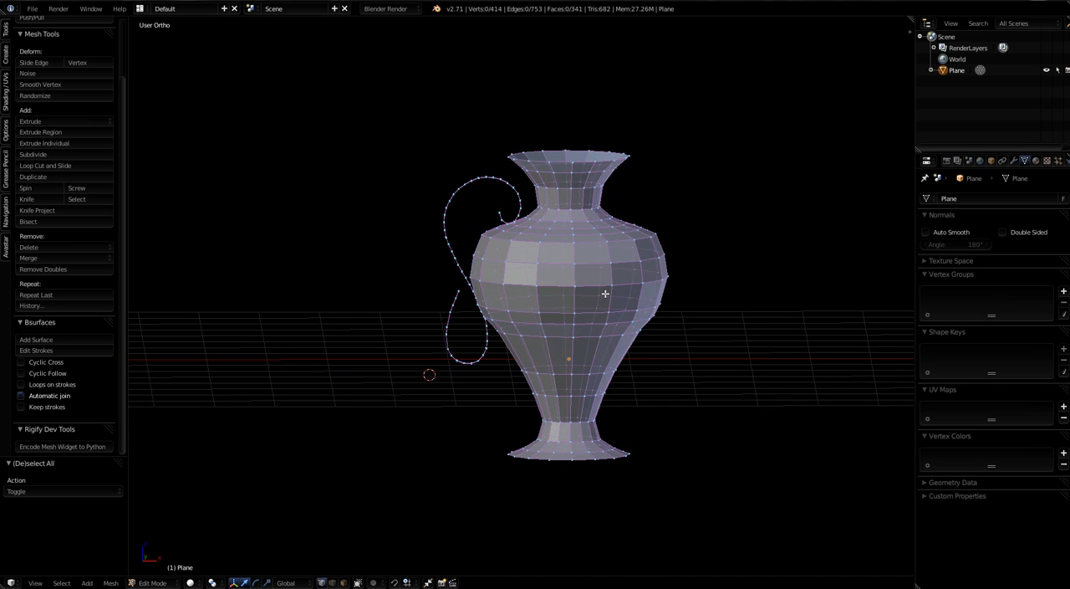
{"action": "key", "text": "KP_1"}
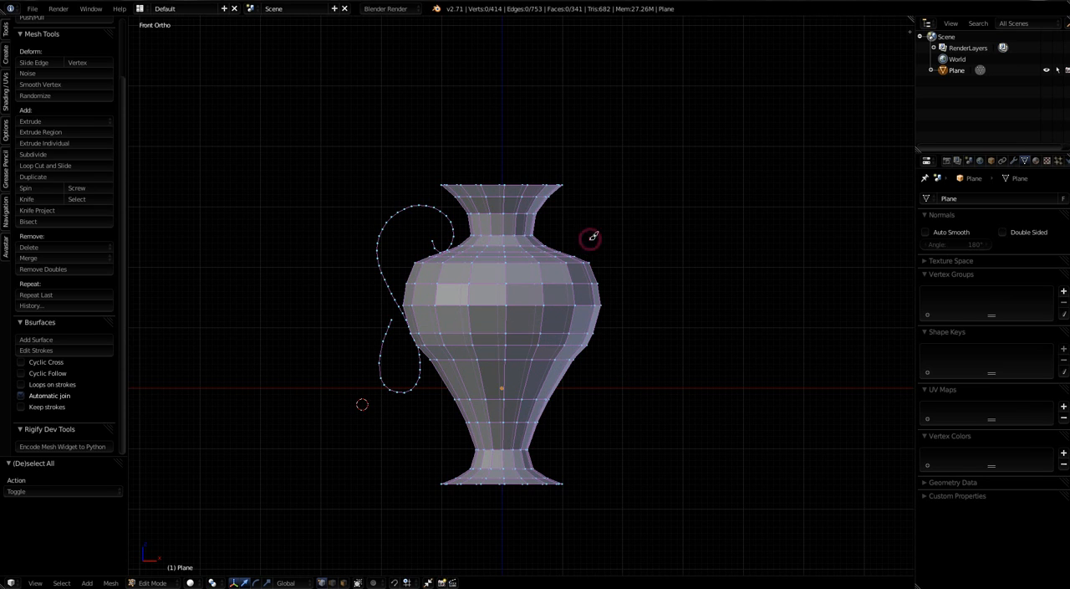
{"action": "mouse_move", "coordinate": [583, 243]}
{"action": "left_mouse_down"}
{"action": "mouse_move", "coordinate": [575, 222]}
{"action": "mouse_move", "coordinate": [610, 212]}
{"action": "mouse_move", "coordinate": [628, 237]}
{"action": "mouse_move", "coordinate": [636, 279]}
{"action": "mouse_move", "coordinate": [620, 356]}
{"action": "mouse_move", "coordinate": [635, 373]}
{"action": "mouse_move", "coordinate": [655, 367]}
{"action": "mouse_move", "coordinate": [657, 338]}
{"action": "left_mouse_up"}
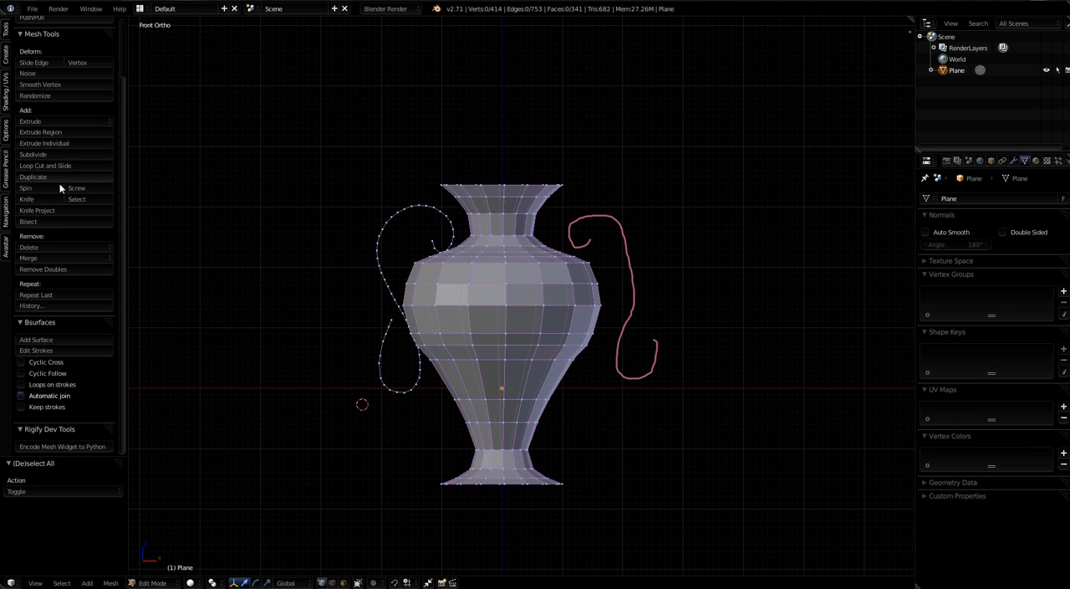
{"action": "left_click", "coordinate": [38, 349]}
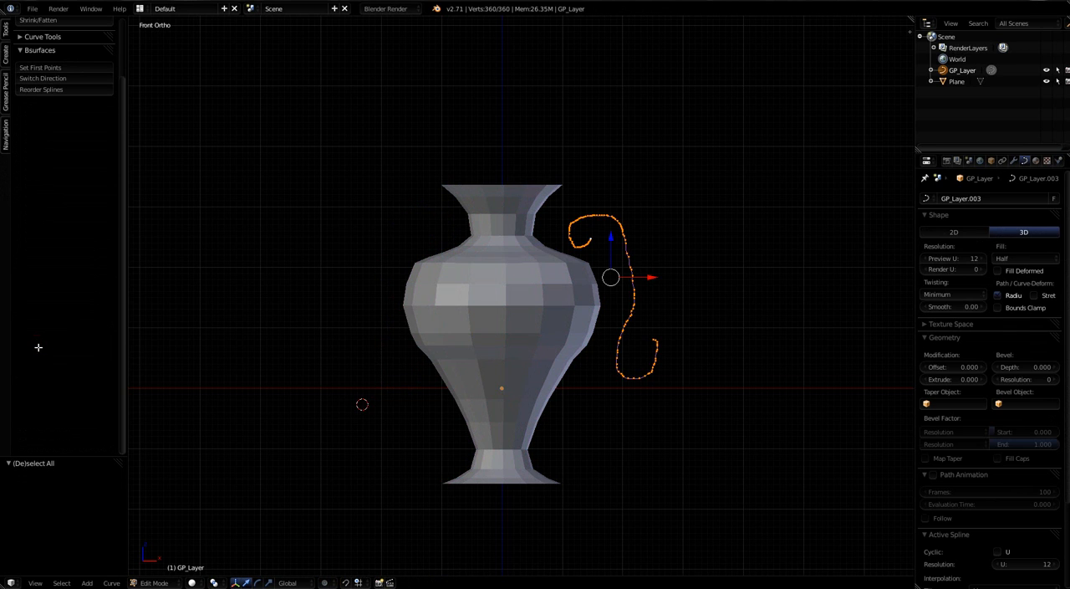
Step: Delete the dense control points around the lower bend of the curve's upper curl, keeping its inner end
{"action": "scroll", "coordinate": [674, 256], "scroll_direction": "up", "scroll_amount": 3}
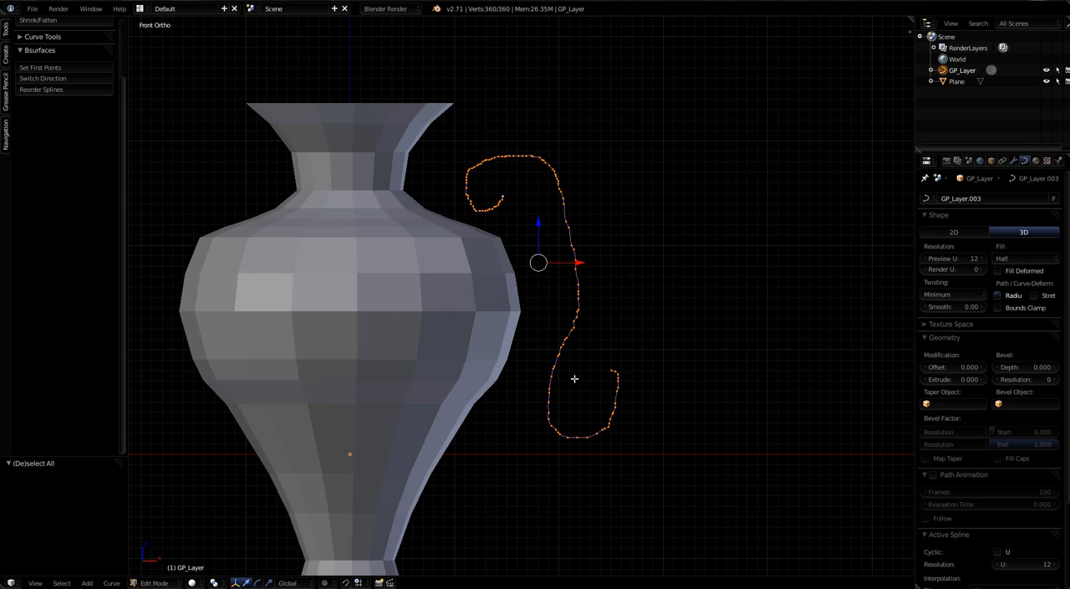
{"action": "scroll", "coordinate": [511, 218], "scroll_direction": "up", "scroll_amount": 4}
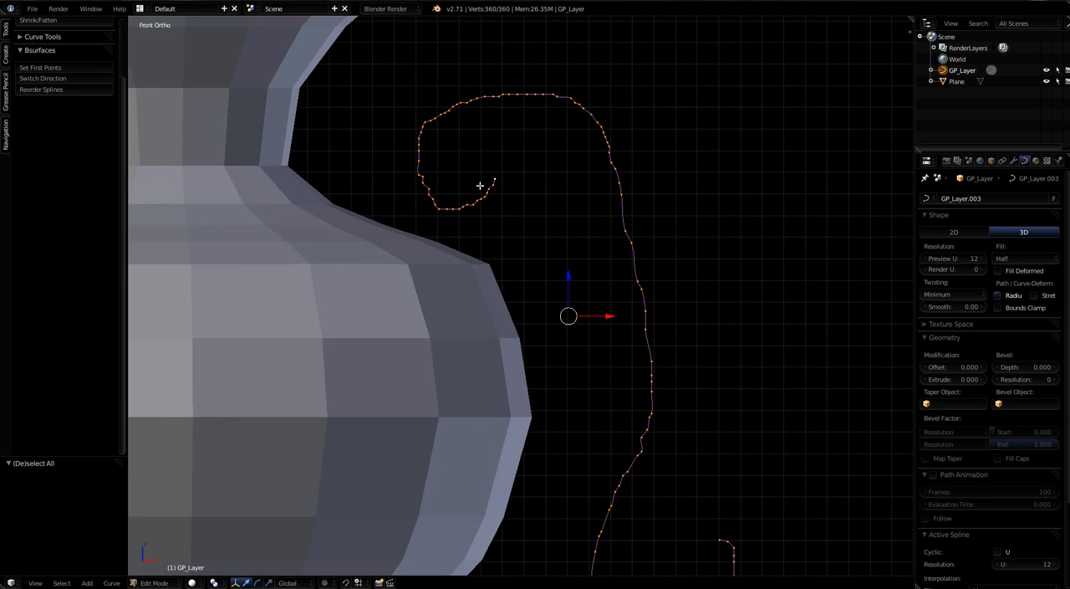
{"action": "key", "text": "a"}
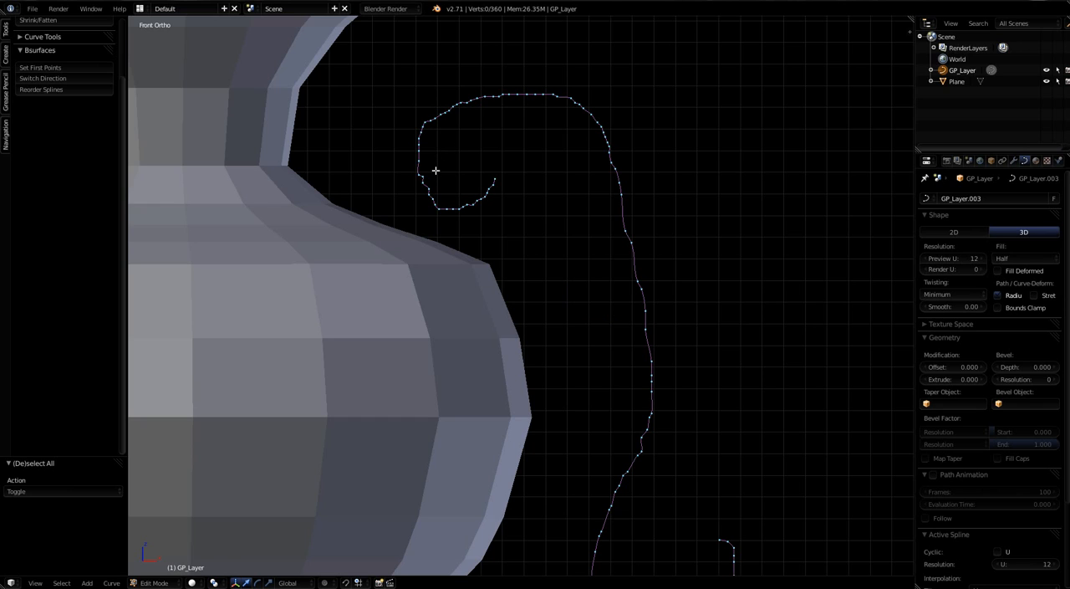
{"action": "key", "text": "b"}
{"action": "left_click_drag", "start_coordinate": [407, 150], "coordinate": [490, 237]}
{"action": "key", "text": "x"}
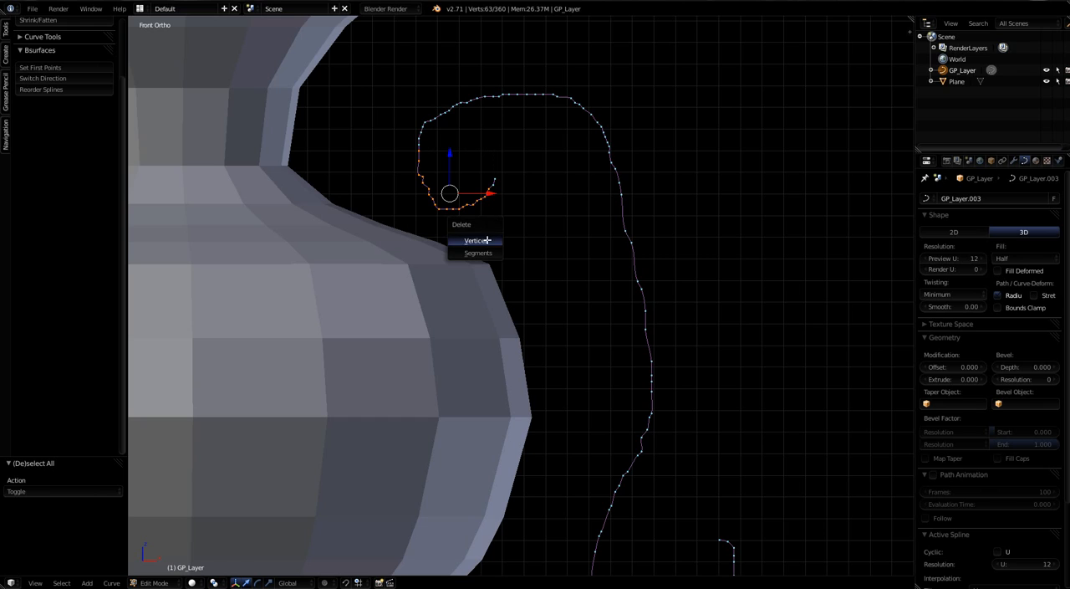
{"action": "left_click", "coordinate": [478, 240]}
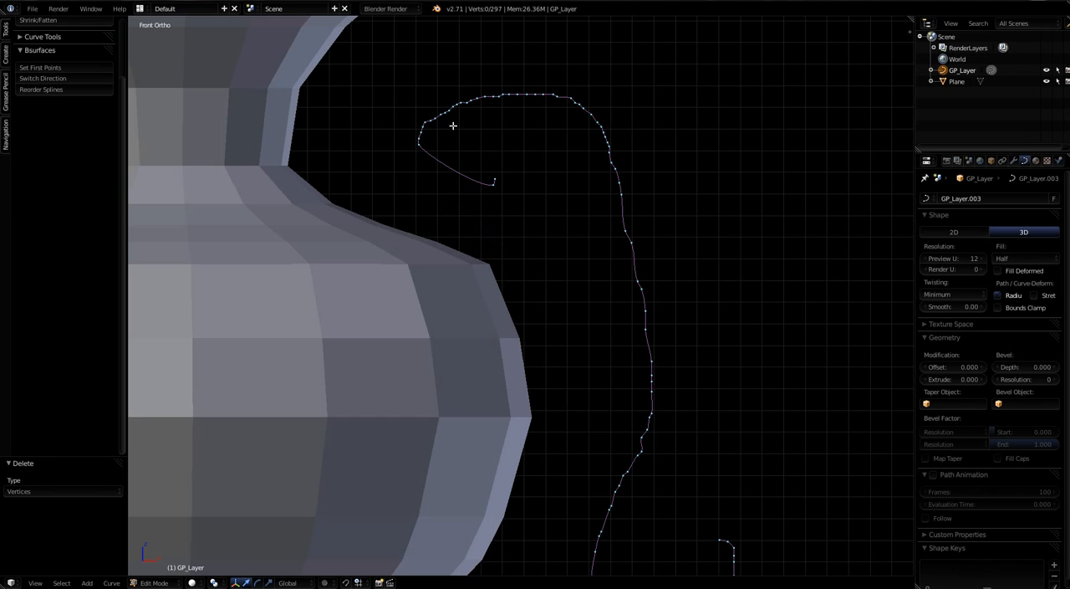
Step: Delete three groups of surplus control points: along the top arc, down the upper stem and along the lower stem
{"action": "key", "text": "b"}
{"action": "left_click_drag", "start_coordinate": [423, 77], "coordinate": [546, 125]}
{"action": "key", "text": "b"}
{"action": "left_click_drag", "start_coordinate": [589, 90], "coordinate": [660, 264]}
{"action": "key", "text": "b"}
{"action": "left_click_drag", "start_coordinate": [592, 346], "coordinate": [679, 516]}
{"action": "key", "text": "x"}
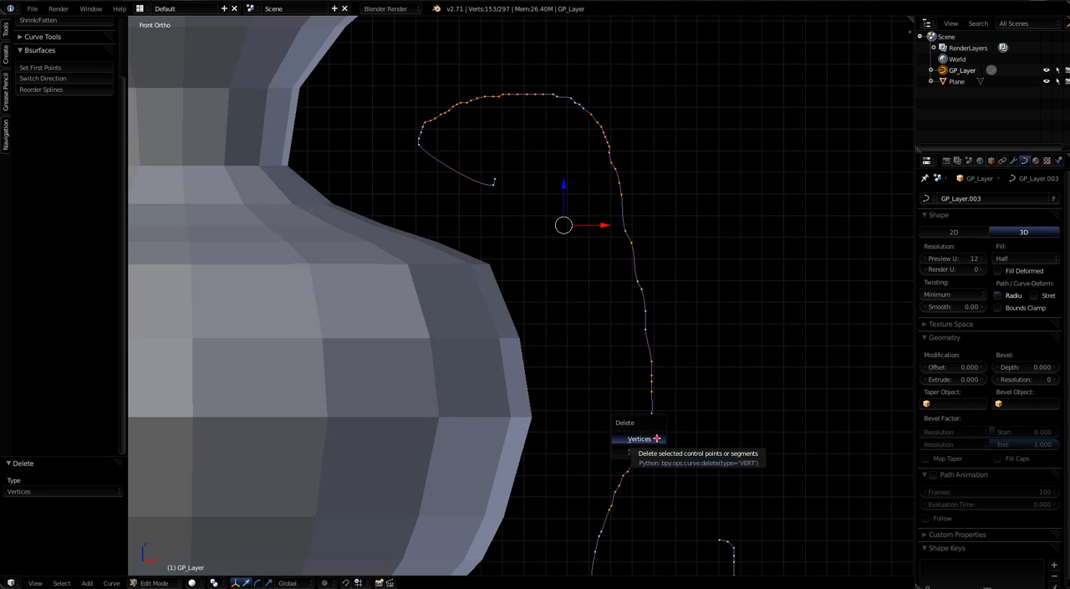
{"action": "left_click", "coordinate": [656, 437]}
Step: Move the control point on the curl's vase side by -0.023 along X and -0.220 along Z, and delete the surplus points above it
{"action": "right_click", "coordinate": [422, 143]}
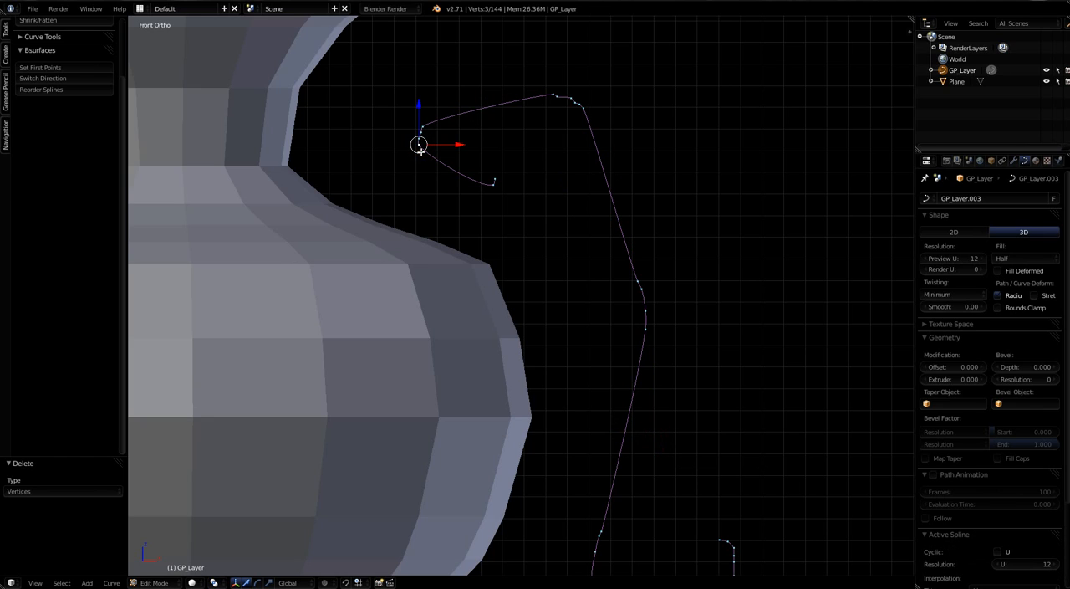
{"action": "key", "text": "g"}
{"action": "left_click", "coordinate": [415, 199]}
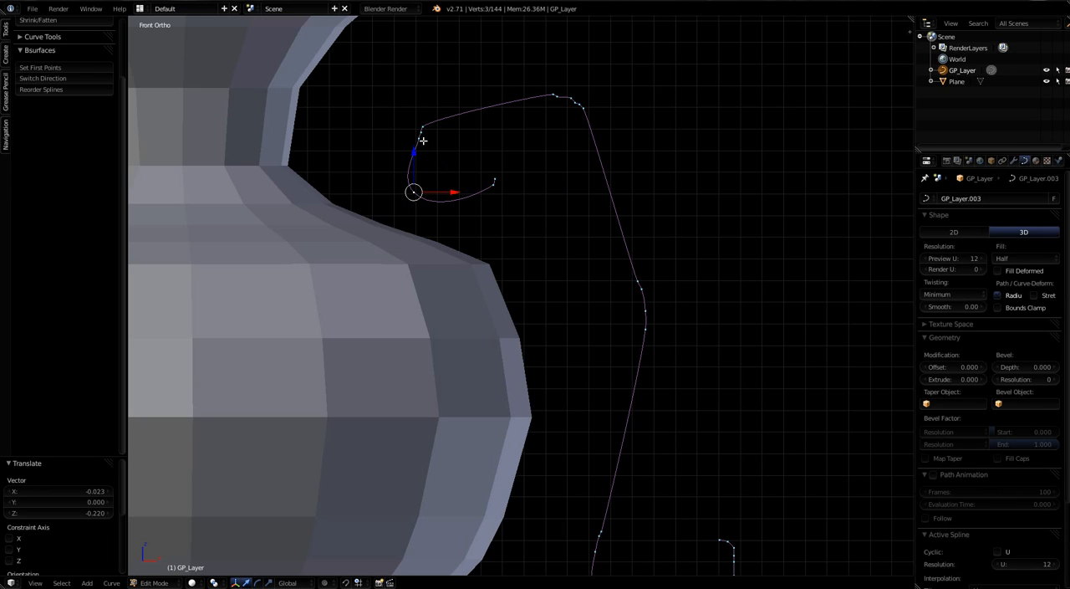
{"action": "right_click", "coordinate": [419, 137]}
{"action": "key", "text": "x"}
{"action": "left_click", "coordinate": [420, 134]}
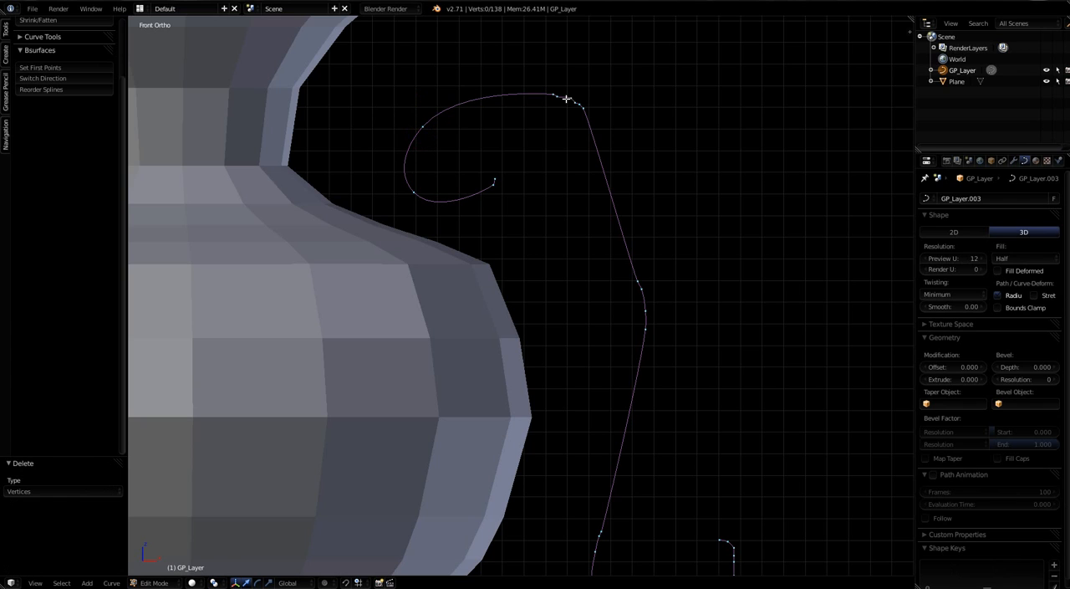
Step: Delete the cluster of control points just past the crest of the curve's top arc, keeping the first one
{"action": "key", "text": "b"}
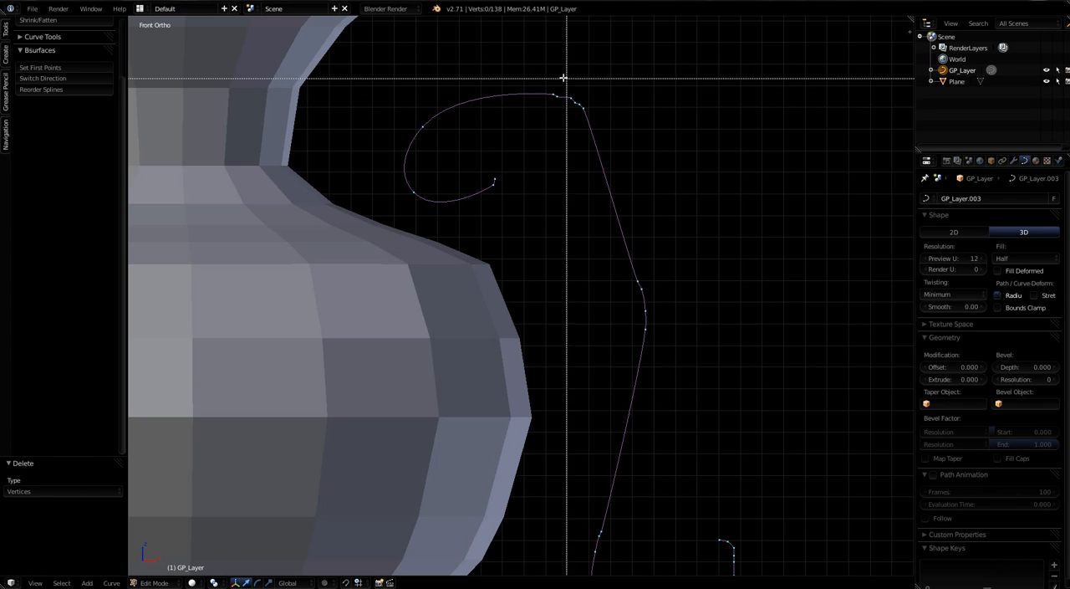
{"action": "left_click_drag", "start_coordinate": [557, 77], "coordinate": [617, 136]}
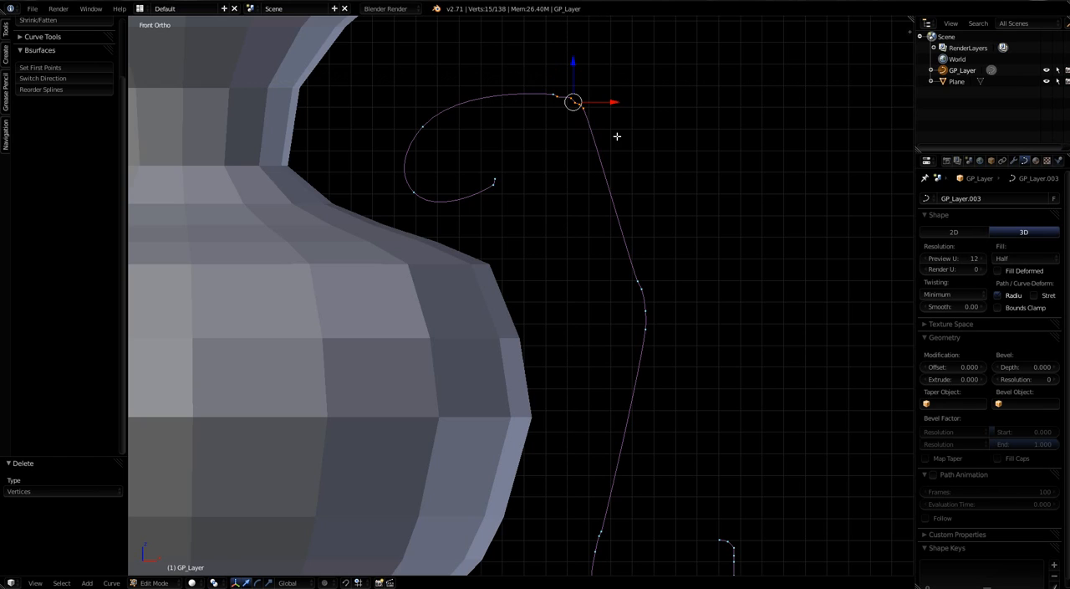
{"action": "key", "text": "x"}
{"action": "left_click", "coordinate": [617, 137]}
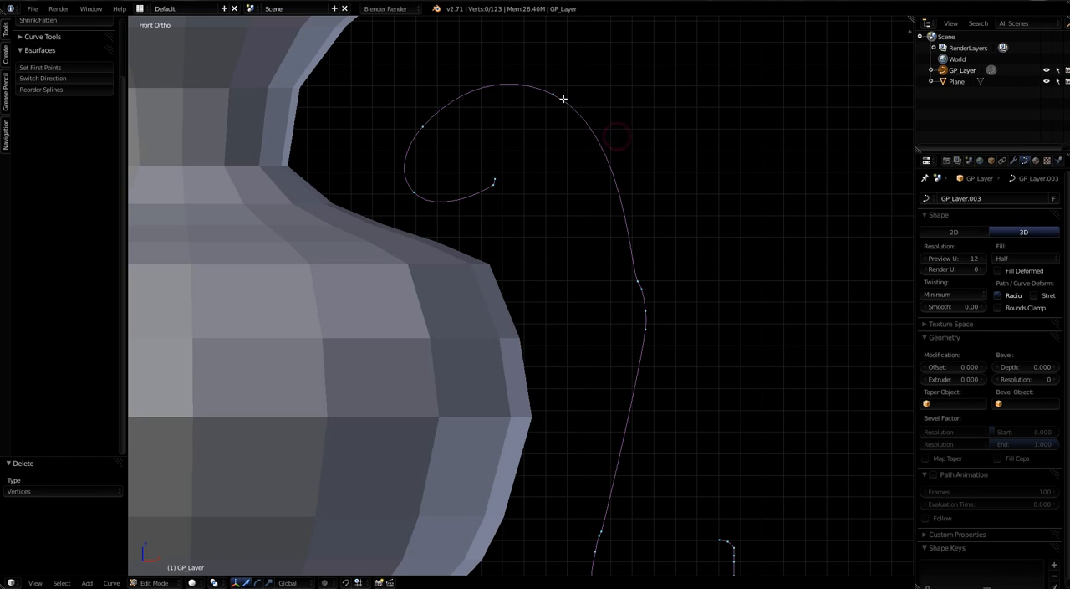
Step: Move the topmost of the remaining mid-stem control points toward the vase by -0.344 along X and -0.158 along Z
{"action": "right_click", "coordinate": [640, 283]}
{"action": "key", "text": "g"}
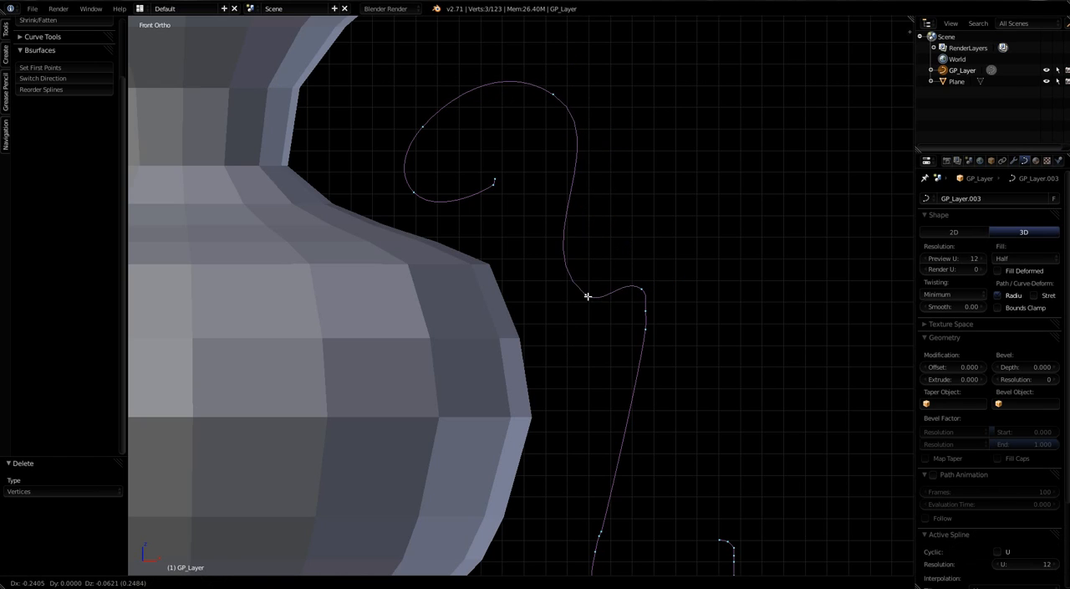
{"action": "left_click", "coordinate": [564, 315]}
Step: Delete the surplus mid-stem control points one by one beside the point moved toward the vase
{"action": "right_click", "coordinate": [642, 290]}
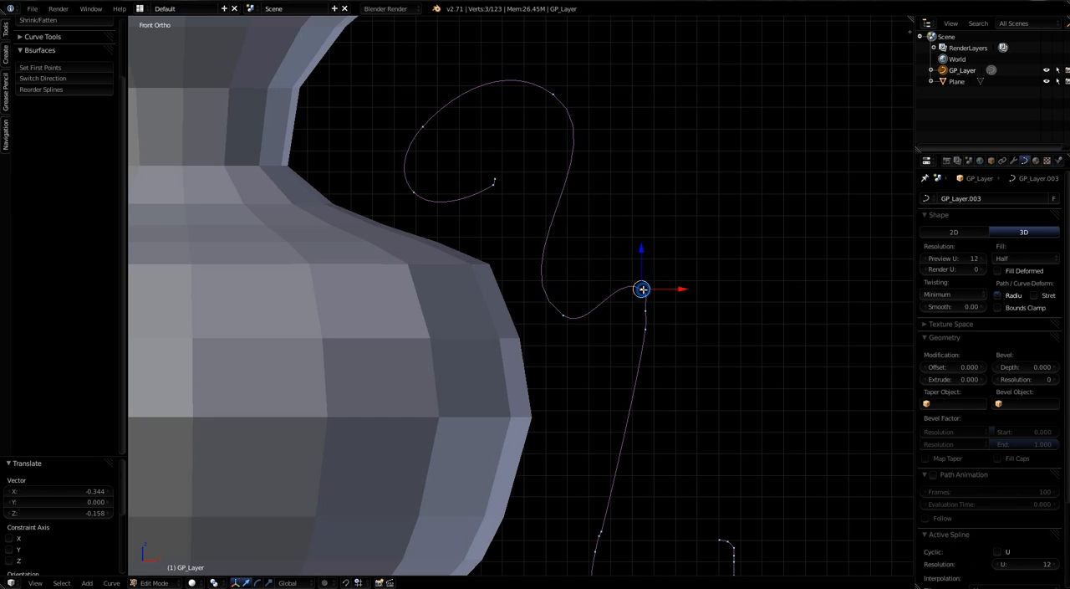
{"action": "key", "text": "x"}
{"action": "left_click", "coordinate": [640, 292]}
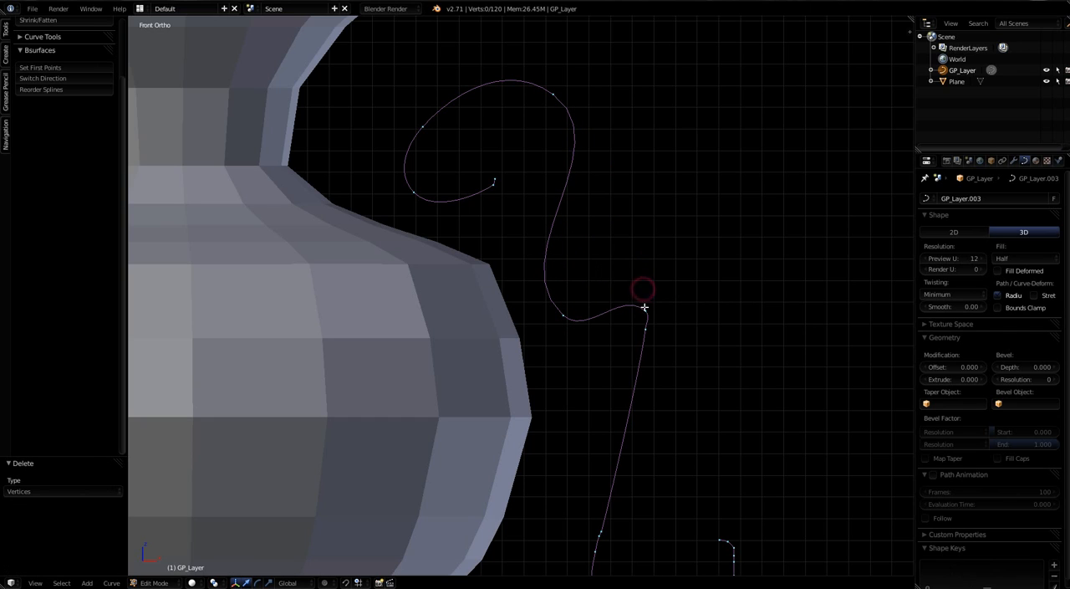
{"action": "key", "text": "x"}
{"action": "left_click", "coordinate": [647, 311]}
{"action": "right_click", "coordinate": [642, 323]}
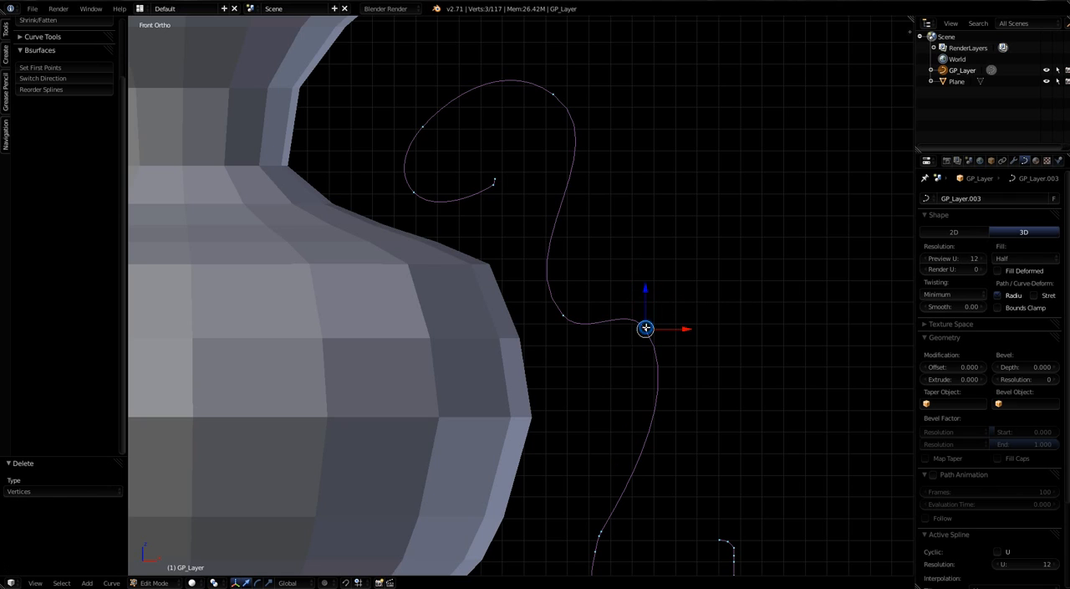
{"action": "key", "text": "x"}
{"action": "left_click", "coordinate": [642, 328]}
Step: Move the remaining mid-stem control point by -0.190 along X, up against the vase's shoulder
{"action": "scroll", "coordinate": [645, 430], "scroll_direction": "down", "scroll_amount": 3}
{"action": "scroll", "coordinate": [645, 430], "scroll_direction": "up", "scroll_amount": 2}
{"action": "scroll", "coordinate": [655, 470], "scroll_direction": "down", "scroll_amount": 1}
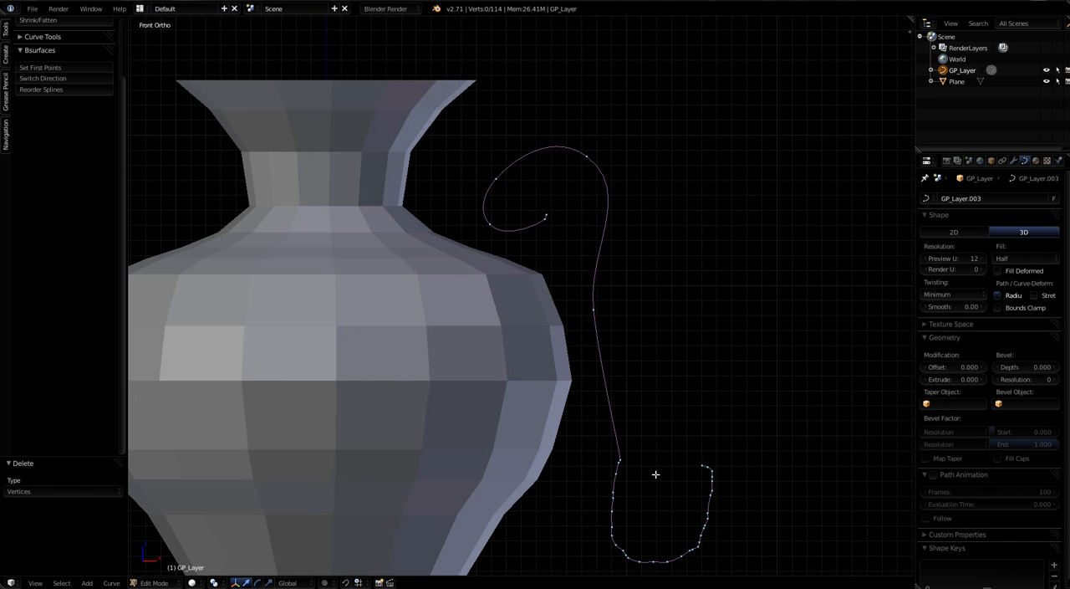
{"action": "right_click", "coordinate": [594, 313]}
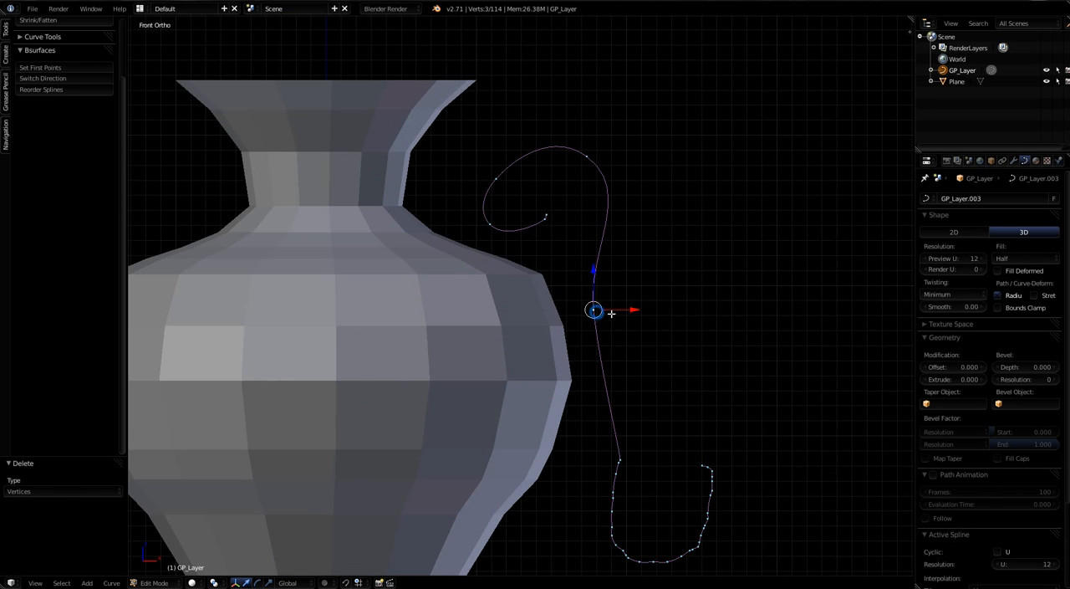
{"action": "key", "text": "g"}
{"action": "key", "text": "x"}
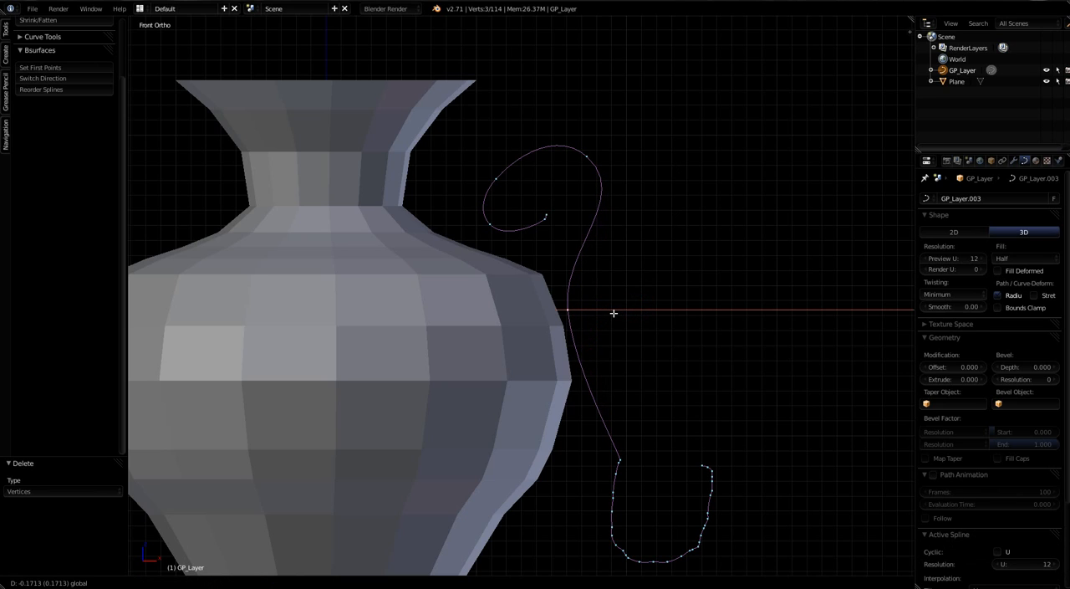
{"action": "left_click", "coordinate": [611, 313]}
Step: Move the control point next to the curl's inner end by -0.108 along X and -0.138 along Z to round the curl
{"action": "right_click", "coordinate": [544, 220]}
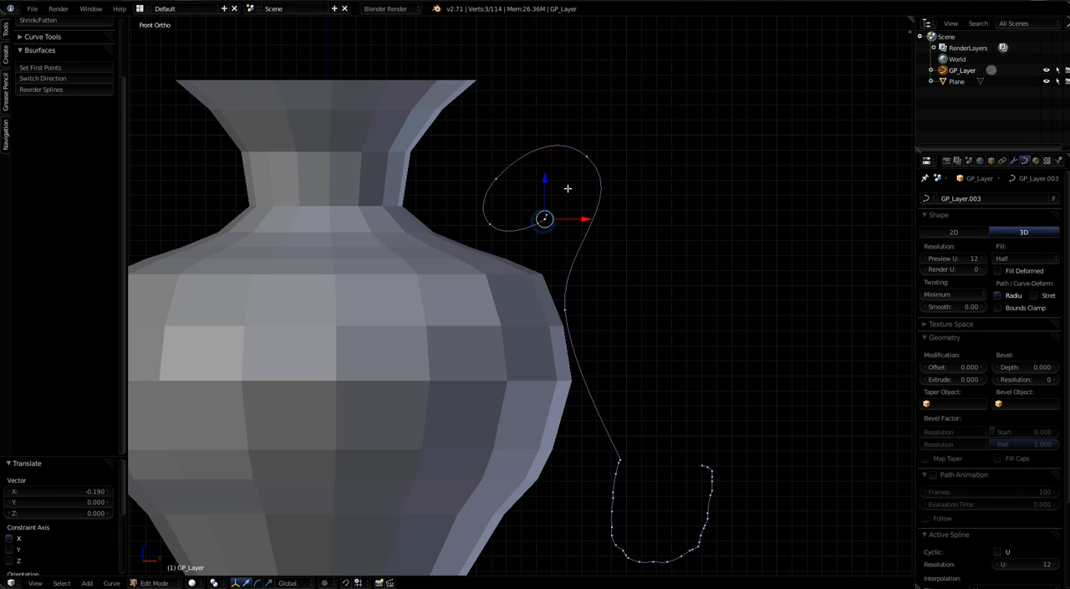
{"action": "key", "text": "g"}
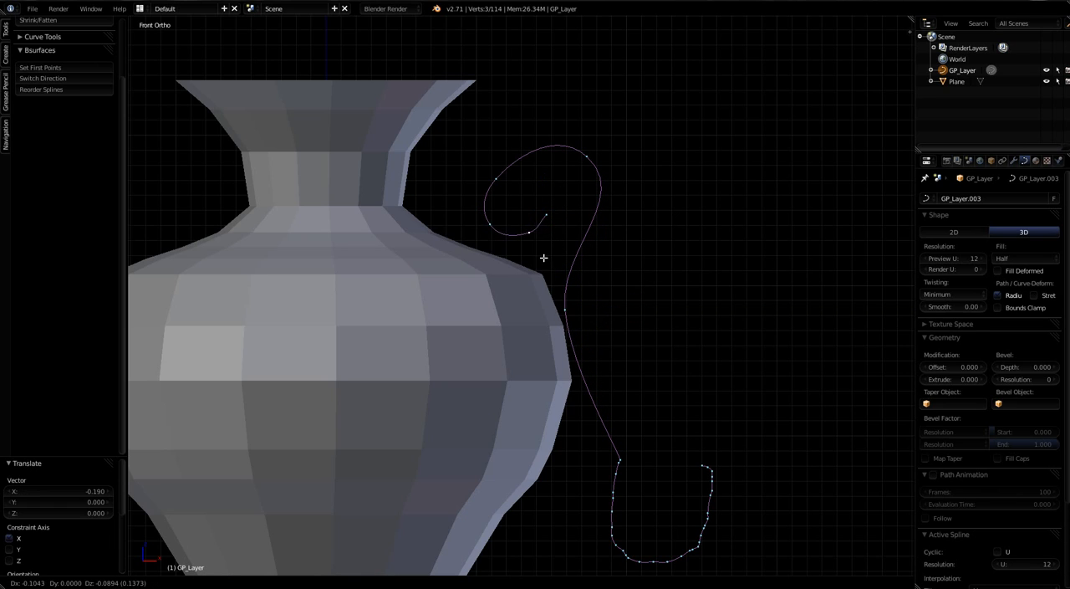
{"action": "left_click", "coordinate": [543, 264]}
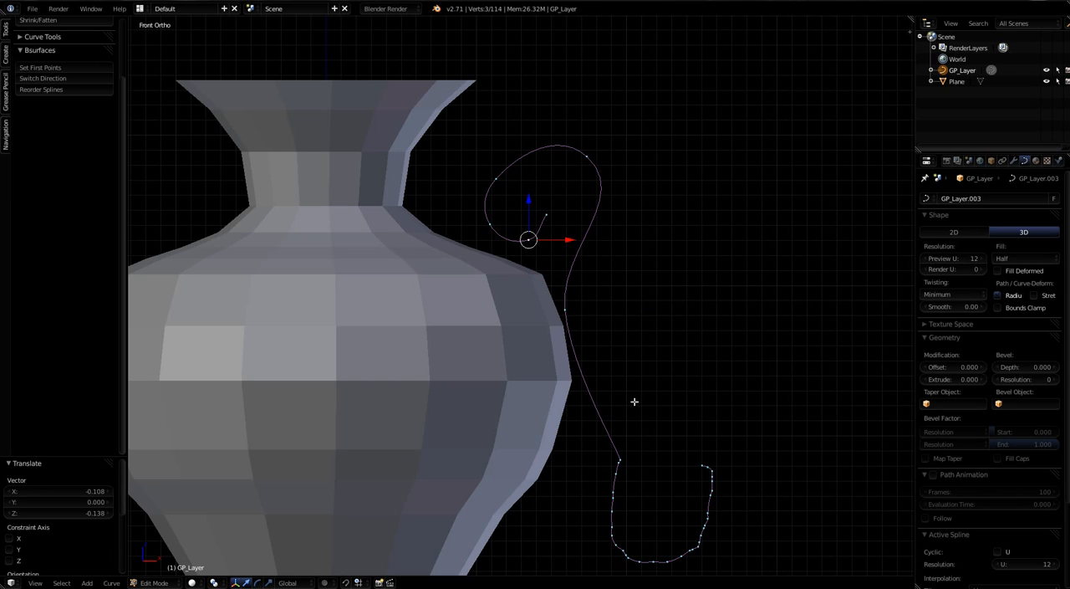
Step: Delete all control points of the curve's lower hook, leaving only the upper curl and the stem down to the vase's shoulder
{"action": "key", "text": "b"}
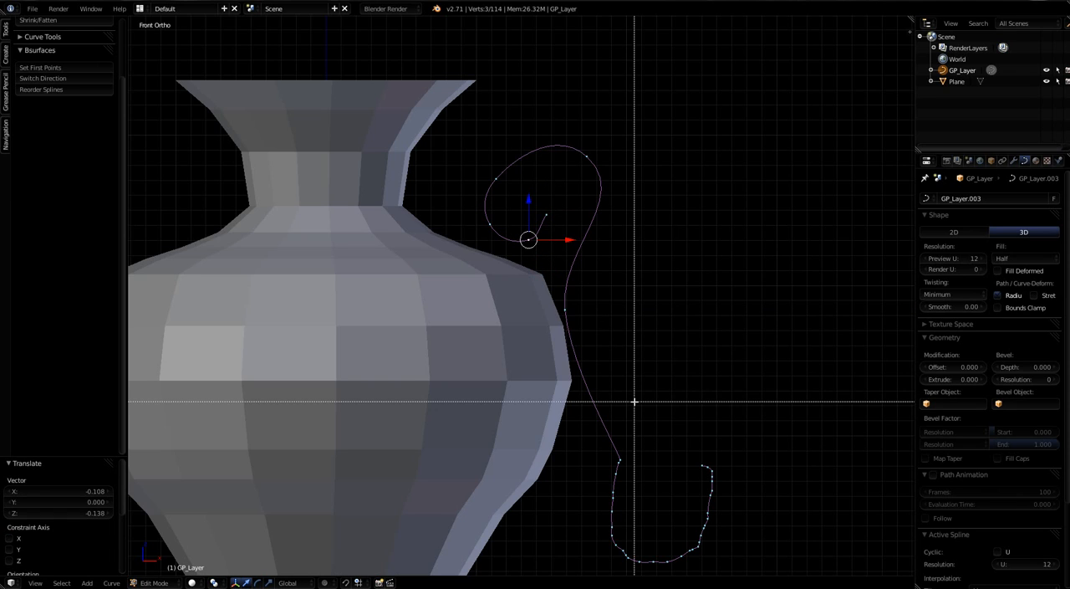
{"action": "right_click", "coordinate": [633, 401]}
{"action": "key", "text": "a"}
{"action": "key", "text": "b"}
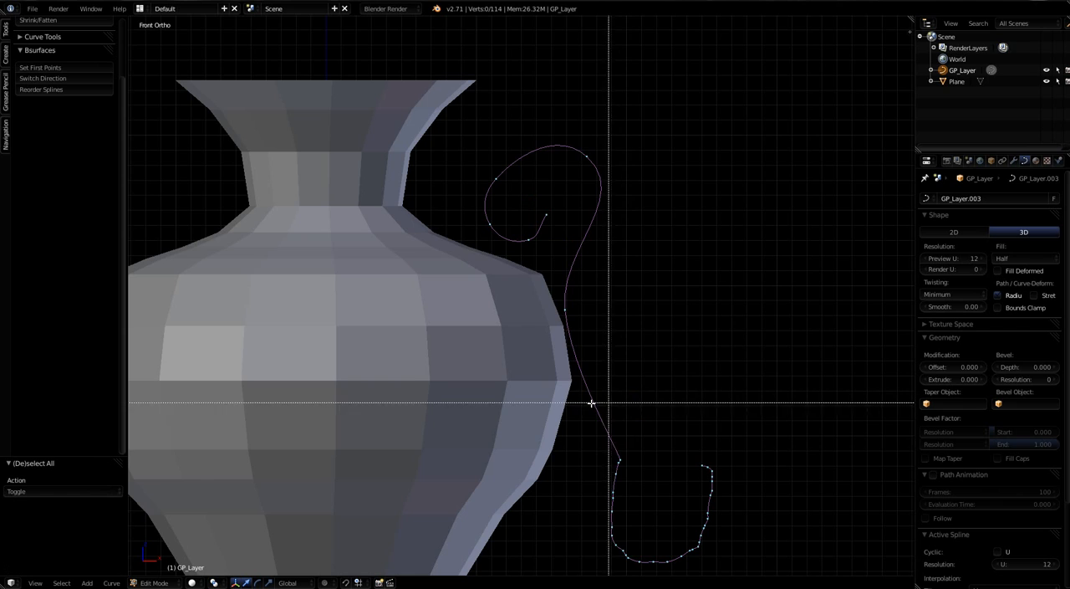
{"action": "left_click_drag", "start_coordinate": [584, 407], "coordinate": [743, 572]}
{"action": "key", "text": "x"}
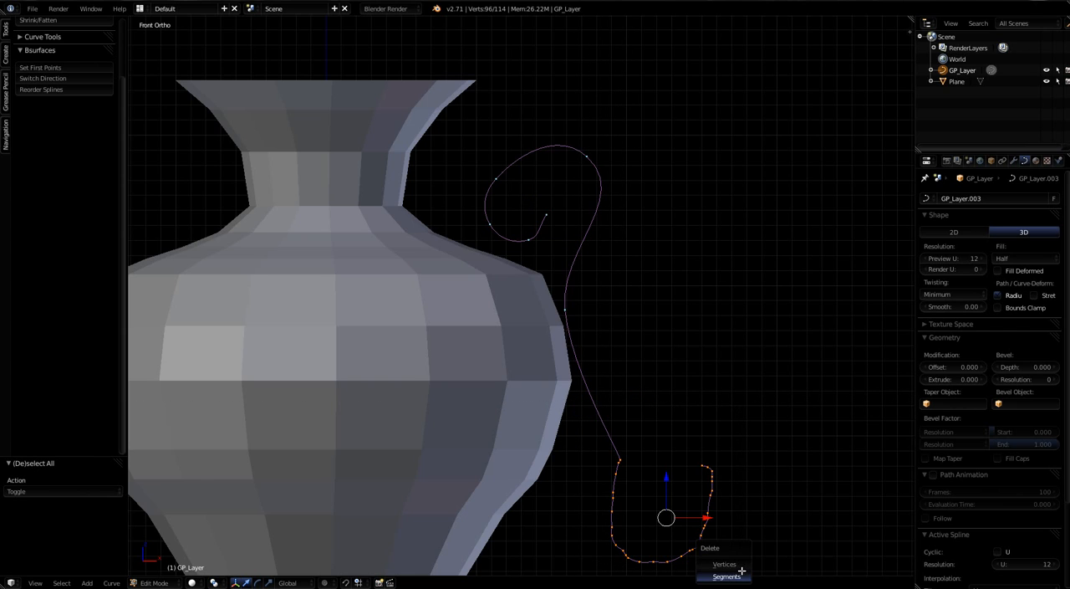
{"action": "left_click", "coordinate": [739, 566]}
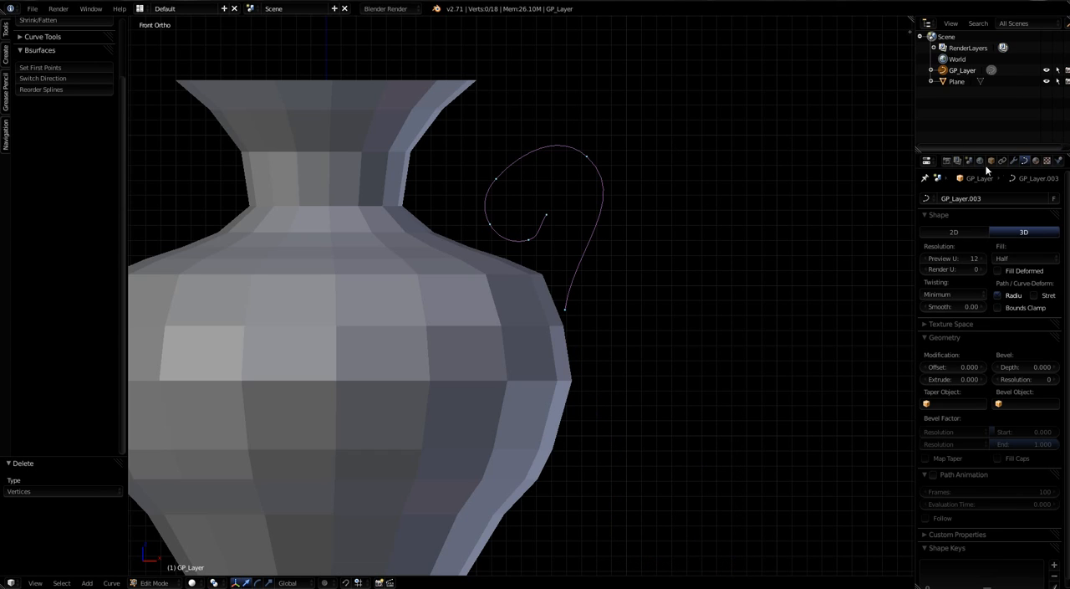
Step: Set the curve's fill mode to Full and select all of its control points
{"action": "left_click", "coordinate": [1011, 258]}
{"action": "left_click", "coordinate": [1012, 244]}
{"action": "scroll", "coordinate": [612, 215], "scroll_direction": "up", "scroll_amount": 1}
{"action": "scroll", "coordinate": [612, 215], "scroll_direction": "up", "scroll_amount": 1}
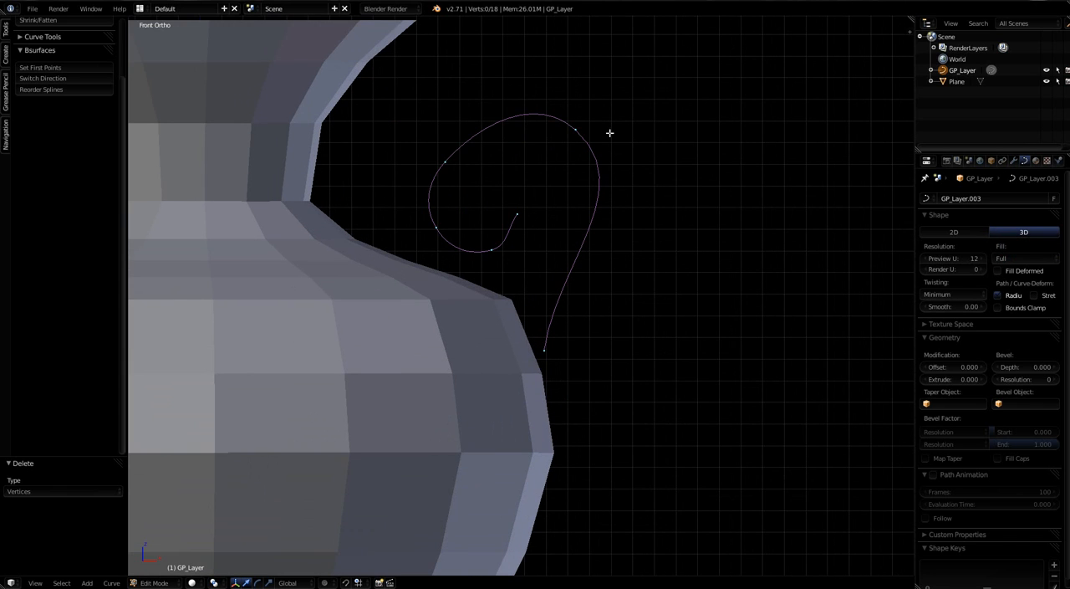
{"action": "right_click", "coordinate": [574, 130]}
{"action": "key", "text": "a"}
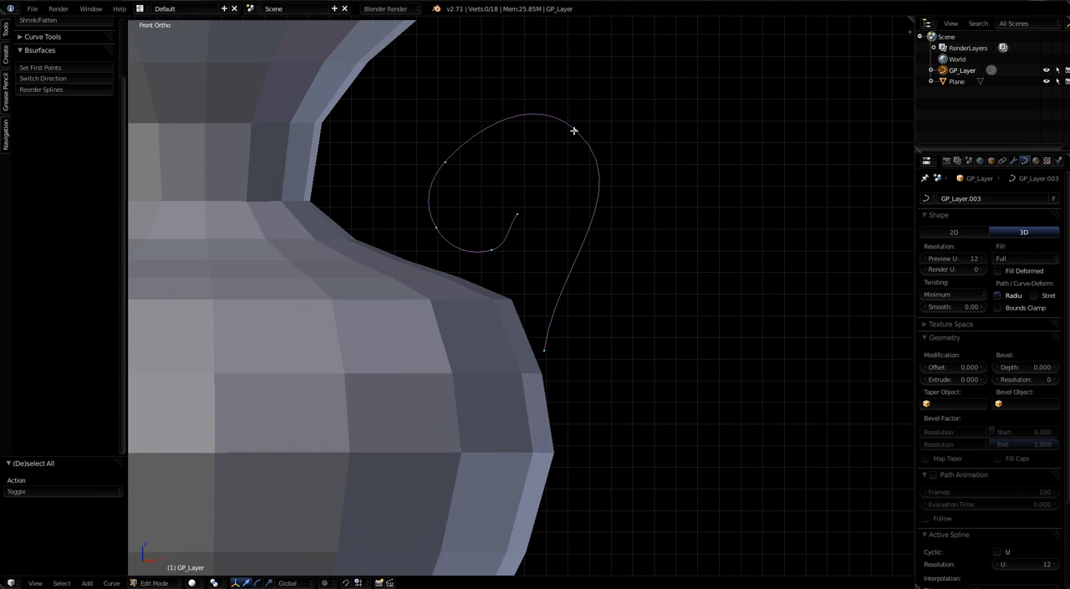
{"action": "key", "text": "a"}
{"action": "scroll", "coordinate": [575, 134], "scroll_direction": "down", "scroll_amount": 7}
{"action": "scroll", "coordinate": [561, 265], "scroll_direction": "up", "scroll_amount": 2}
{"action": "scroll", "coordinate": [561, 261], "scroll_direction": "up", "scroll_amount": 3}
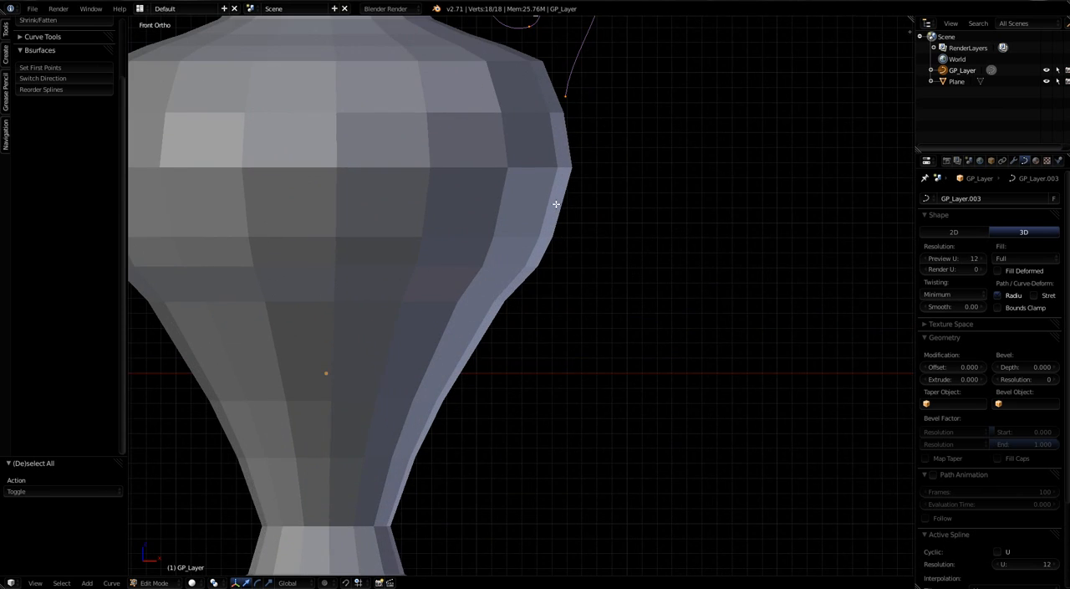
{"action": "scroll", "coordinate": [554, 205], "scroll_direction": "down", "scroll_amount": 2}
{"action": "middle_click_drag", "start_coordinate": [562, 162], "coordinate": [581, 335], "text": "shift"}
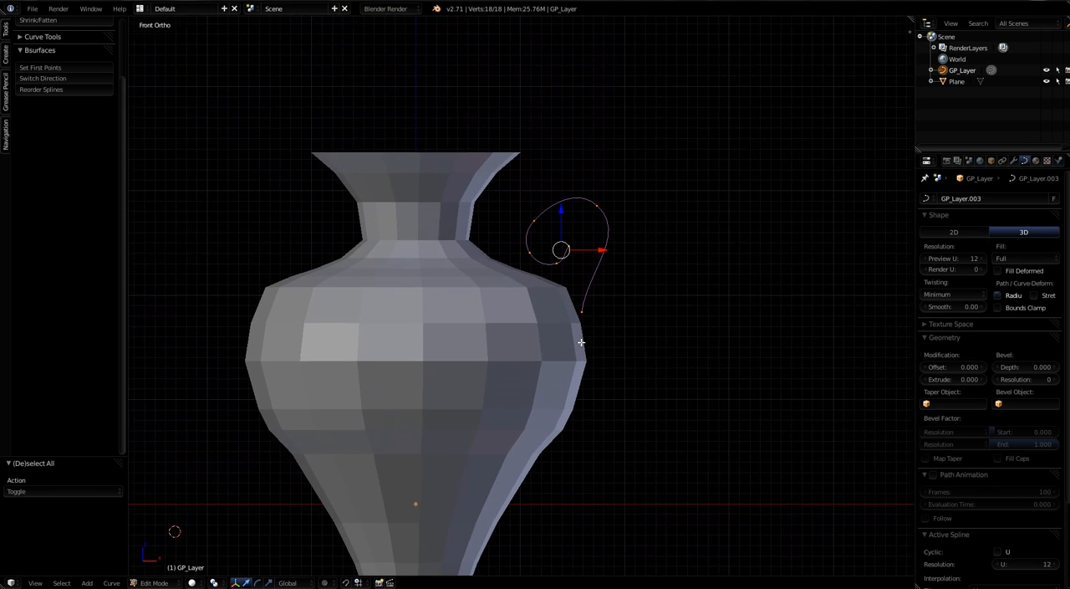
Step: Set the handle curve's fill mode to Full and its bevel depth to 0.021
{"action": "scroll", "coordinate": [591, 284], "scroll_direction": "up", "scroll_amount": 2}
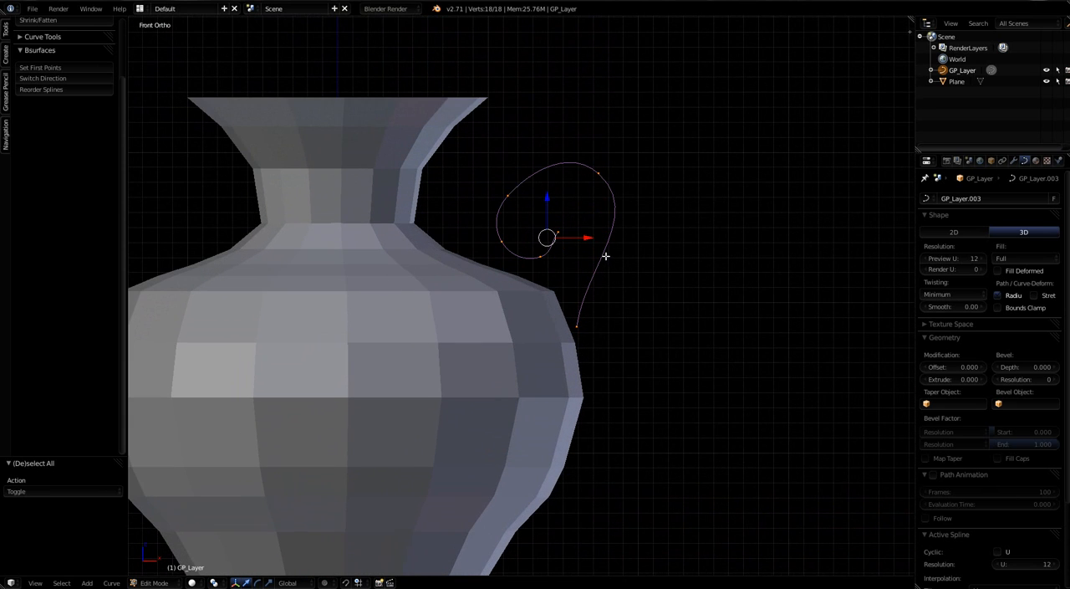
{"action": "left_click", "coordinate": [1011, 259]}
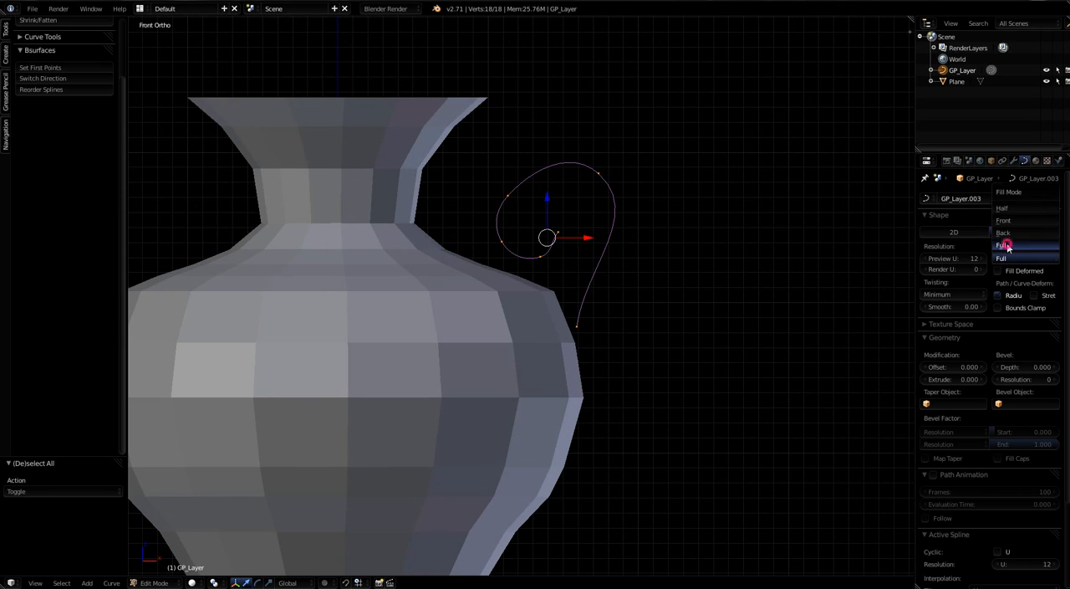
{"action": "left_click", "coordinate": [1007, 245]}
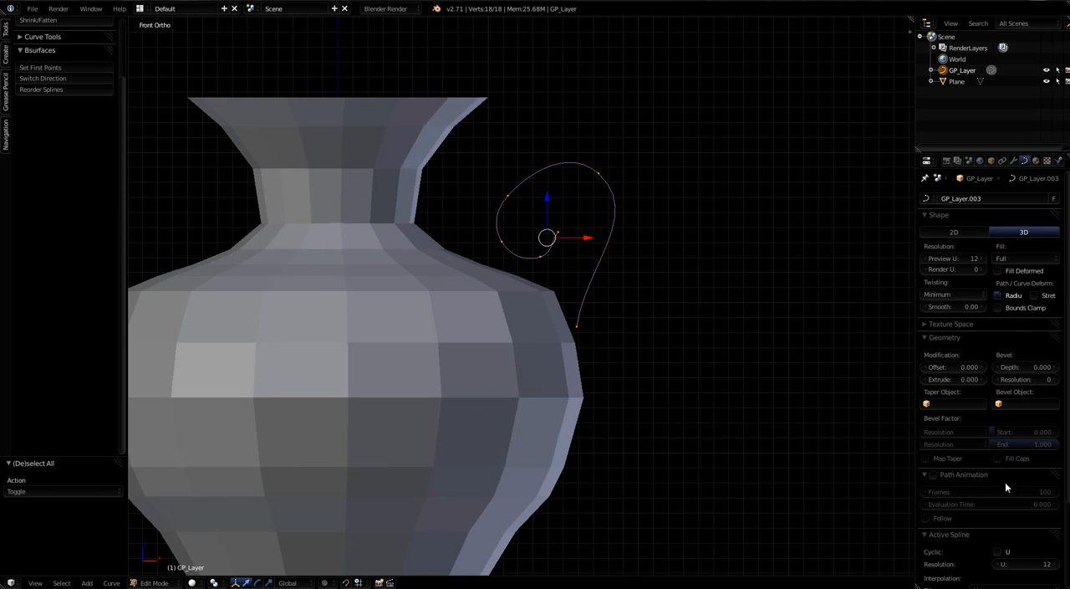
{"action": "left_click_drag", "start_coordinate": [1045, 369], "coordinate": [1051, 368]}
{"action": "left_click", "coordinate": [1052, 367]}
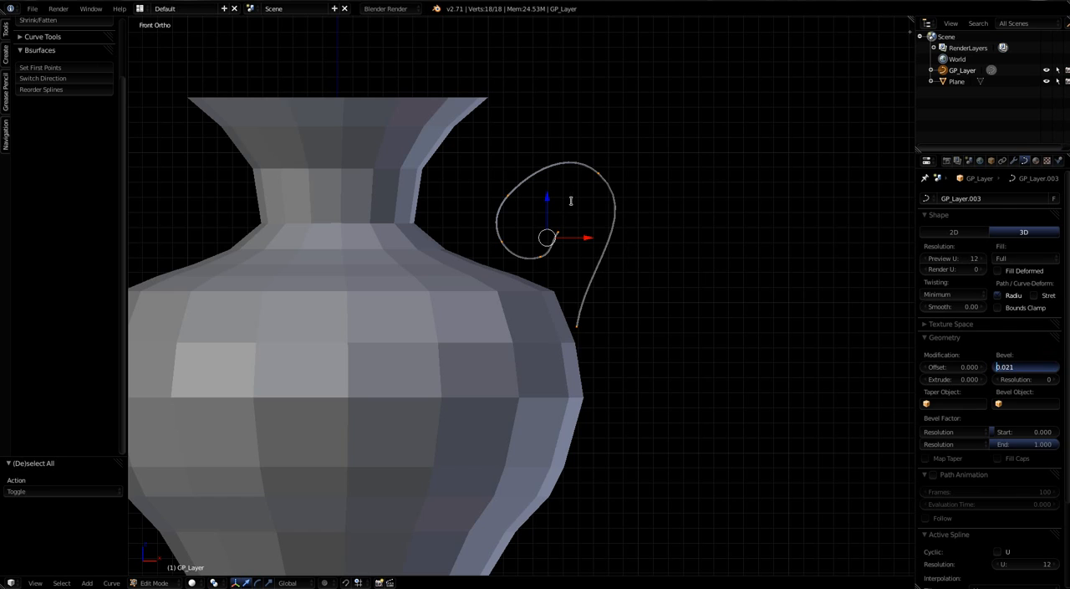
{"action": "left_click", "coordinate": [1032, 375]}
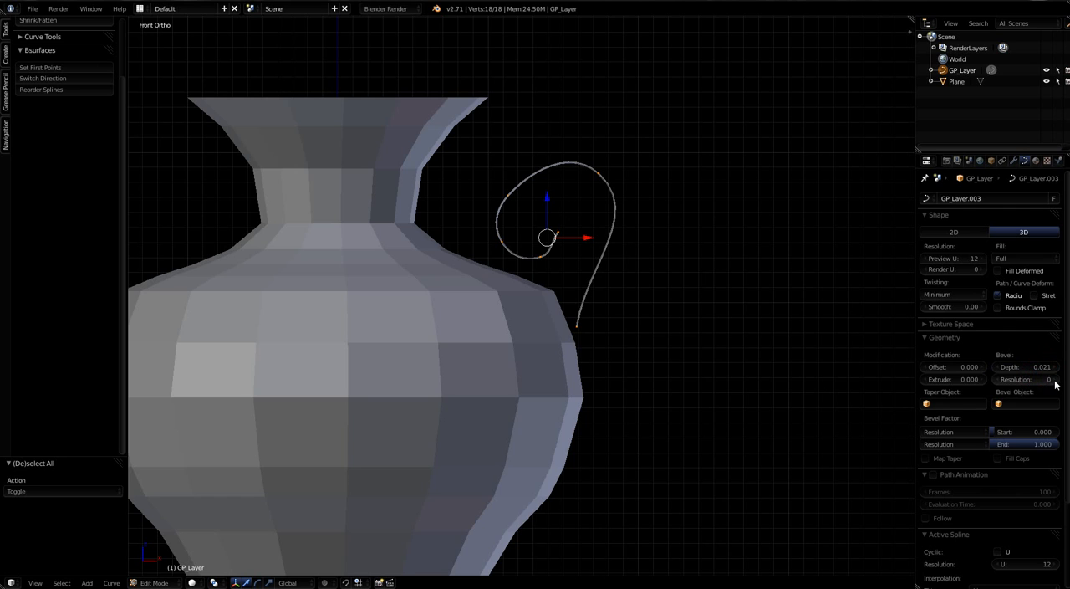
Step: Raise the curve's bevel resolution to 5 and check the rounded tube up close
{"action": "left_click", "coordinate": [1055, 382]}
{"action": "left_click", "coordinate": [1055, 382]}
{"action": "left_click", "coordinate": [1054, 381]}
{"action": "left_click", "coordinate": [1055, 381]}
{"action": "left_click", "coordinate": [1055, 382]}
{"action": "left_click", "coordinate": [1054, 381]}
{"action": "scroll", "coordinate": [509, 226], "scroll_direction": "up", "scroll_amount": 6}
{"action": "middle_click_drag", "start_coordinate": [615, 286], "coordinate": [581, 320]}
{"action": "scroll", "coordinate": [593, 313], "scroll_direction": "down", "scroll_amount": 10}
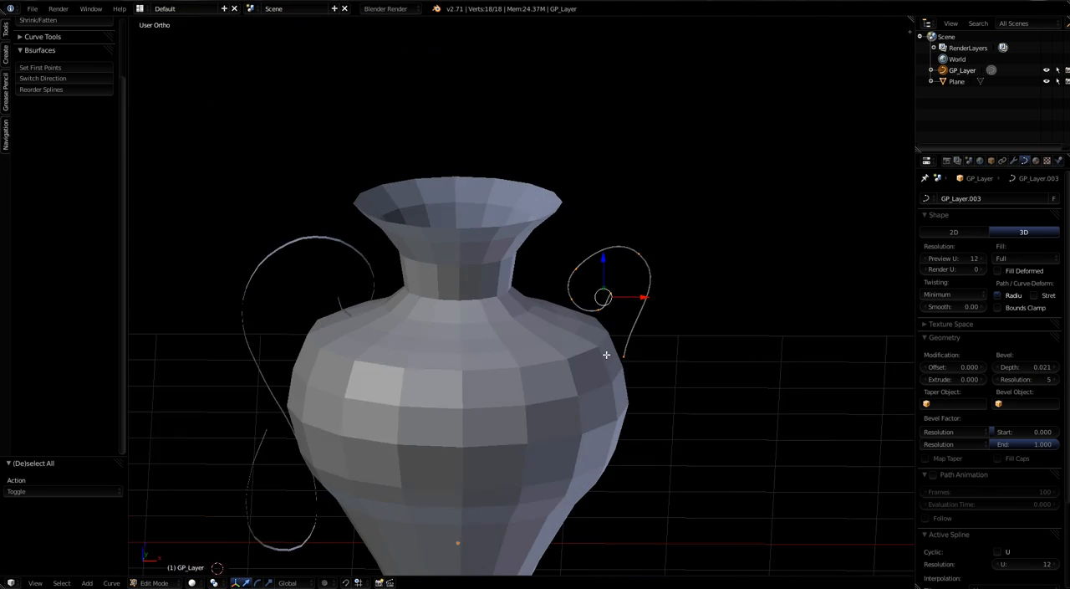
{"action": "middle_click_drag", "start_coordinate": [606, 354], "coordinate": [548, 361]}
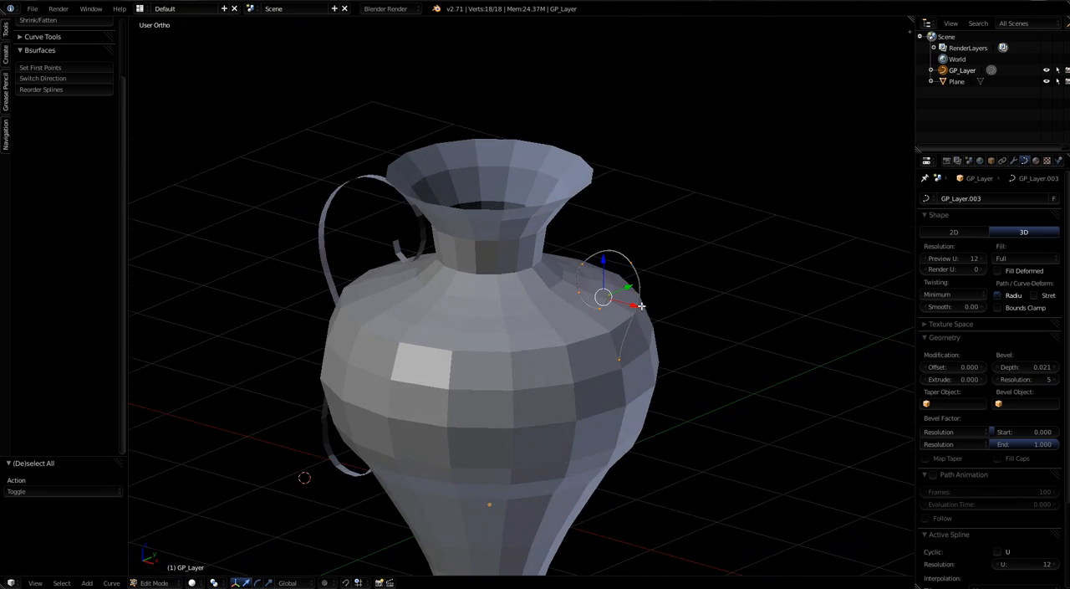
{"action": "scroll", "coordinate": [633, 295], "scroll_direction": "up", "scroll_amount": 5}
{"action": "scroll", "coordinate": [727, 309], "scroll_direction": "up", "scroll_amount": 2}
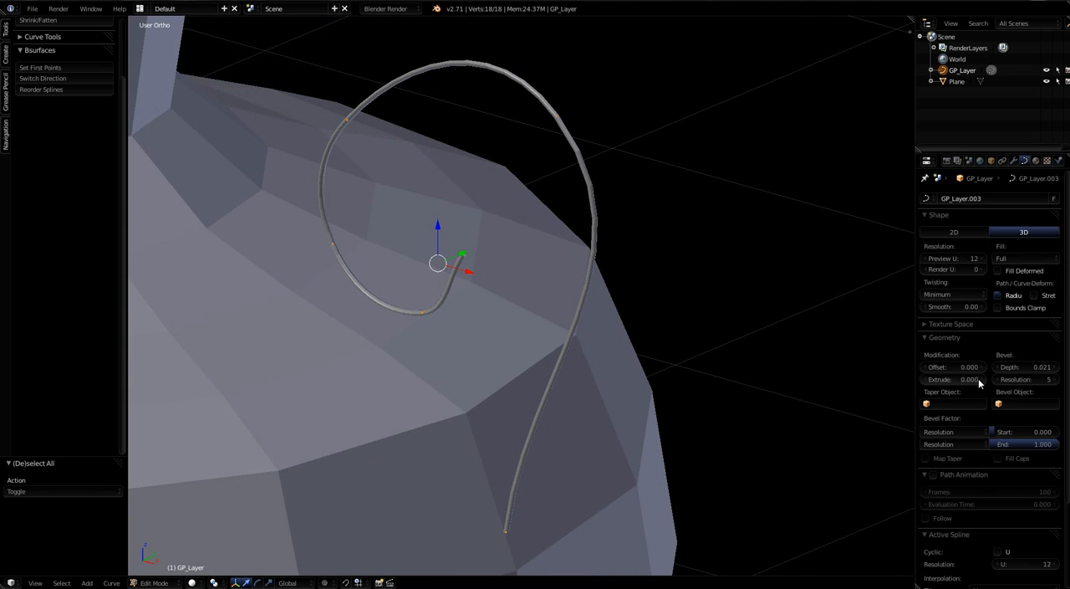
Step: Set the curve's extrude value to 0.011 to widen the handle tube
{"action": "left_click_drag", "start_coordinate": [979, 378], "coordinate": [979, 381]}
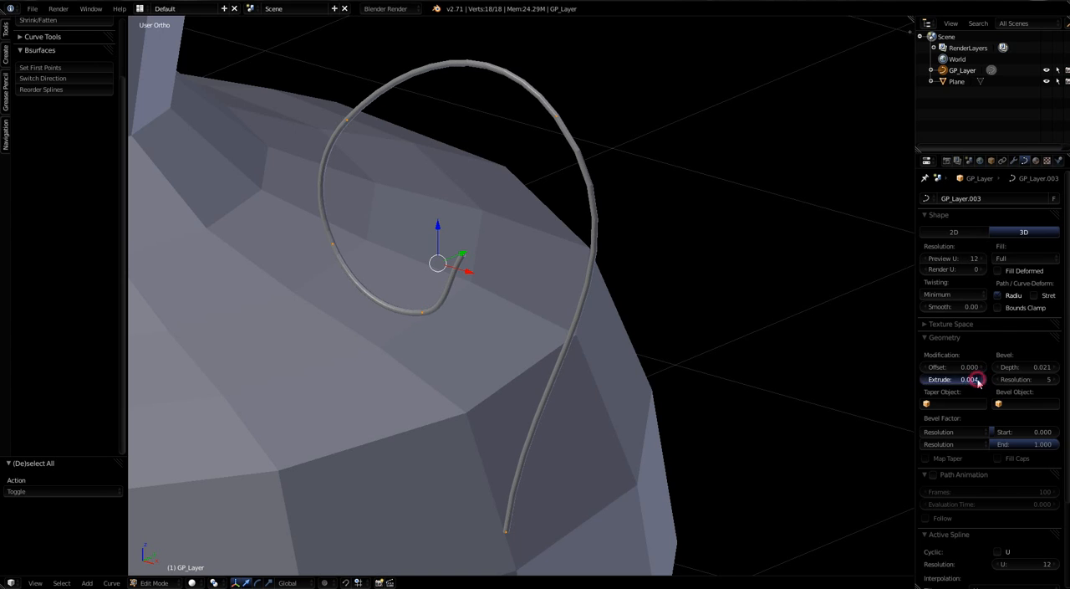
{"action": "left_click", "coordinate": [978, 380]}
{"action": "left_click", "coordinate": [978, 380]}
{"action": "left_click", "coordinate": [978, 380]}
{"action": "left_click", "coordinate": [979, 381]}
{"action": "left_click", "coordinate": [978, 381]}
{"action": "left_click", "coordinate": [978, 380]}
{"action": "left_click", "coordinate": [977, 380]}
{"action": "left_click", "coordinate": [976, 379]}
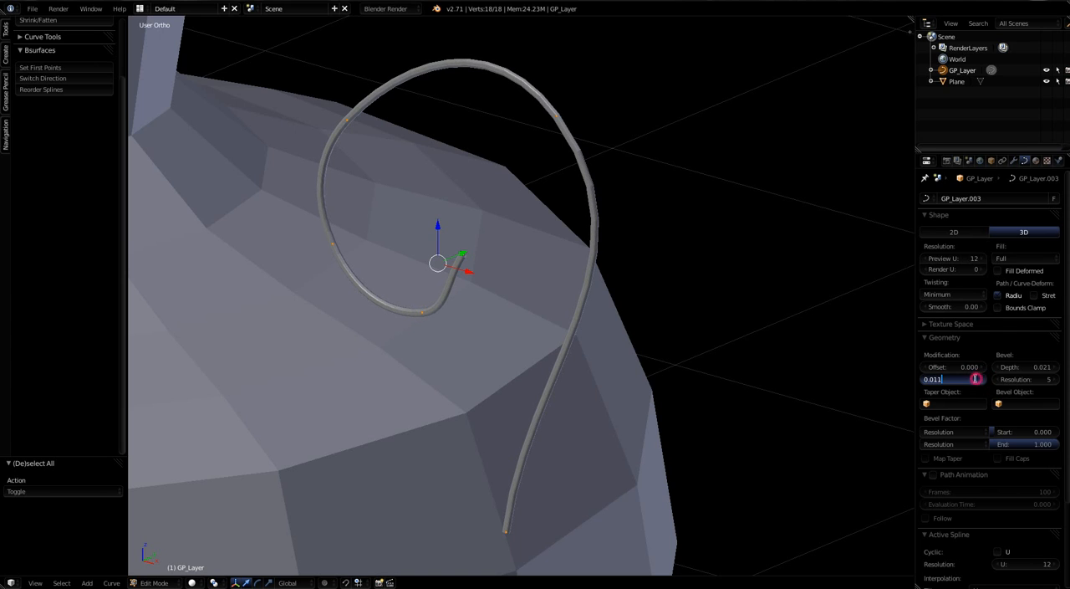
{"action": "double_click", "coordinate": [976, 379]}
{"action": "key", "text": "Home"}
{"action": "key", "text": "Return"}
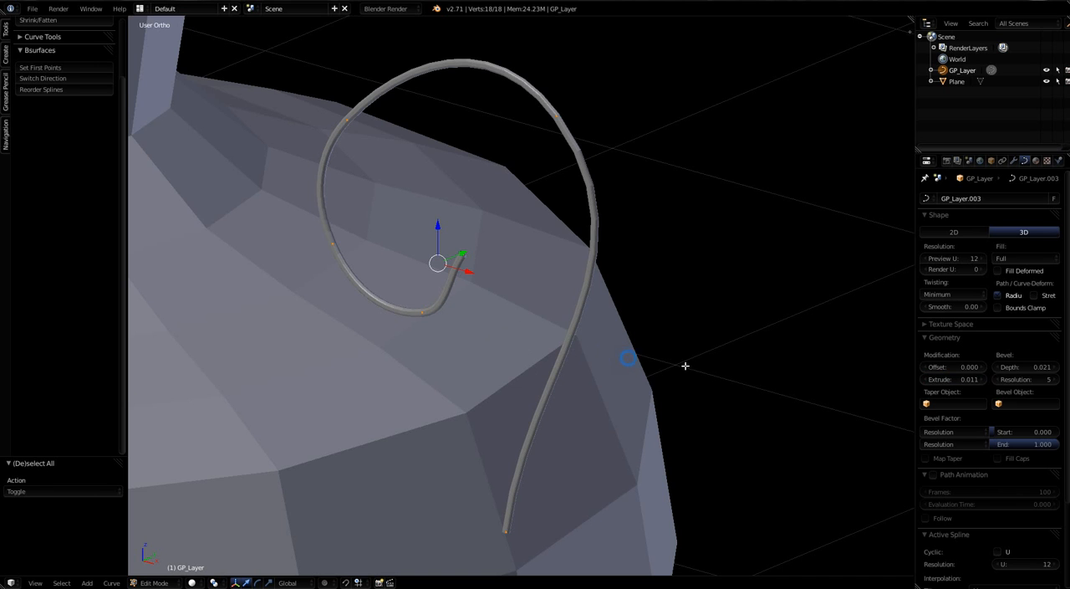
Step: Move the control point on the curl's upper side nearest the vase neck by 0.006 X, 0.042 Y and 0.269 Z
{"action": "middle_click_drag", "start_coordinate": [686, 365], "coordinate": [743, 371]}
{"action": "scroll", "coordinate": [717, 365], "scroll_direction": "down", "scroll_amount": 8}
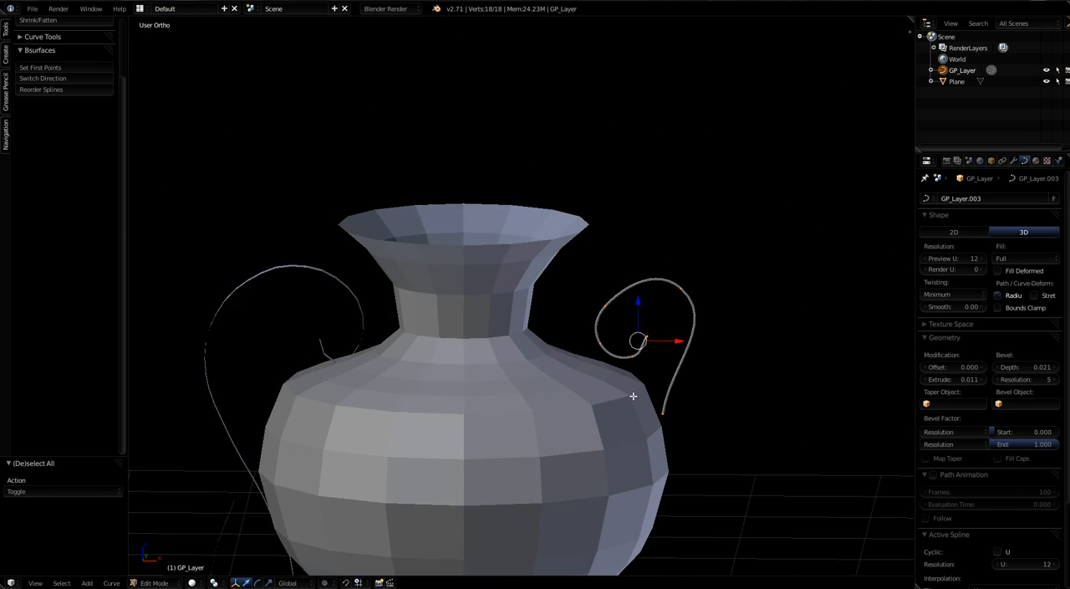
{"action": "middle_click_drag", "start_coordinate": [632, 439], "coordinate": [599, 281]}
{"action": "scroll", "coordinate": [582, 325], "scroll_direction": "up", "scroll_amount": 1}
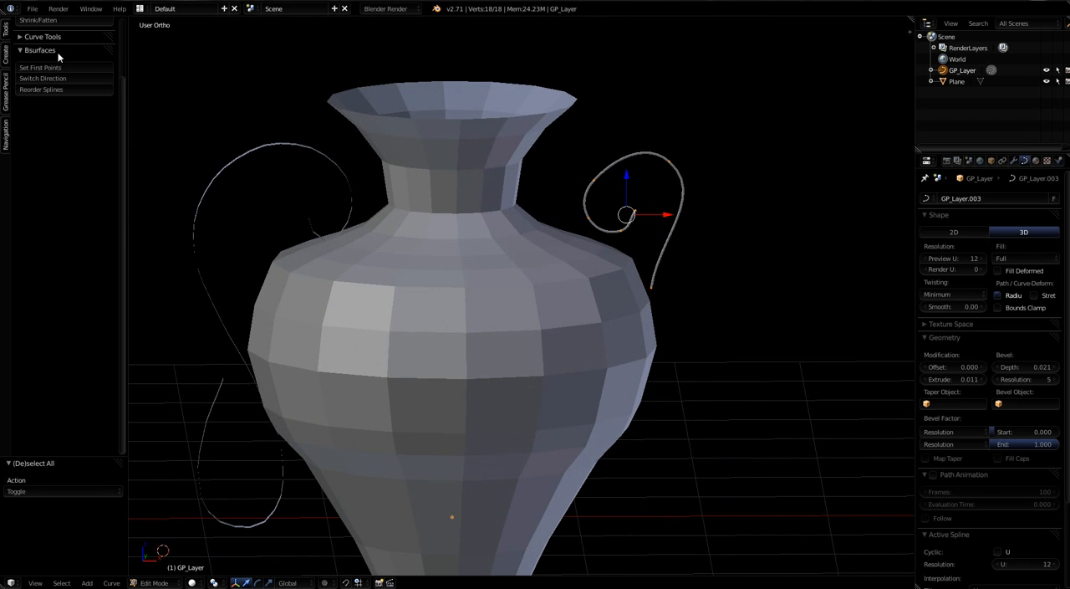
{"action": "right_click", "coordinate": [594, 177]}
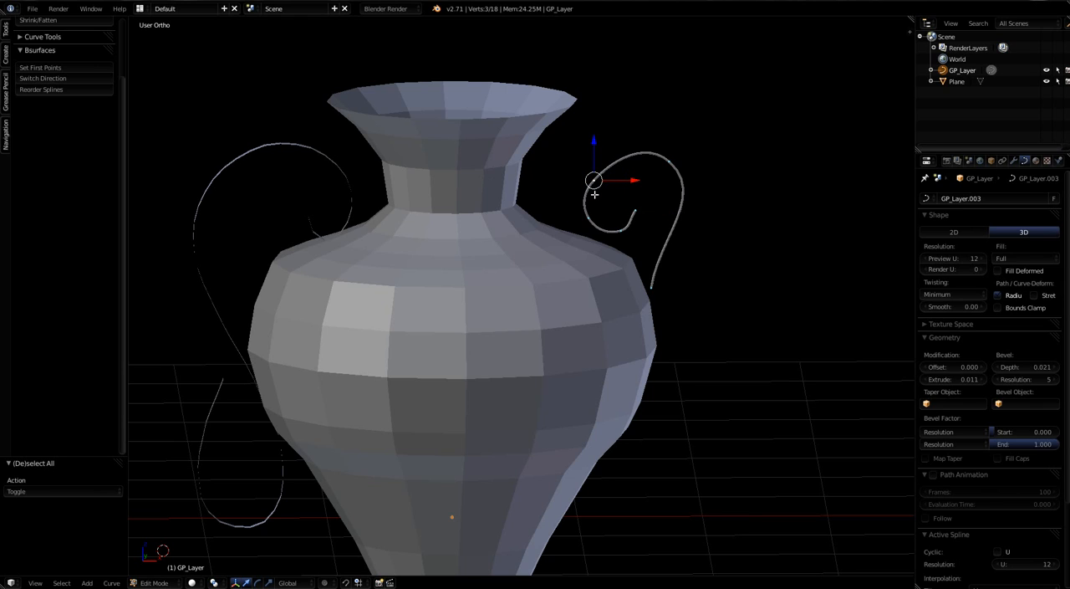
{"action": "key", "text": "g"}
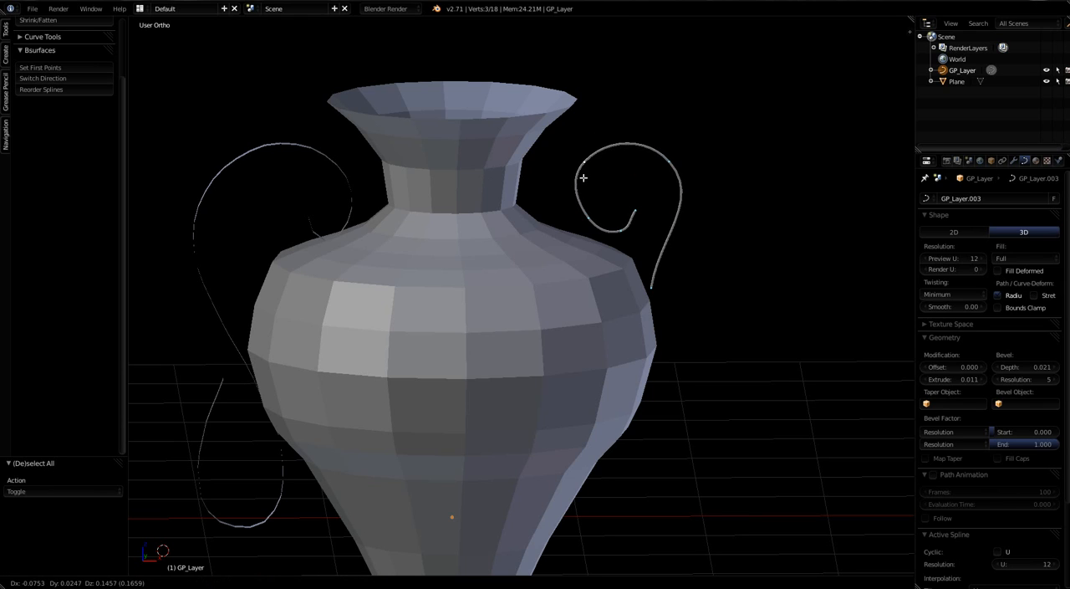
{"action": "left_click", "coordinate": [593, 162]}
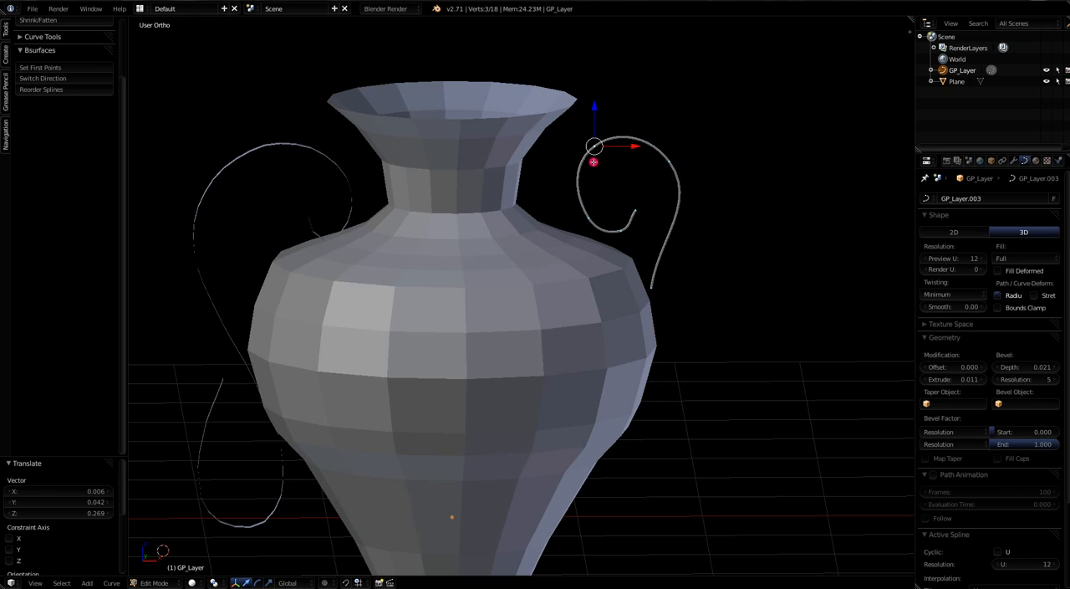
Step: Move the stem's lower end point by 0.074 X, -0.060 Y and -0.375 Z, beside the vase's widest part
{"action": "right_click", "coordinate": [651, 286]}
{"action": "key", "text": "g"}
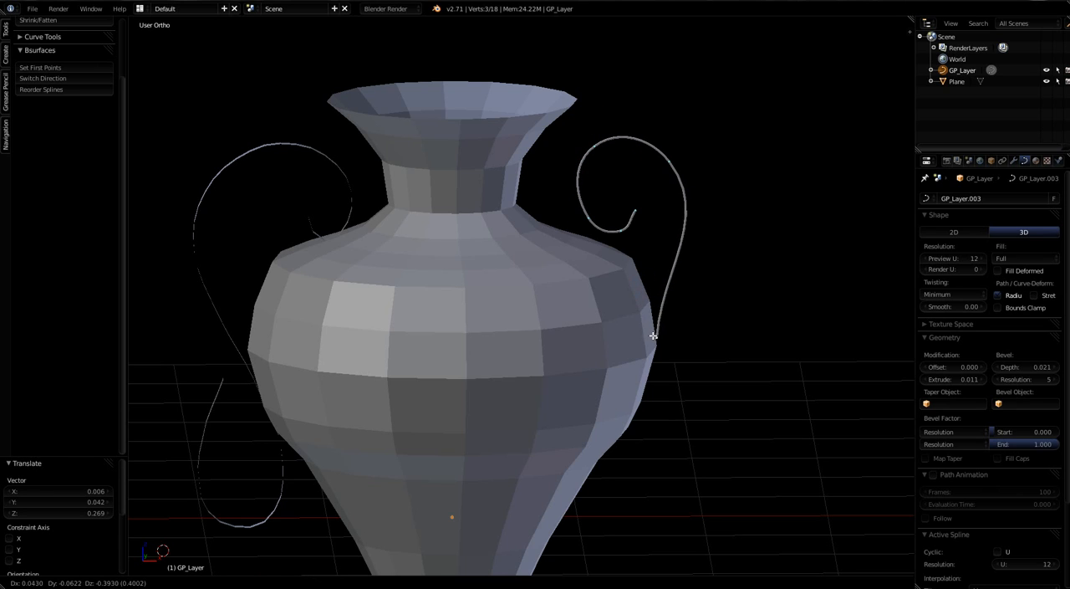
{"action": "left_click", "coordinate": [658, 335]}
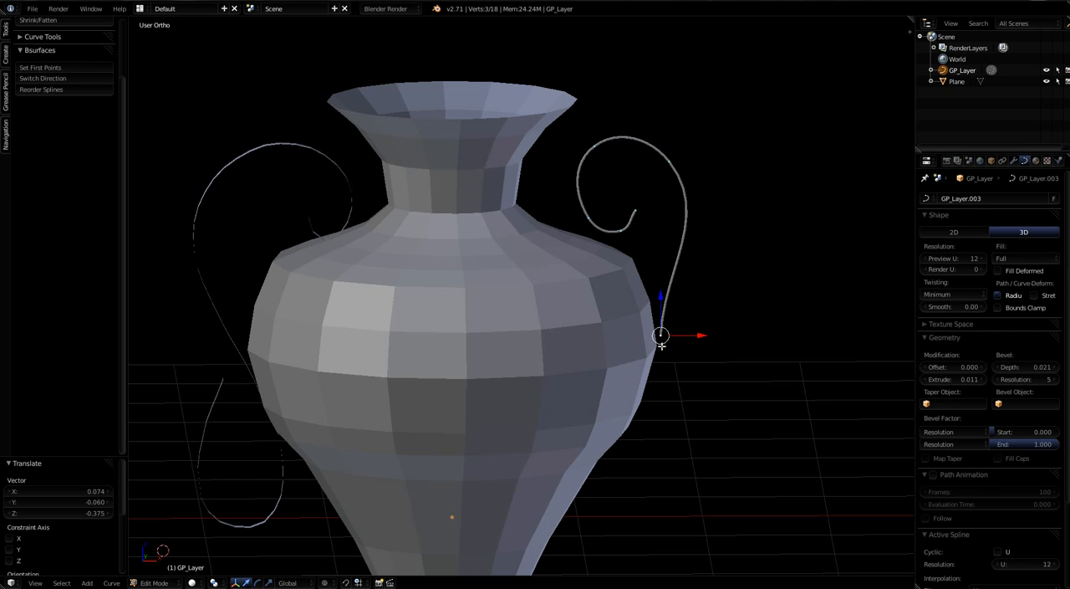
Step: Extrude two points down from the stem's end, offset by 0.359 X, -0.109 Y, -0.640 Z and by 0.103 X, -0.773 Z
{"action": "key", "text": "e"}
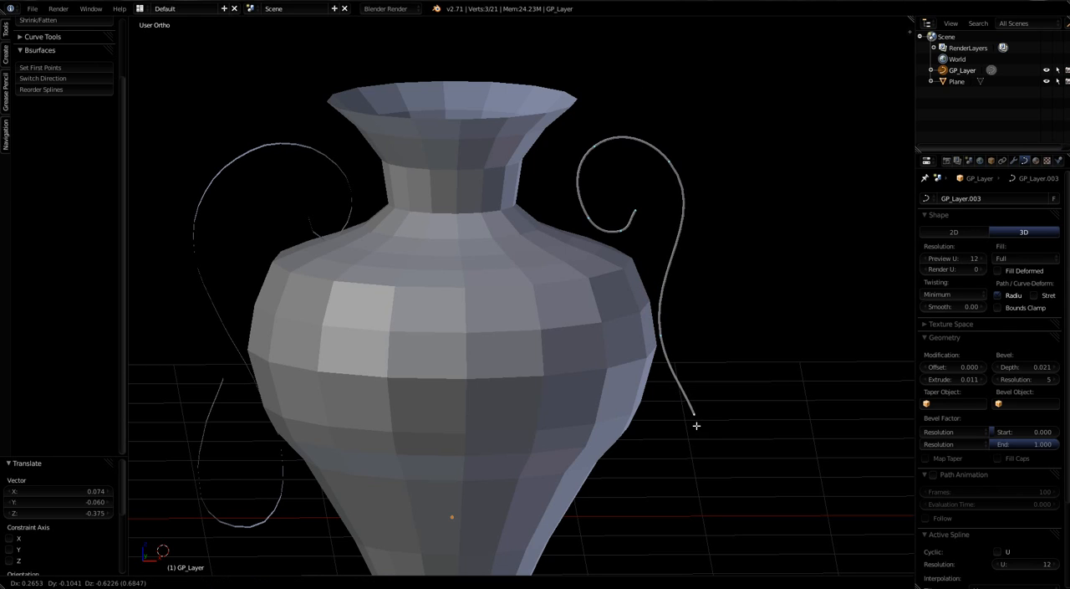
{"action": "left_click", "coordinate": [706, 427]}
{"action": "key", "text": "KP_1"}
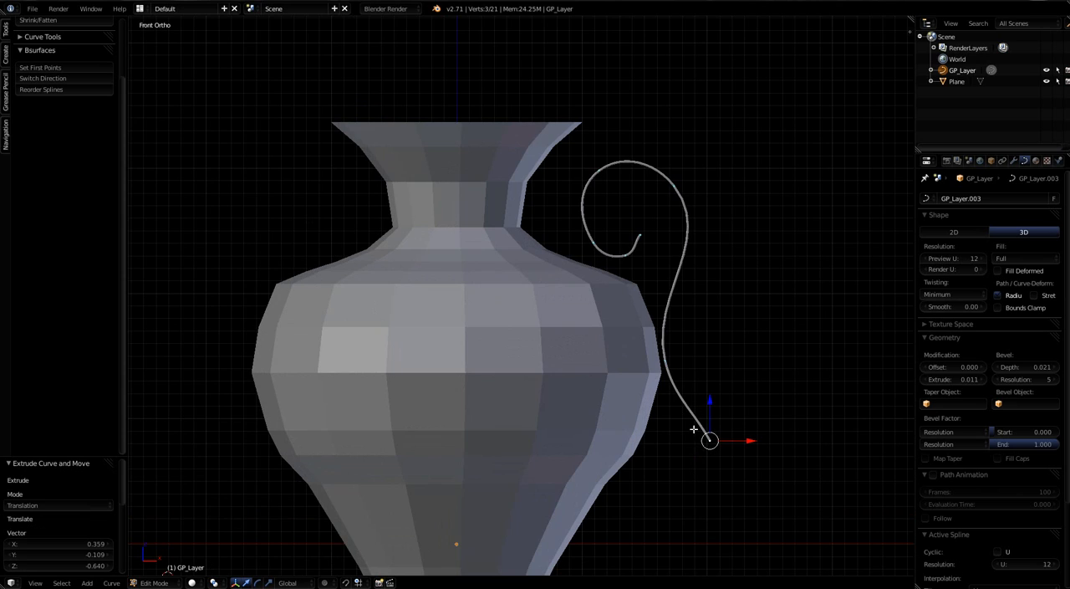
{"action": "middle_click_drag", "start_coordinate": [693, 499], "coordinate": [670, 307], "text": "shift"}
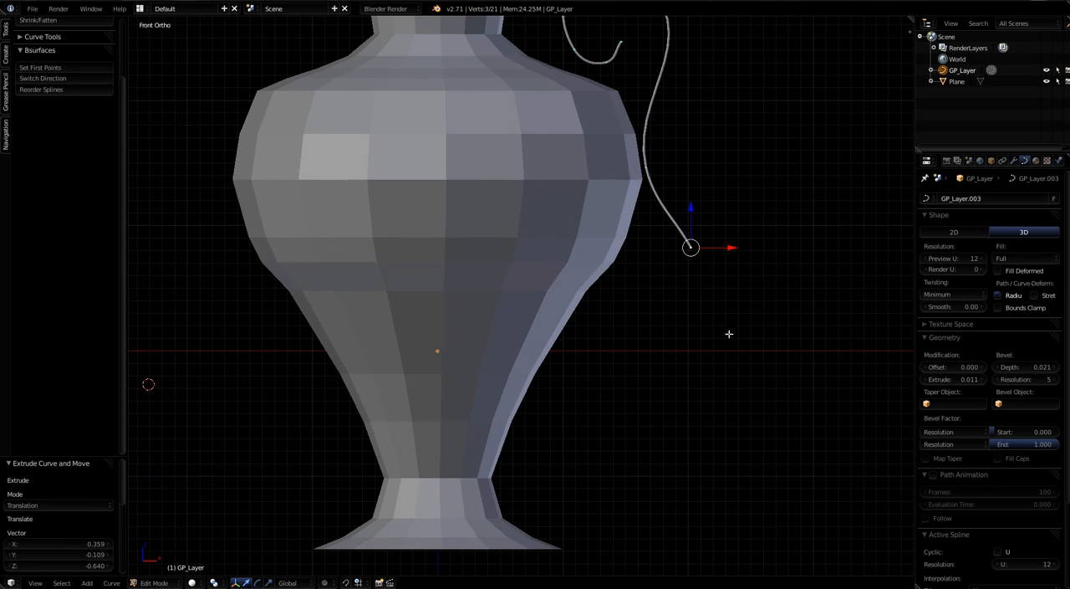
{"action": "key", "text": "e"}
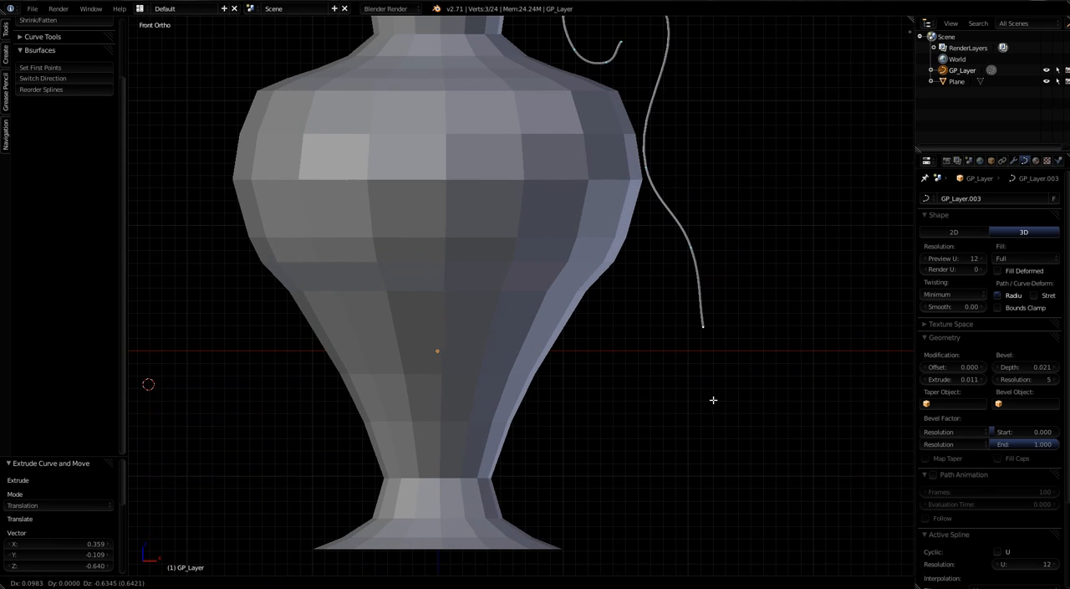
{"action": "left_click", "coordinate": [715, 406]}
Step: Extrude four more end points into a lower hook curling back to the vase's side, the last offset by -0.085 X and 0.451 Z
{"action": "key", "text": "e"}
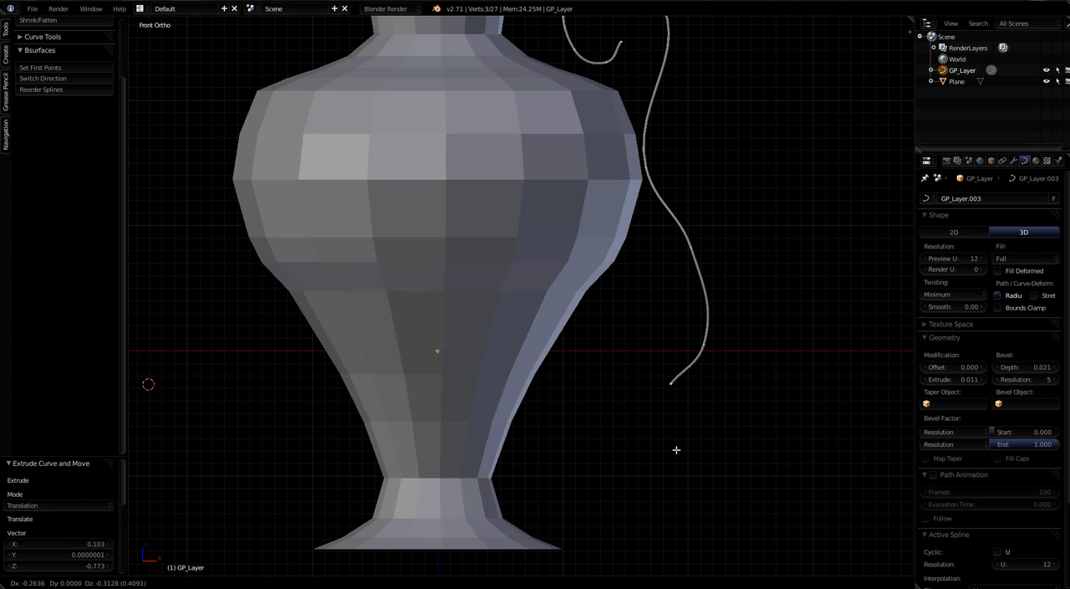
{"action": "left_click", "coordinate": [674, 454]}
{"action": "key", "text": "e"}
{"action": "left_click", "coordinate": [623, 470]}
{"action": "key", "text": "e"}
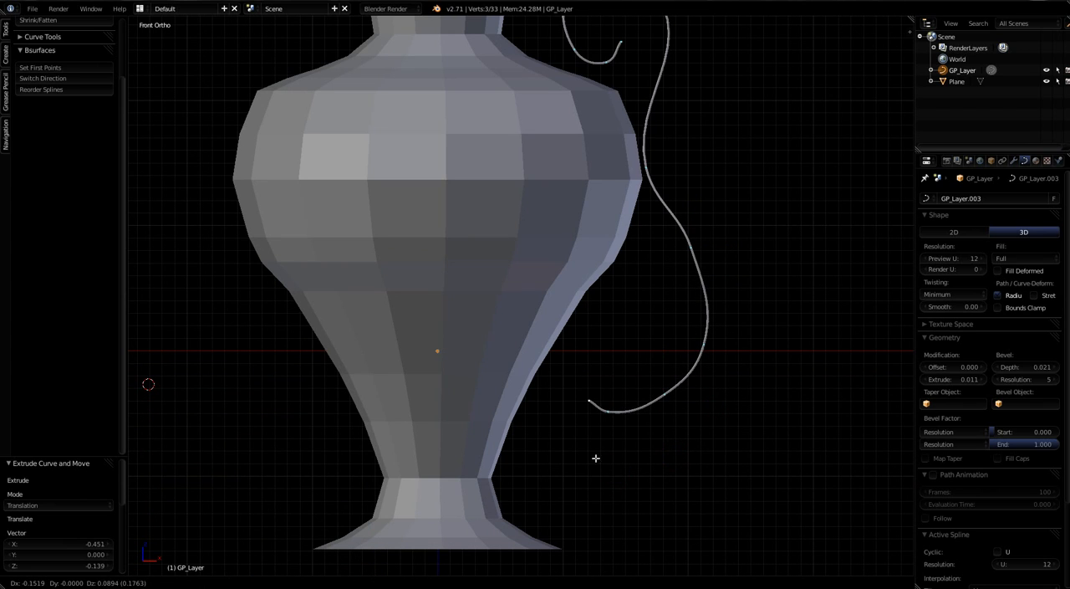
{"action": "left_click", "coordinate": [576, 439]}
{"action": "key", "text": "e"}
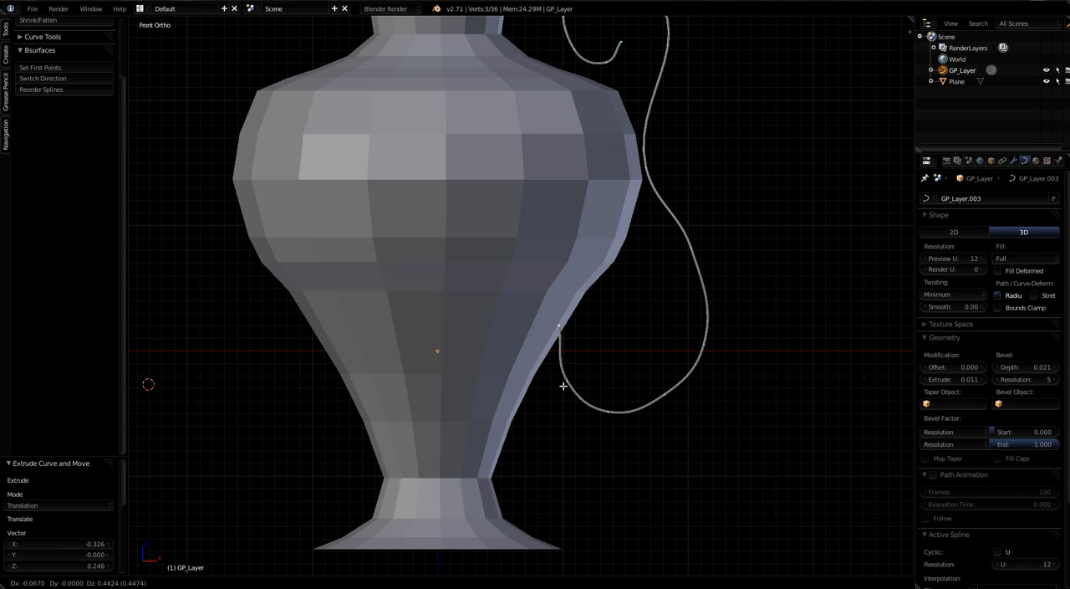
{"action": "left_click", "coordinate": [565, 386]}
Step: Select the three control points at the upper curl's inner end and move them by -0.116 X and -0.084 Z
{"action": "scroll", "coordinate": [598, 423], "scroll_direction": "down", "scroll_amount": 2}
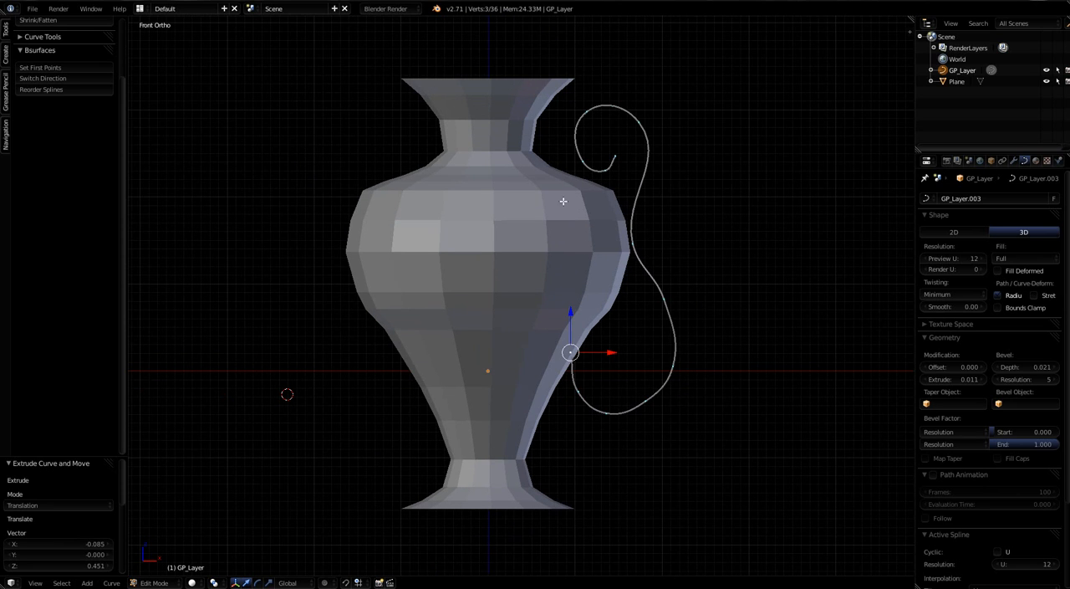
{"action": "right_click", "coordinate": [582, 162]}
{"action": "right_click", "coordinate": [599, 170], "text": "shift"}
{"action": "right_click", "coordinate": [614, 157], "text": "shift"}
{"action": "left_click_drag", "start_coordinate": [602, 163], "coordinate": [599, 172]}
{"action": "left_click", "coordinate": [599, 170]}
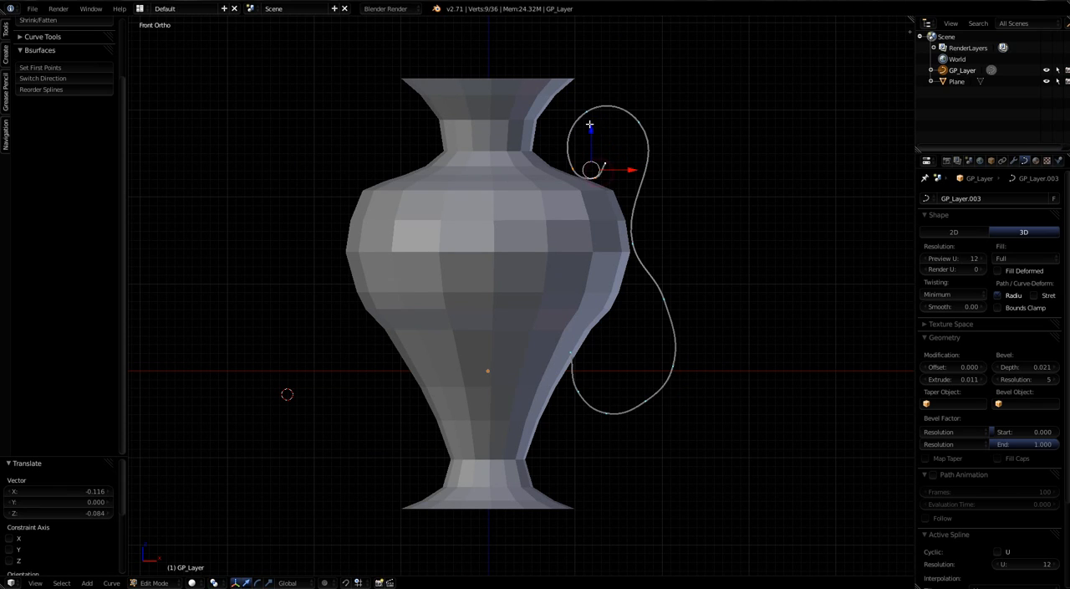
Step: Move the mid-handle control point by -0.031 X and -0.054 Z against the vase's widest part
{"action": "scroll", "coordinate": [635, 241], "scroll_direction": "down", "scroll_amount": 1}
{"action": "right_click", "coordinate": [636, 241]}
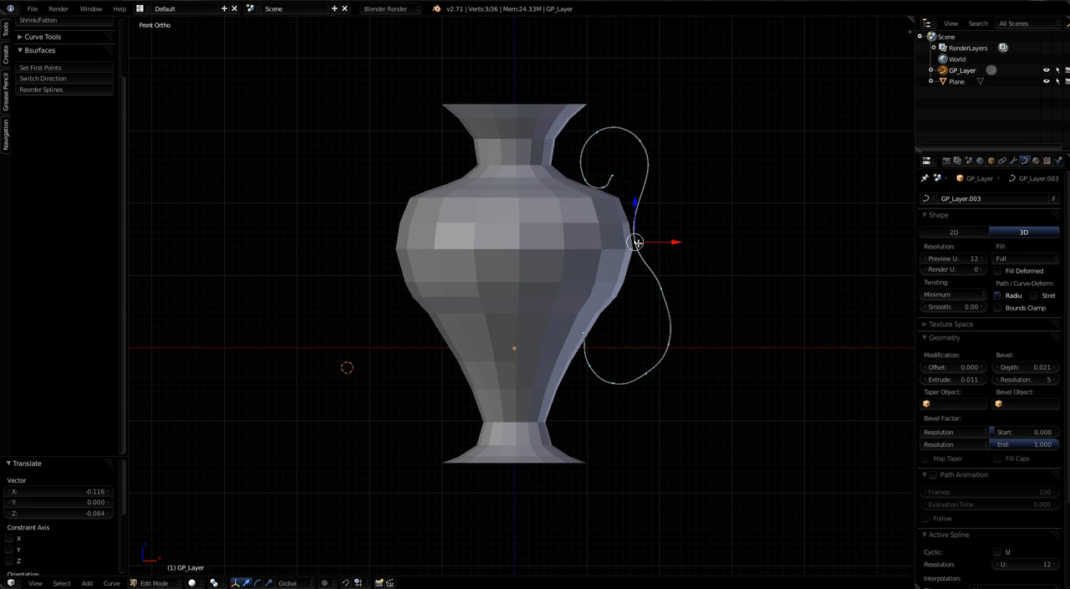
{"action": "key", "text": "g"}
{"action": "left_click", "coordinate": [632, 244]}
Step: Return the curve to Object Mode and examine the finished scroll handle against the vase from several angles
{"action": "scroll", "coordinate": [566, 317], "scroll_direction": "down", "scroll_amount": 1}
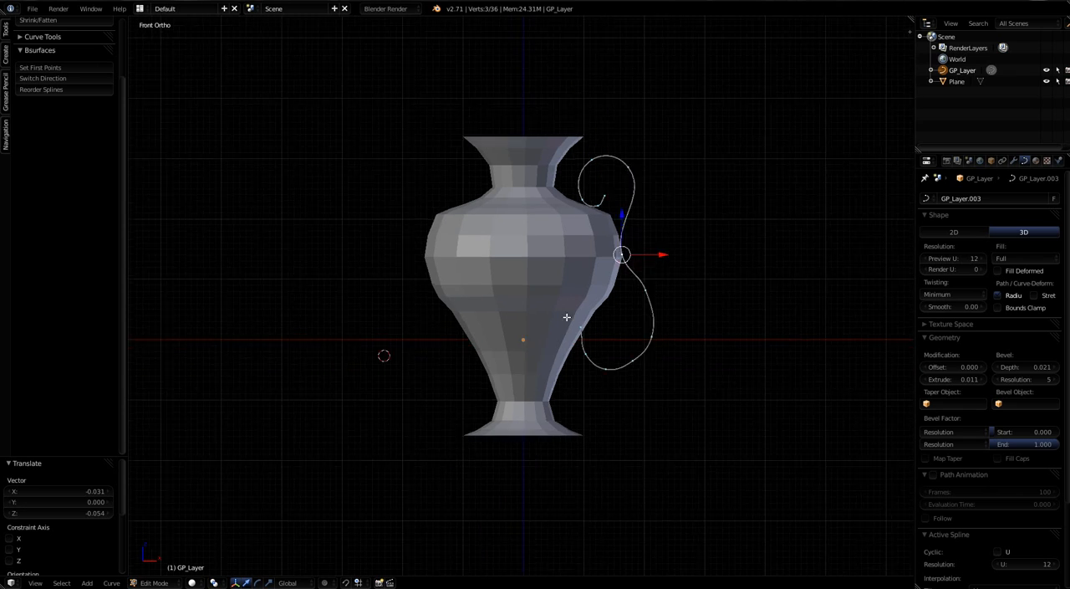
{"action": "scroll", "coordinate": [567, 316], "scroll_direction": "down", "scroll_amount": 2}
{"action": "scroll", "coordinate": [568, 331], "scroll_direction": "up", "scroll_amount": 3}
{"action": "middle_click_drag", "start_coordinate": [566, 303], "coordinate": [619, 326], "text": "shift"}
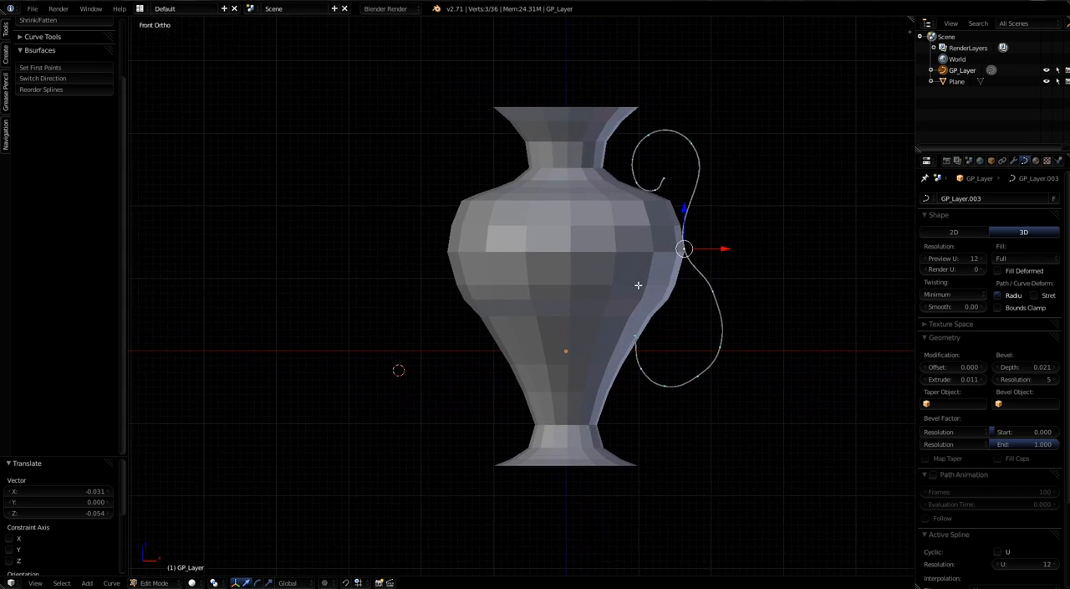
{"action": "middle_click_drag", "start_coordinate": [635, 284], "coordinate": [672, 343]}
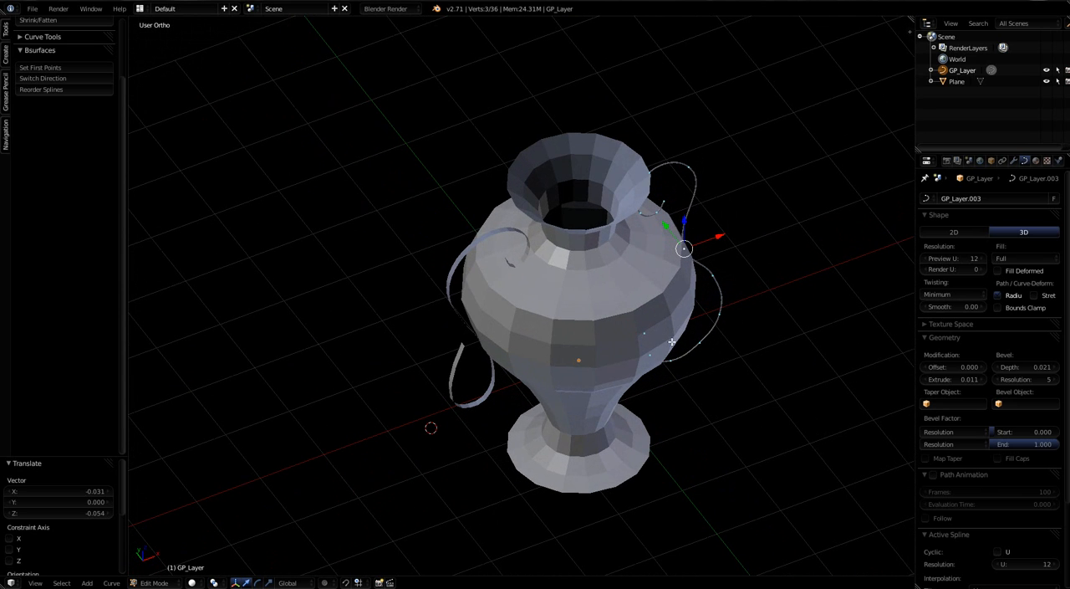
{"action": "middle_click_drag", "start_coordinate": [727, 521], "coordinate": [561, 375]}
{"action": "scroll", "coordinate": [529, 394], "scroll_direction": "down", "scroll_amount": 3}
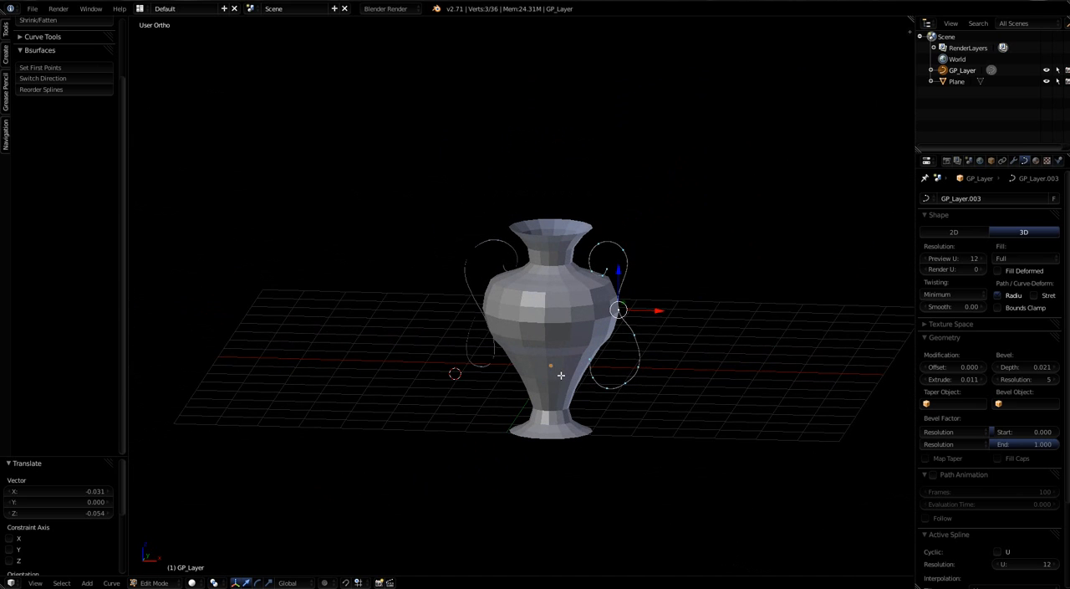
{"action": "key", "text": "Tab"}
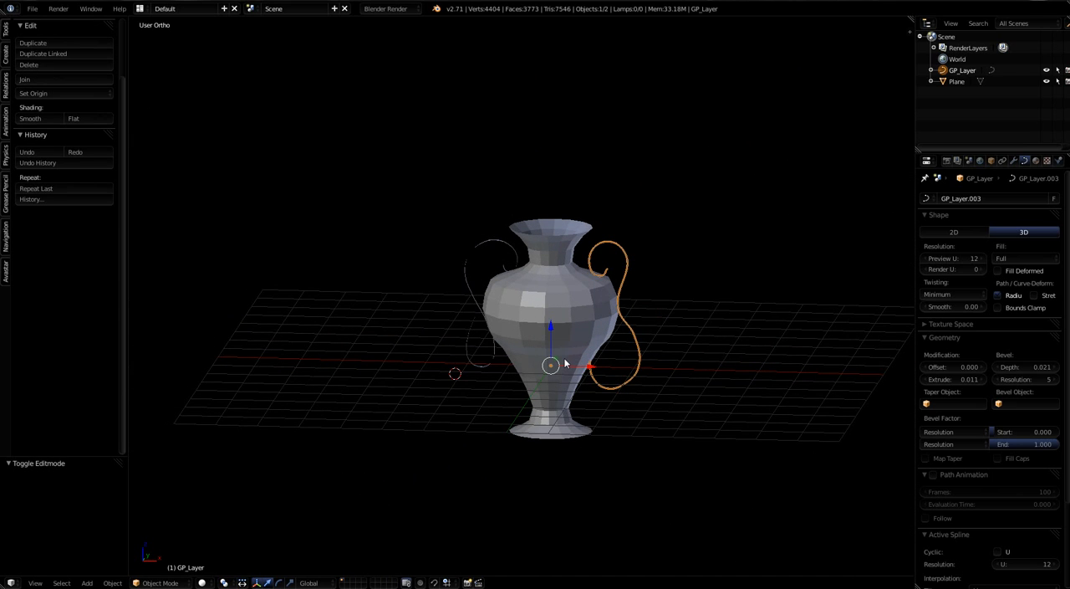
{"action": "scroll", "coordinate": [565, 363], "scroll_direction": "up", "scroll_amount": 3}
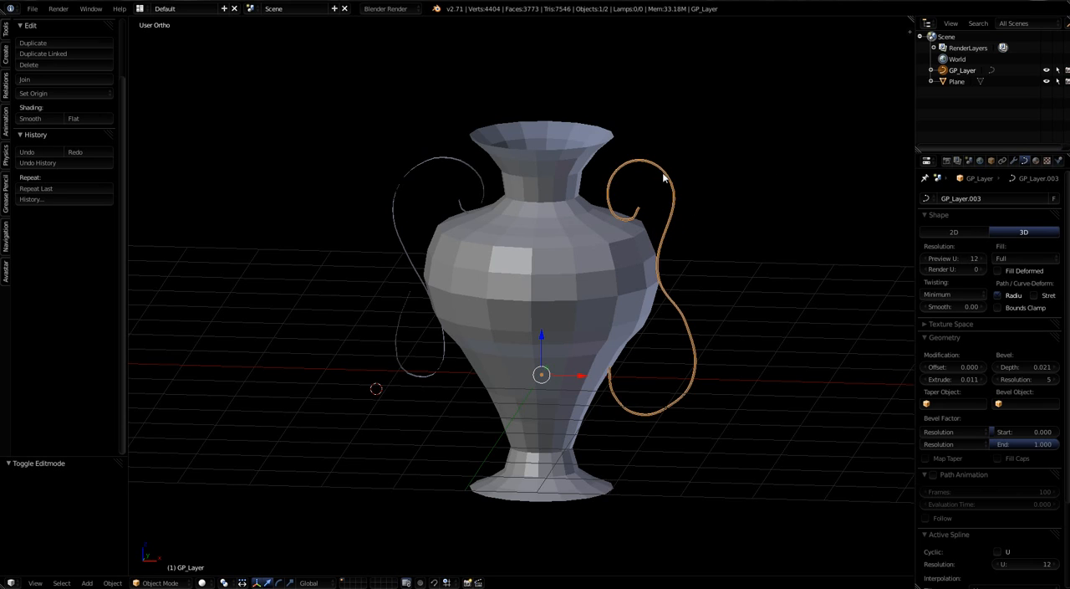
{"action": "middle_click_drag", "start_coordinate": [625, 291], "coordinate": [648, 293]}
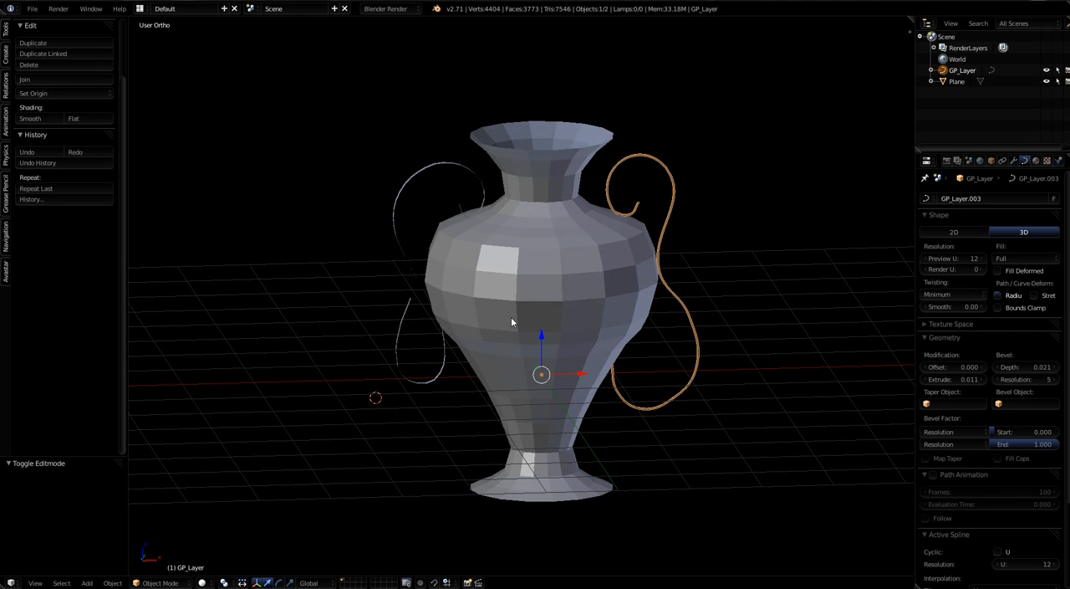
Step: Convert the beveled handle curve into a mesh
{"action": "key", "text": "alt+c"}
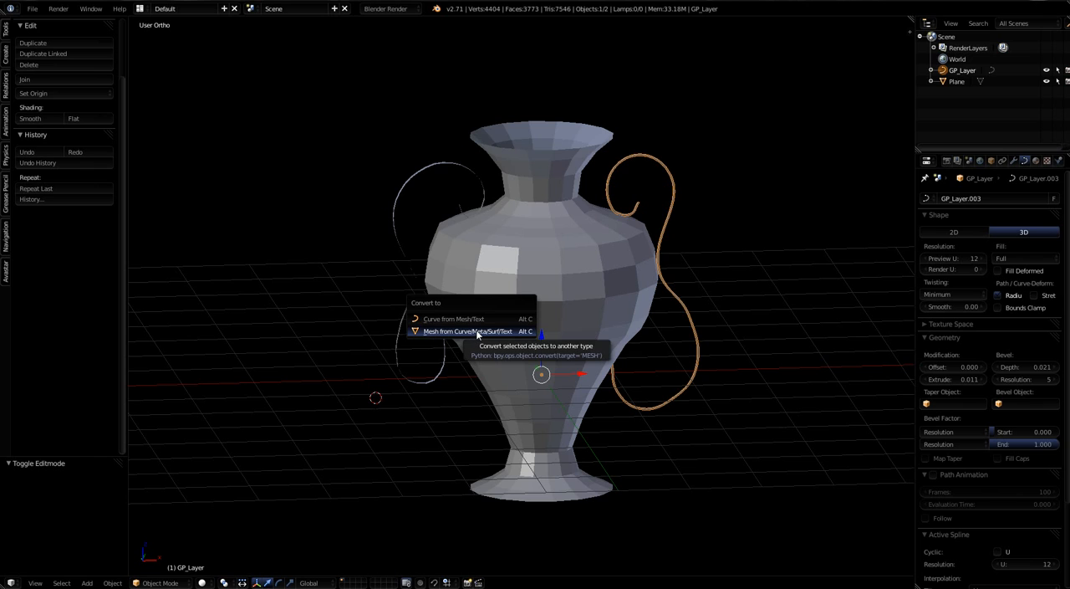
{"action": "left_click", "coordinate": [477, 331]}
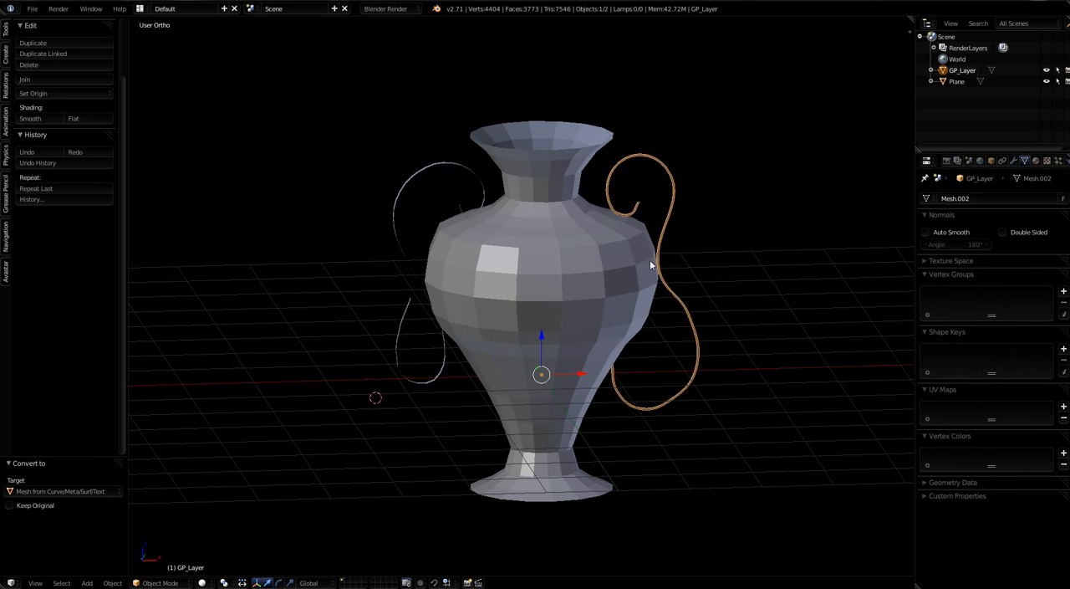
{"action": "scroll", "coordinate": [650, 262], "scroll_direction": "up", "scroll_amount": 3}
{"action": "scroll", "coordinate": [648, 217], "scroll_direction": "up", "scroll_amount": 5}
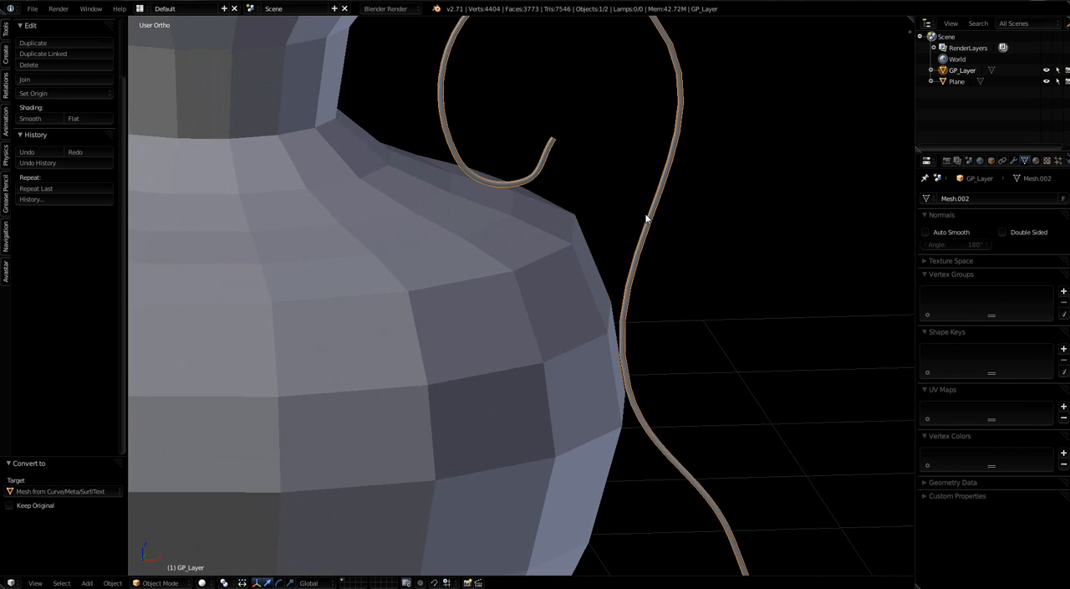
Step: Examine the converted handle's vertices in Edit Mode along its full length beside the vase, and return to Object Mode
{"action": "key", "text": "Tab"}
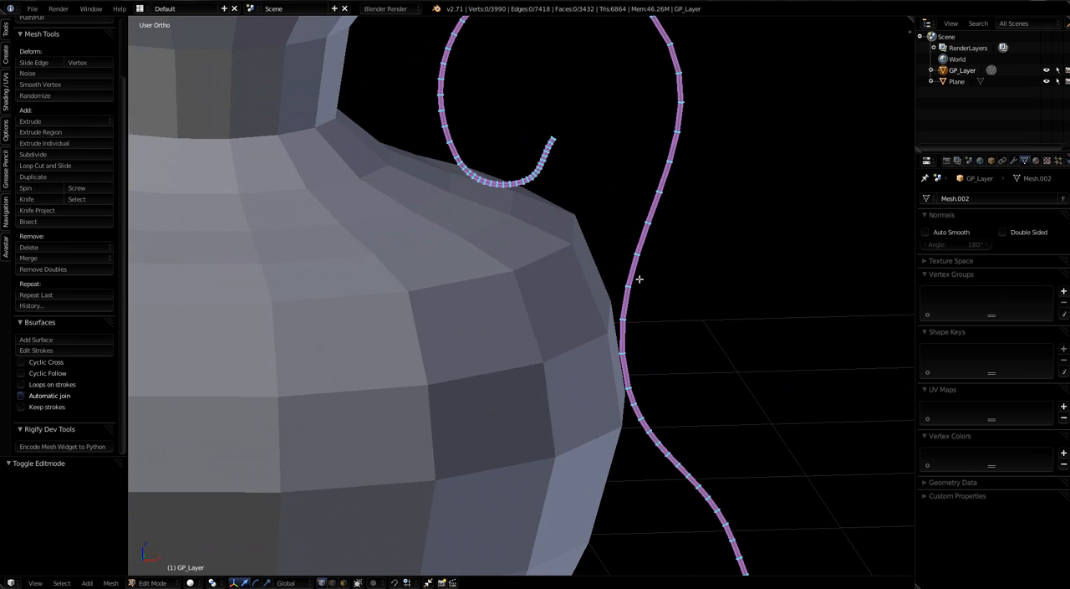
{"action": "scroll", "coordinate": [639, 278], "scroll_direction": "down", "scroll_amount": 8}
{"action": "middle_click_drag", "start_coordinate": [598, 338], "coordinate": [599, 286]}
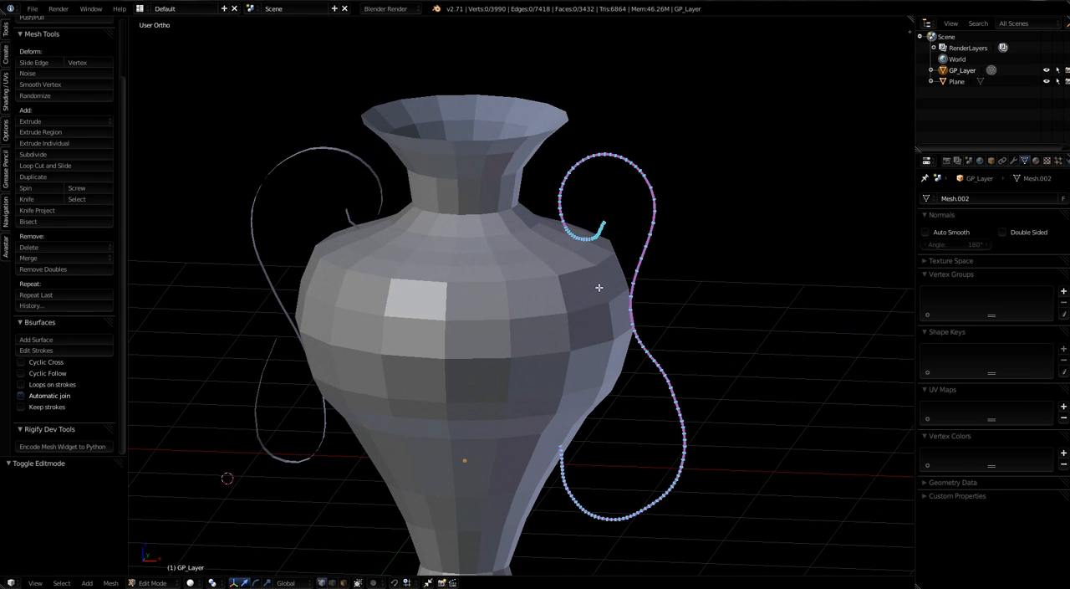
{"action": "scroll", "coordinate": [656, 242], "scroll_direction": "down", "scroll_amount": 3}
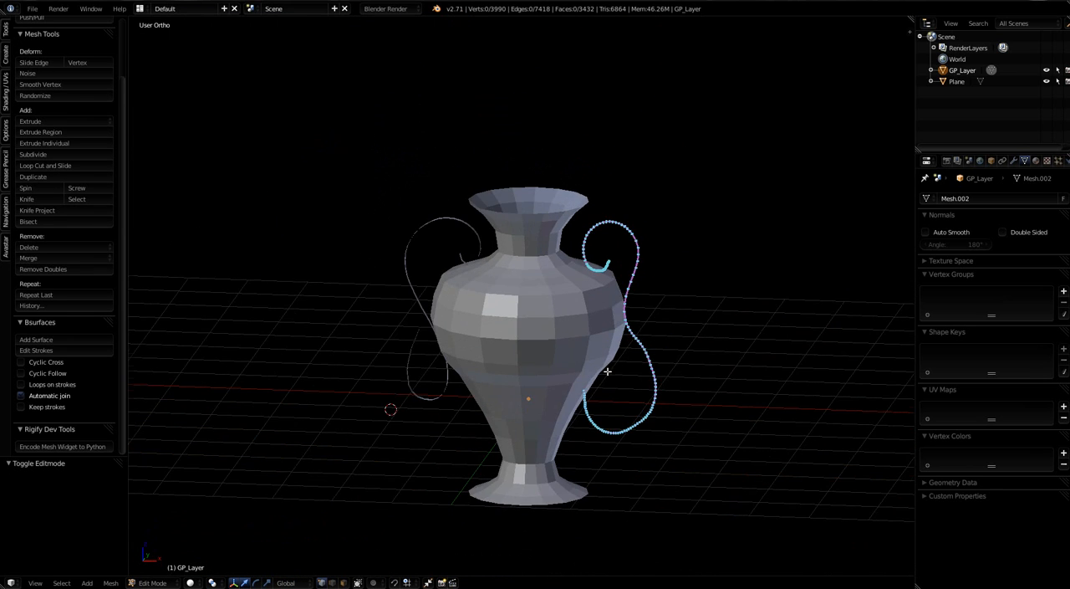
{"action": "middle_click_drag", "start_coordinate": [607, 371], "coordinate": [585, 341]}
{"action": "scroll", "coordinate": [606, 306], "scroll_direction": "up", "scroll_amount": 1}
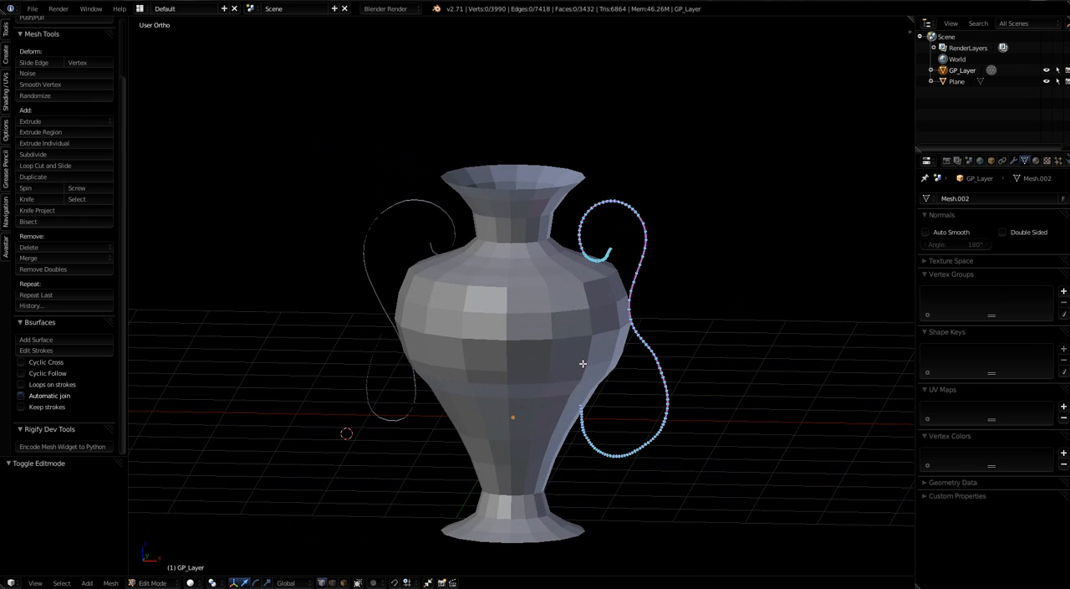
{"action": "scroll", "coordinate": [622, 421], "scroll_direction": "up", "scroll_amount": 3}
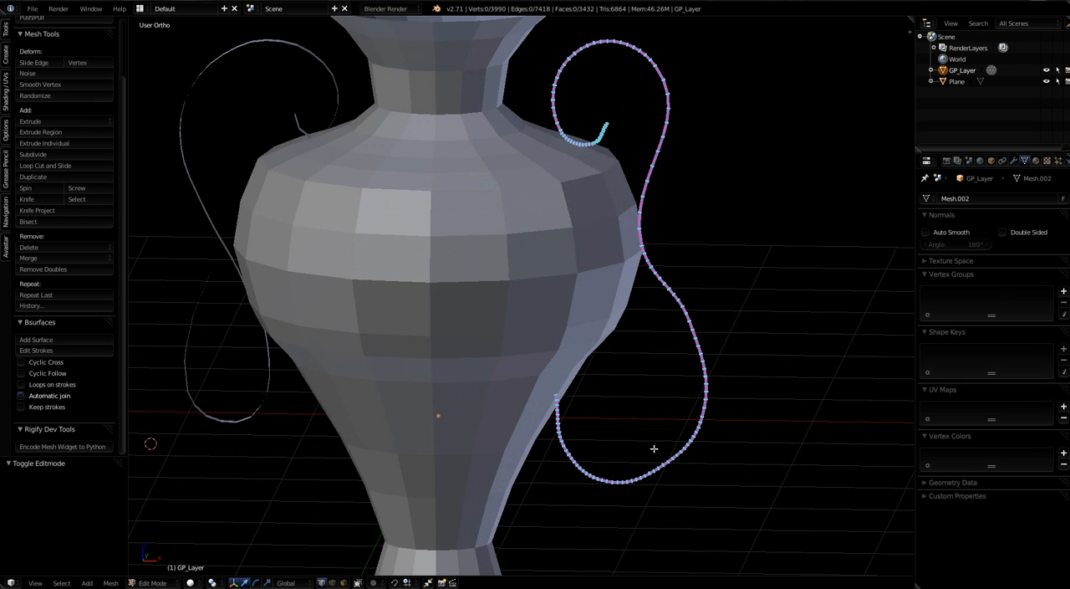
{"action": "scroll", "coordinate": [661, 468], "scroll_direction": "down", "scroll_amount": 3}
{"action": "mouse_move", "coordinate": [547, 377]}
{"action": "middle_mouse_down"}
{"action": "mouse_move", "coordinate": [557, 380]}
{"action": "mouse_move", "coordinate": [547, 384]}
{"action": "middle_mouse_up"}
{"action": "key", "text": "Tab"}
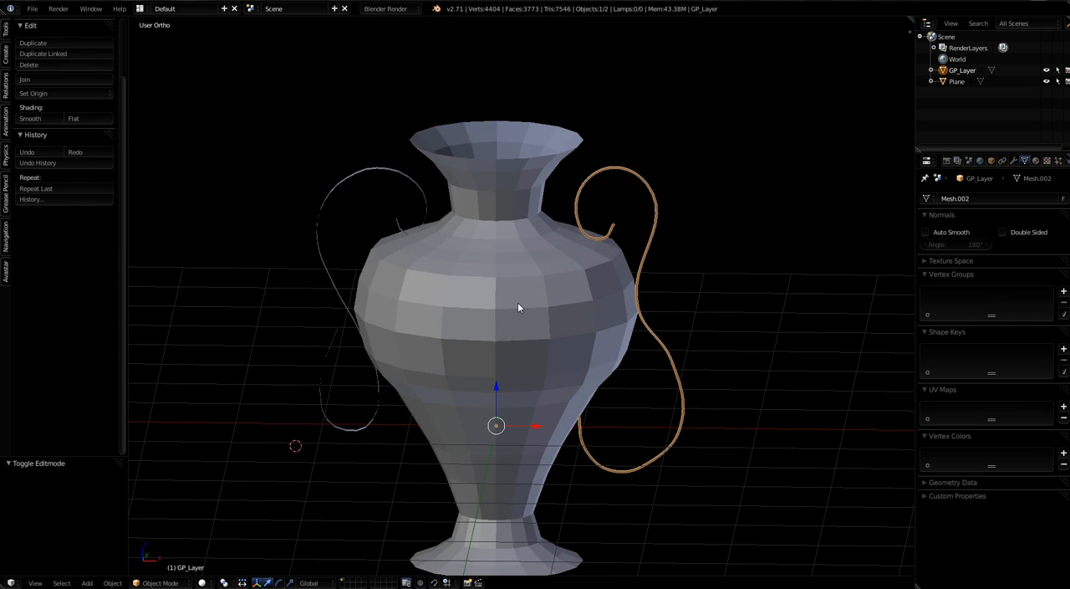
Step: Add the vase to the handle selection as the active object and join both into one mesh
{"action": "right_click", "coordinate": [517, 302], "text": "shift"}
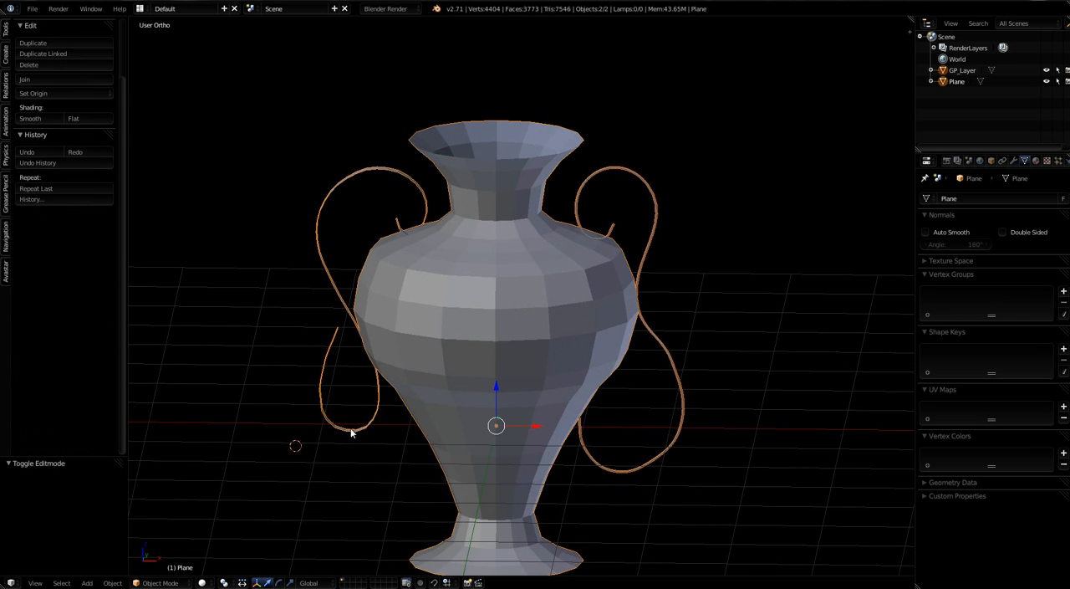
{"action": "scroll", "coordinate": [555, 398], "scroll_direction": "down", "scroll_amount": 3}
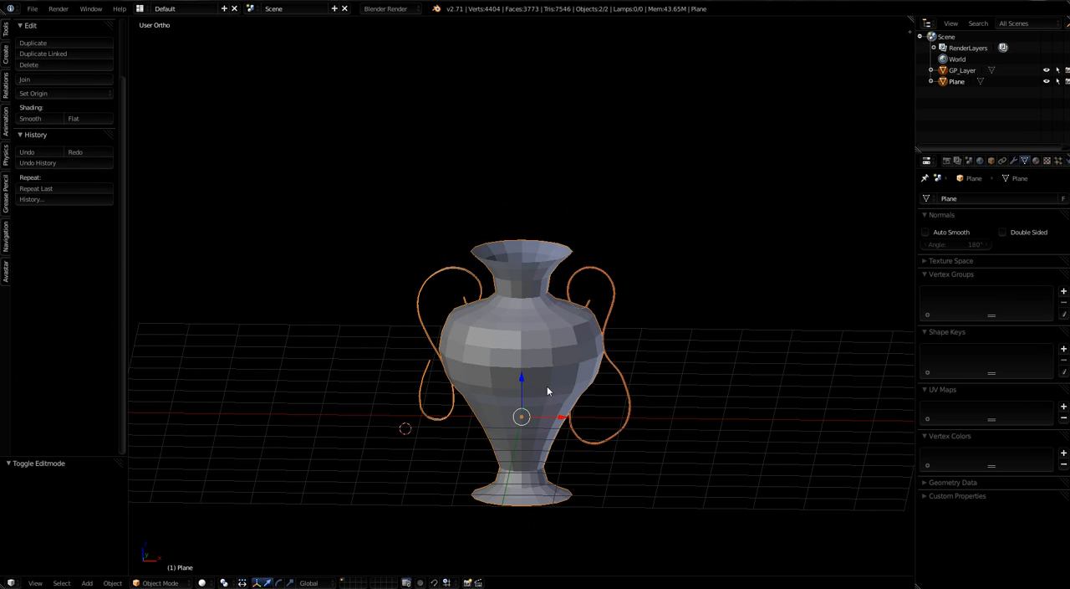
{"action": "key", "text": "ctrl+j"}
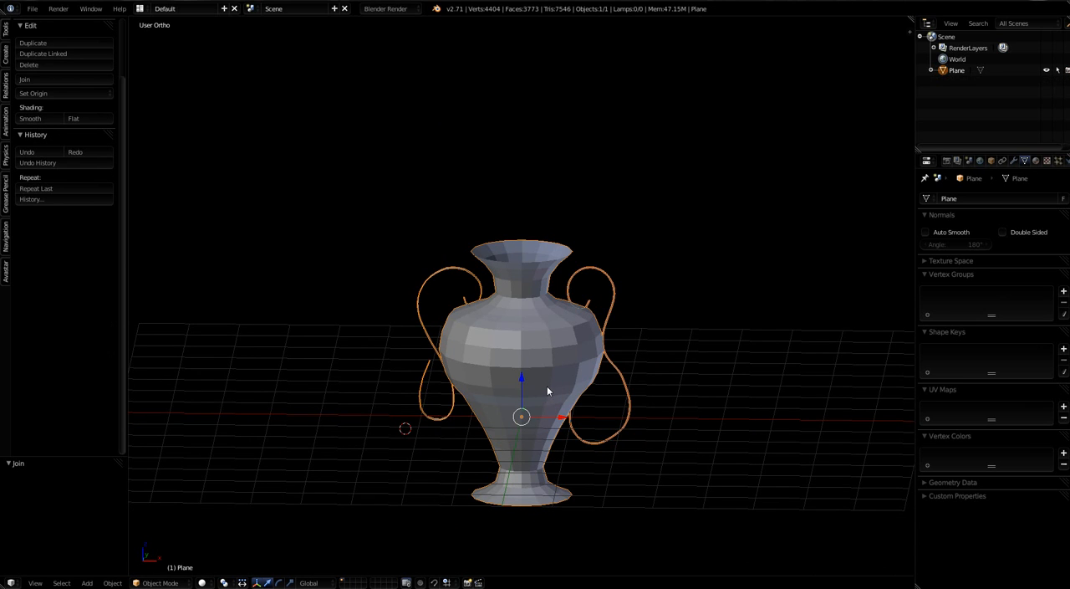
Step: Delete the vertices of the small stray square far from the vase in Edit Mode and return to Object Mode
{"action": "scroll", "coordinate": [547, 385], "scroll_direction": "down", "scroll_amount": 3}
{"action": "scroll", "coordinate": [565, 391], "scroll_direction": "up", "scroll_amount": 3}
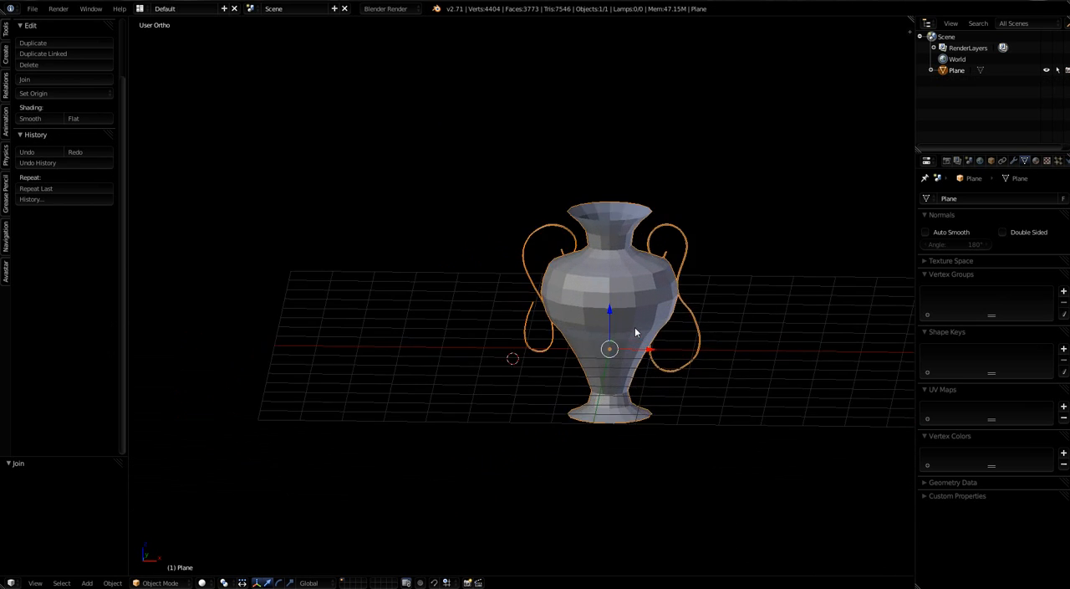
{"action": "scroll", "coordinate": [614, 341], "scroll_direction": "down", "scroll_amount": 2}
{"action": "middle_click_drag", "start_coordinate": [523, 365], "coordinate": [569, 350], "text": "shift"}
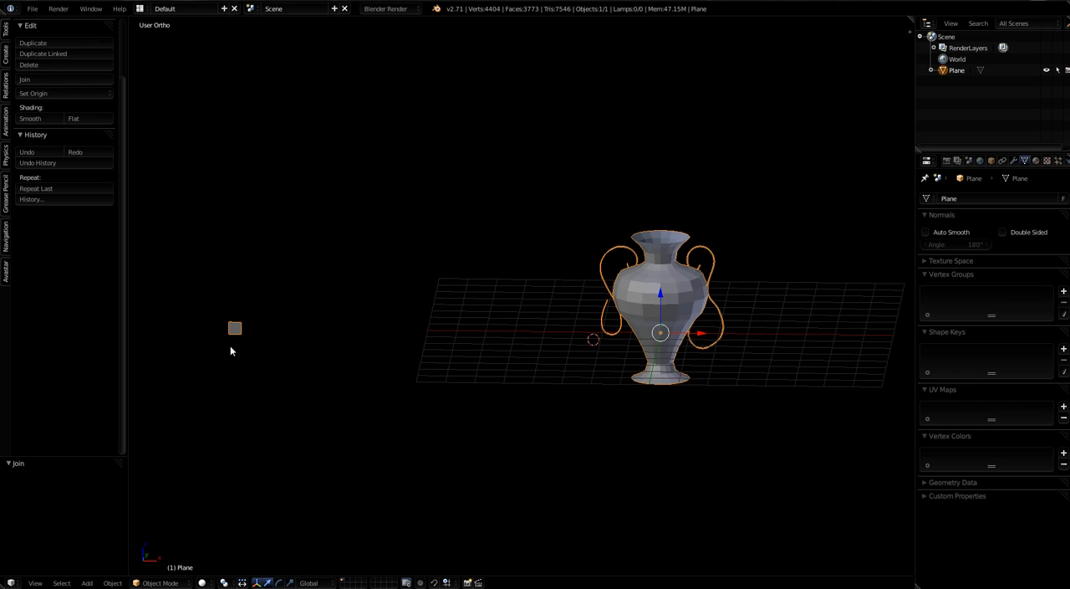
{"action": "key", "text": "Tab"}
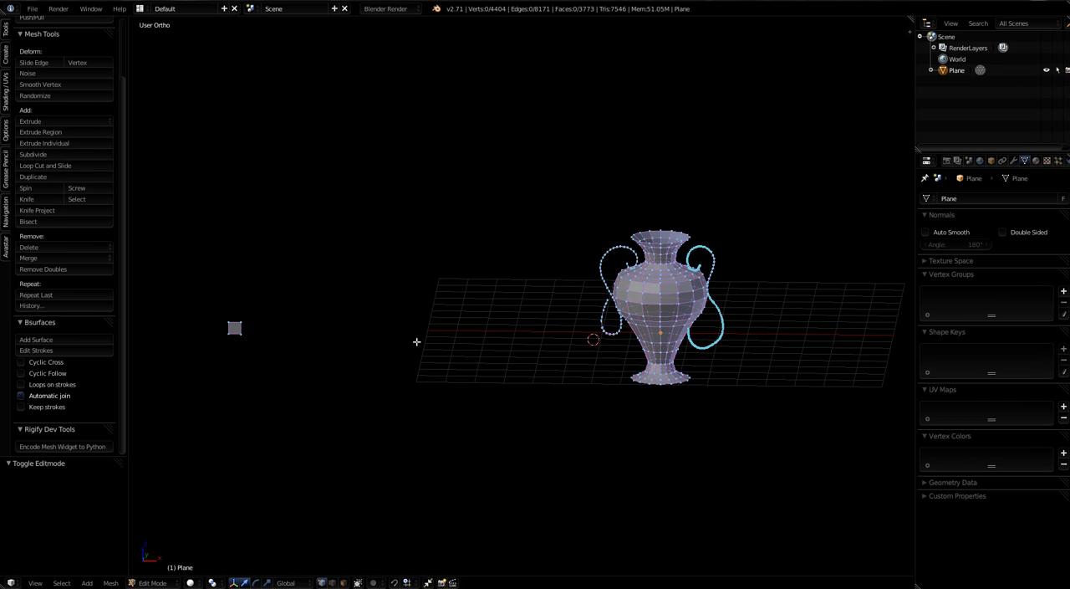
{"action": "key", "text": "b"}
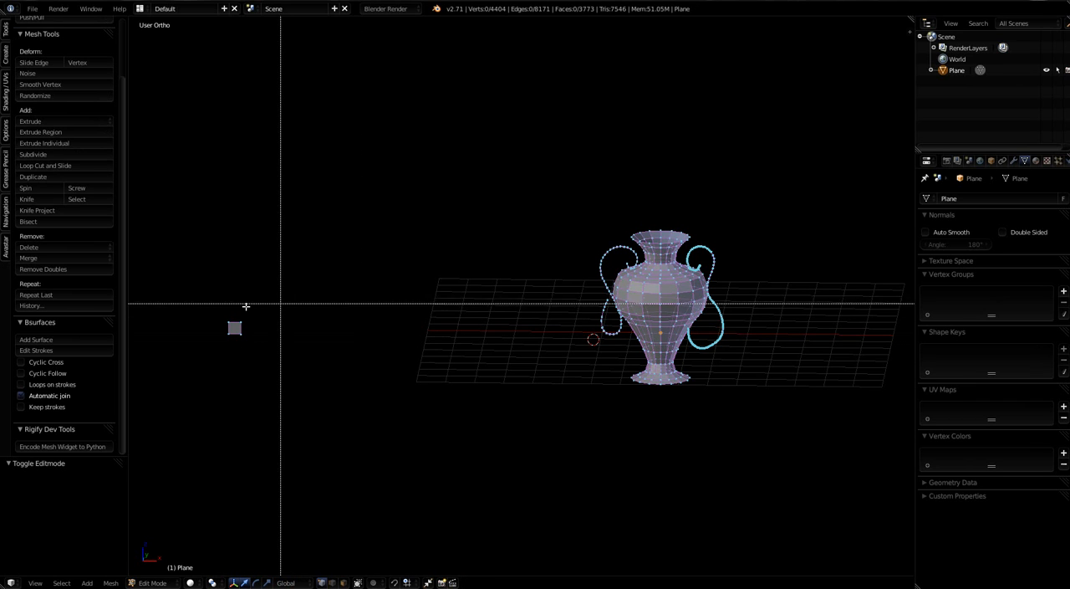
{"action": "left_click_drag", "start_coordinate": [208, 300], "coordinate": [269, 366]}
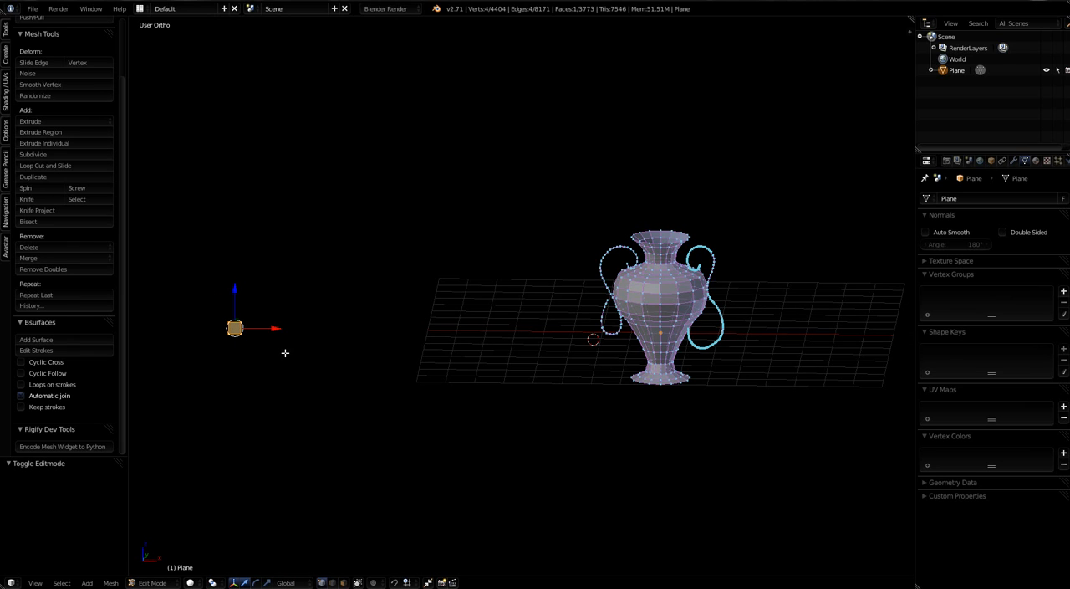
{"action": "key", "text": "x"}
{"action": "left_click", "coordinate": [285, 354]}
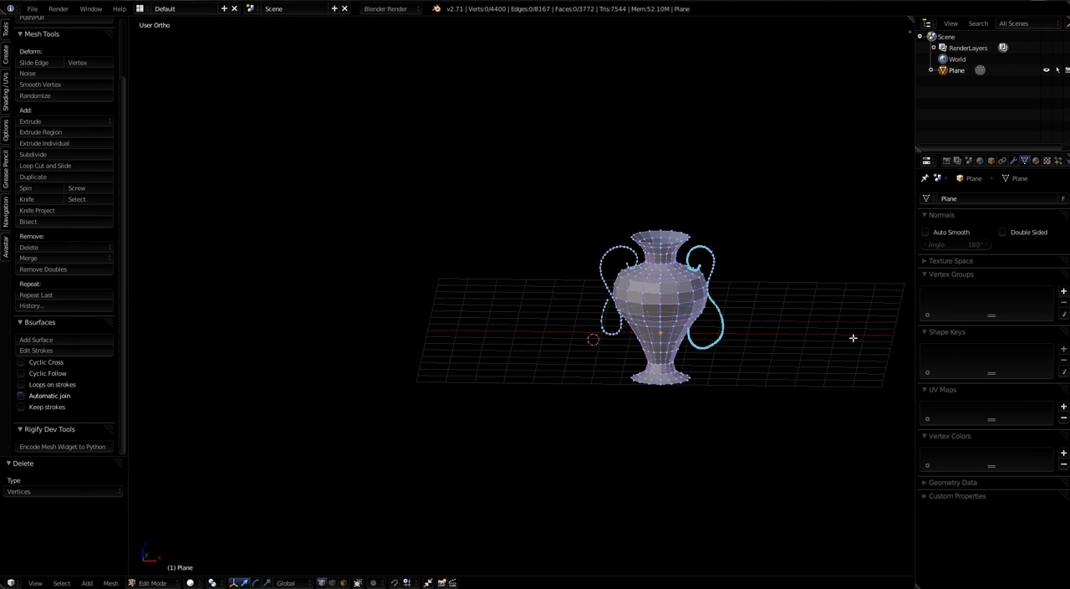
{"action": "key", "text": "Tab"}
Step: Apply smooth shading to the joined vase and handles, and view the result from a higher angle
{"action": "scroll", "coordinate": [673, 321], "scroll_direction": "up", "scroll_amount": 3}
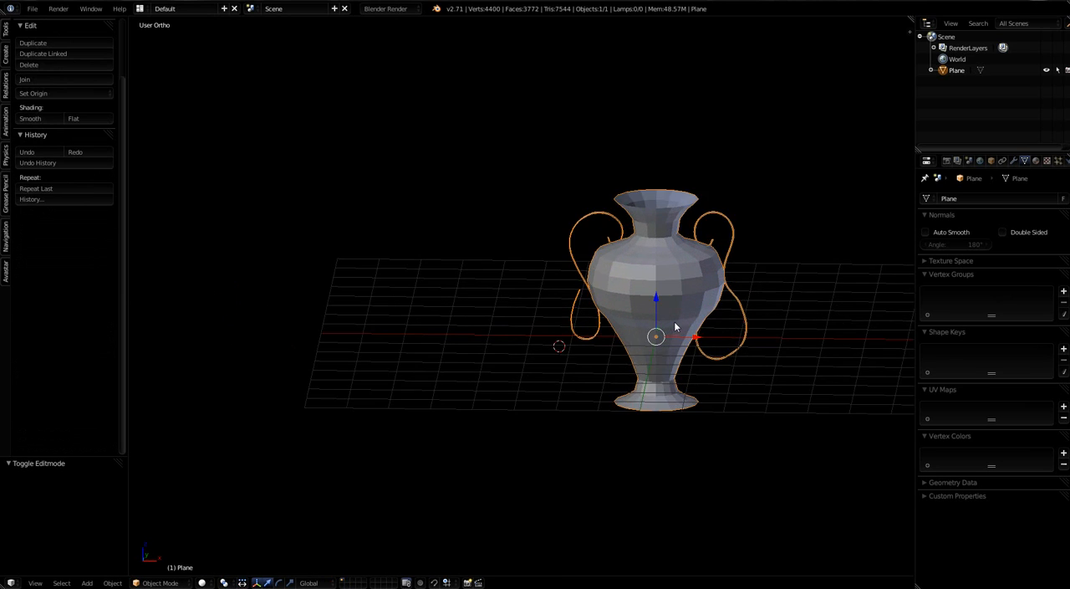
{"action": "mouse_move", "coordinate": [653, 300]}
{"action": "middle_mouse_down"}
{"action": "mouse_move", "coordinate": [669, 322]}
{"action": "mouse_move", "coordinate": [653, 287]}
{"action": "middle_mouse_up"}
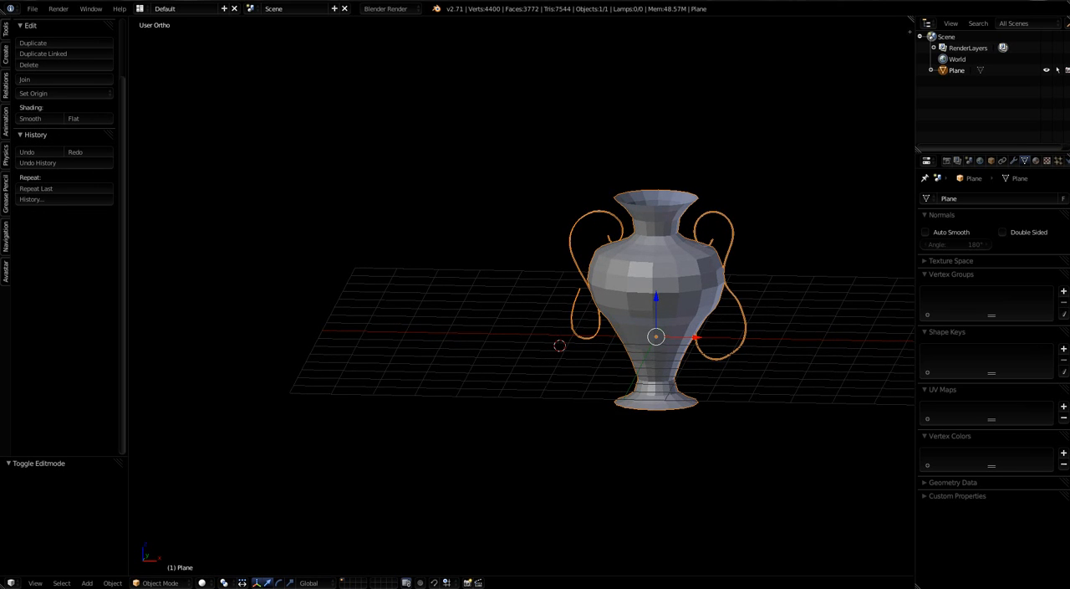
{"action": "left_click", "coordinate": [33, 118]}
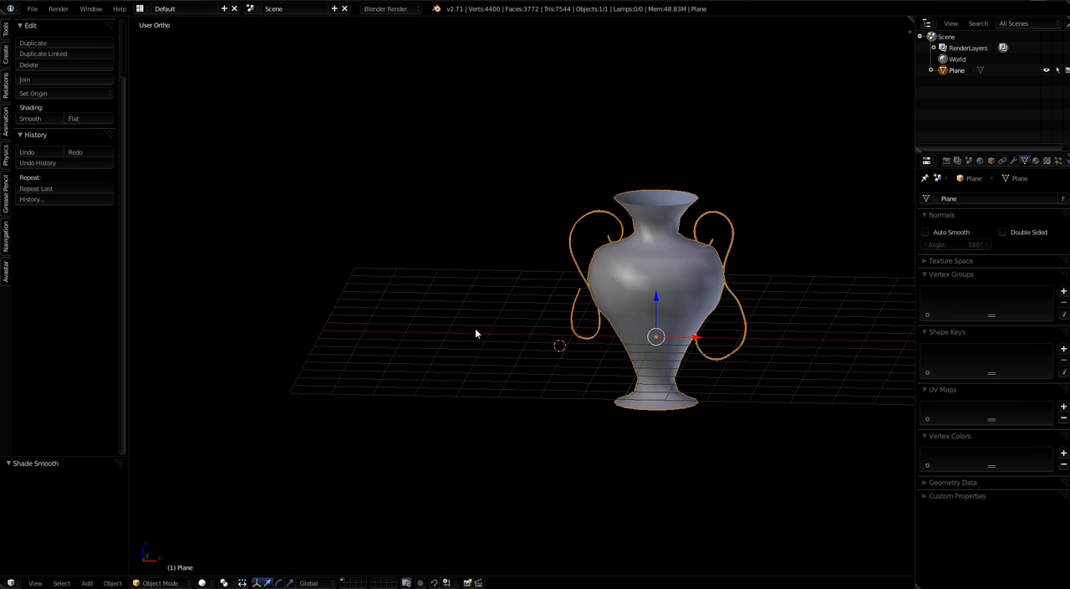
{"action": "scroll", "coordinate": [629, 305], "scroll_direction": "up", "scroll_amount": 2}
{"action": "mouse_move", "coordinate": [628, 305]}
{"action": "middle_mouse_down"}
{"action": "mouse_move", "coordinate": [742, 297]}
{"action": "mouse_move", "coordinate": [682, 263]}
{"action": "middle_mouse_up"}
{"action": "middle_click_drag", "start_coordinate": [704, 320], "coordinate": [603, 305], "text": "shift"}
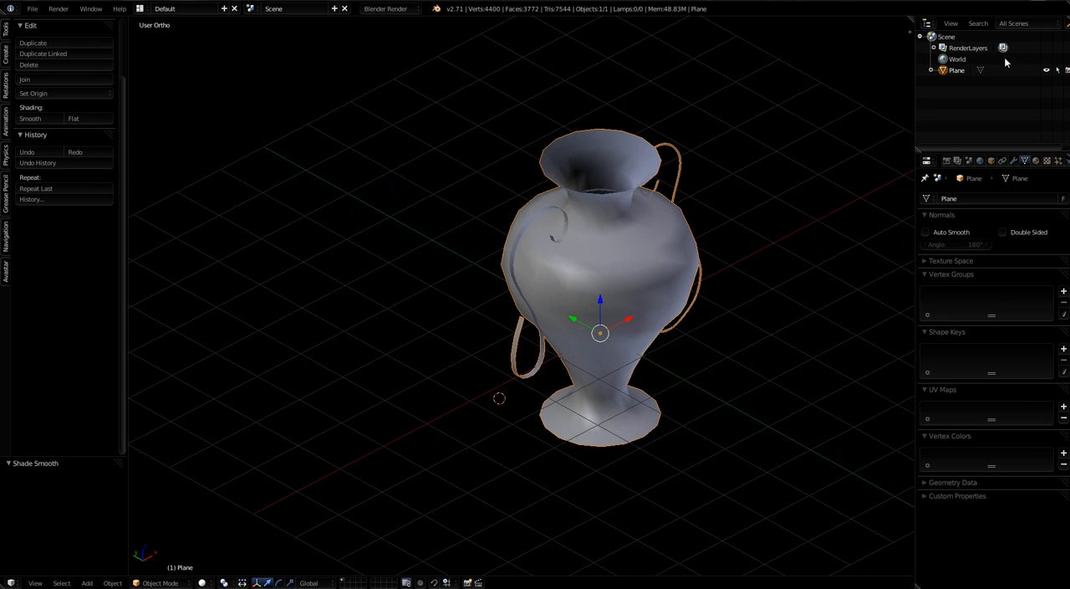